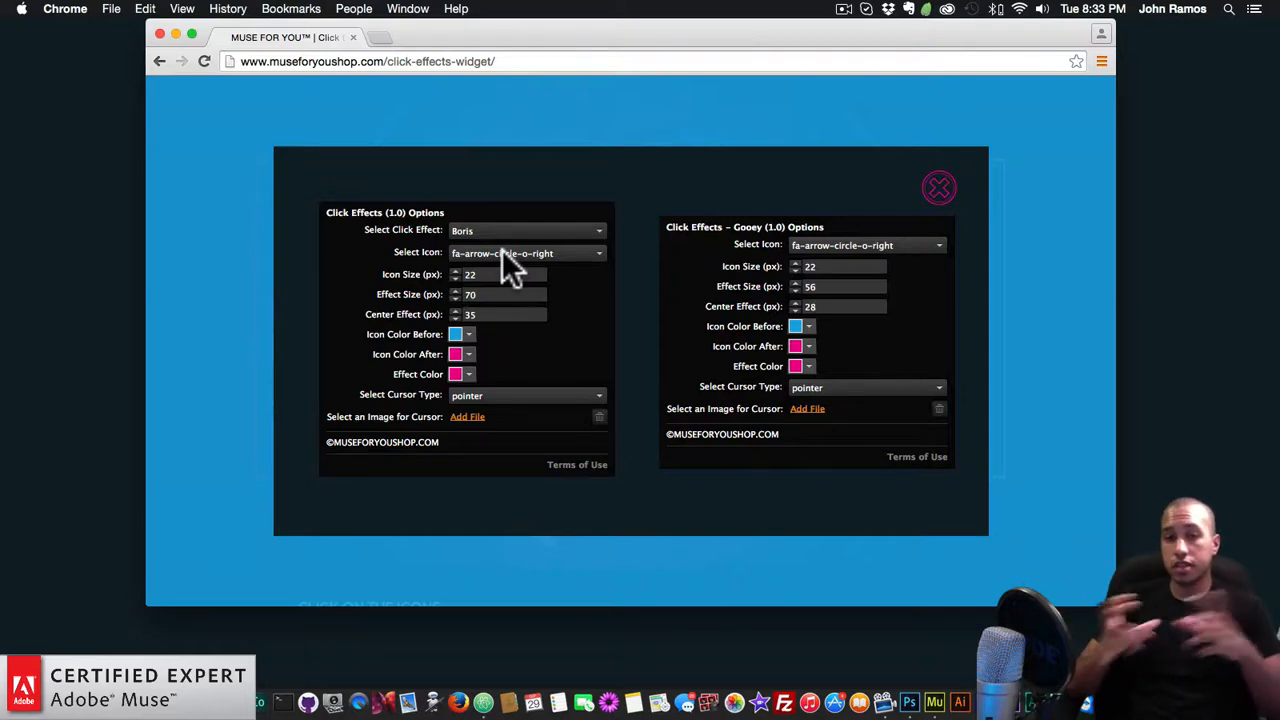
# - Dismiss the widget options overlay and test the compass, briefcase and key icons in the first effects demo
pyautogui.click(942, 190)
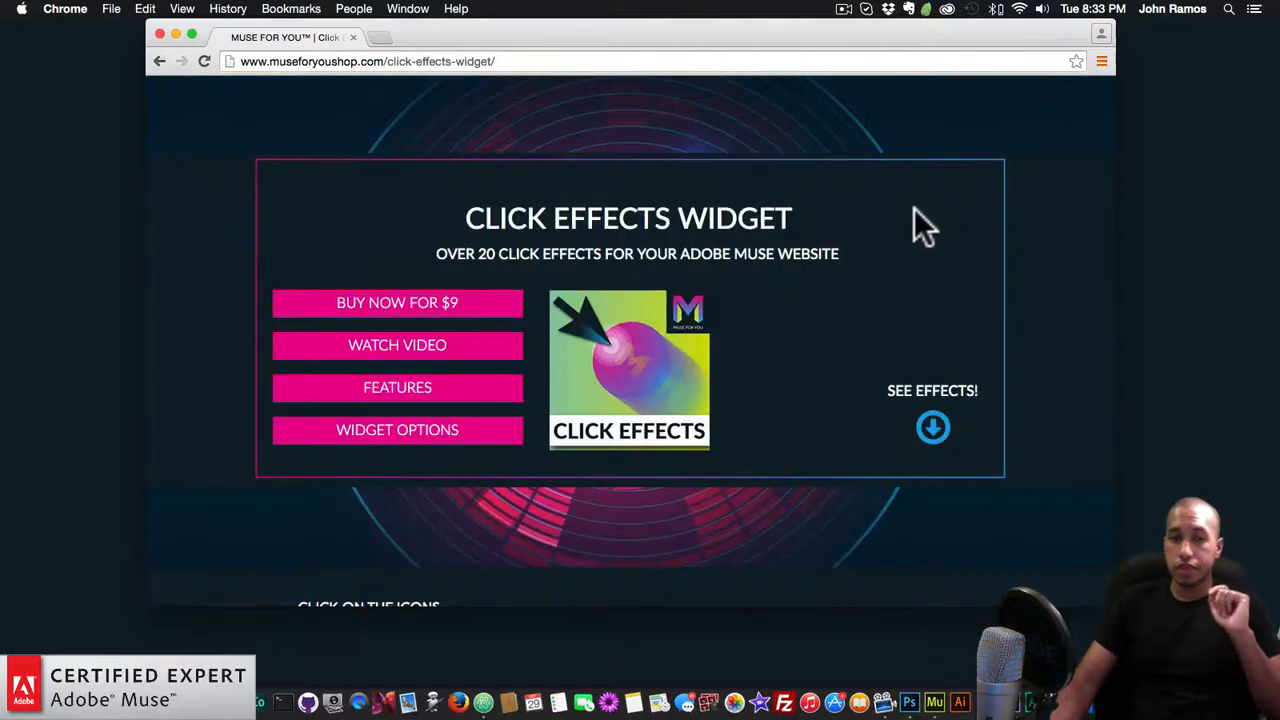
pyautogui.click(934, 430)
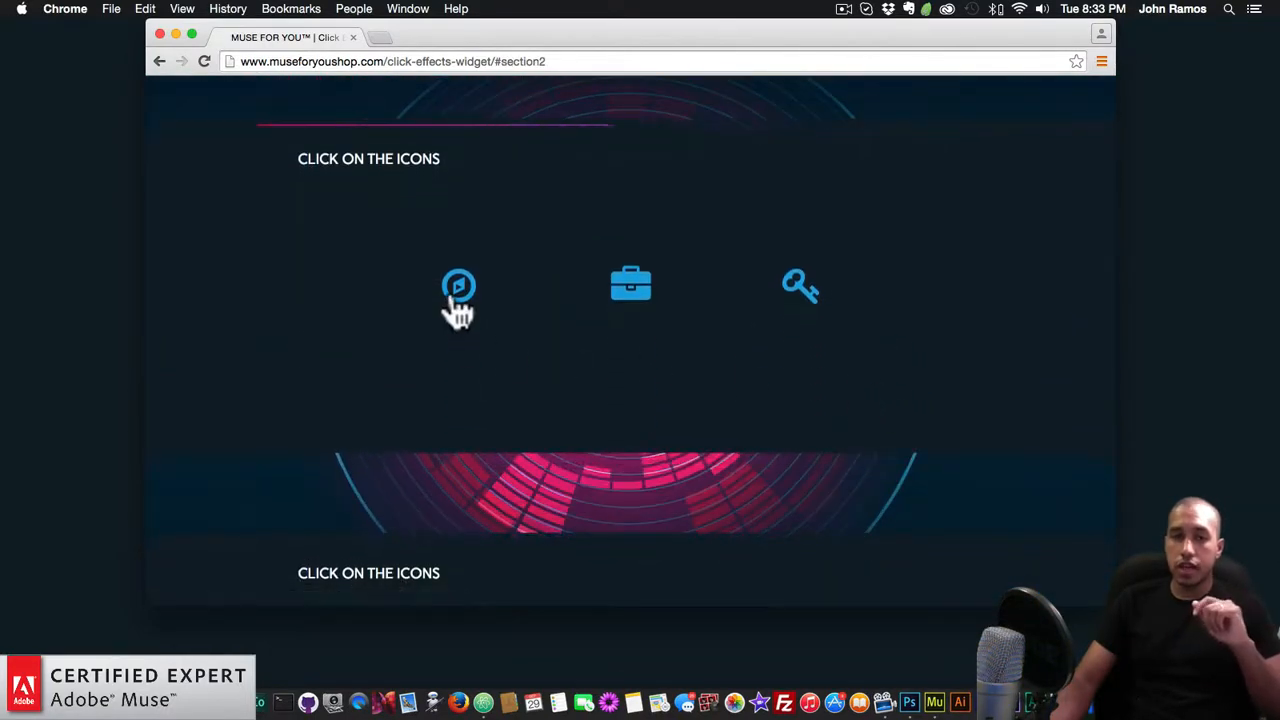
pyautogui.click(458, 292)
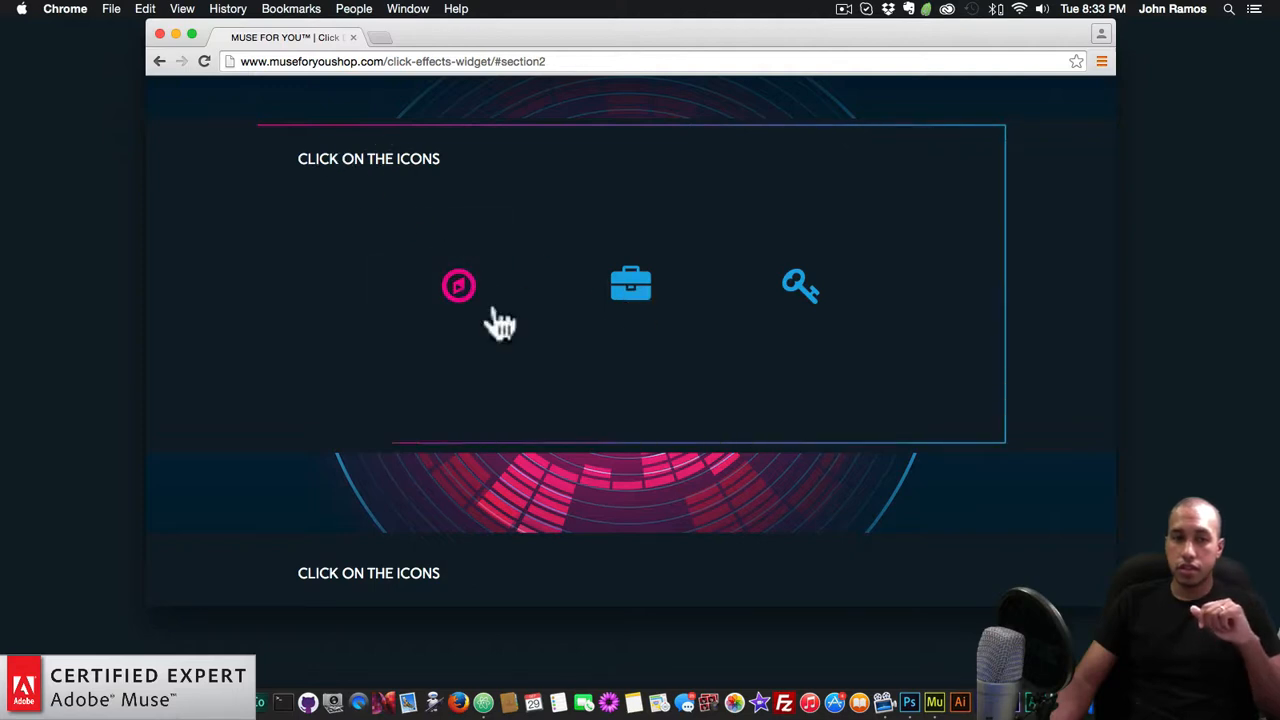
pyautogui.click(624, 300)
pyautogui.click(803, 293)
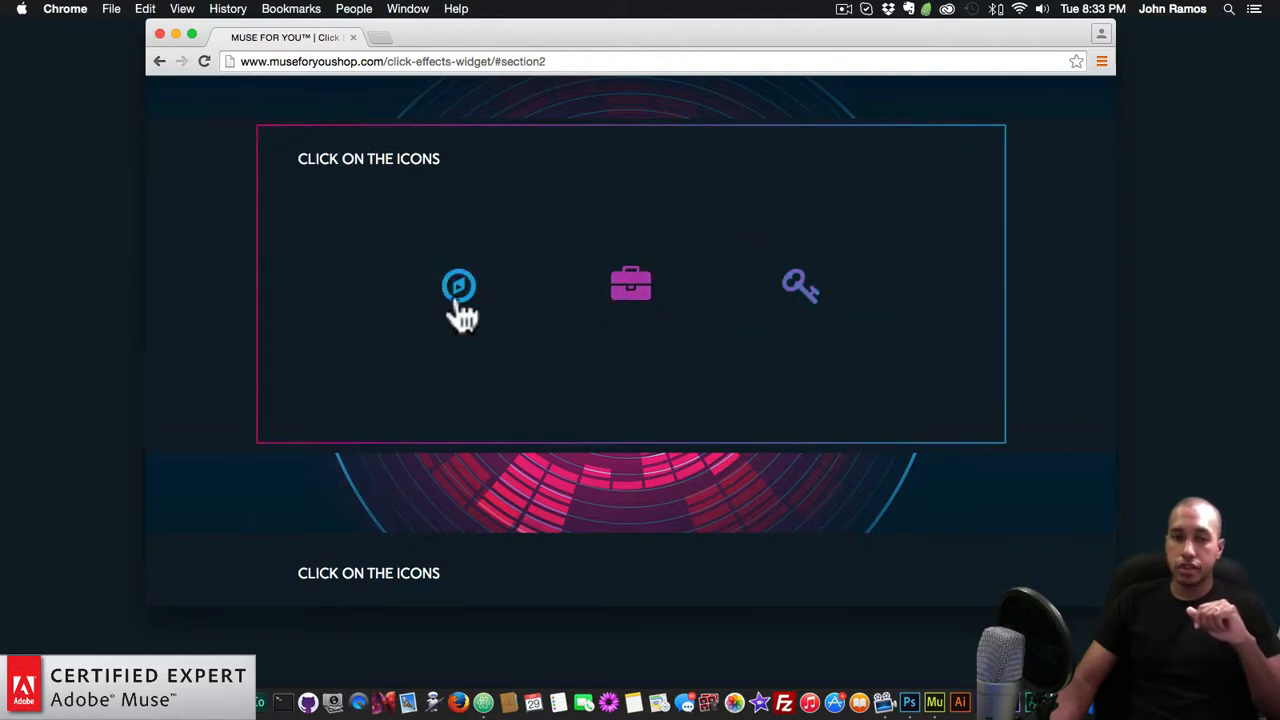
# - Test the effects on the hourglass, gear, penguin, git, newspaper and sitemap icons in the following demo sections
pyautogui.scroll(-5, 507, 329)
pyautogui.click(458, 352)
pyautogui.click(633, 360)
pyautogui.click(795, 352)
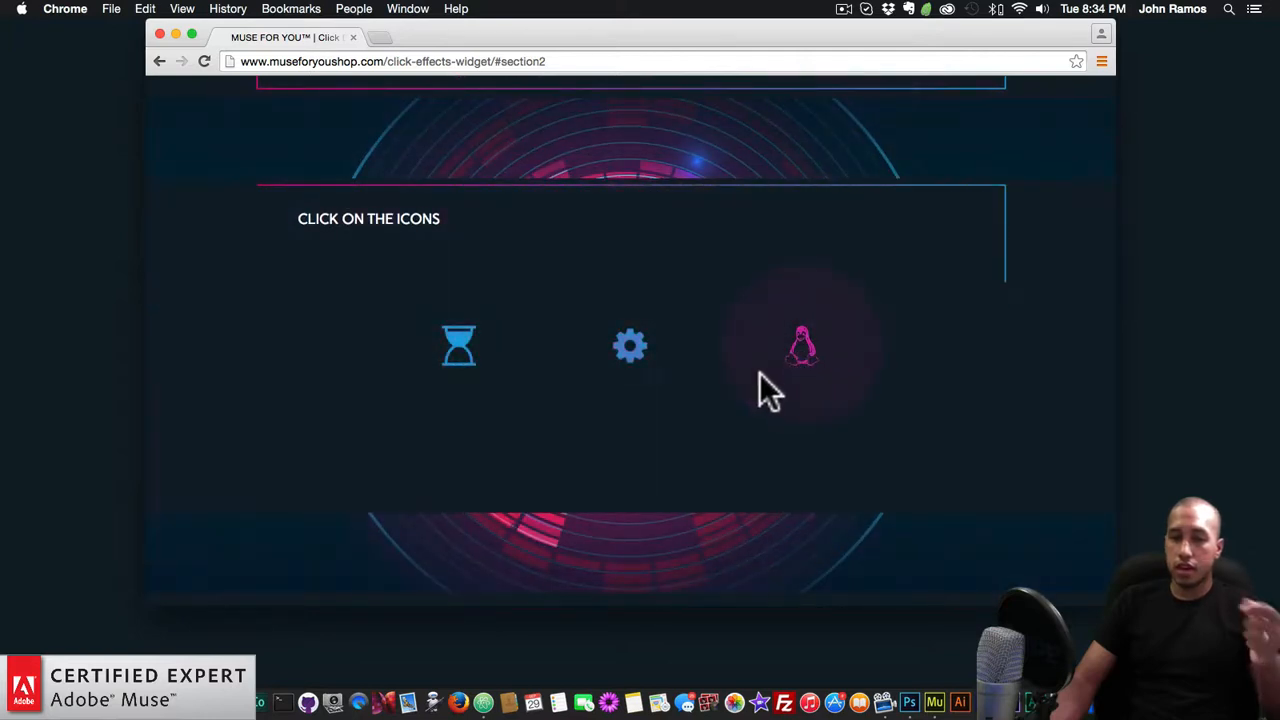
pyautogui.scroll(-3, 762, 389)
pyautogui.scroll(-2, 758, 376)
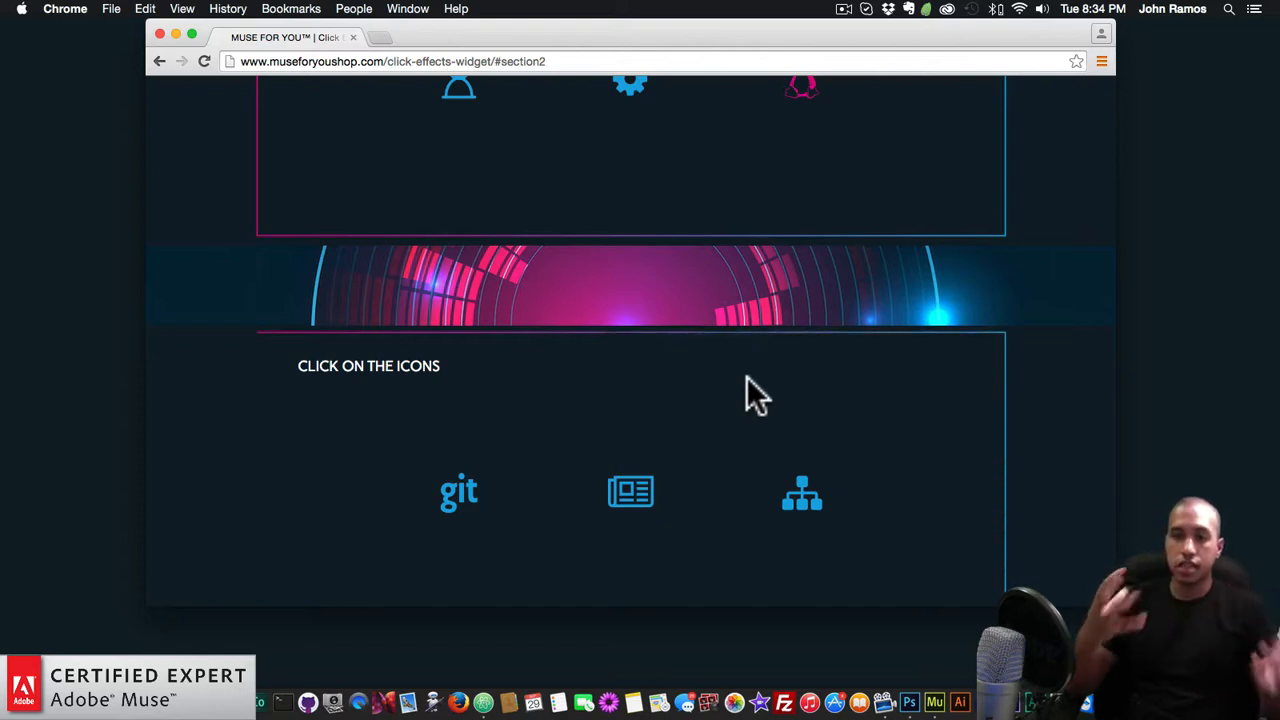
pyautogui.scroll(-2, 684, 434)
pyautogui.click(460, 400)
pyautogui.click(620, 405)
pyautogui.click(795, 398)
pyautogui.click(629, 398)
# - Test the list, PayPal and Spotify icons and the three icons in the demo section below them
pyautogui.scroll(-5, 623, 400)
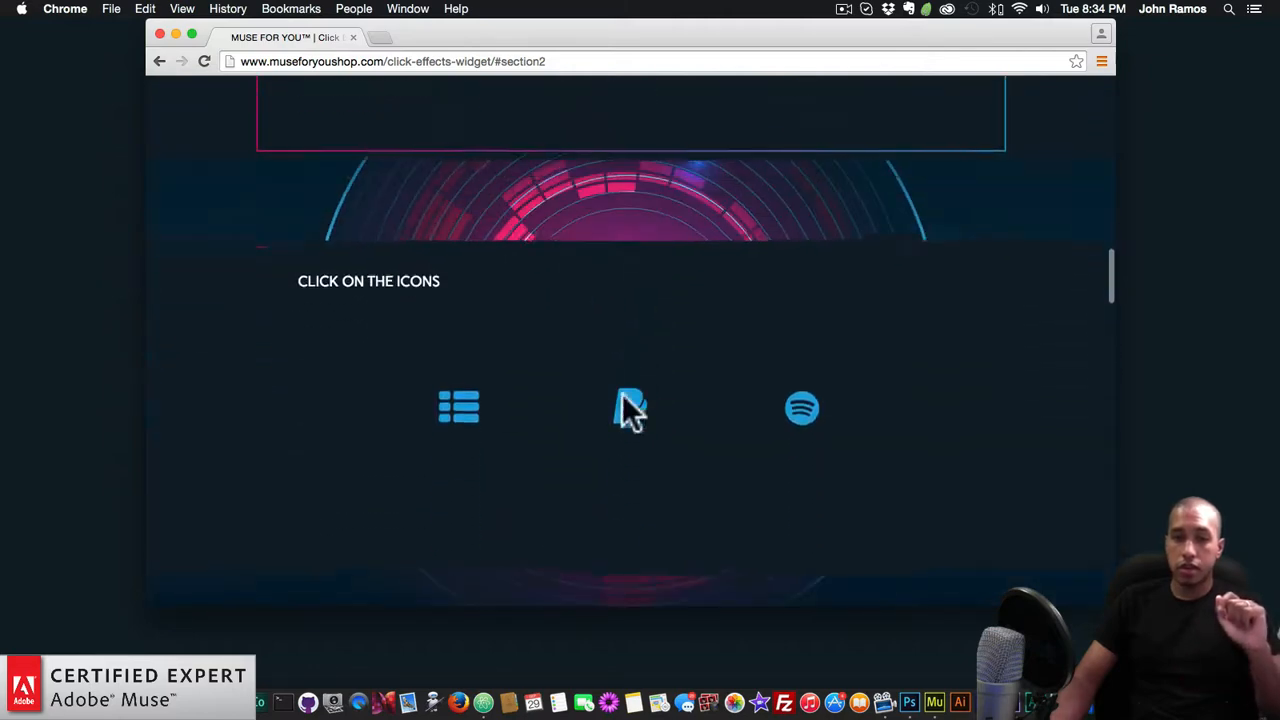
pyautogui.click(485, 402)
pyautogui.click(629, 412)
pyautogui.click(730, 410)
pyautogui.scroll(-5, 720, 415)
pyautogui.click(461, 405)
pyautogui.click(626, 413)
pyautogui.click(800, 405)
# - Test the effects on the boxed triangle, Pinterest, Reddit, lightbulb and vertical arrow icons
pyautogui.scroll(-5, 686, 410)
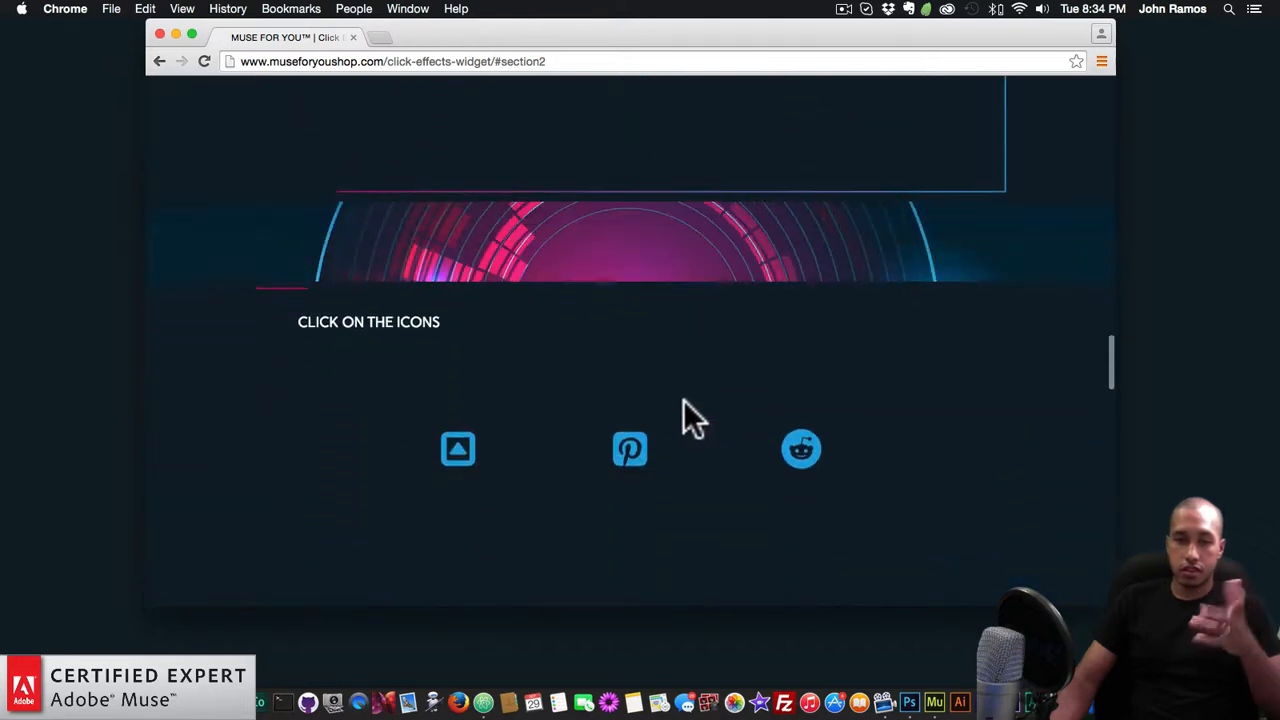
pyautogui.click(458, 386)
pyautogui.click(643, 395)
pyautogui.click(799, 400)
pyautogui.scroll(-5, 745, 400)
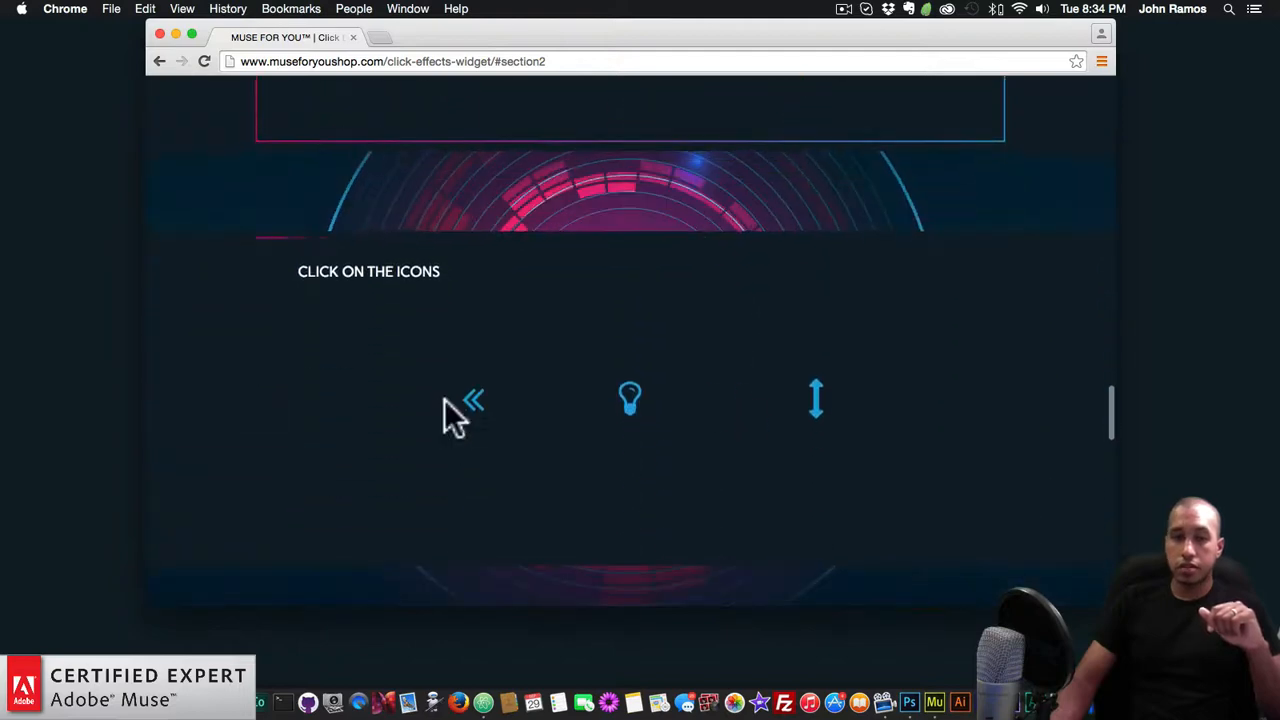
pyautogui.click(630, 408)
pyautogui.click(812, 410)
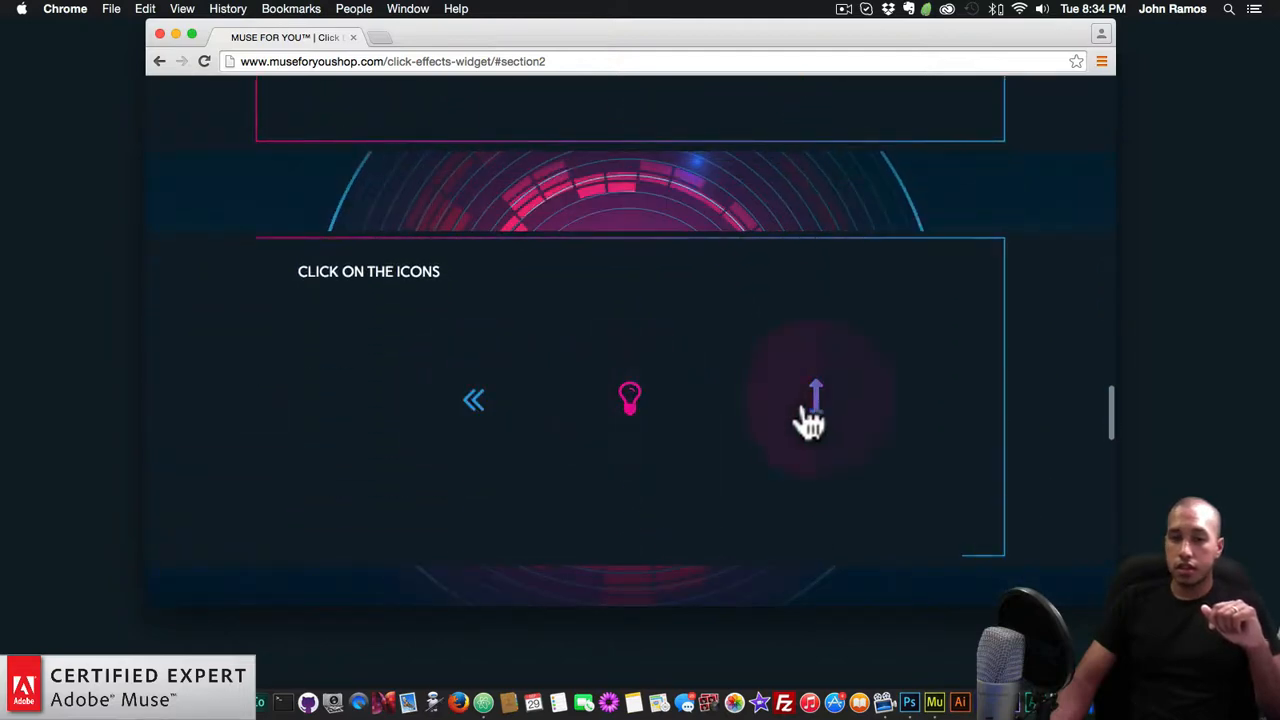
# - Test the effects on the checkbox, QR code, plus, folder, badge and WhatsApp icons
pyautogui.scroll(-5, 806, 423)
pyautogui.scroll(-4, 788, 405)
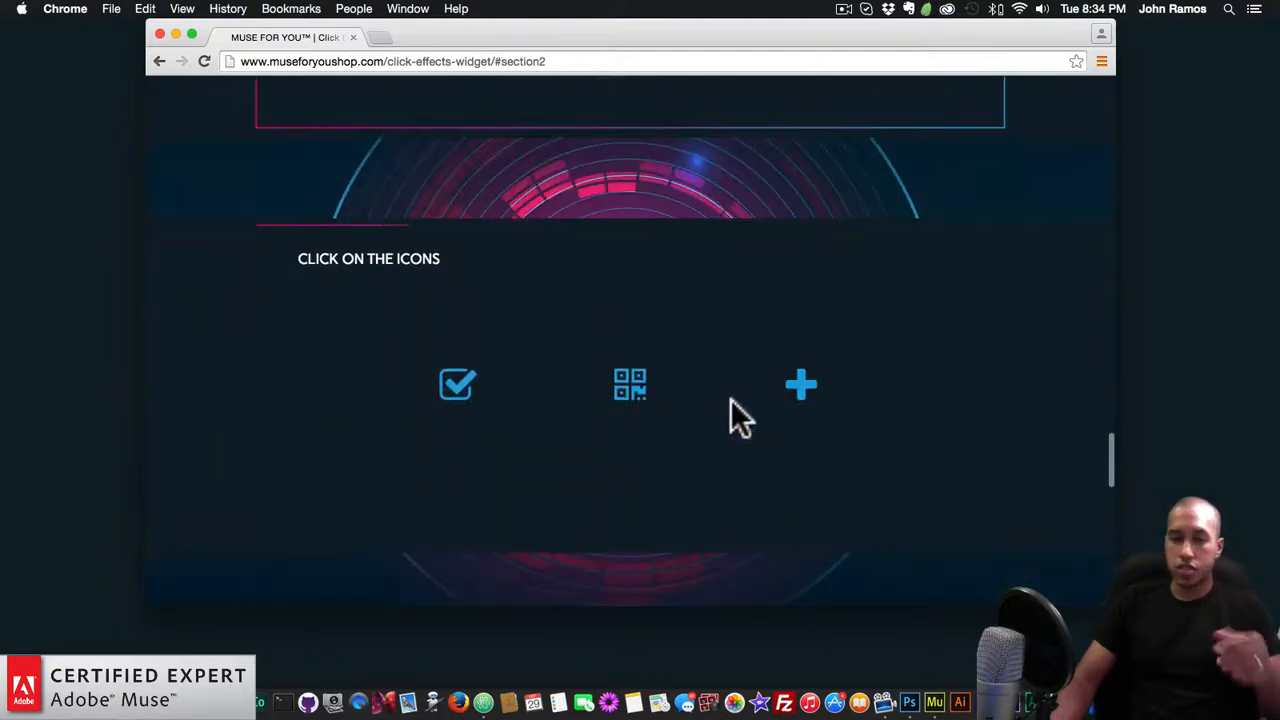
pyautogui.click(462, 398)
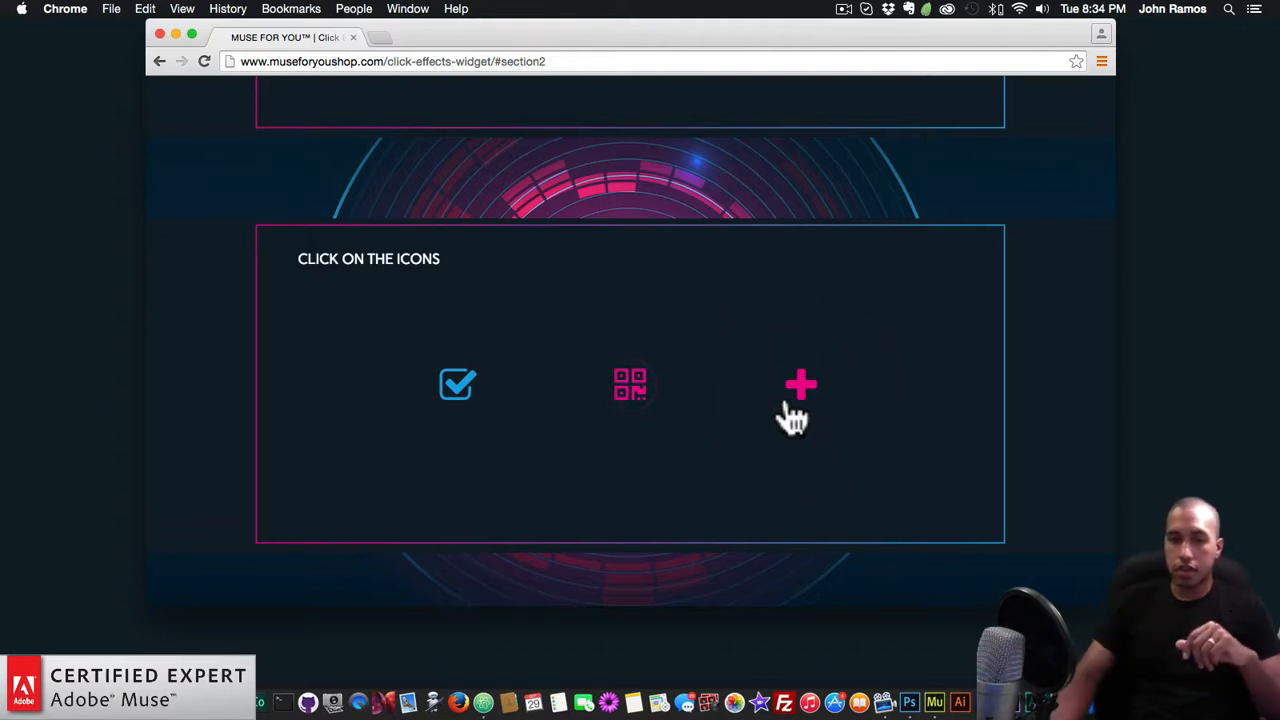
pyautogui.scroll(-5, 740, 411)
pyautogui.click(458, 455)
pyautogui.click(636, 455)
pyautogui.click(798, 455)
pyautogui.scroll(-1, 760, 505)
pyautogui.scroll(-2, 756, 500)
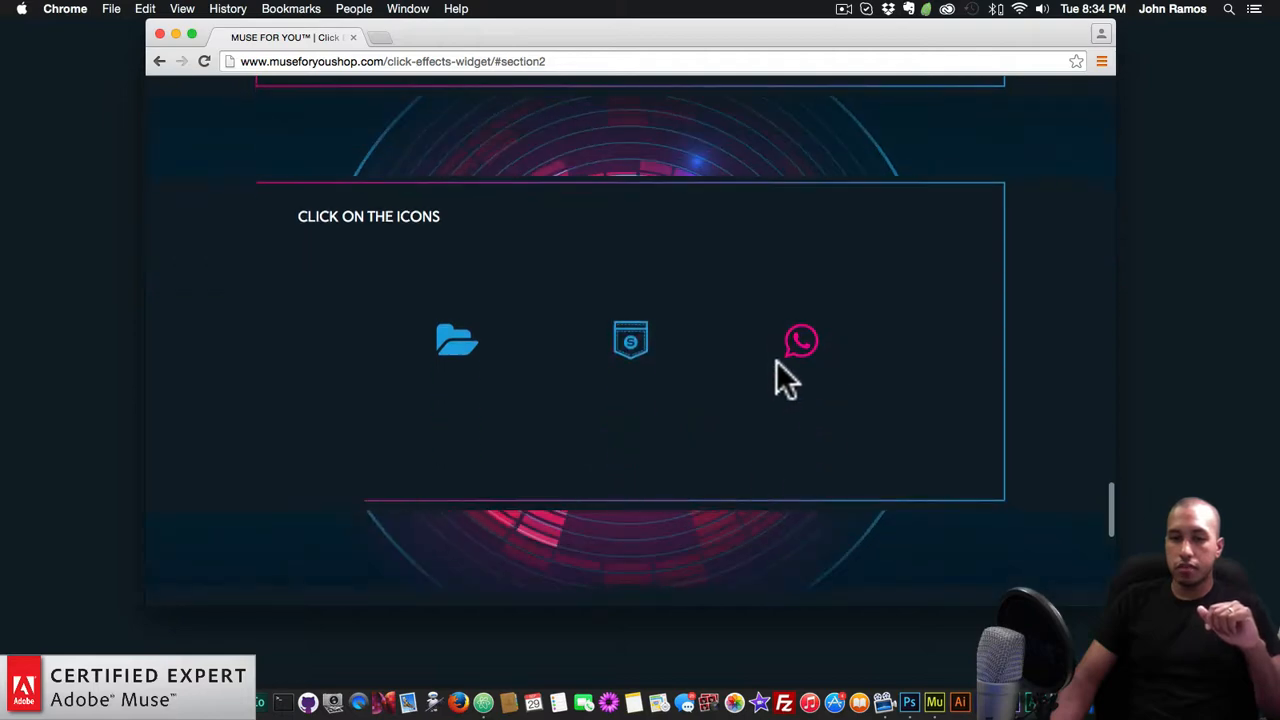
pyautogui.click(458, 355)
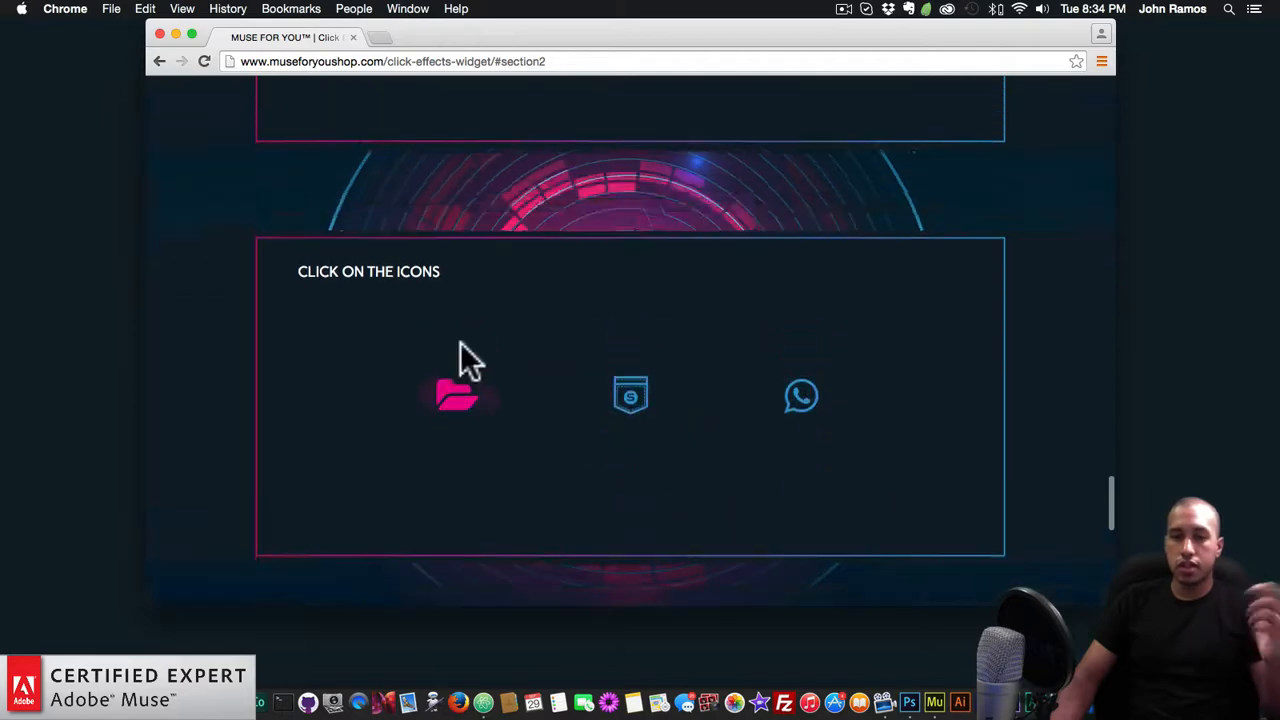
# - Review the demo sections again, then examine the widgets used in the demo and the note on the Center Effect option
pyautogui.scroll(-1, 458, 360)
pyautogui.scroll(4, 465, 363)
pyautogui.scroll(5, 465, 362)
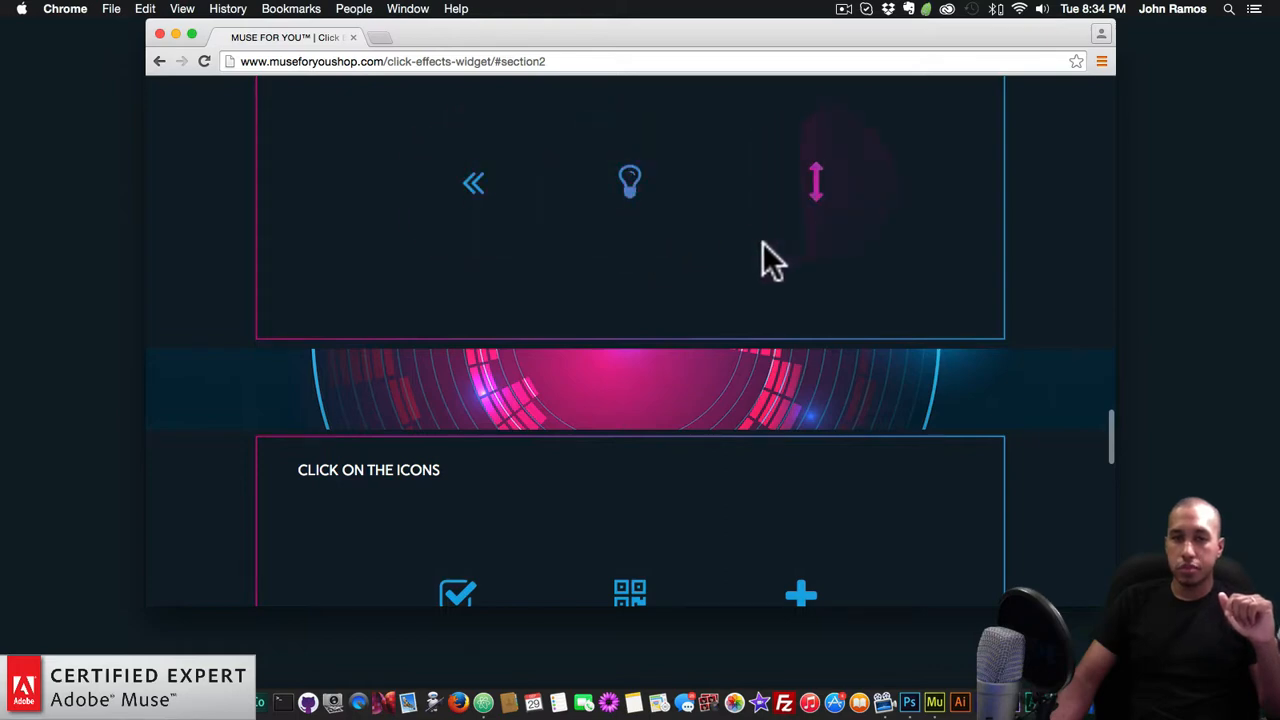
pyautogui.scroll(6, 749, 250)
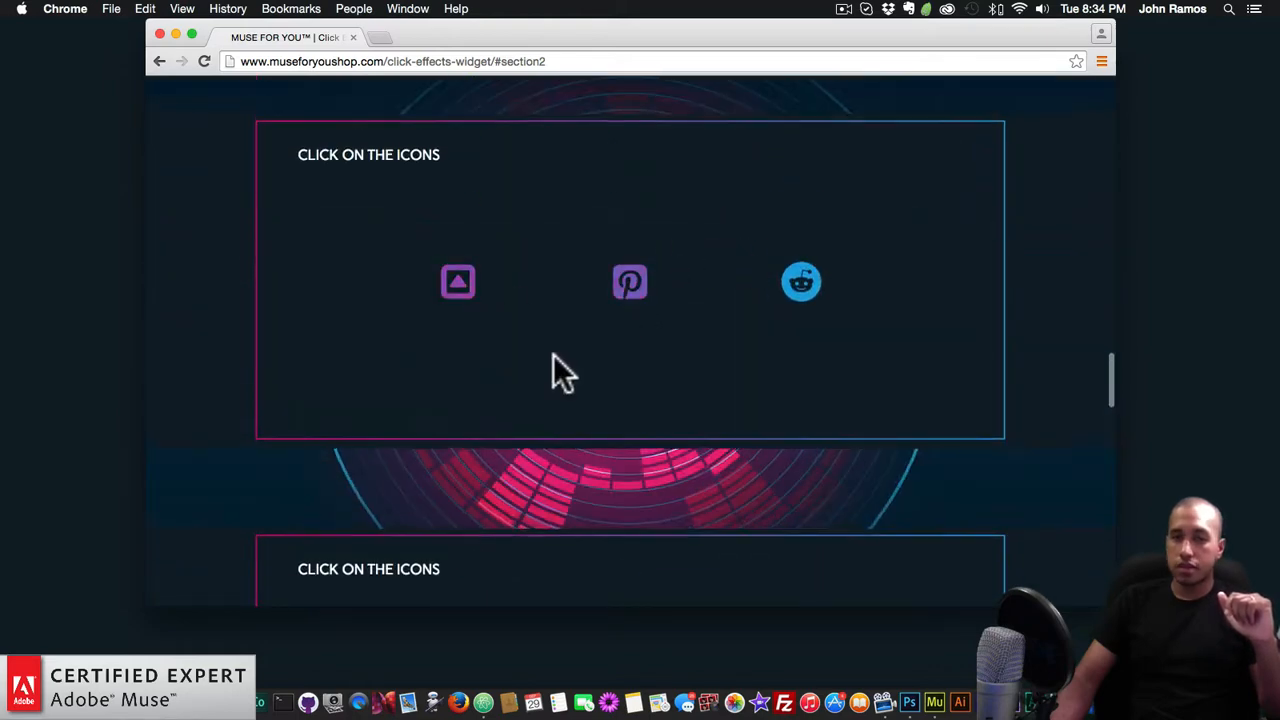
pyautogui.scroll(-10, 555, 370)
pyautogui.scroll(-8, 553, 362)
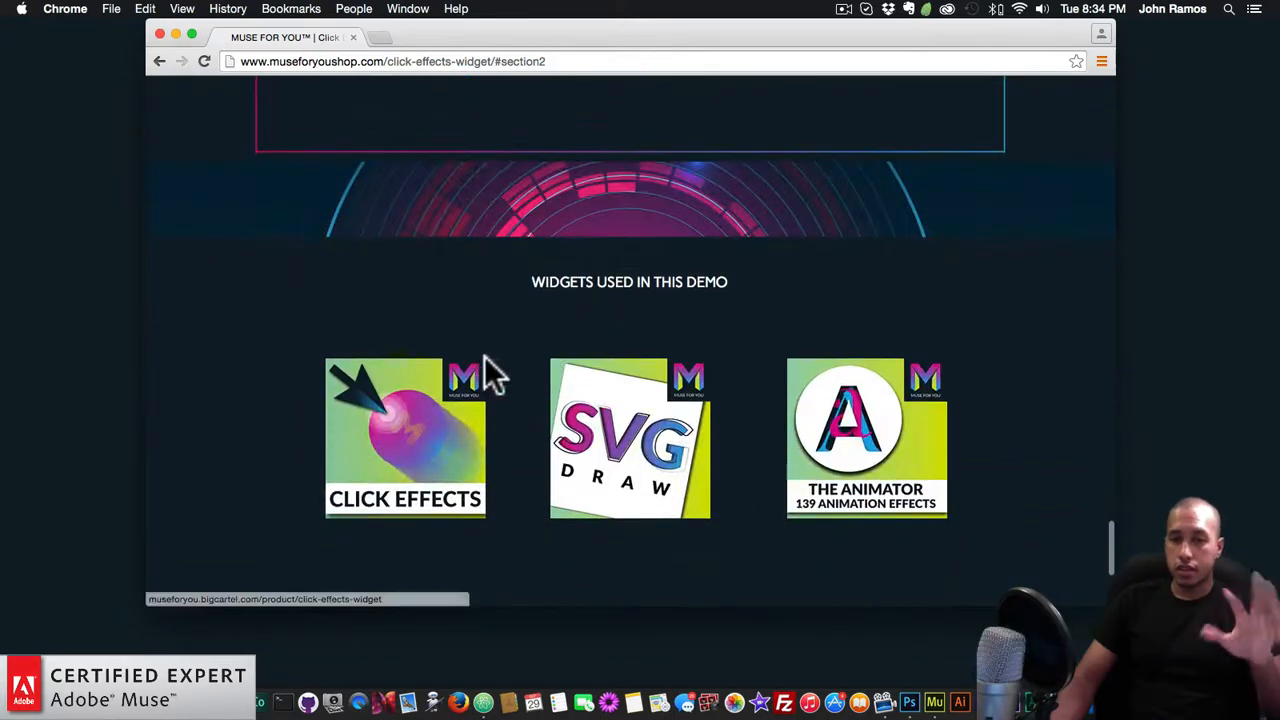
pyautogui.scroll(-1, 490, 385)
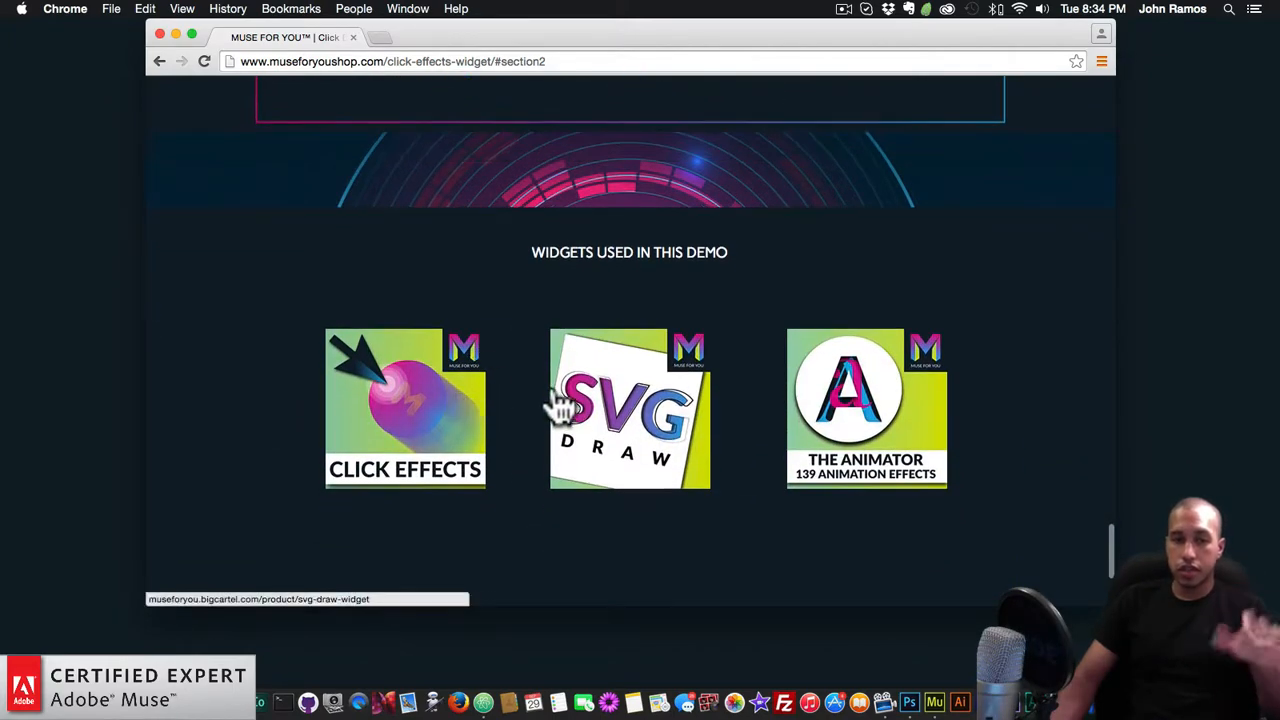
pyautogui.scroll(-1, 770, 415)
pyautogui.scroll(-3, 763, 398)
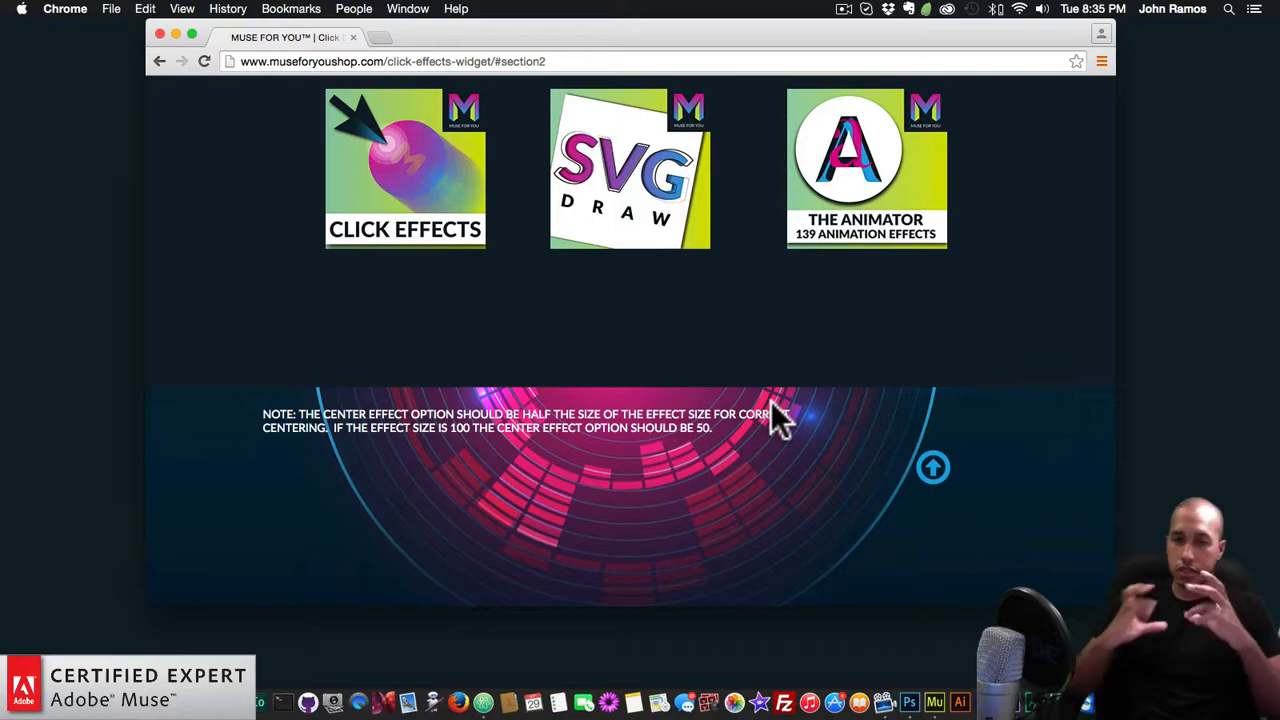
# - Return to the Click Effects Widget introduction at the start of the page
pyautogui.scroll(15, 886, 380)
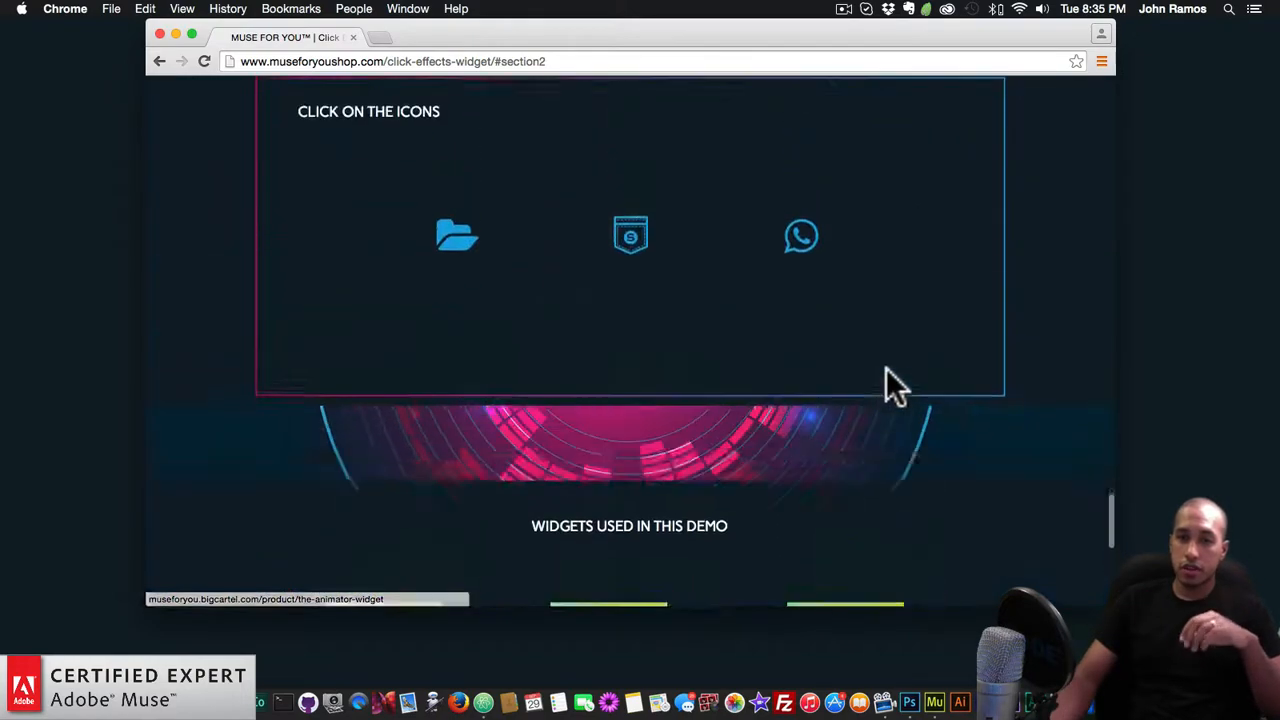
pyautogui.scroll(-10, 886, 368)
pyautogui.scroll(12, 887, 370)
pyautogui.scroll(20, 887, 368)
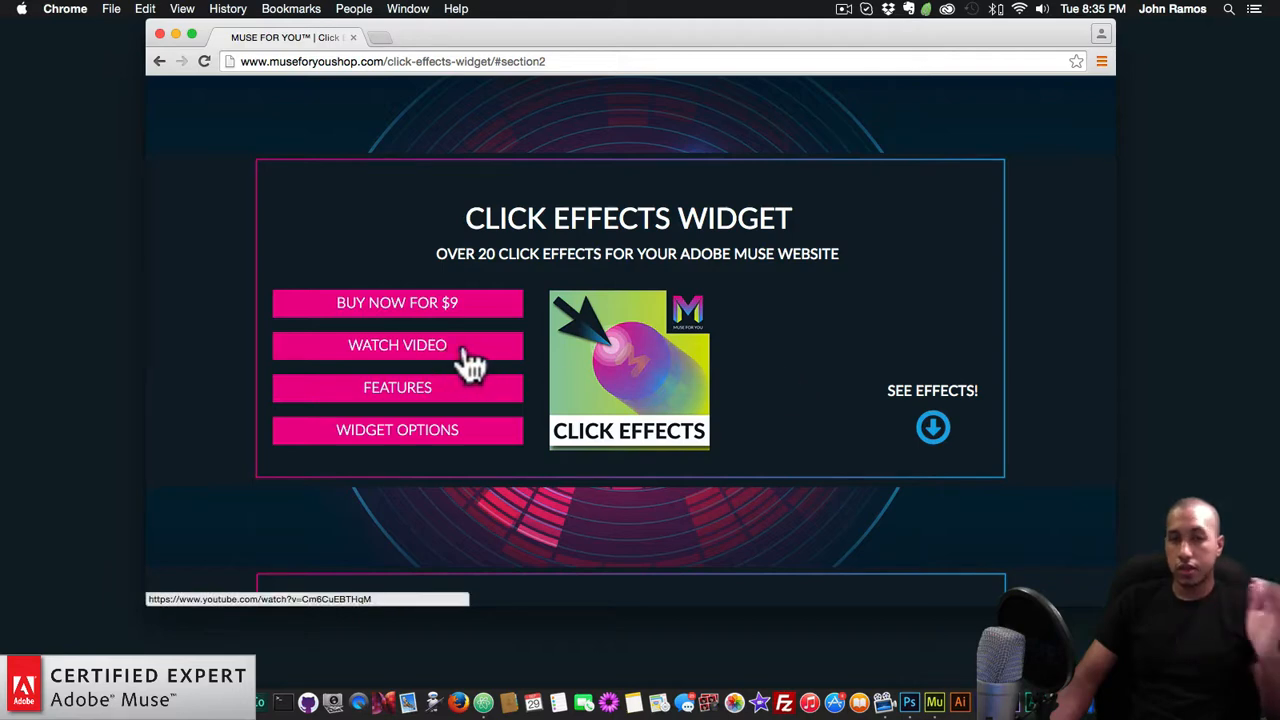
pyautogui.scroll(1, 850, 423)
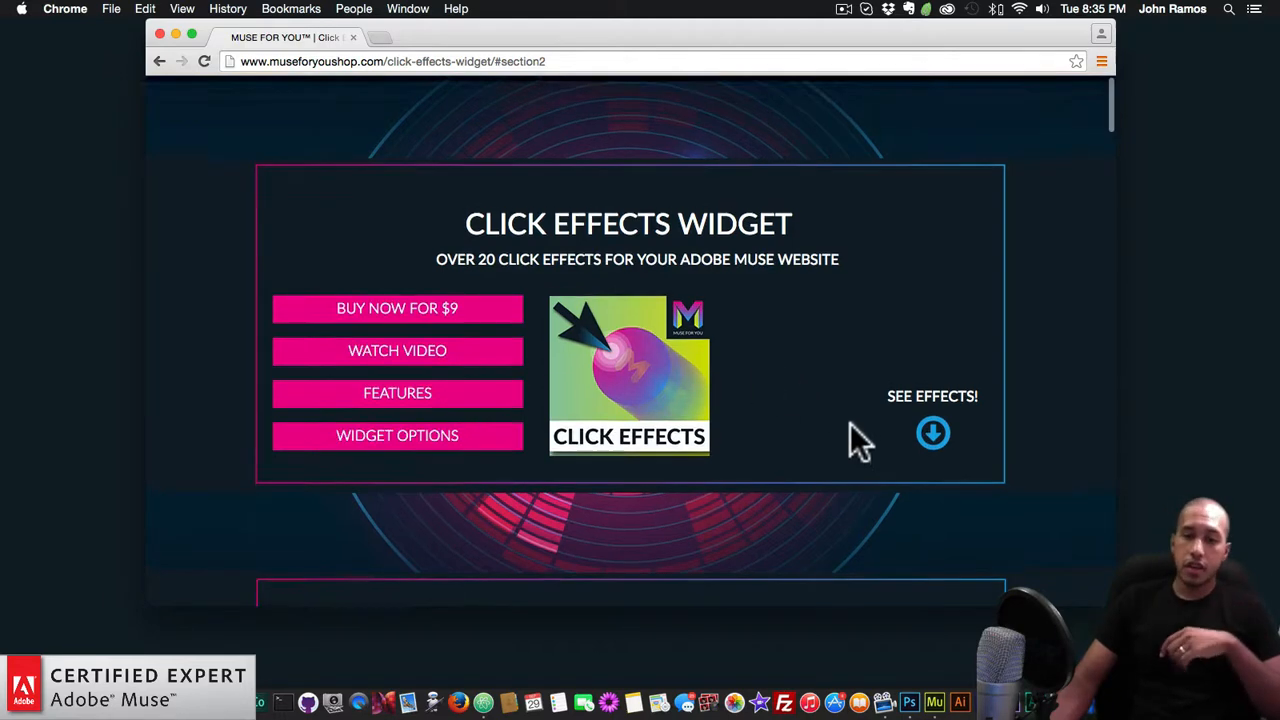
# - Switch to Adobe Muse and insert a Blank composition widget on the Home page
pyautogui.click(1005, 670)
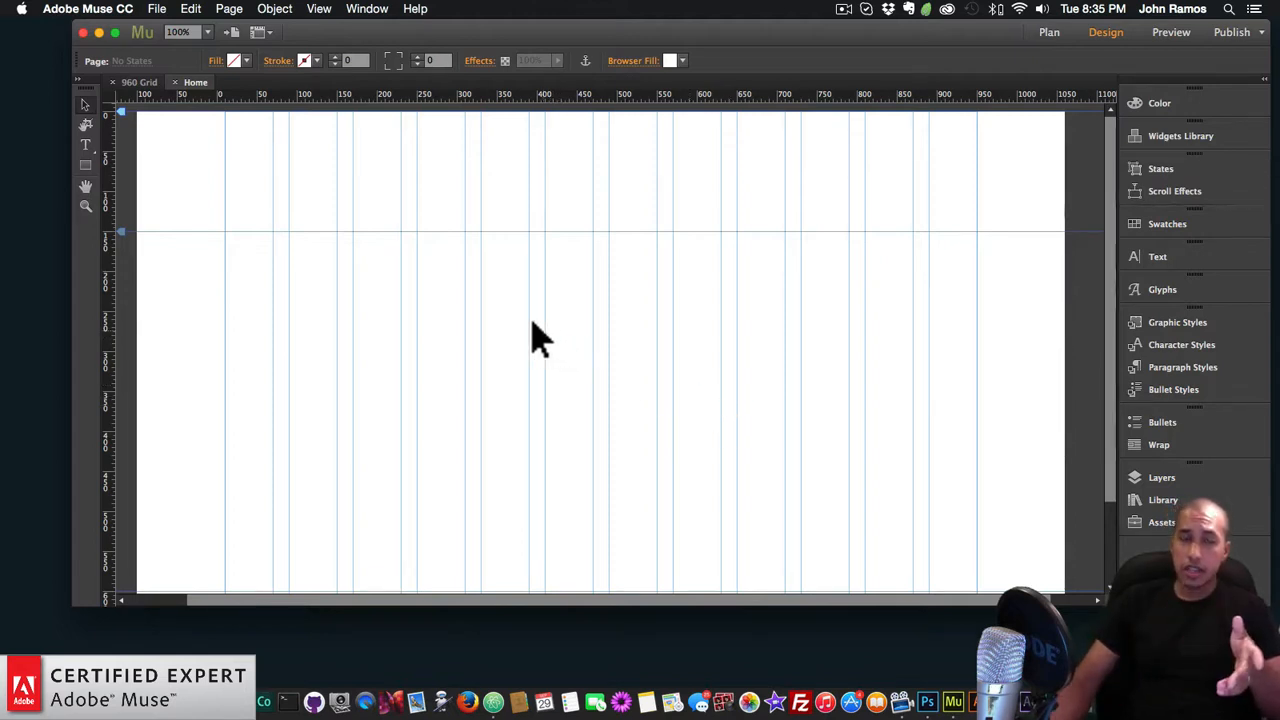
pyautogui.click(274, 9)
pyautogui.moveTo(340, 281)
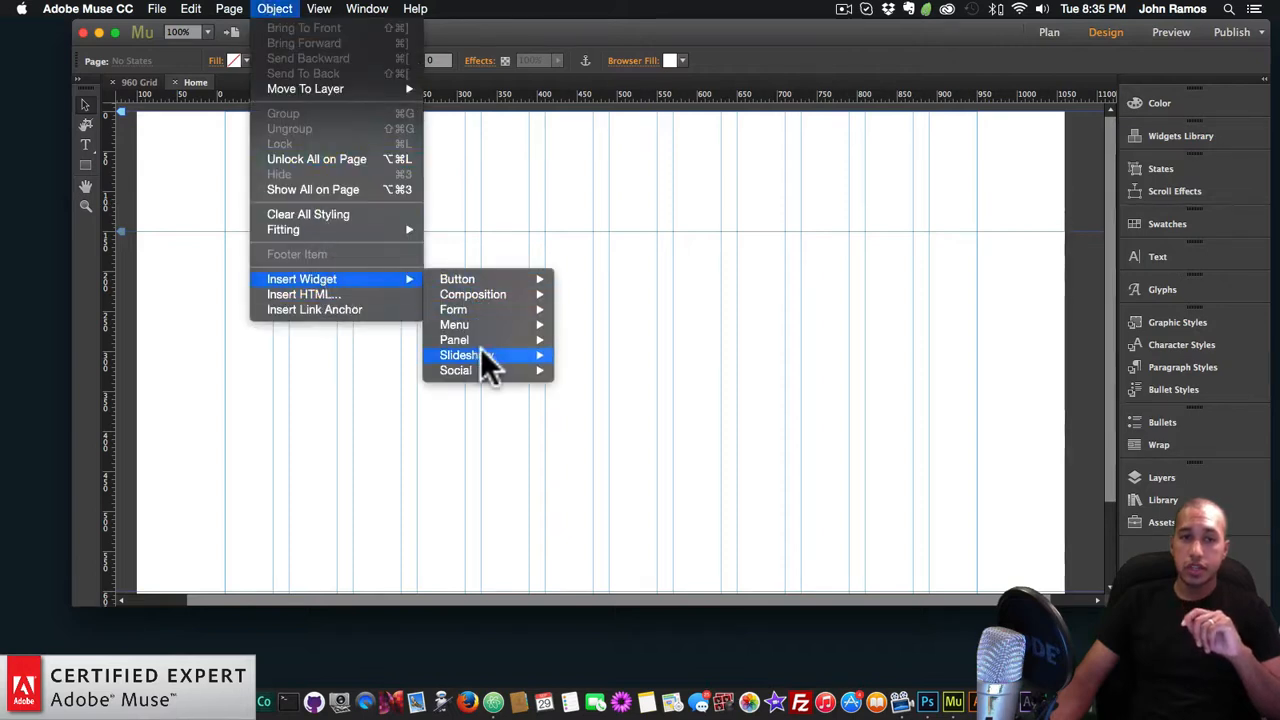
pyautogui.moveTo(470, 298)
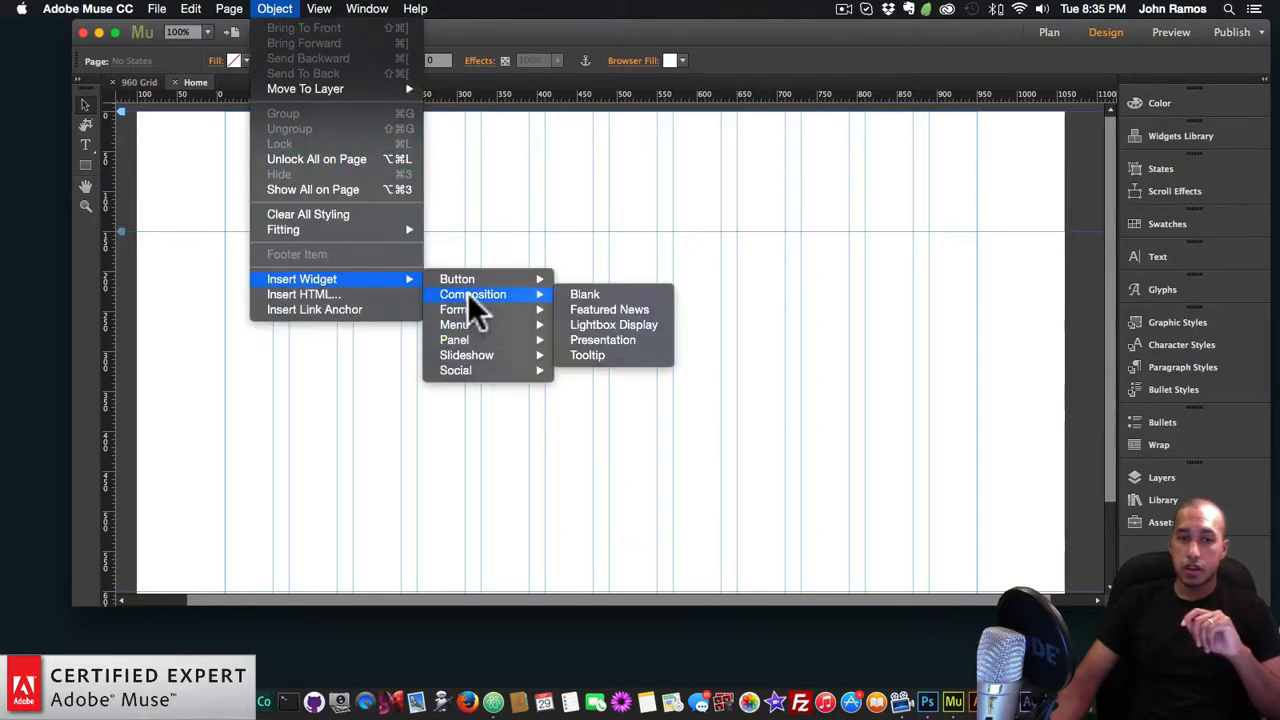
pyautogui.click(586, 295)
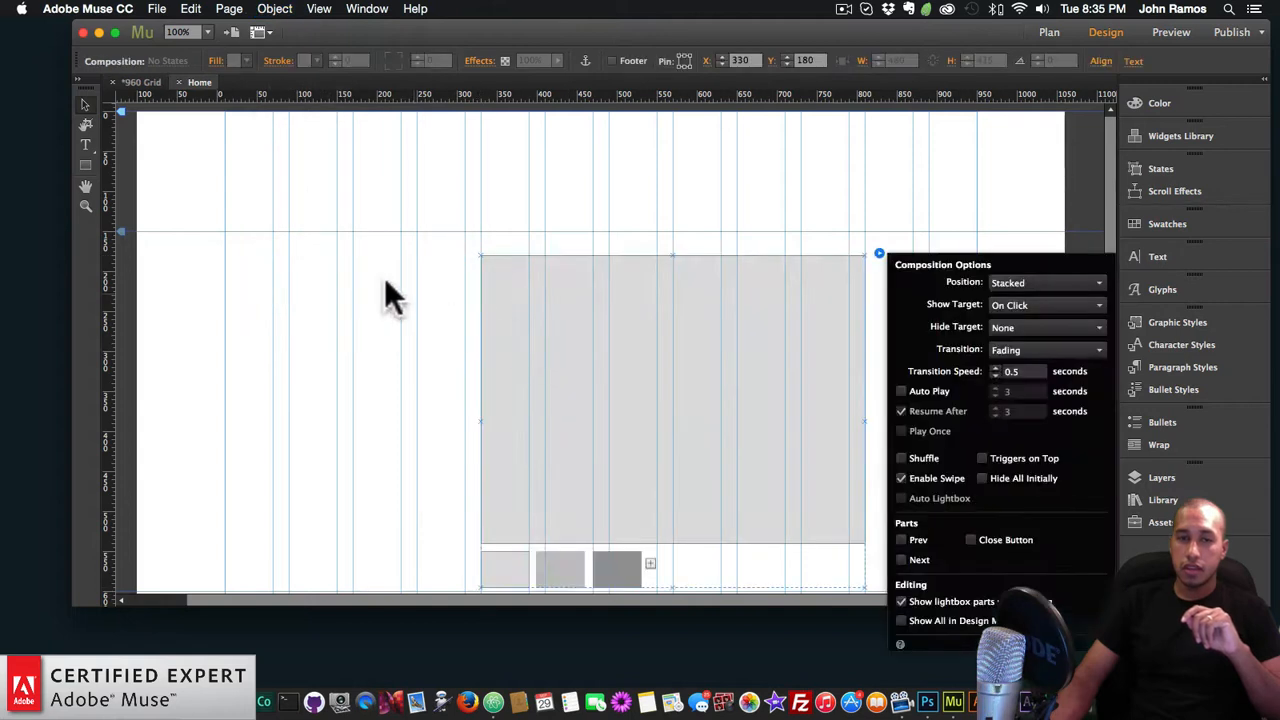
# - Move the whole composition widget to X 240, Y 150 on the page
pyautogui.click(446, 320)
pyautogui.click(517, 330)
pyautogui.click(447, 311)
pyautogui.scroll(-1, 488, 470)
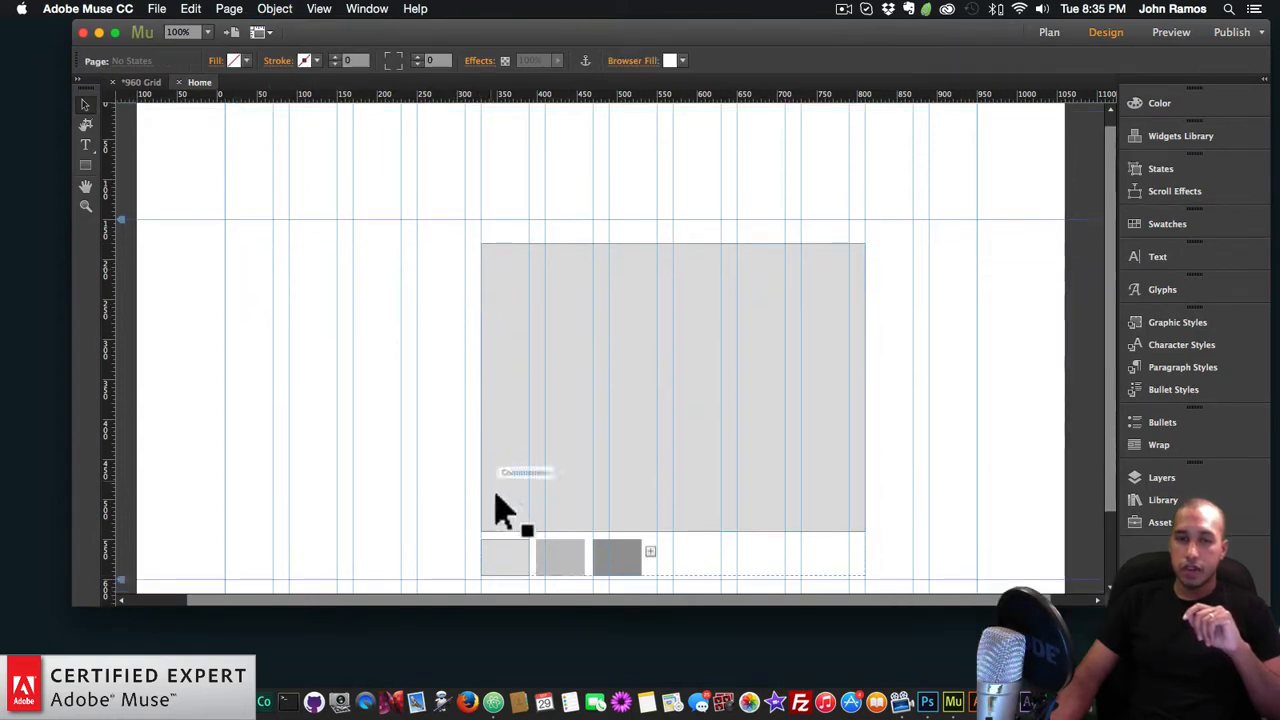
pyautogui.click(688, 332)
pyautogui.moveTo(673, 334); pyautogui.dragTo(622, 326)
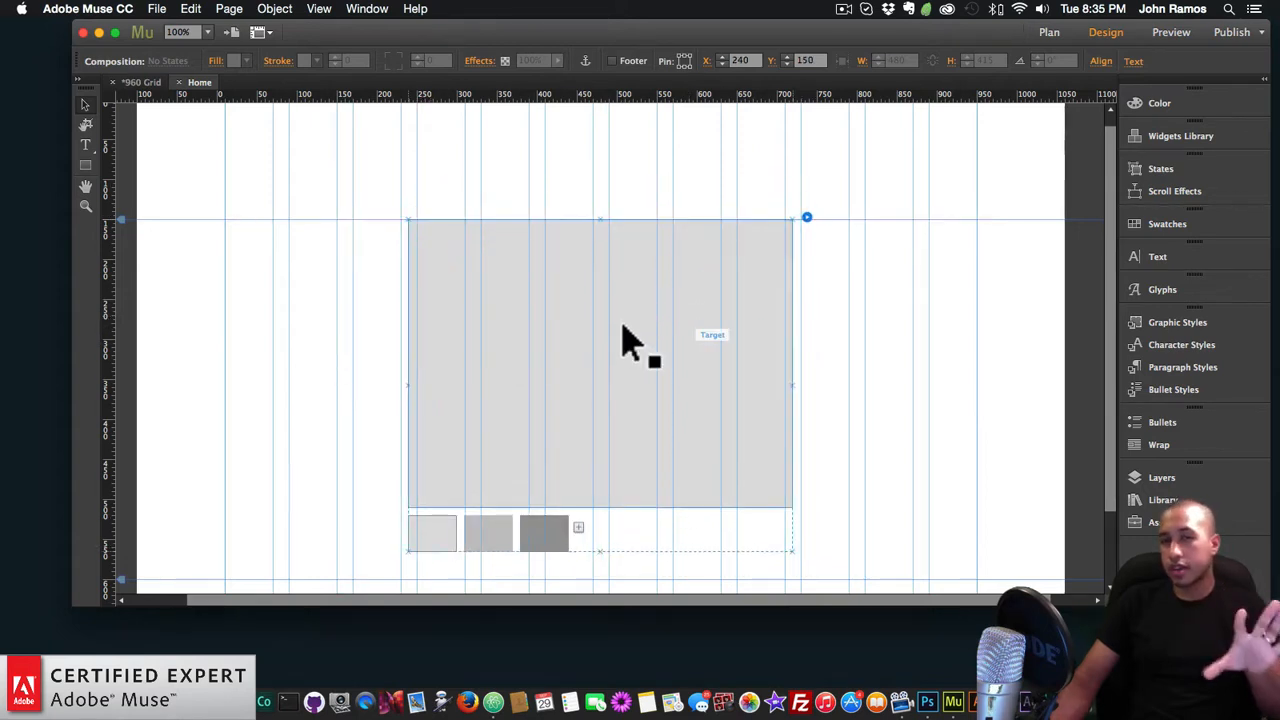
pyautogui.click(443, 545)
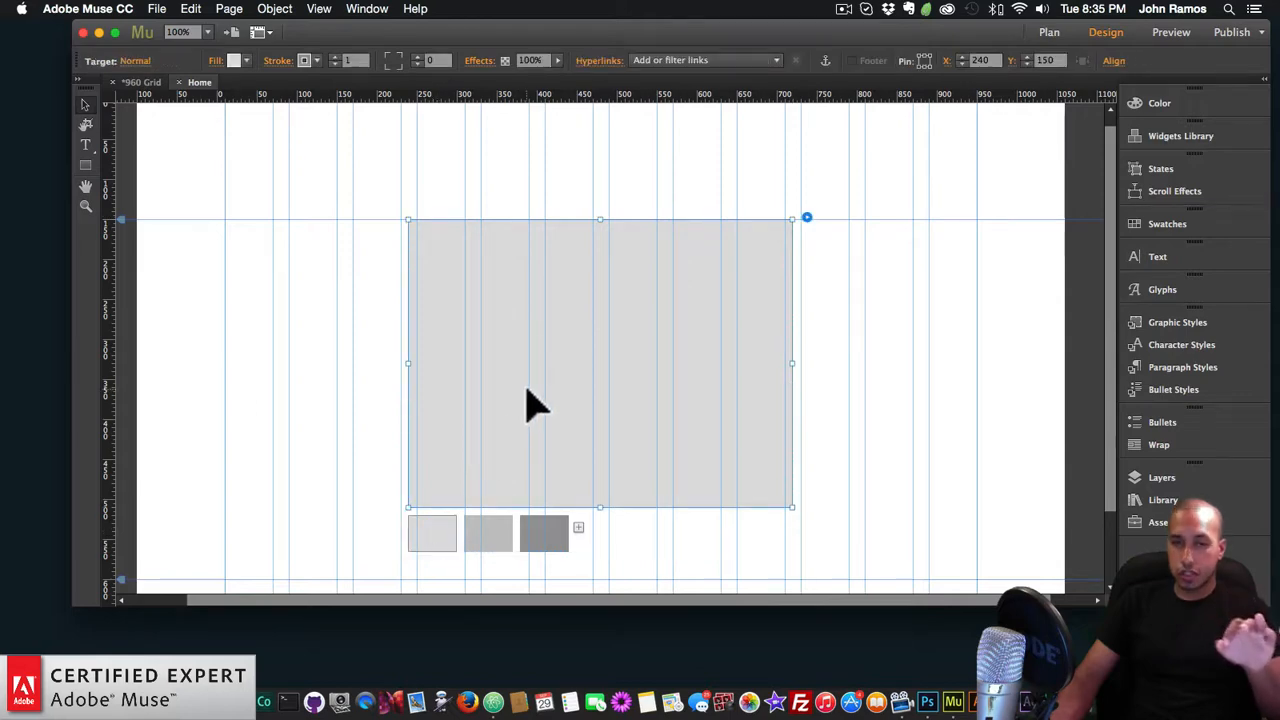
pyautogui.click(224, 62)
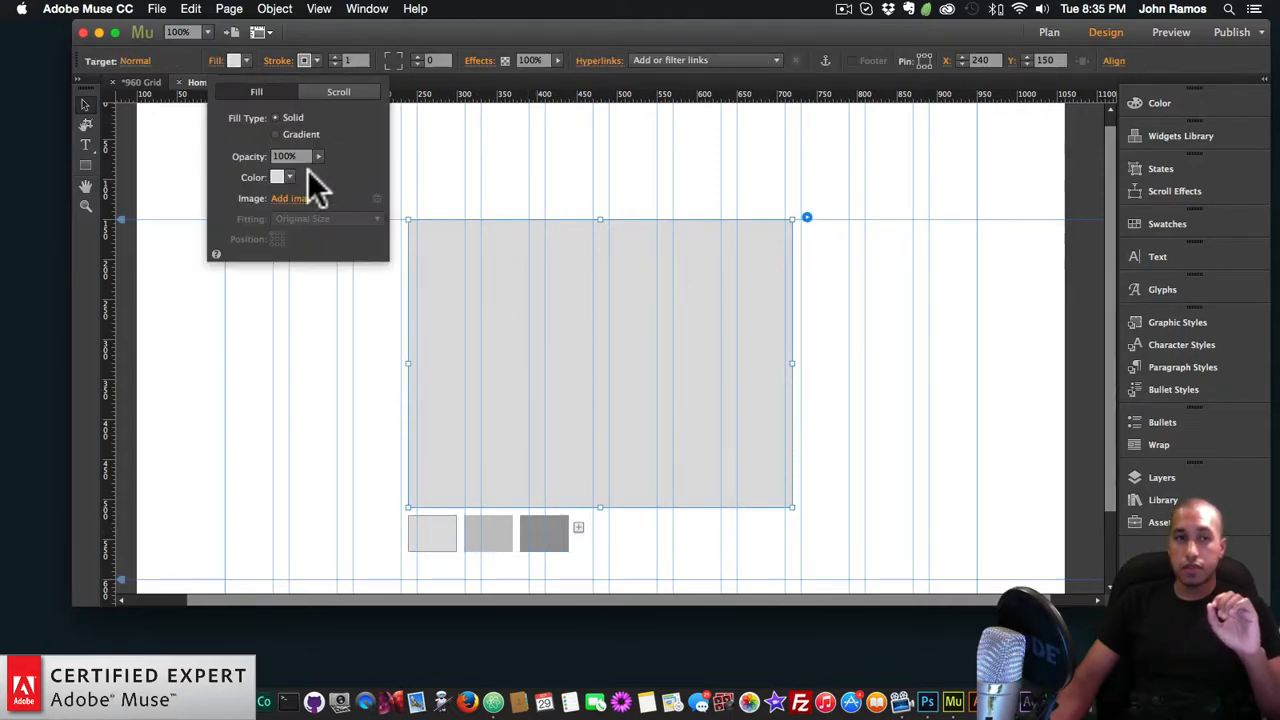
pyautogui.click(300, 192)
pyautogui.doubleClick(220, 108)
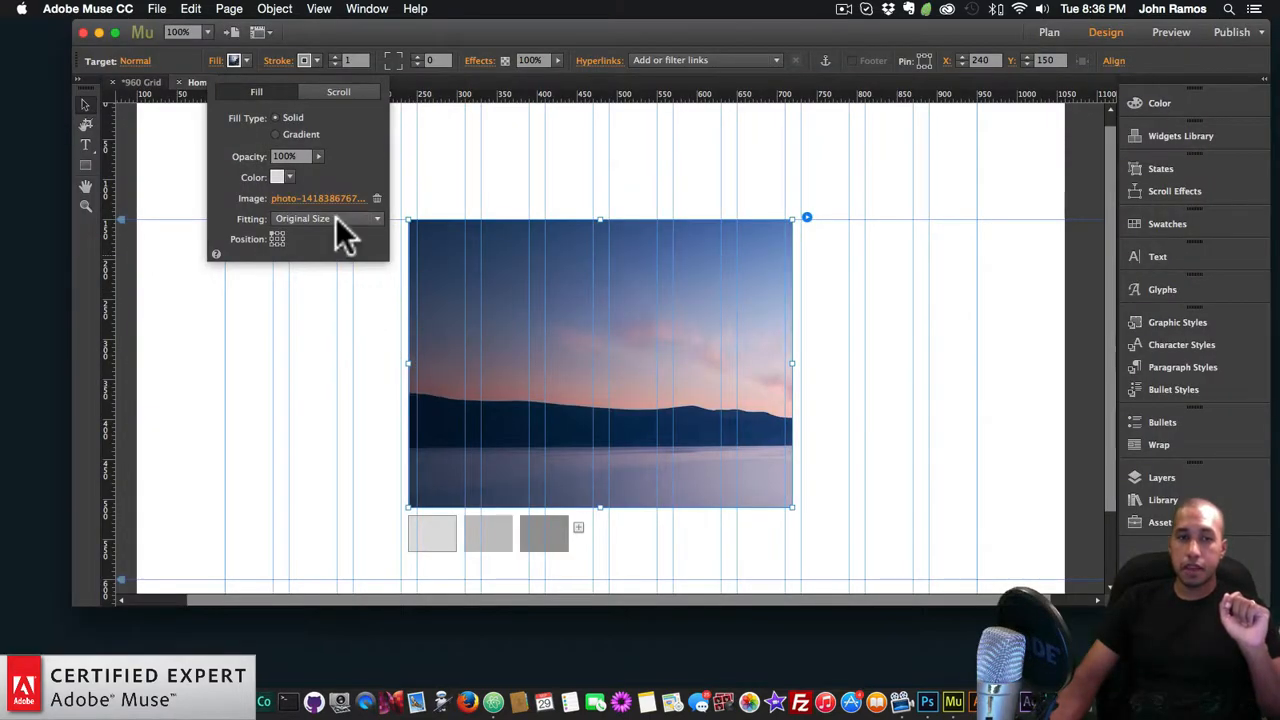
pyautogui.click(488, 538)
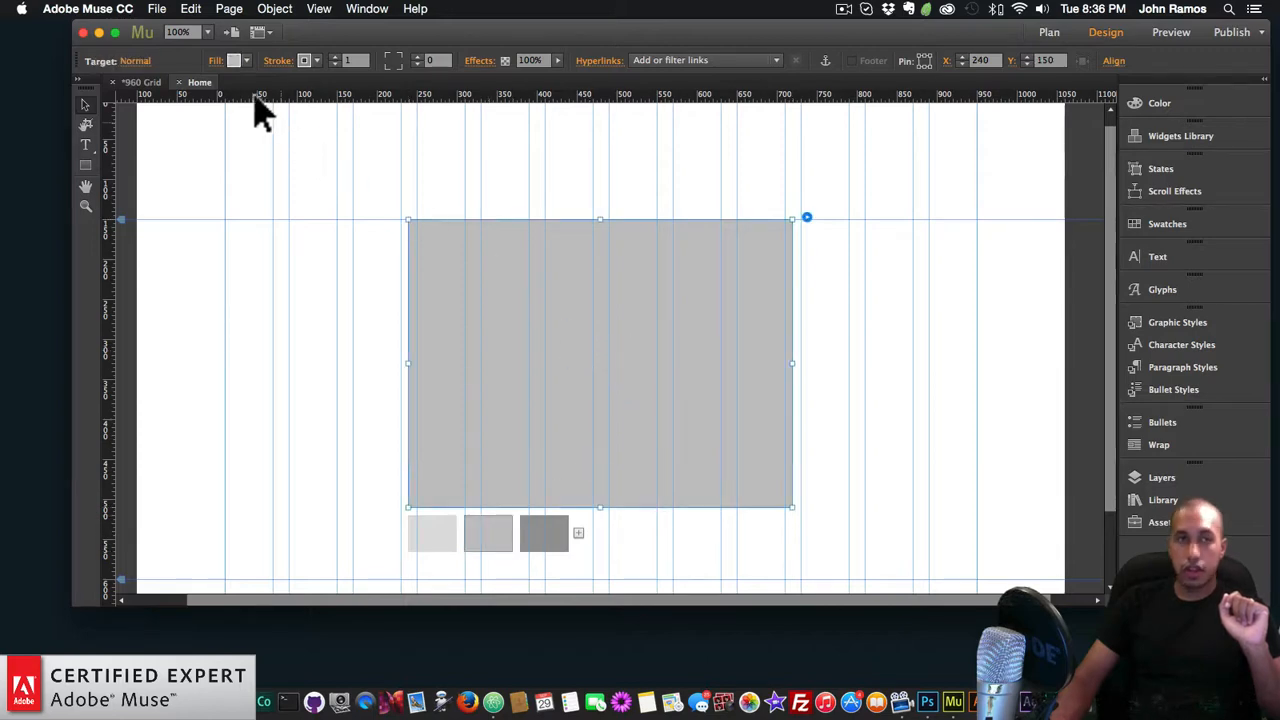
pyautogui.click(222, 62)
pyautogui.click(303, 200)
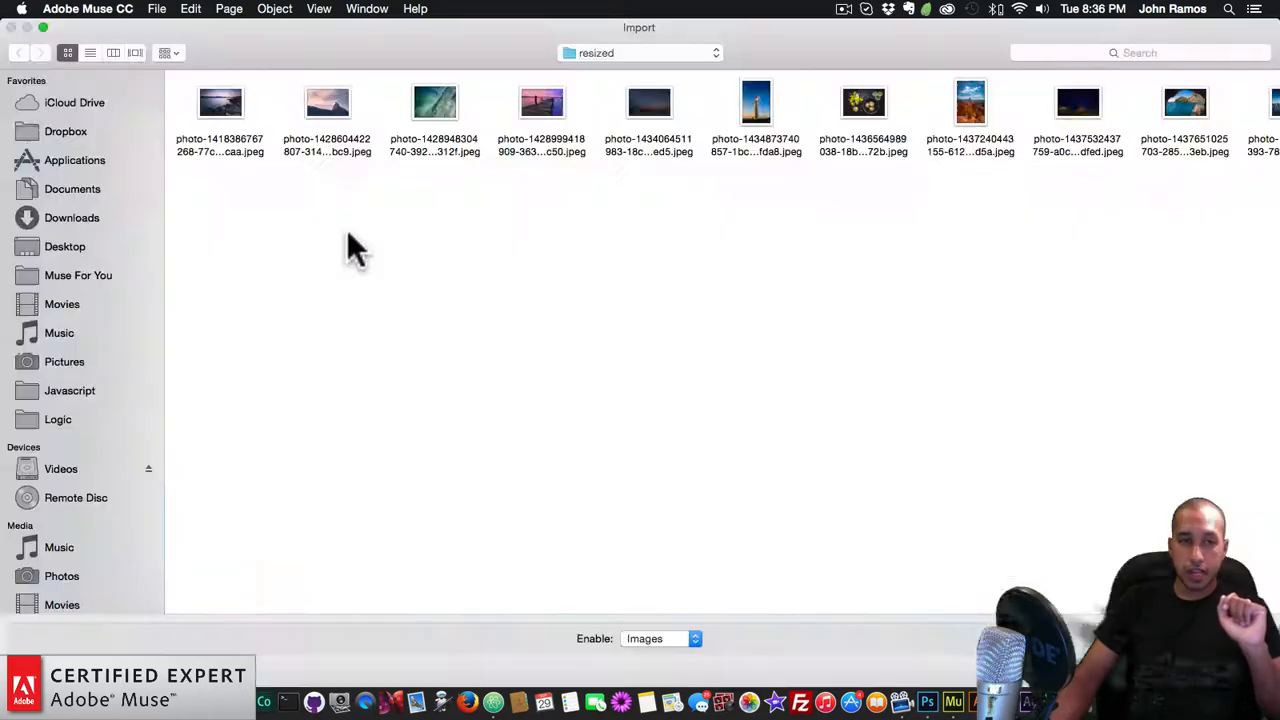
pyautogui.doubleClick(328, 108)
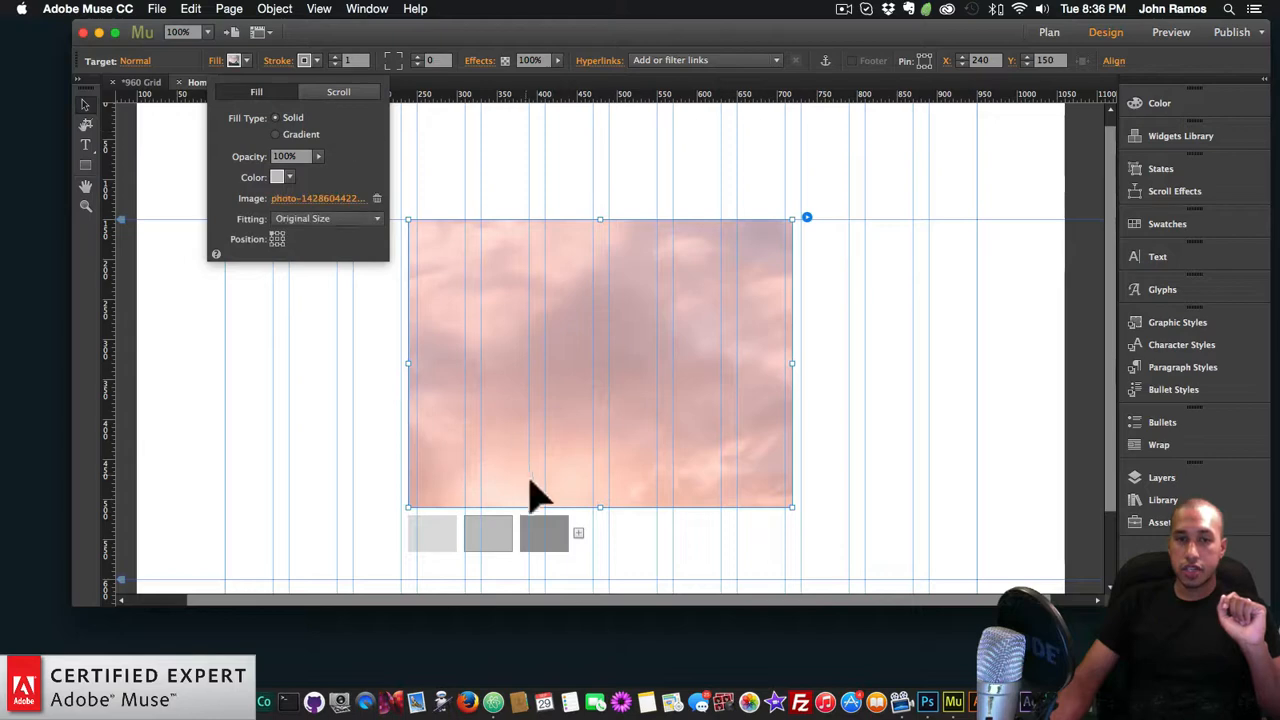
pyautogui.click(548, 537)
pyautogui.click(551, 423)
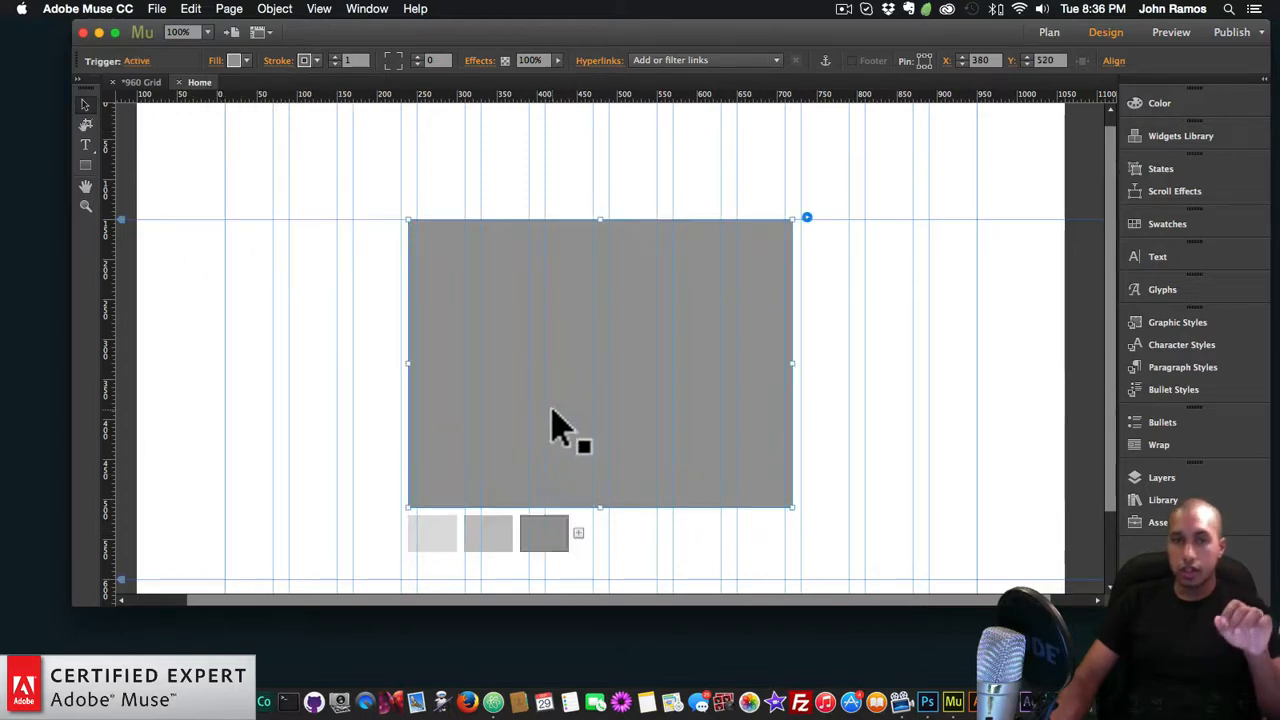
pyautogui.click(230, 62)
pyautogui.click(296, 199)
pyautogui.doubleClick(429, 102)
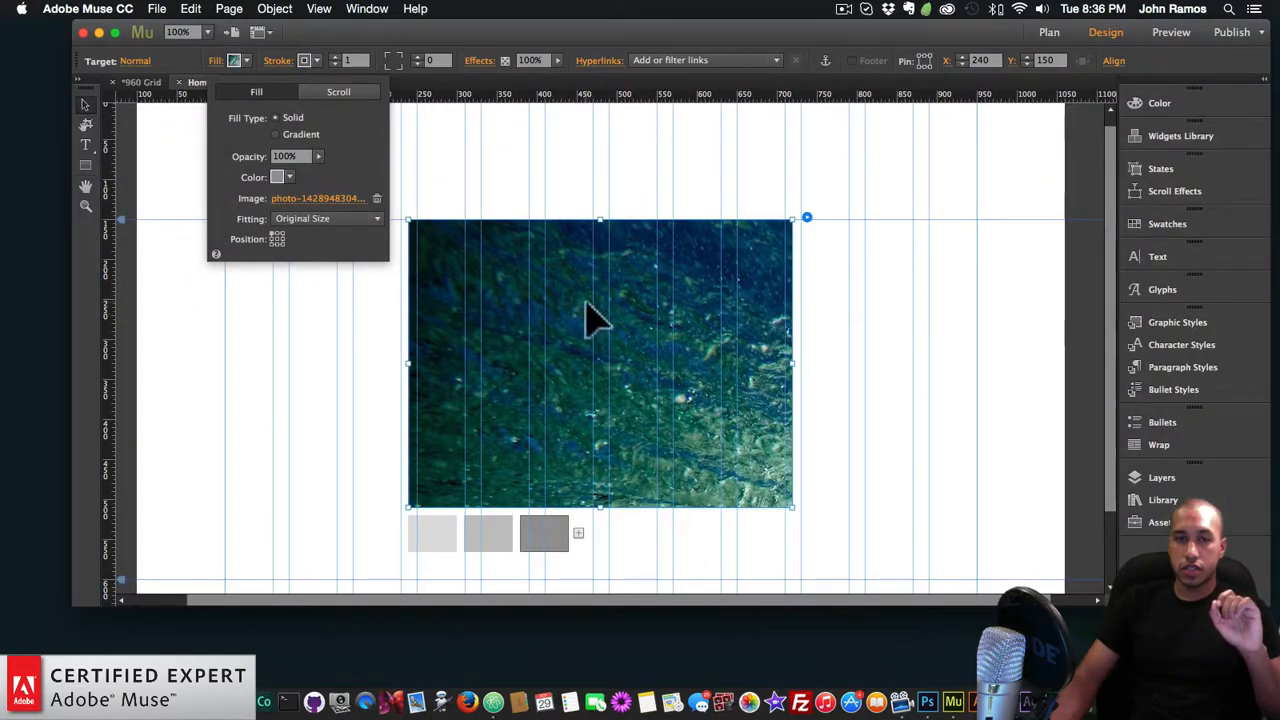
pyautogui.click(365, 218)
pyautogui.click(331, 257)
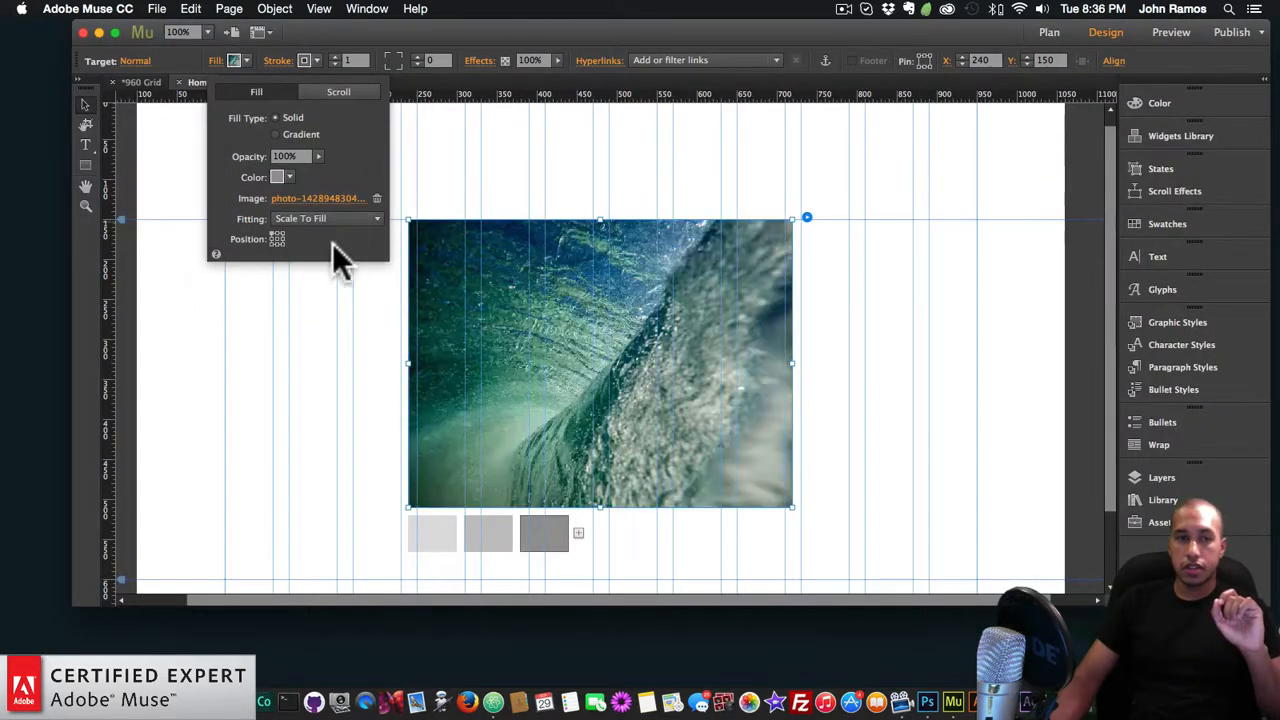
# - Set the second target's mountain image fill to Scale To Fill with a centered position
pyautogui.click(488, 543)
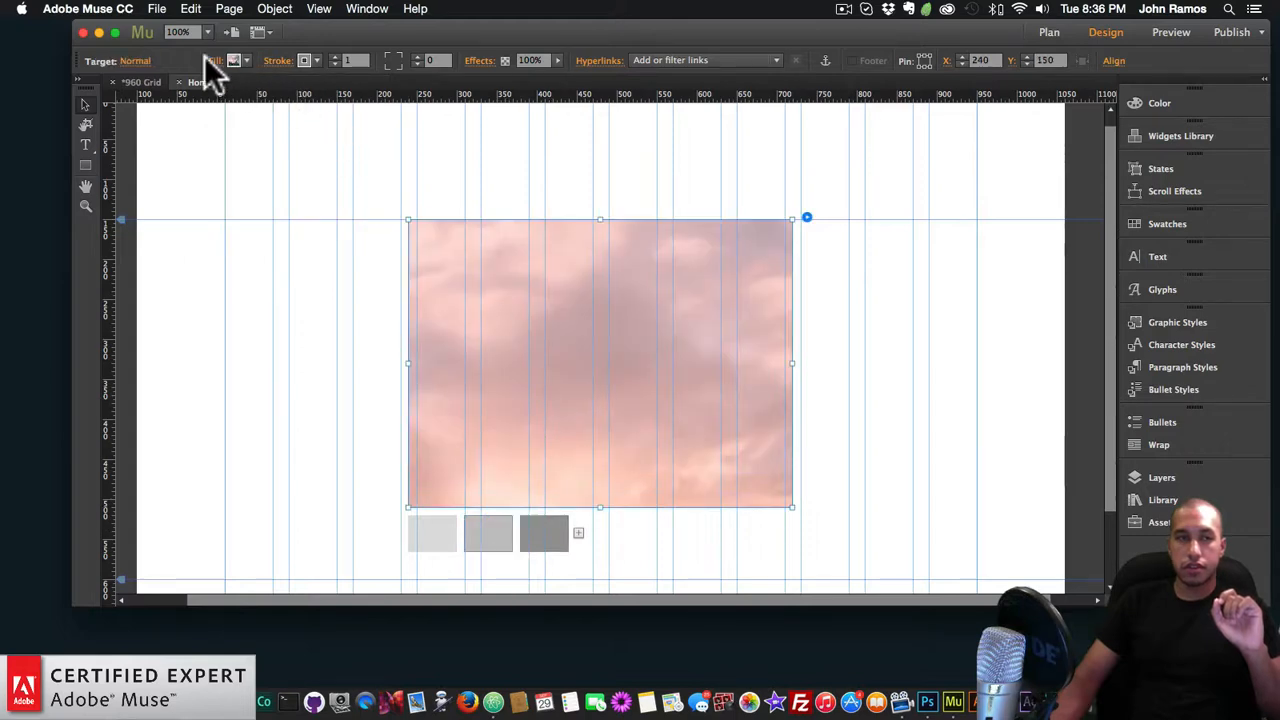
pyautogui.click(210, 60)
pyautogui.click(300, 220)
pyautogui.click(283, 240)
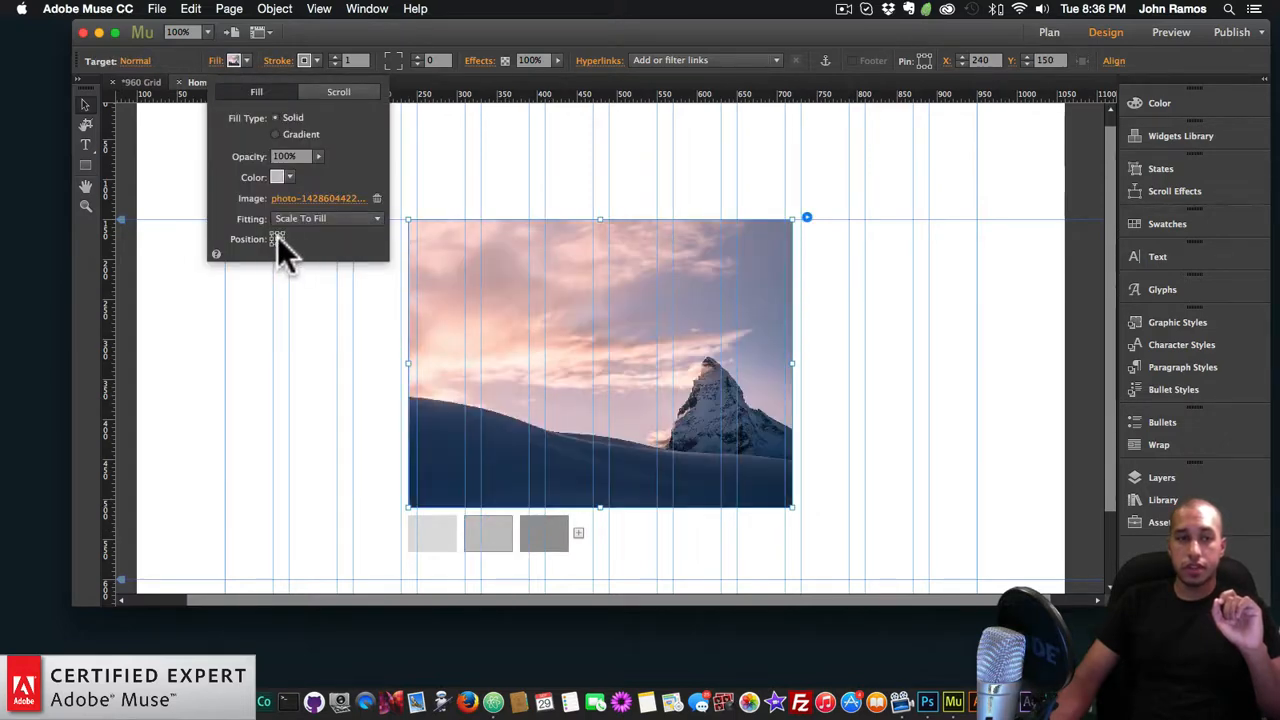
pyautogui.click(278, 238)
# - Set the first target's sunset lake image fill to Scale To Fill with a centered position
pyautogui.click(451, 538)
pyautogui.click(507, 380)
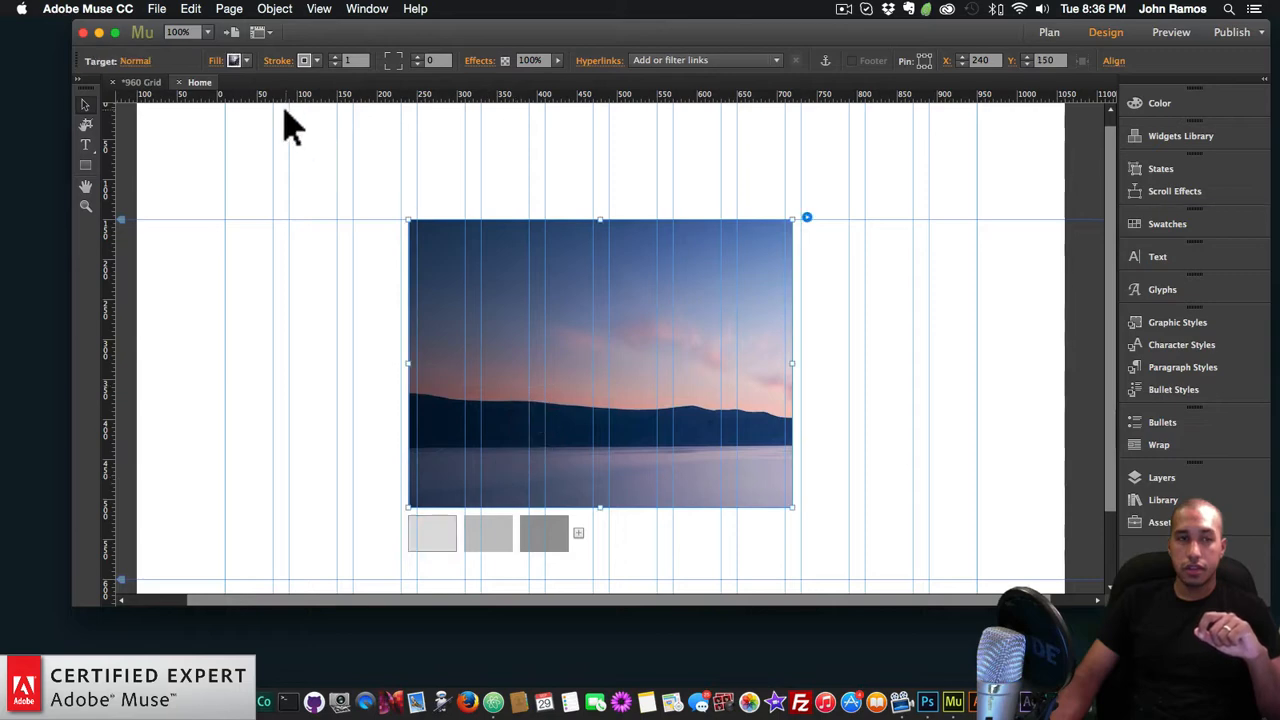
pyautogui.click(216, 62)
pyautogui.click(298, 218)
pyautogui.click(292, 233)
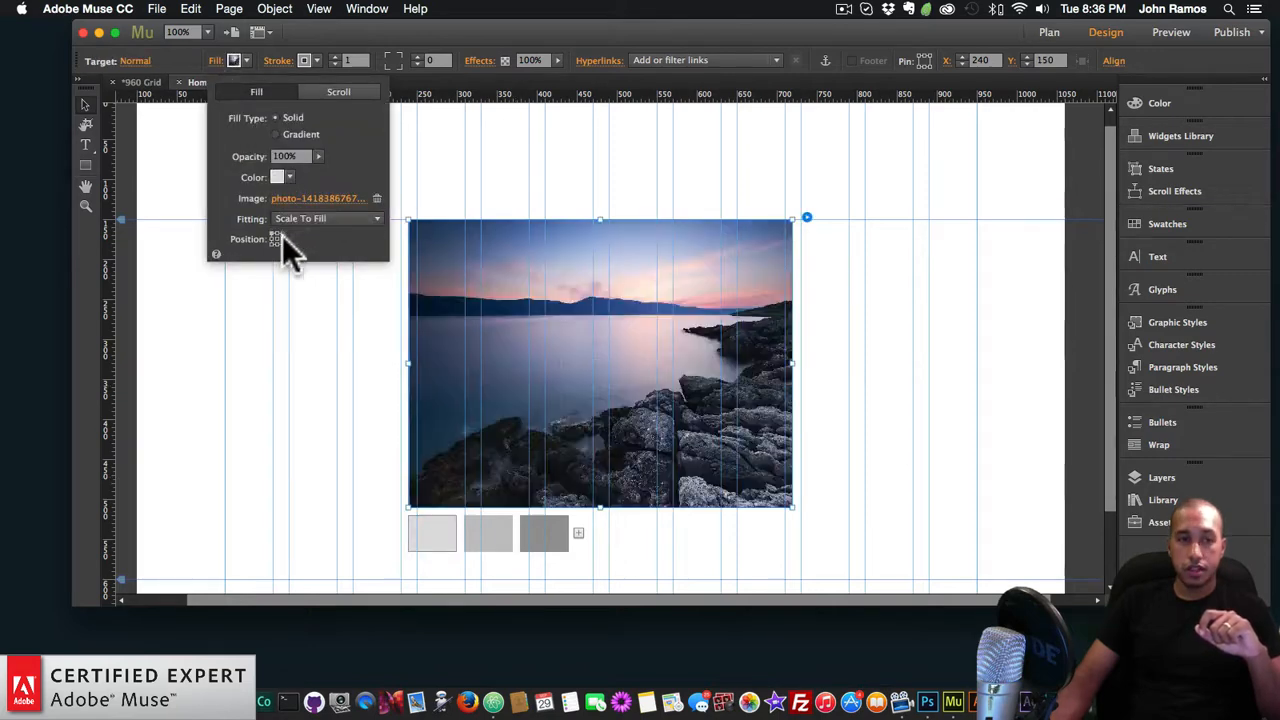
pyautogui.click(275, 236)
pyautogui.click(830, 375)
# - Cycle through the composition's three triggers to check each target's image, ending on the first trigger
pyautogui.click(435, 527)
pyautogui.click(444, 540)
pyautogui.click(487, 537)
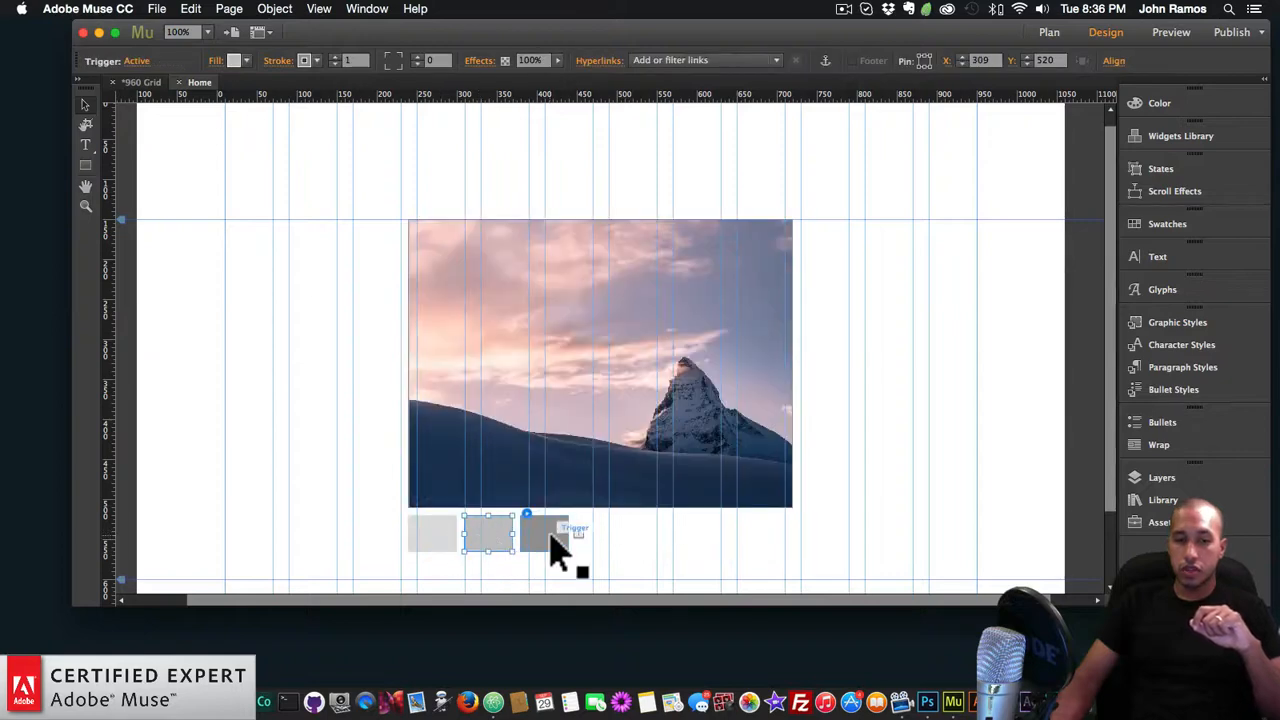
pyautogui.click(550, 534)
pyautogui.press('Escape')
pyautogui.click(443, 540)
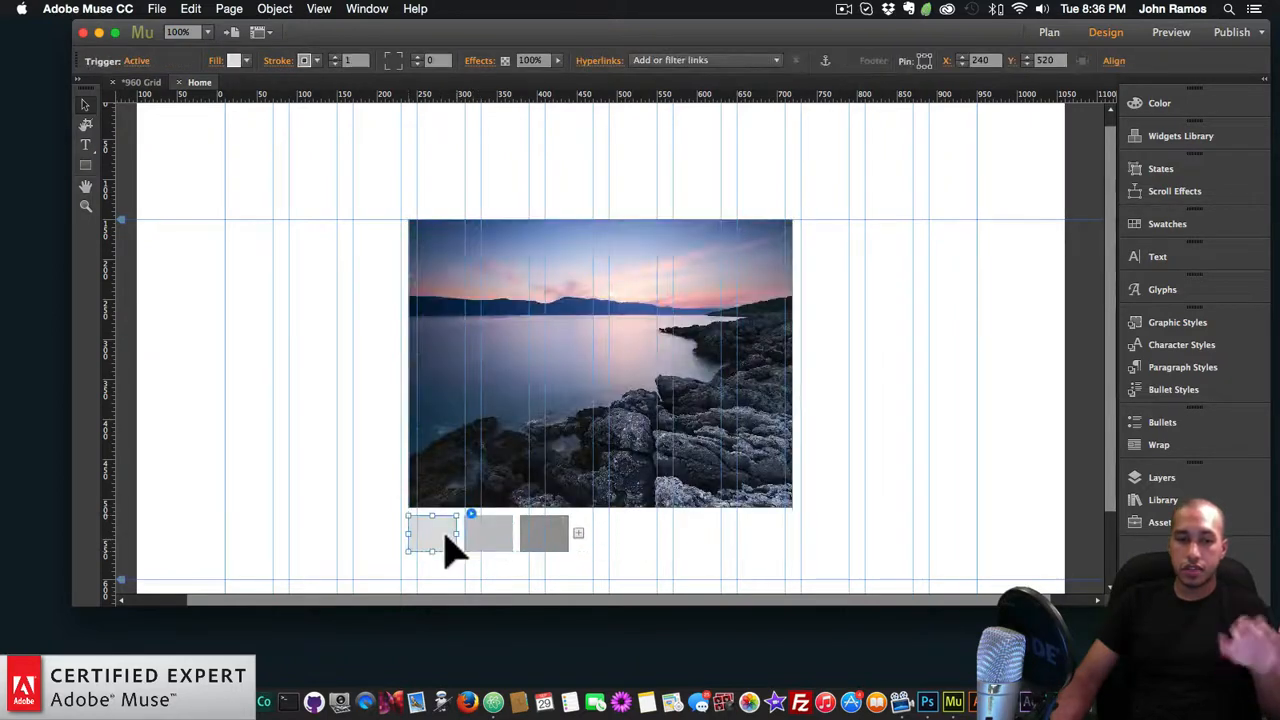
# - Open the Library and locate the Muse For You – Click Effects Widget folder
pyautogui.scroll(-2, 586, 529)
pyautogui.scroll(-1, 588, 528)
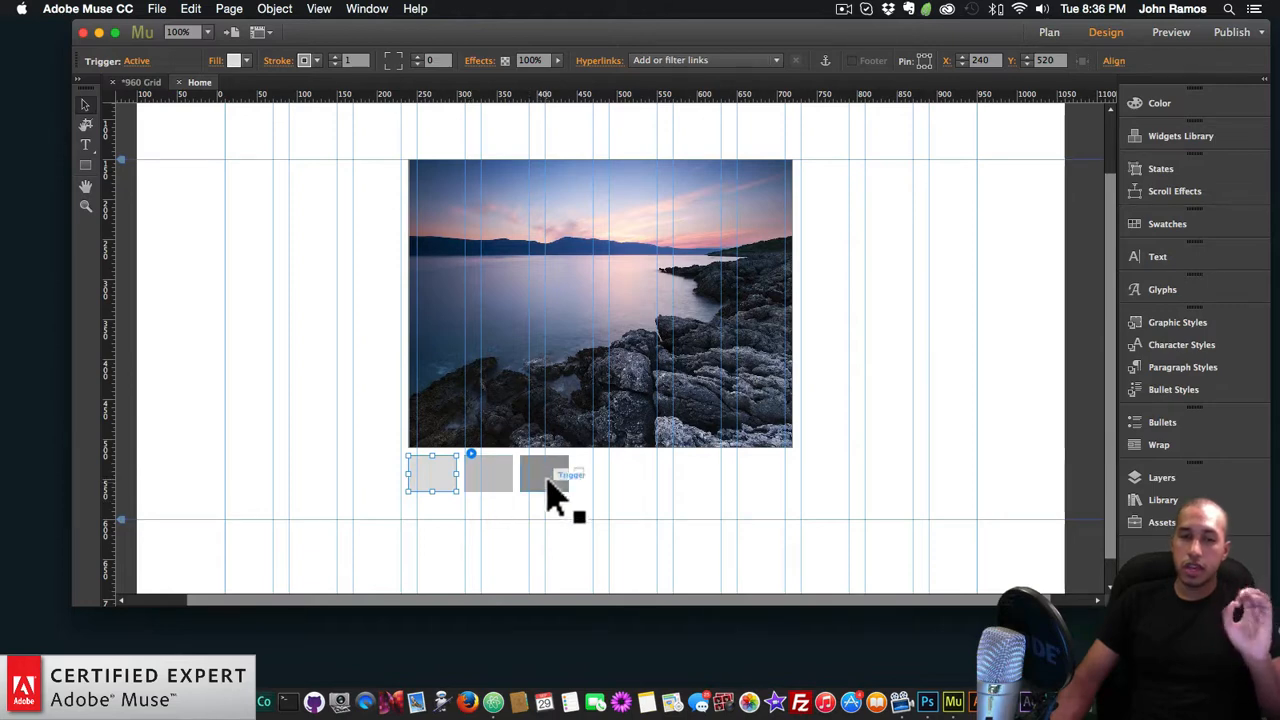
pyautogui.click(1158, 500)
pyautogui.scroll(-10, 988, 413)
pyautogui.scroll(-5, 990, 420)
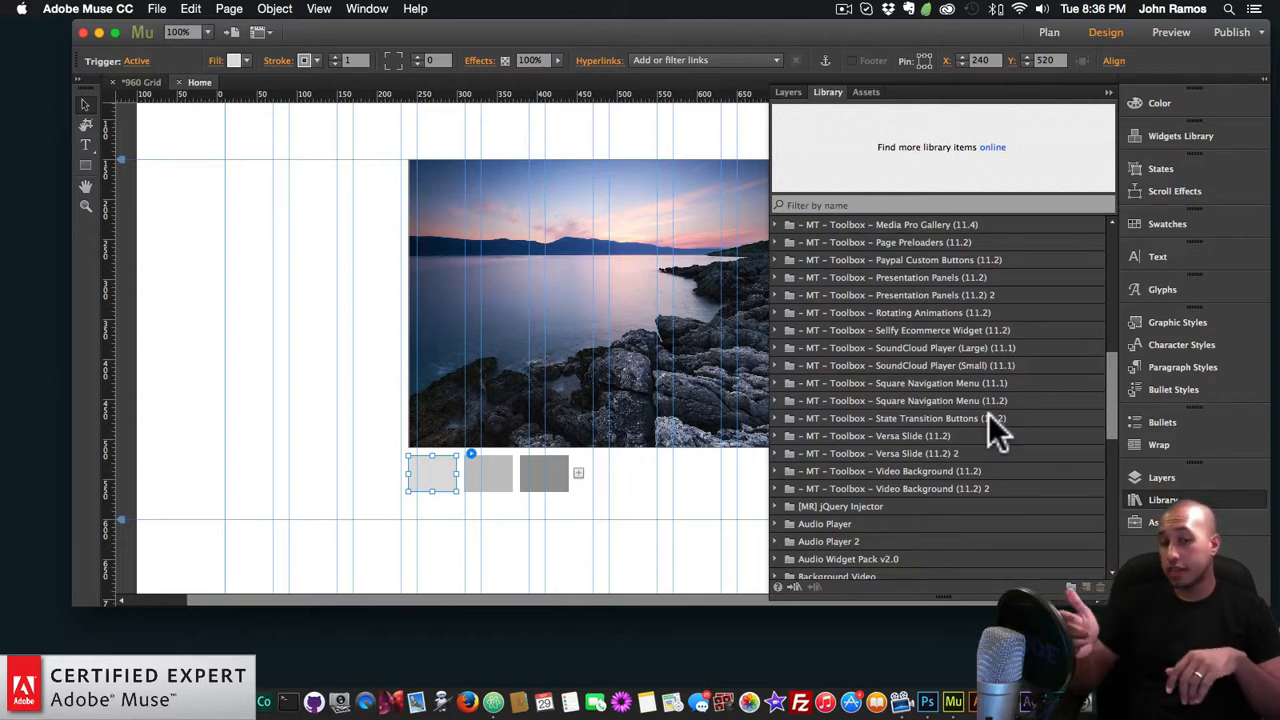
pyautogui.scroll(-3, 985, 414)
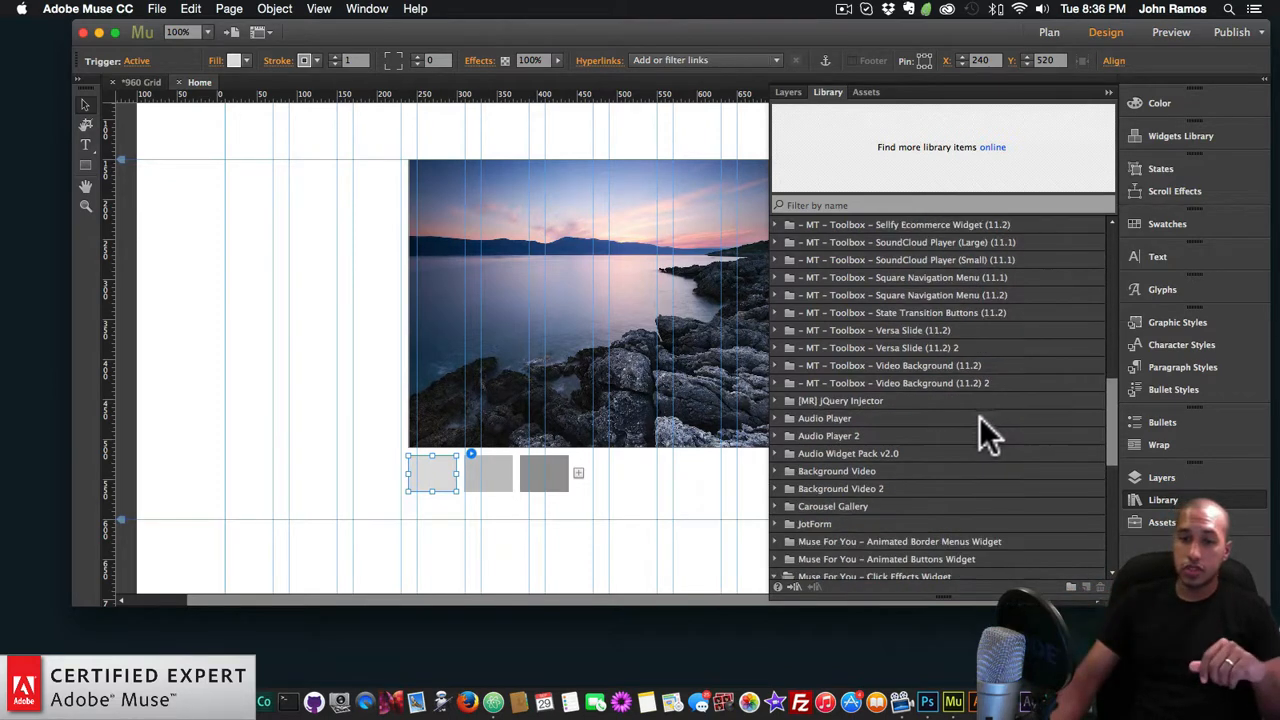
pyautogui.scroll(-7, 980, 417)
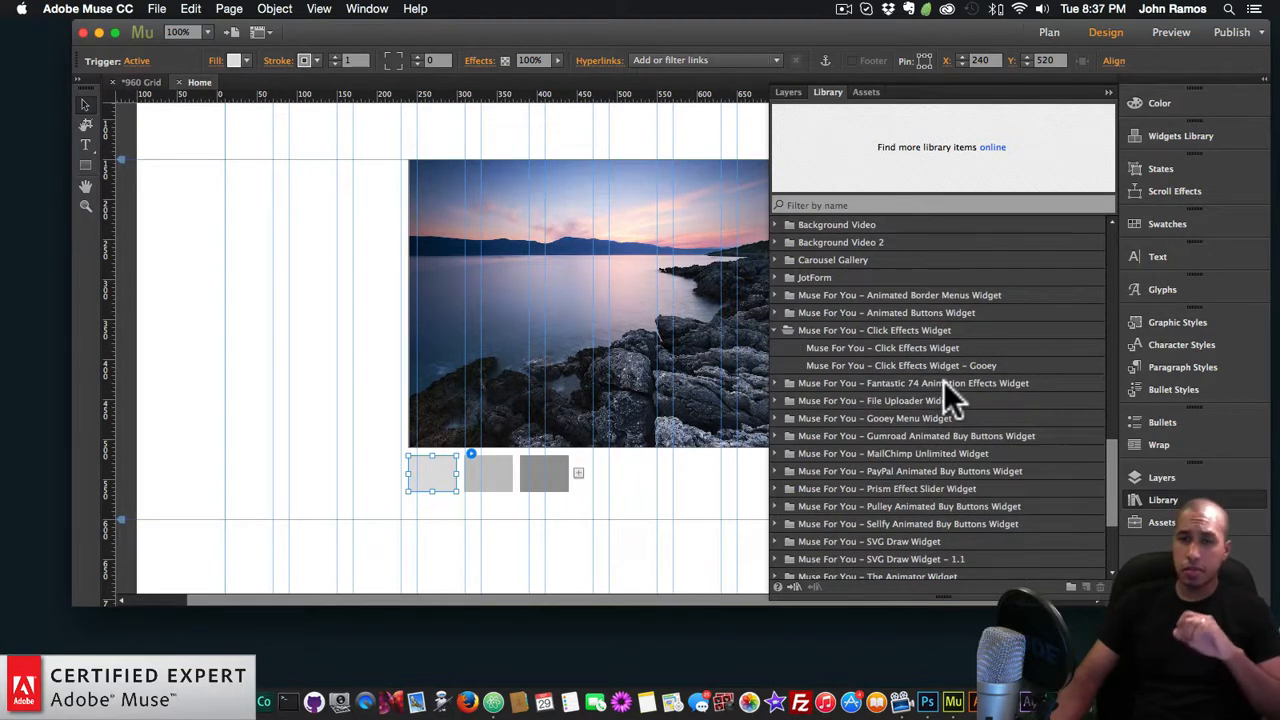
pyautogui.click(367, 9)
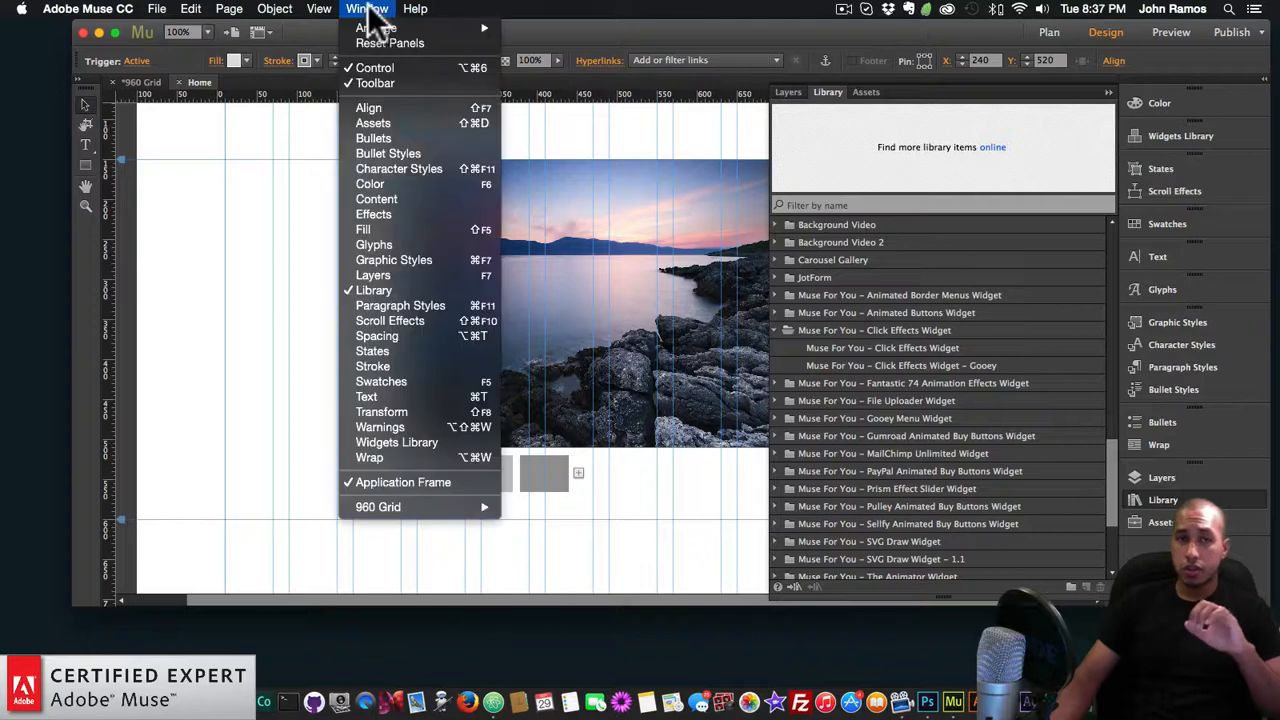
pyautogui.click(379, 278)
pyautogui.click(387, 289)
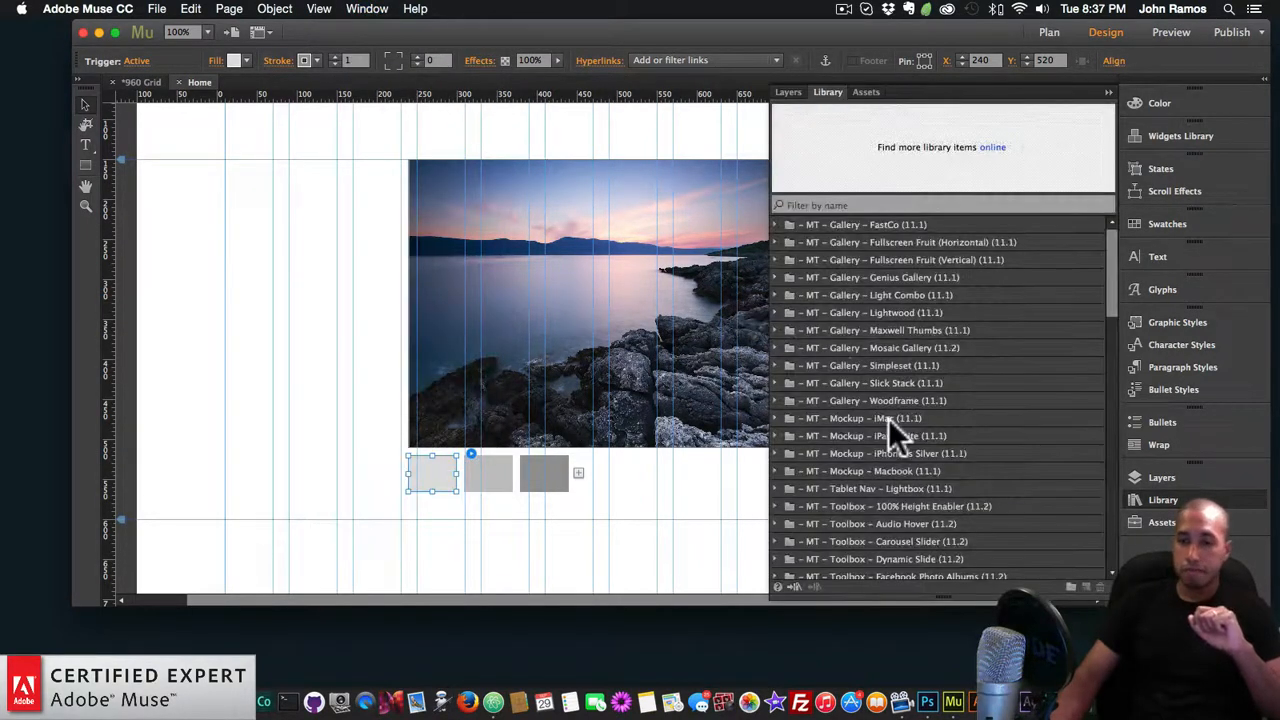
# - Place the Muse For You – Click Effects Widget on the empty page area beside the composition and collapse the Library
pyautogui.scroll(-15, 888, 418)
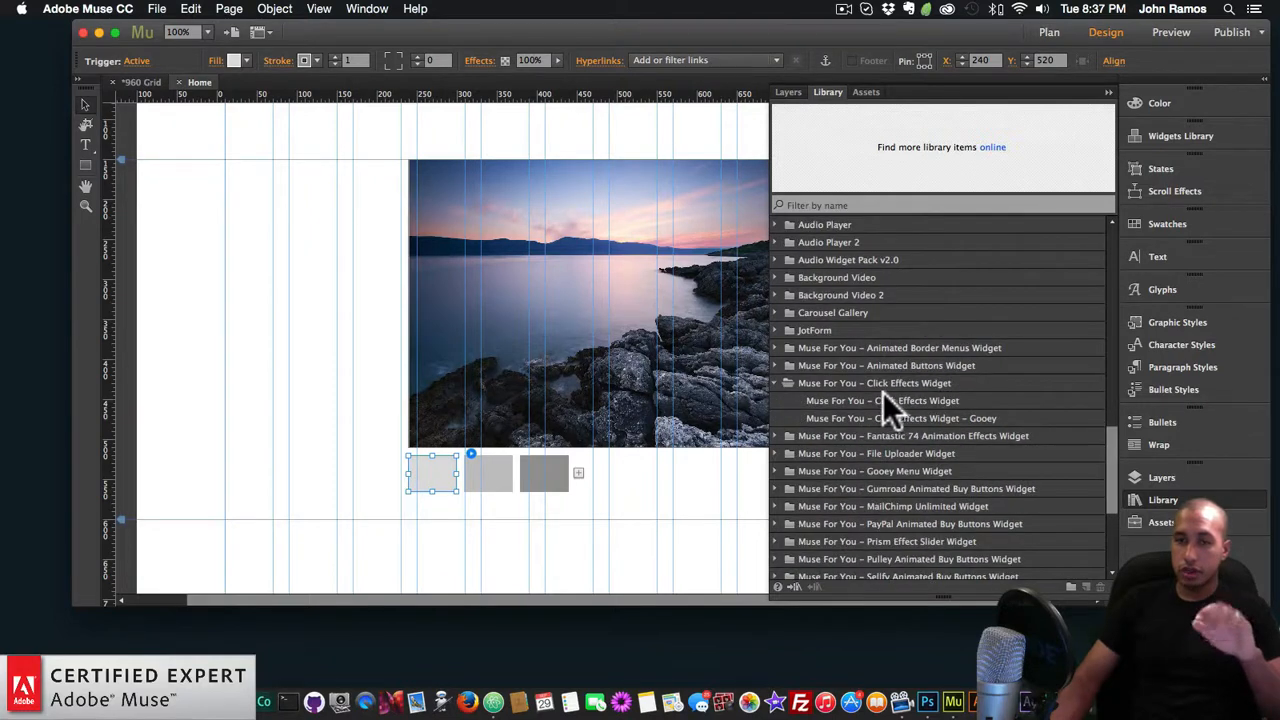
pyautogui.click(915, 400)
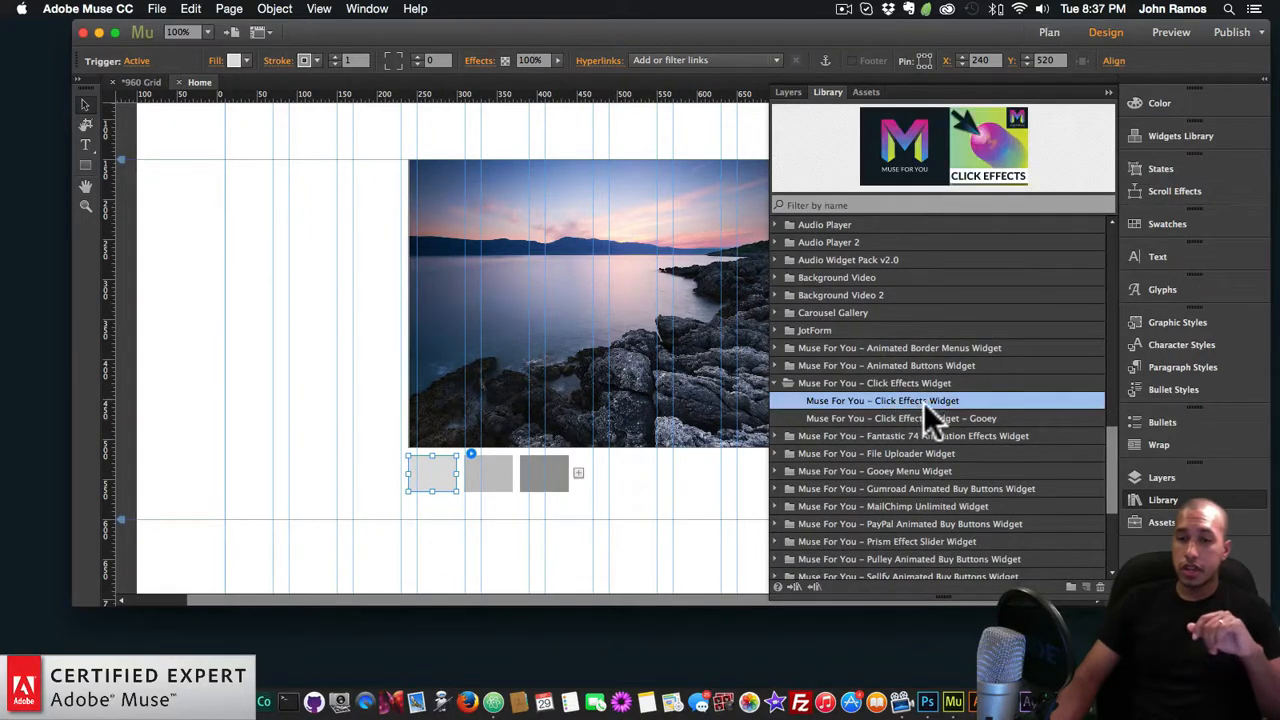
pyautogui.moveTo(912, 400); pyautogui.dragTo(236, 256)
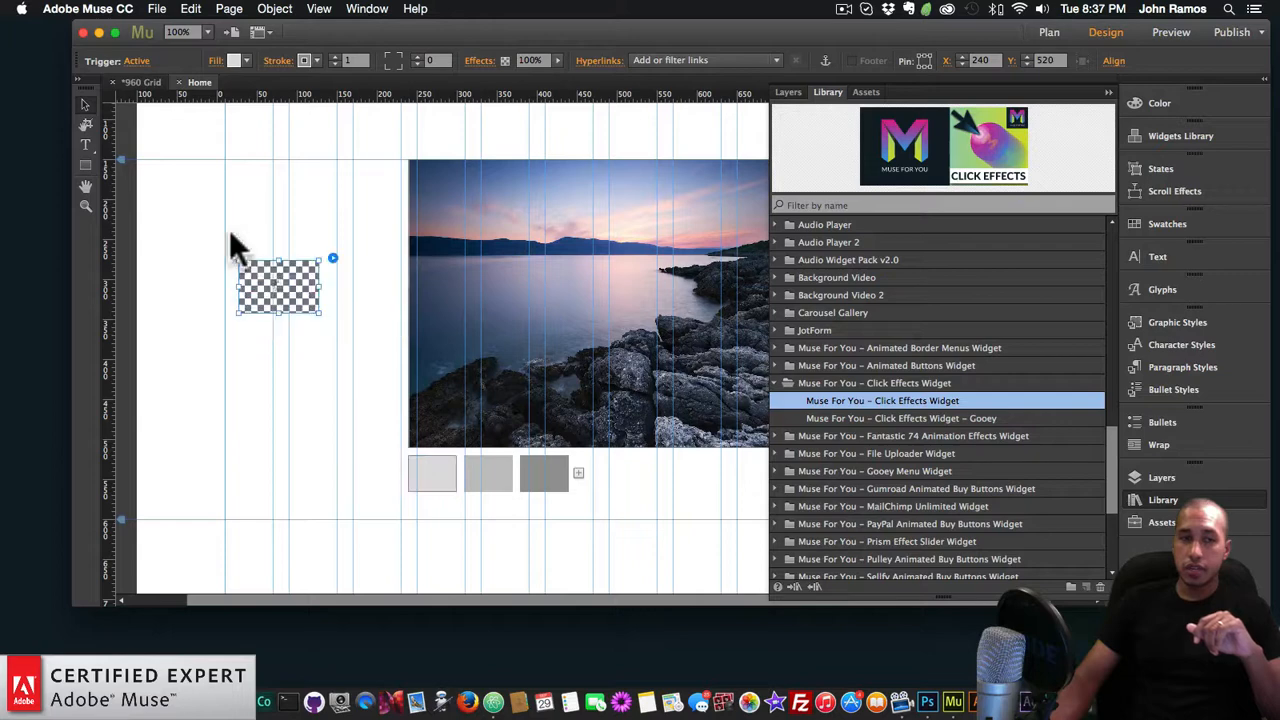
pyautogui.click(1262, 477)
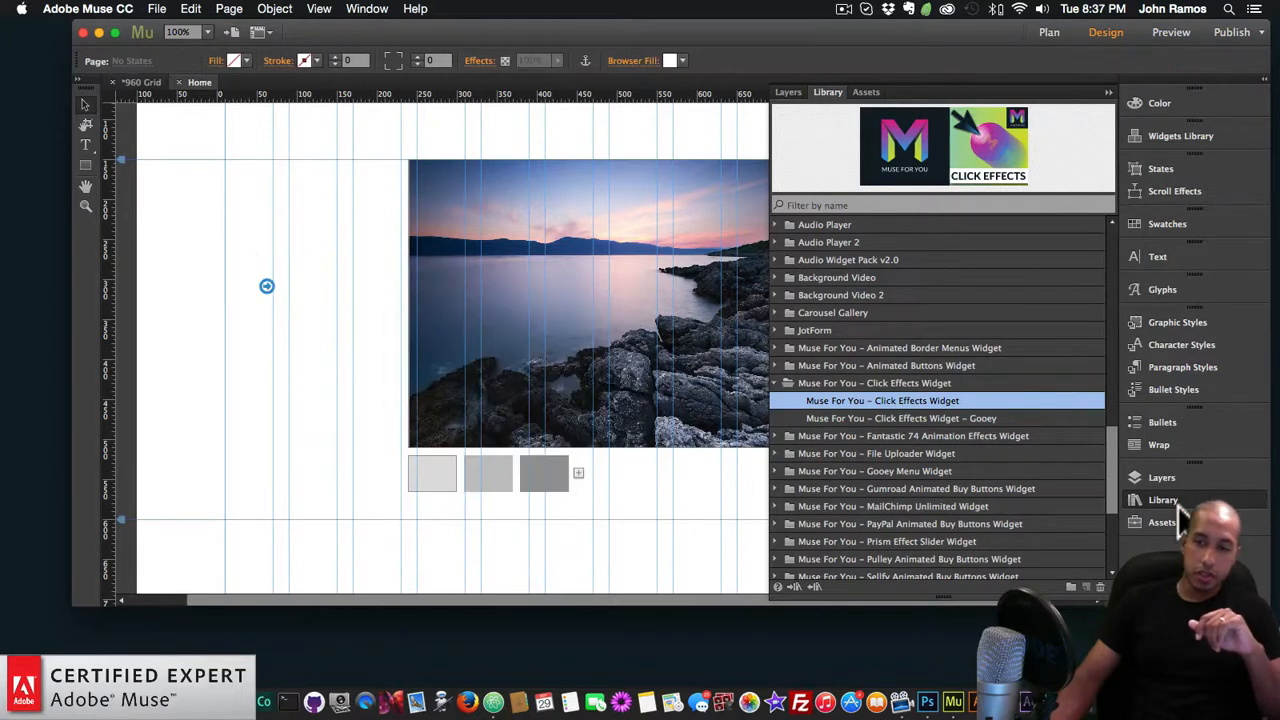
pyautogui.click(1177, 501)
# - Nest the Click Effects widget in the composition's first trigger, then move it out beside the image to about X 37, Y 466
pyautogui.click(264, 288)
pyautogui.moveTo(264, 288); pyautogui.dragTo(293, 383)
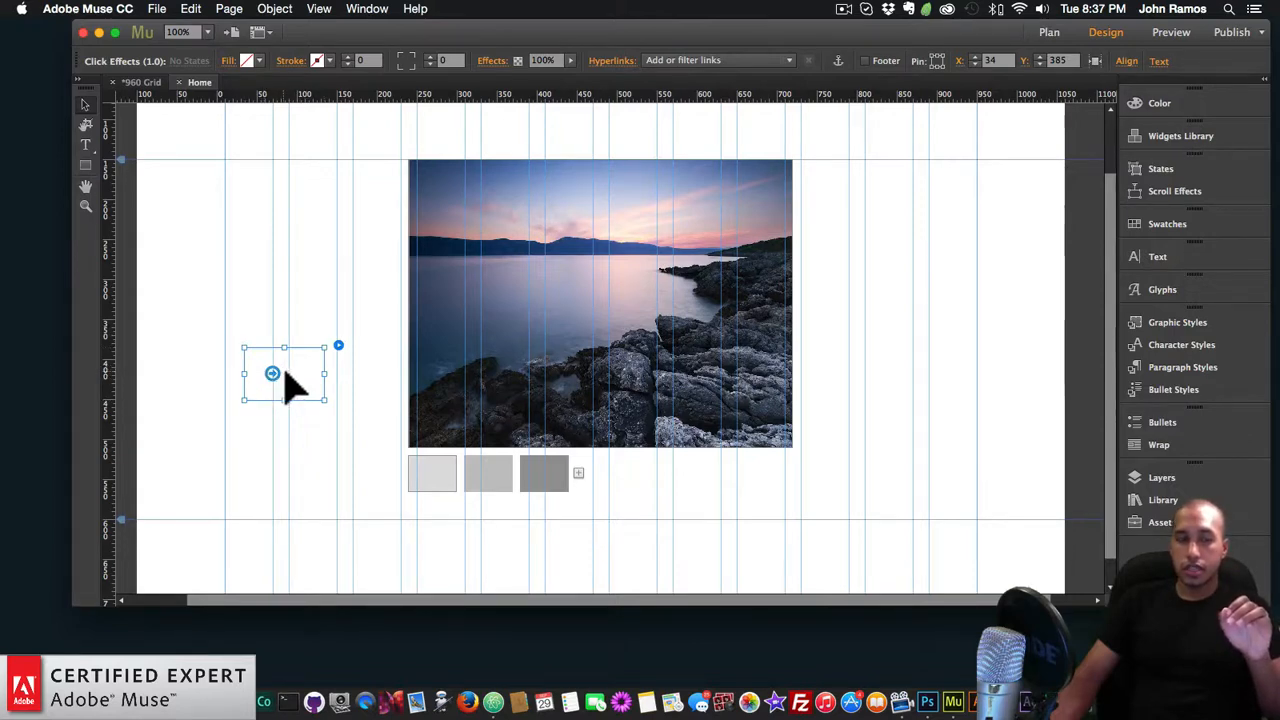
pyautogui.moveTo(260, 369); pyautogui.dragTo(428, 480)
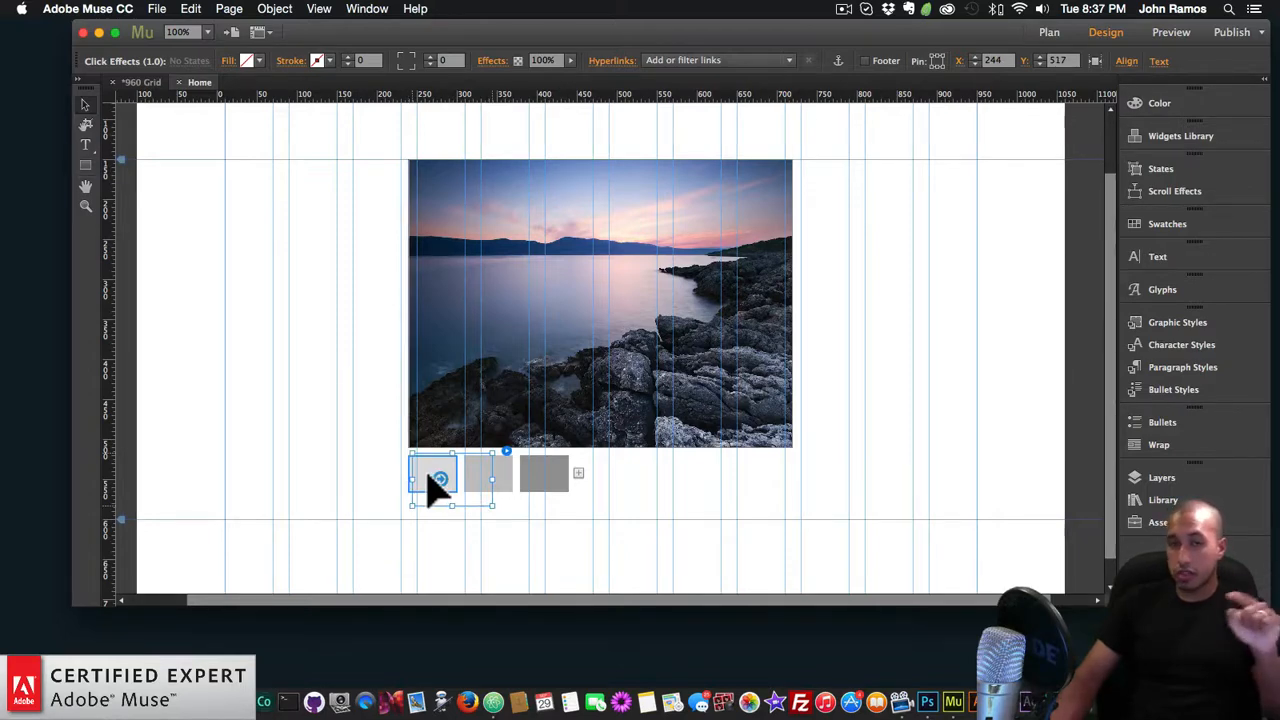
pyautogui.moveTo(429, 478); pyautogui.dragTo(291, 438)
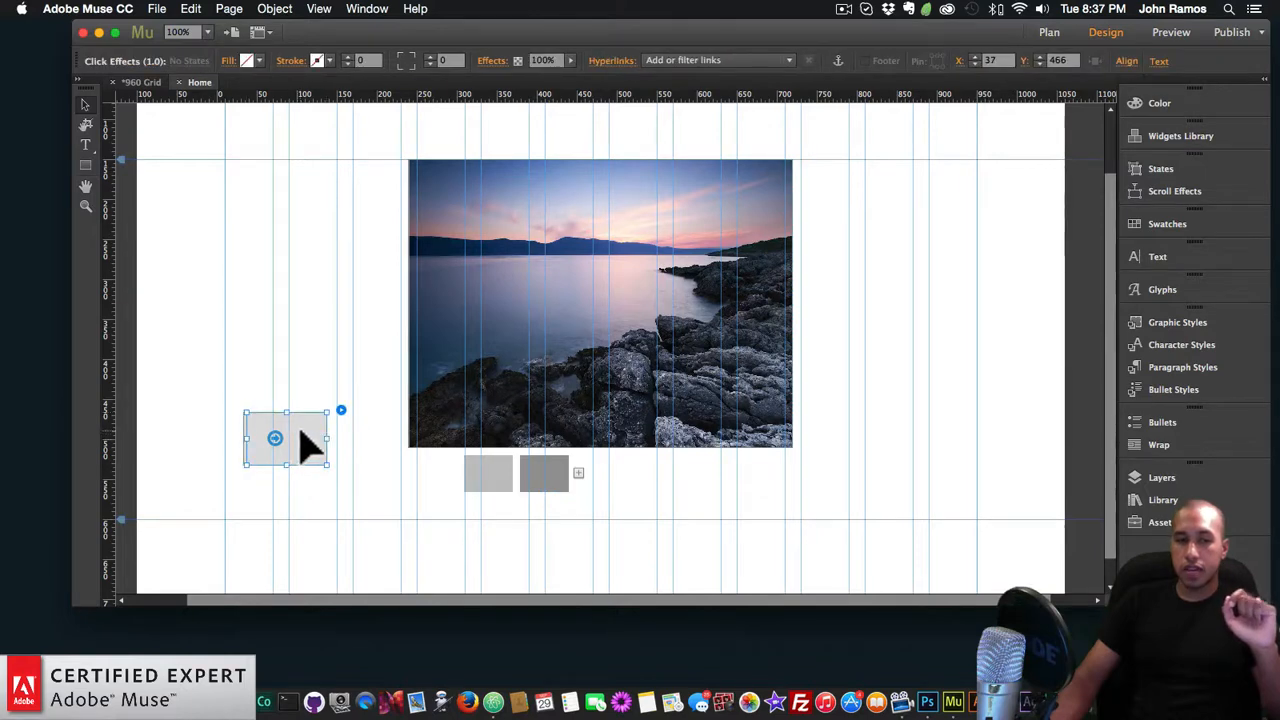
# - Set the Click Effects widget's click effect to Nikola and its icon to fa-gg-circle
pyautogui.click(341, 411)
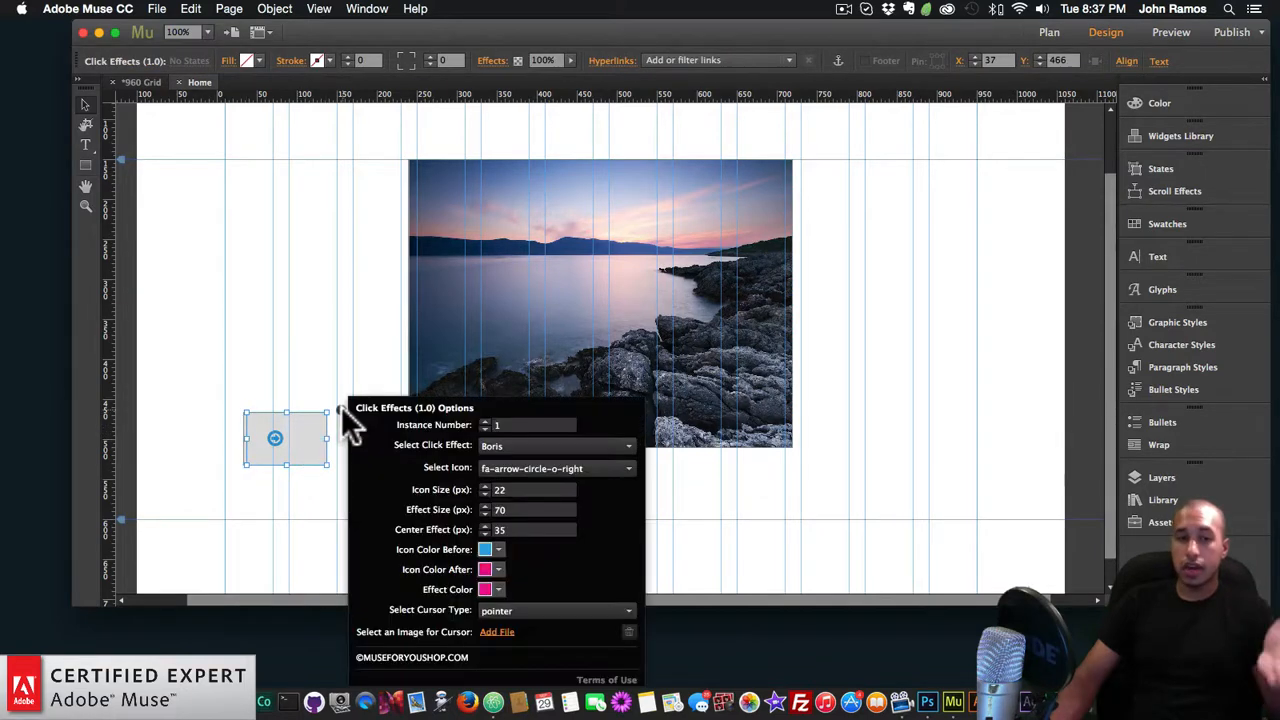
pyautogui.click(503, 445)
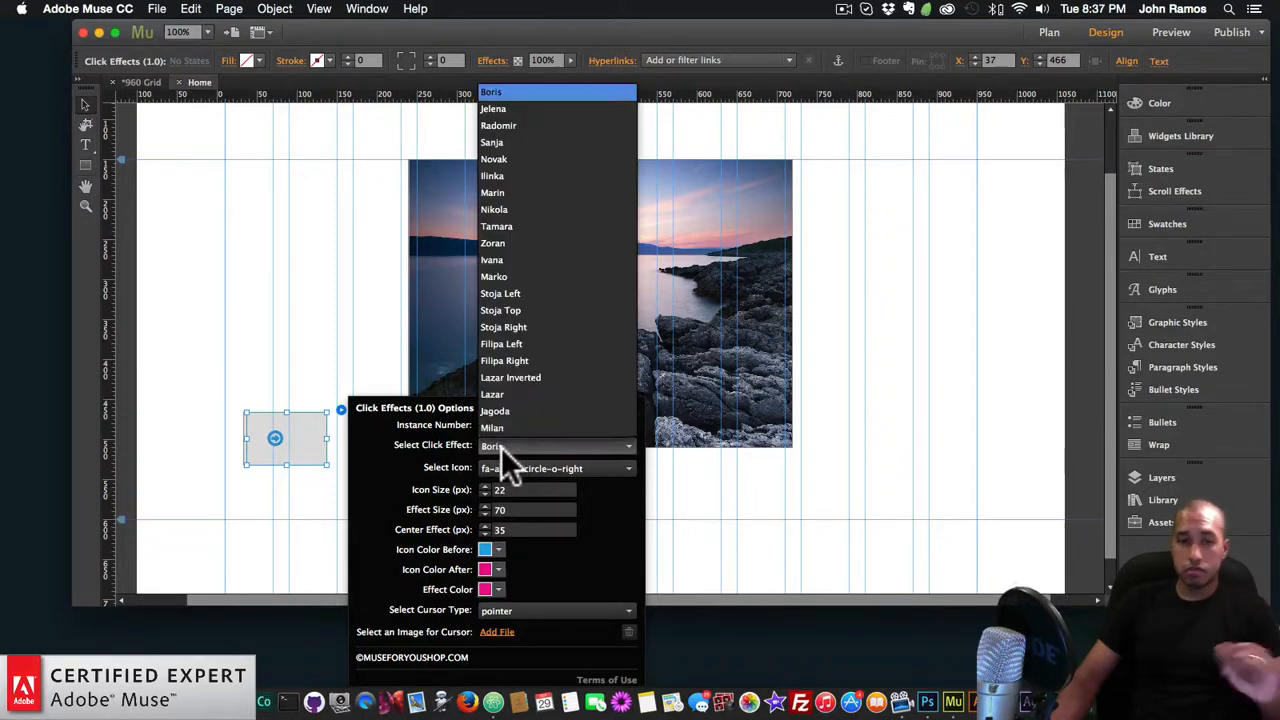
pyautogui.click(515, 210)
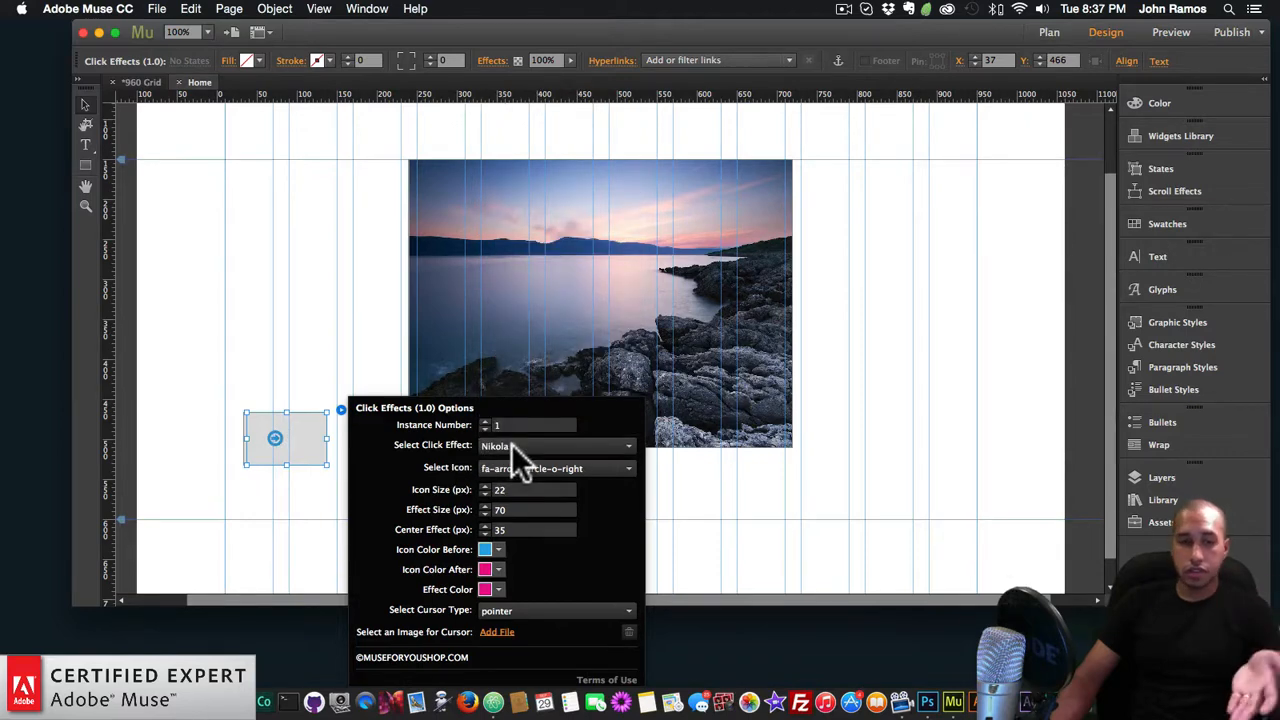
pyautogui.click(515, 468)
pyautogui.scroll(-10, 502, 414)
pyautogui.scroll(-15, 503, 415)
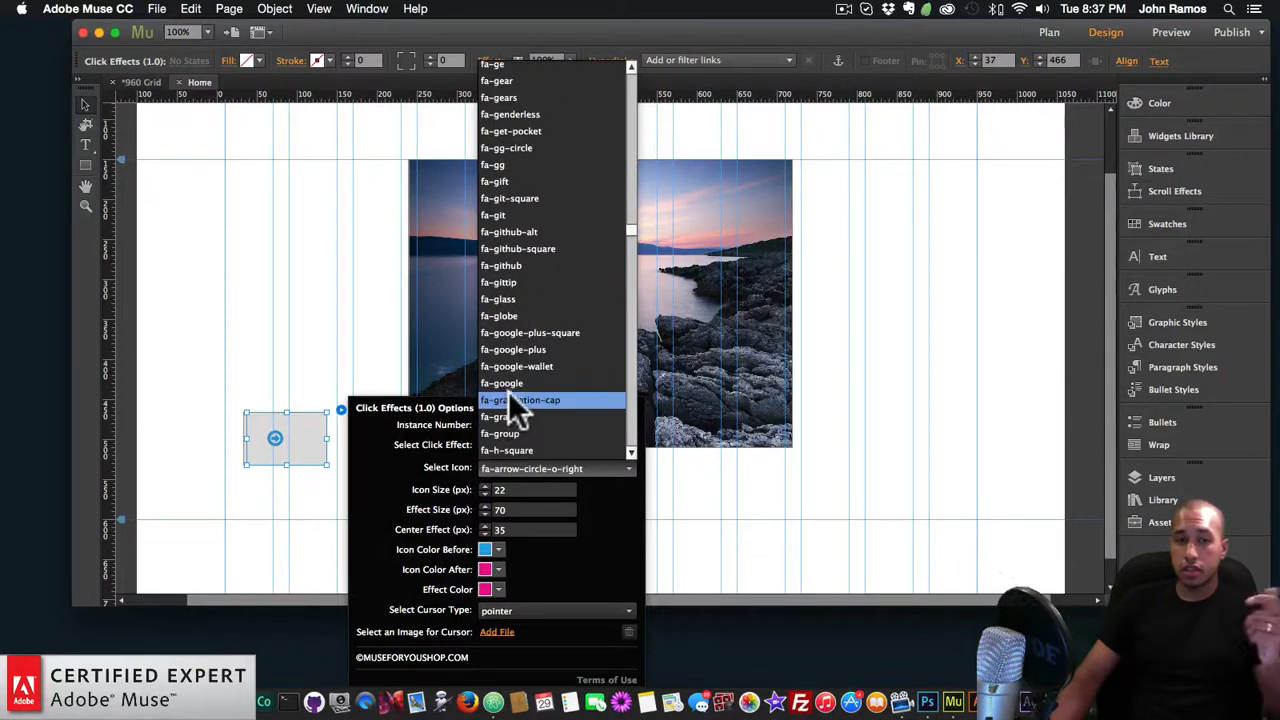
pyautogui.click(520, 147)
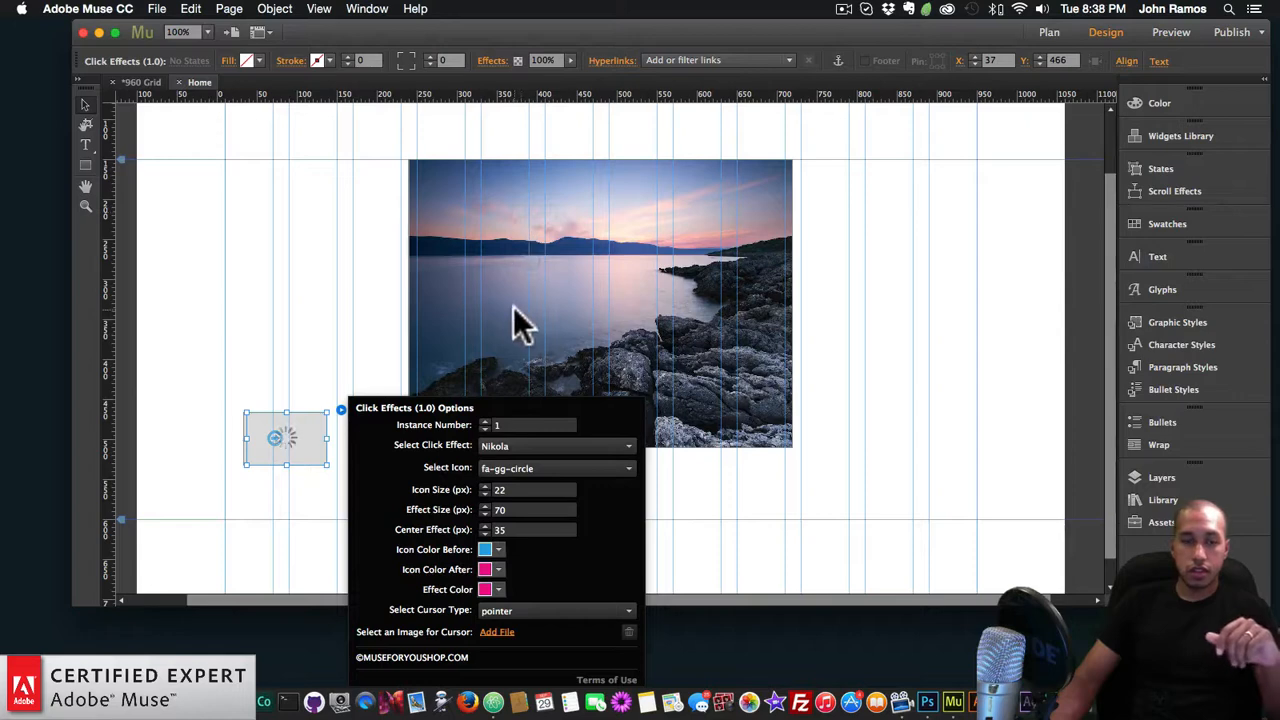
# - Set the widget's icon size to 50 px and its effect size to 100 px
pyautogui.click(520, 489)
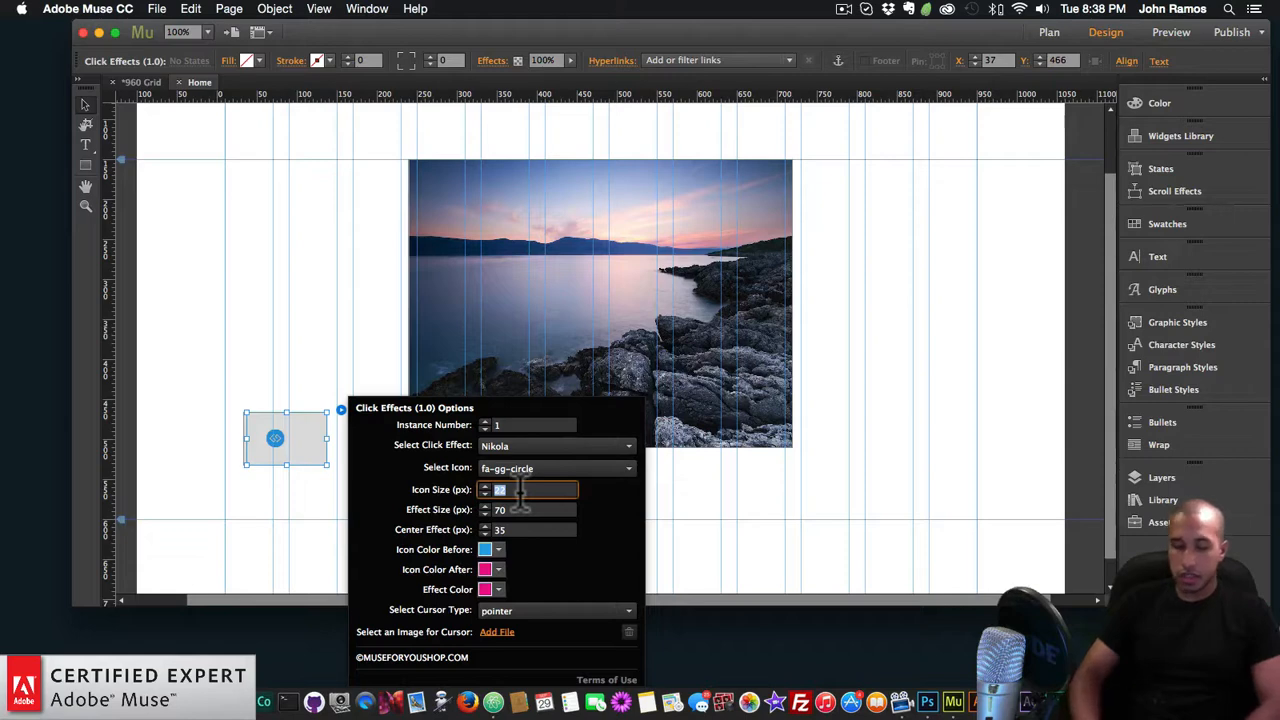
pyautogui.write('50')
pyautogui.press('Return')
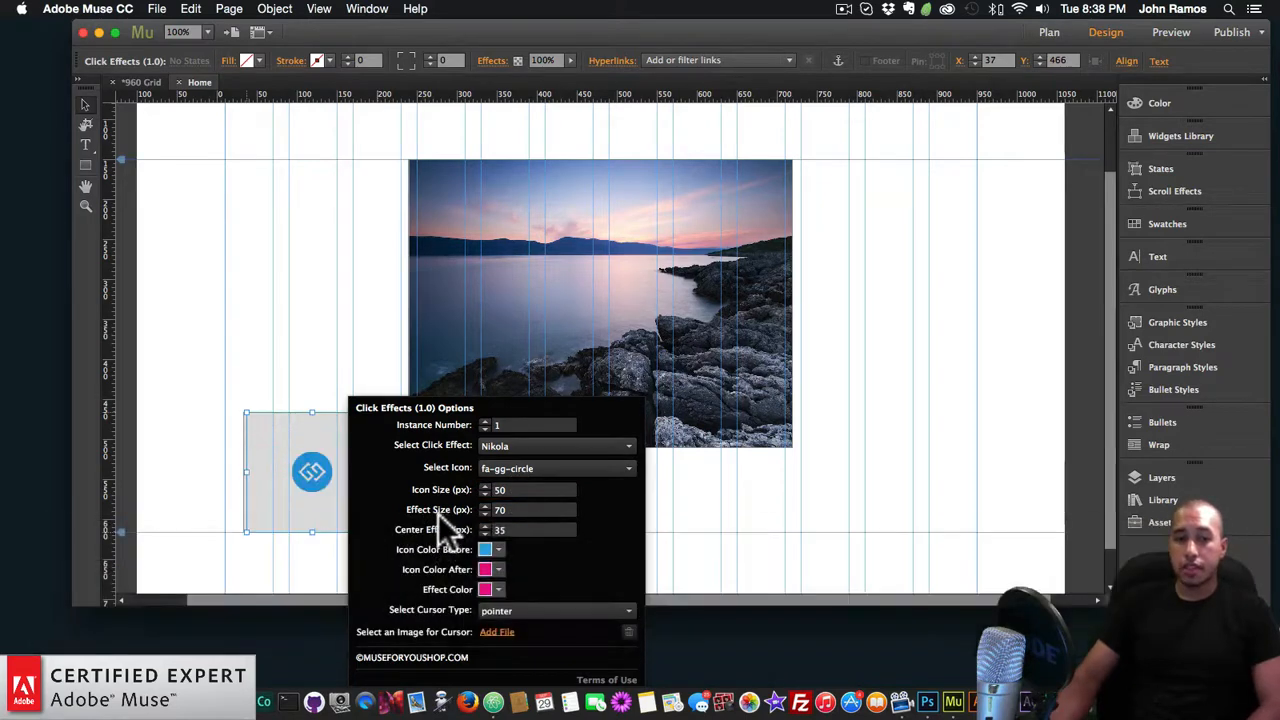
pyautogui.write('100')
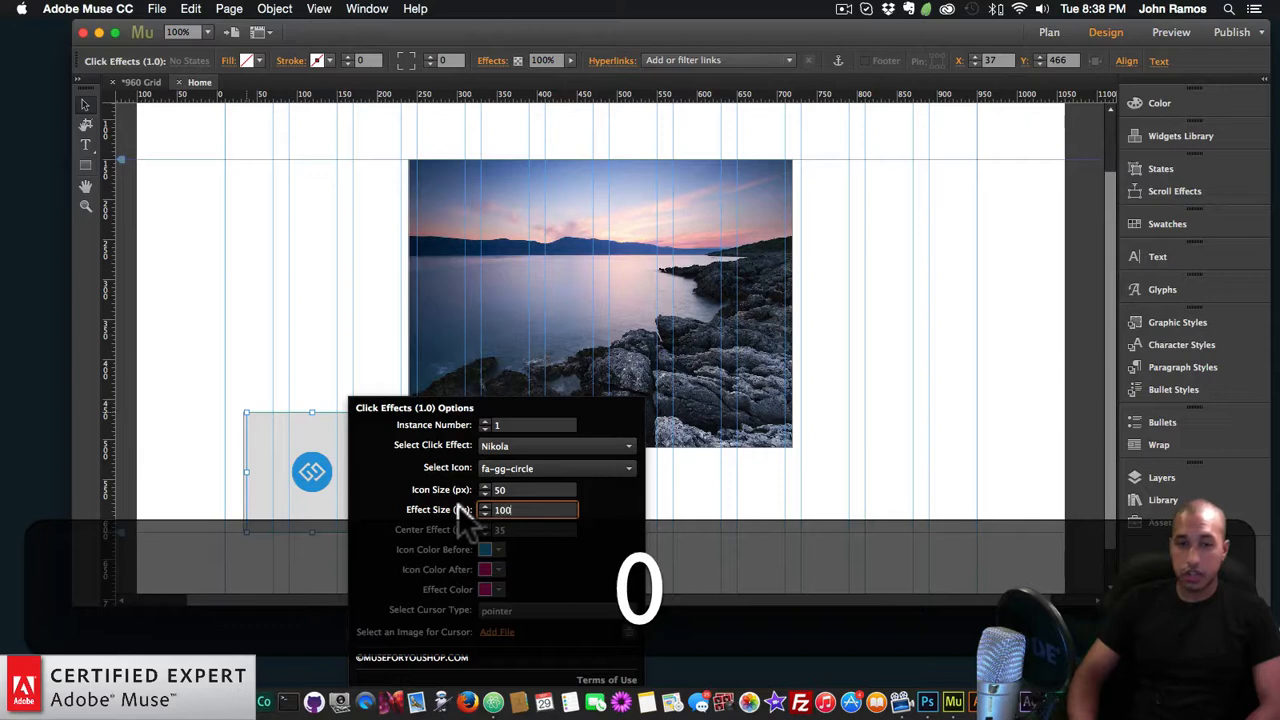
pyautogui.press('Return')
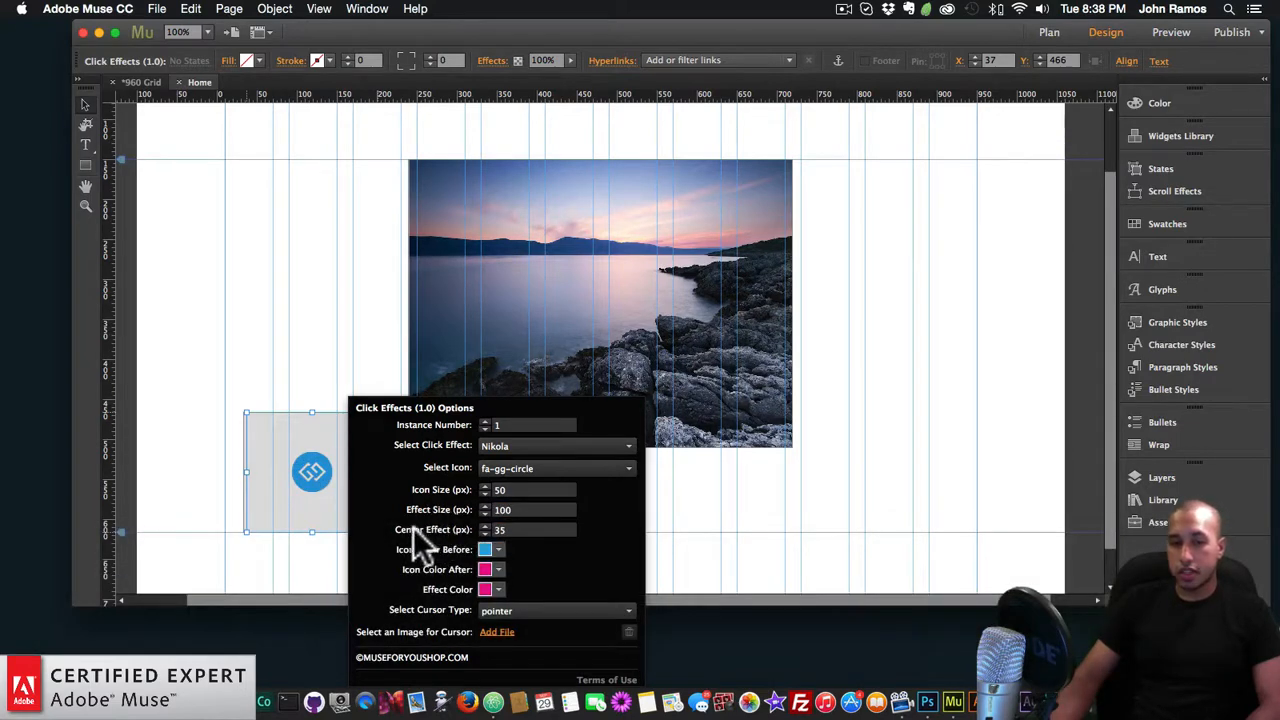
# - Set the widget's Center Effect to 50 px and close its options
pyautogui.click(518, 531)
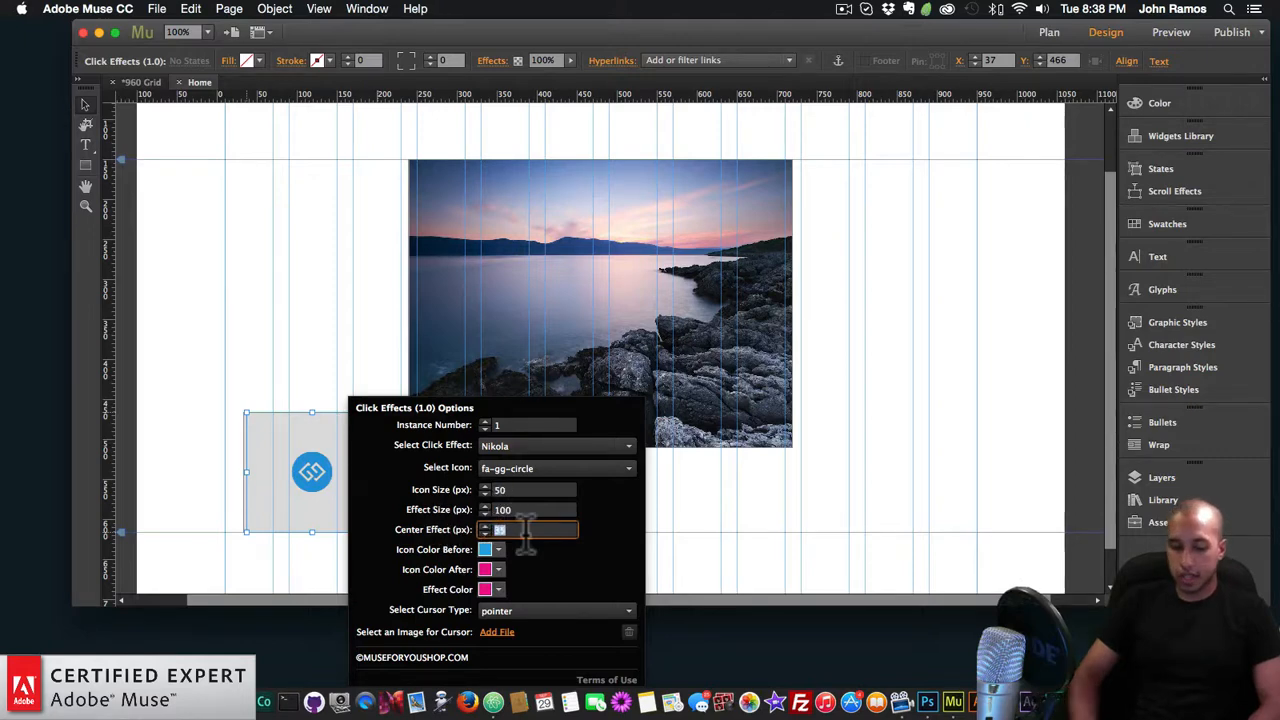
pyautogui.write('50')
pyautogui.press('Return')
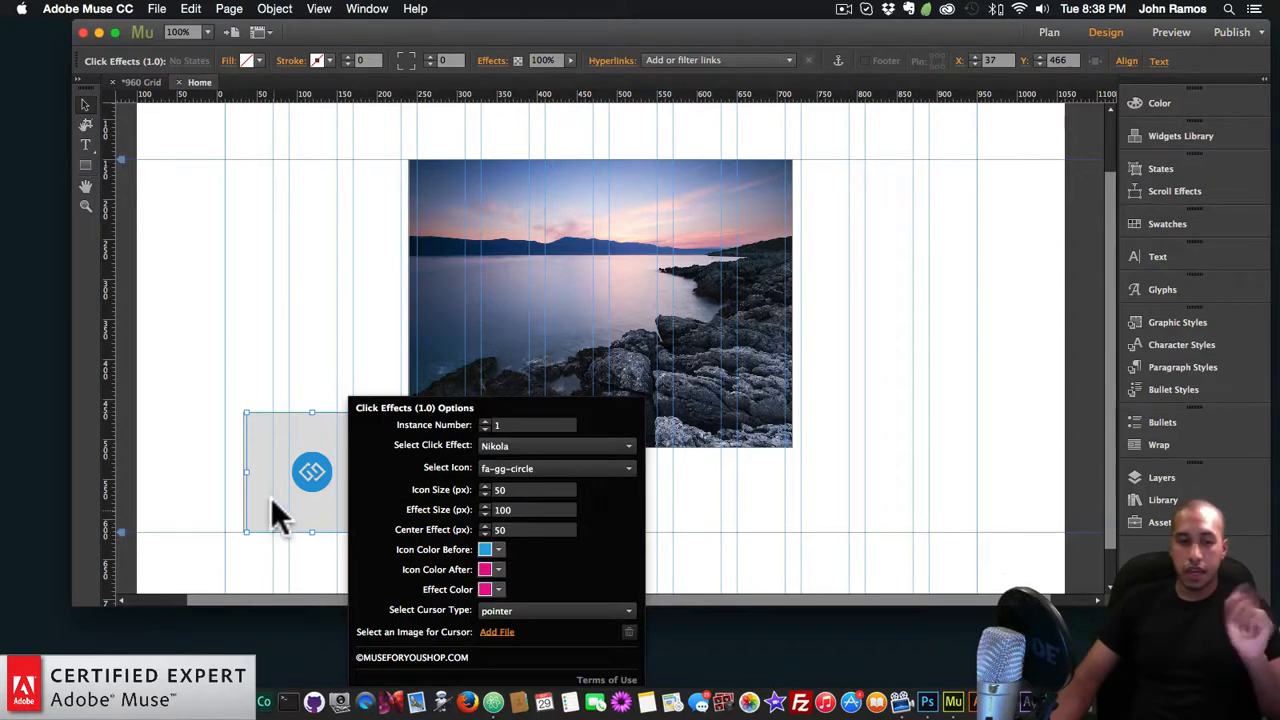
pyautogui.click(199, 418)
# - Remove the fill and stroke from the first trigger's Active state
pyautogui.click(332, 460)
pyautogui.click(351, 462)
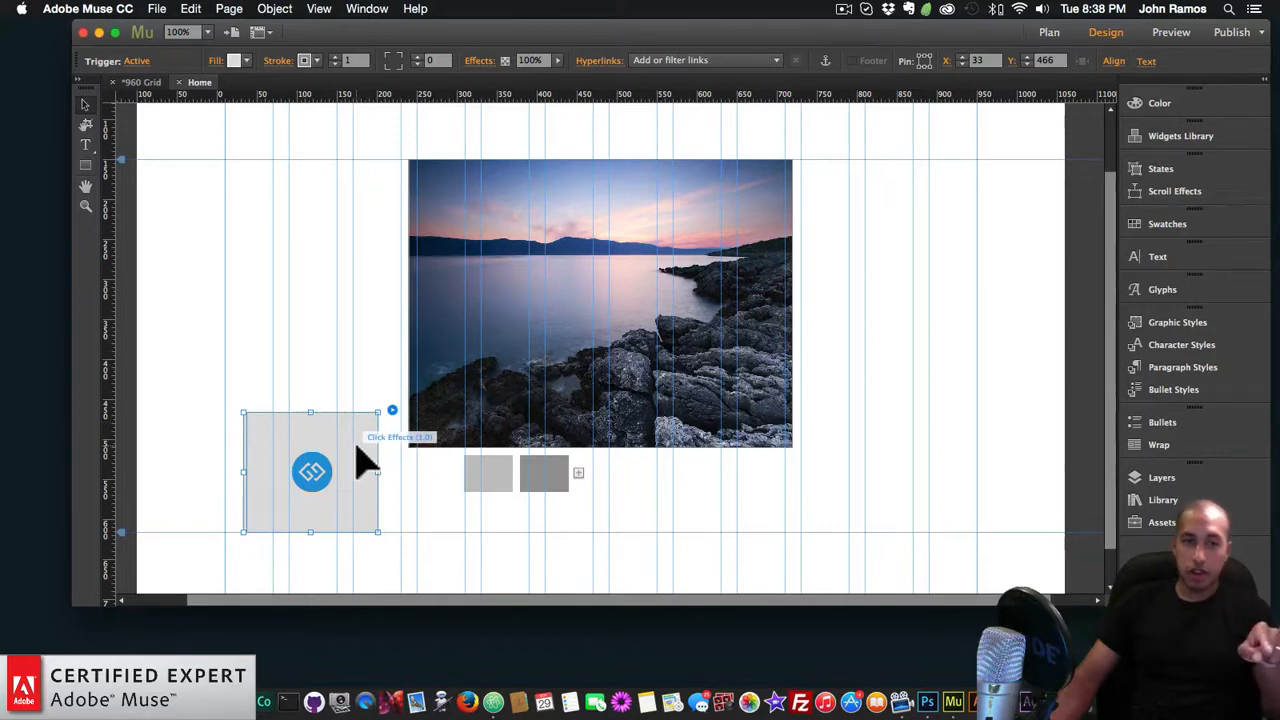
pyautogui.click(343, 443)
pyautogui.click(360, 447)
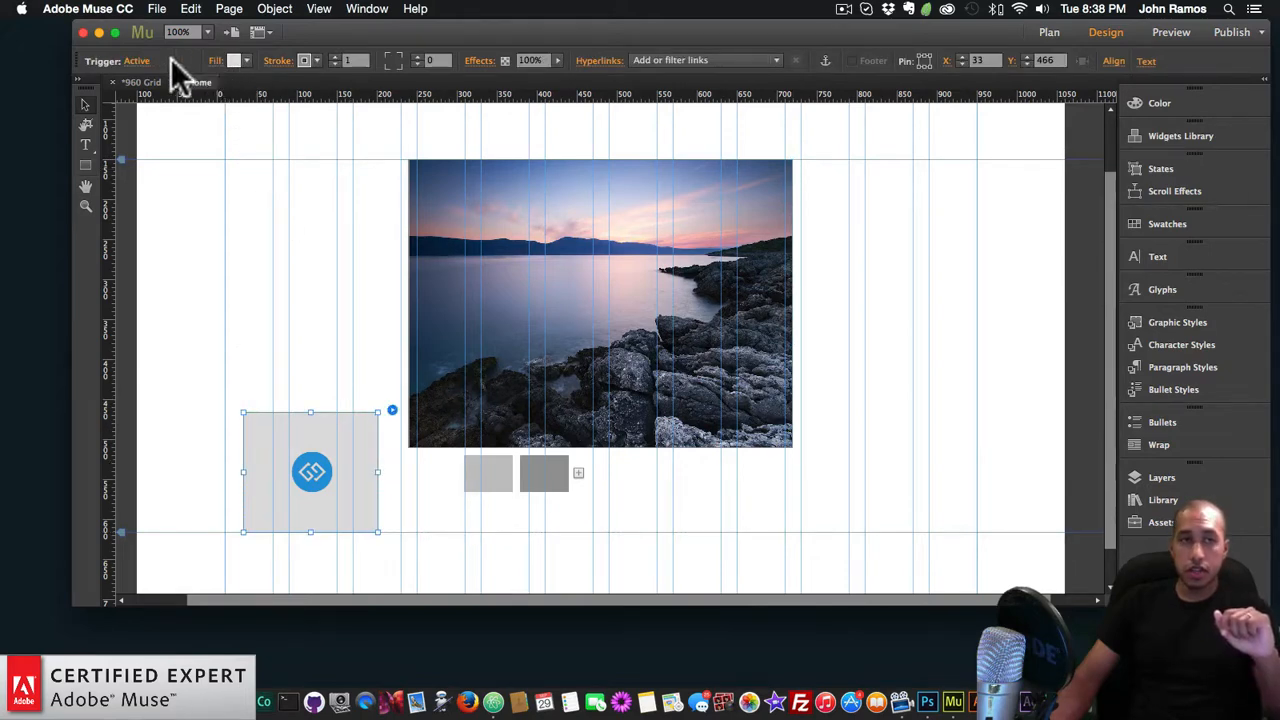
pyautogui.click(234, 61)
pyautogui.click(424, 84)
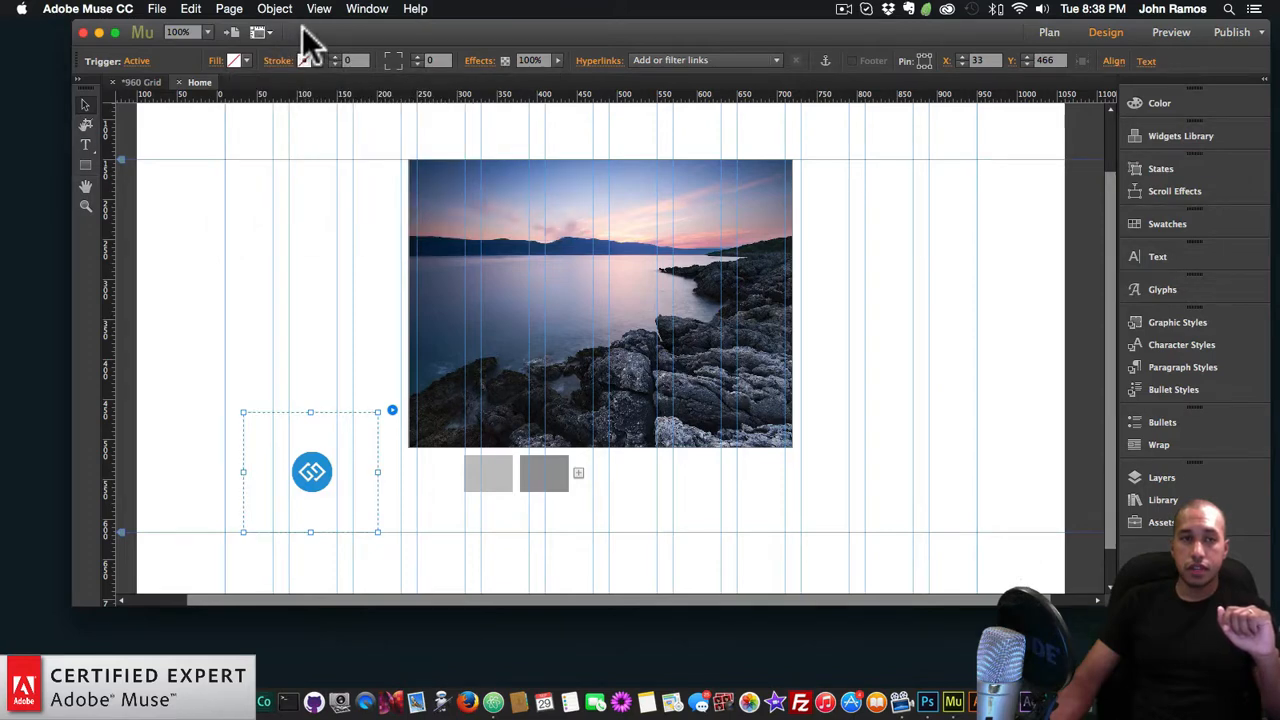
# - Set the first trigger's Normal state to no fill and no stroke, and check its other states
pyautogui.click(140, 61)
pyautogui.click(165, 88)
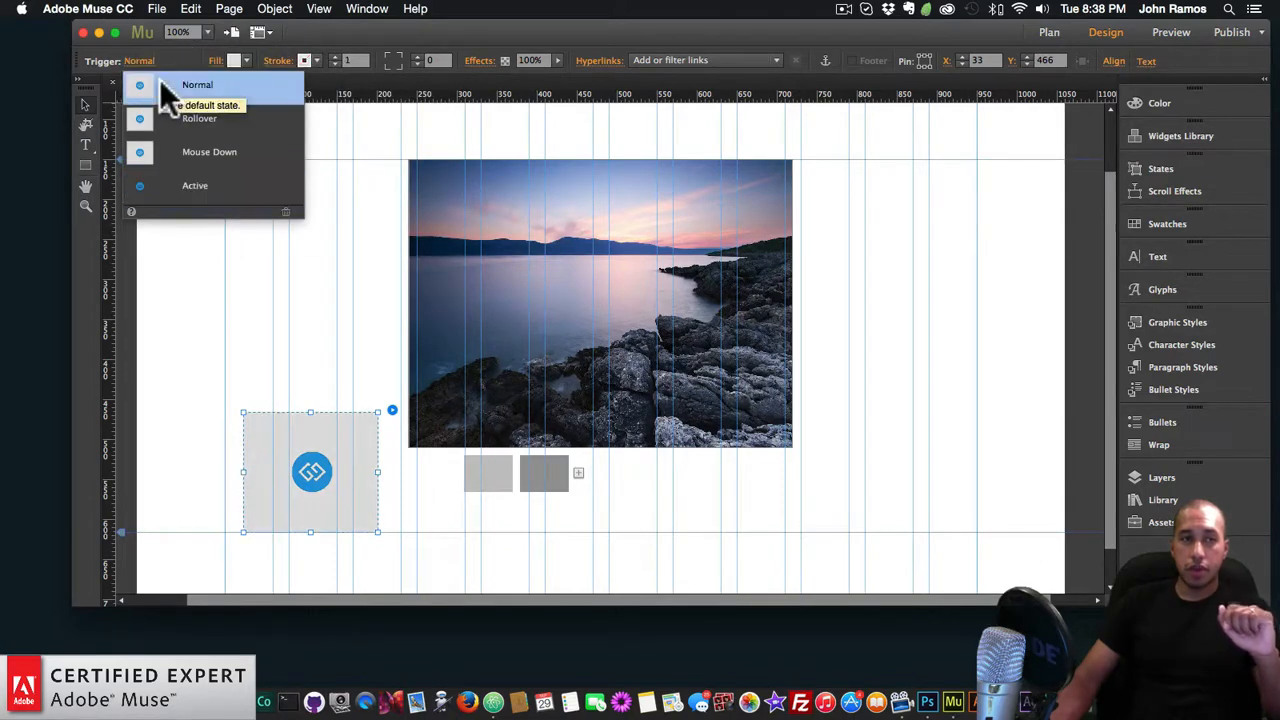
pyautogui.click(246, 61)
pyautogui.click(247, 61)
pyautogui.click(249, 62)
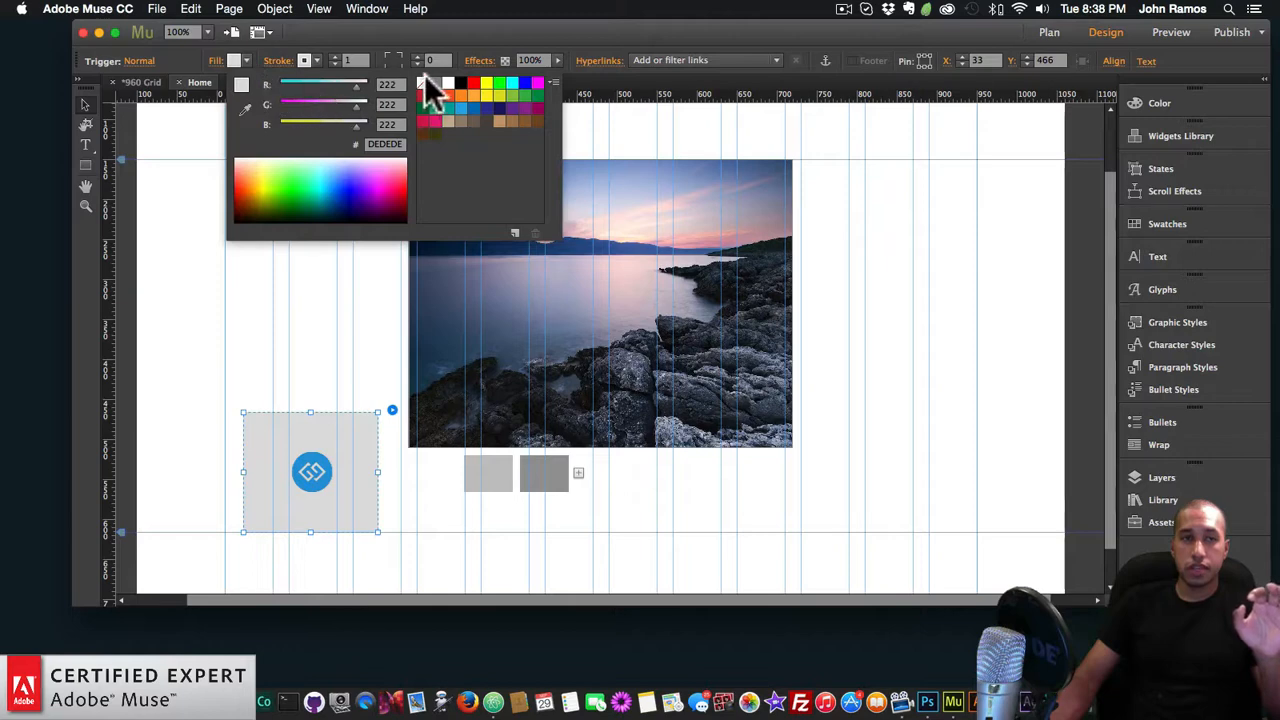
pyautogui.click(425, 82)
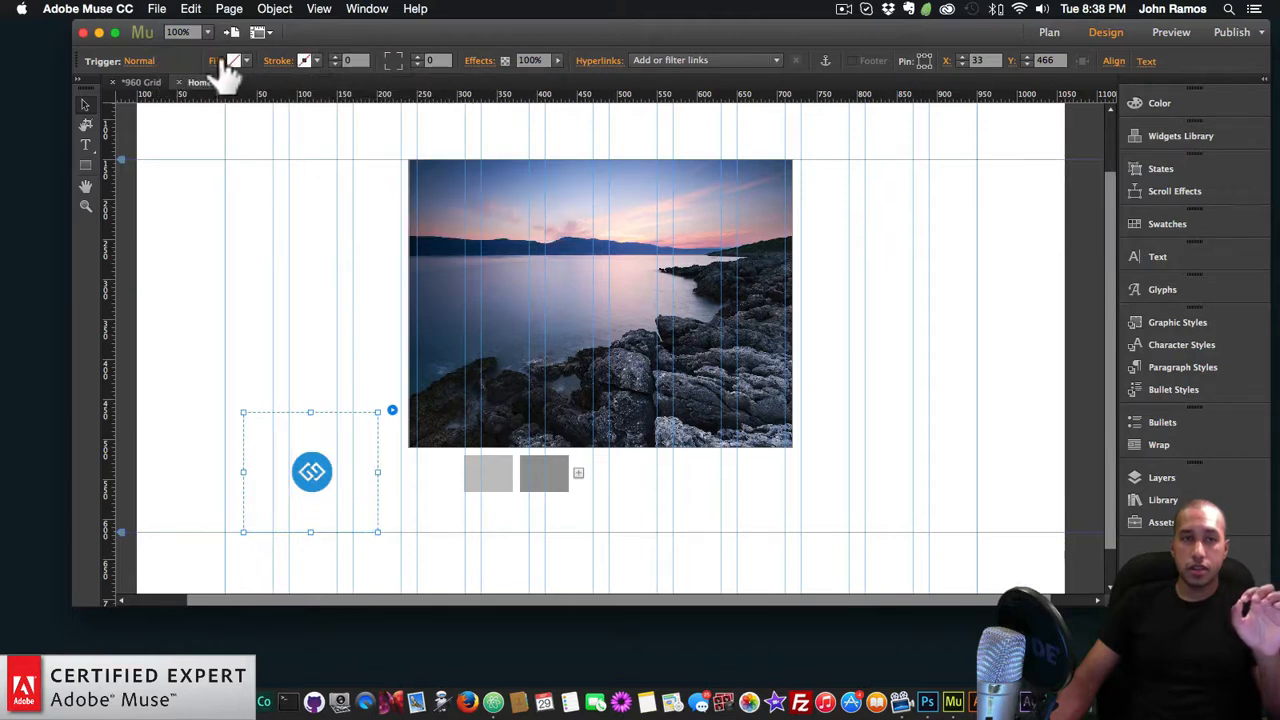
pyautogui.click(158, 61)
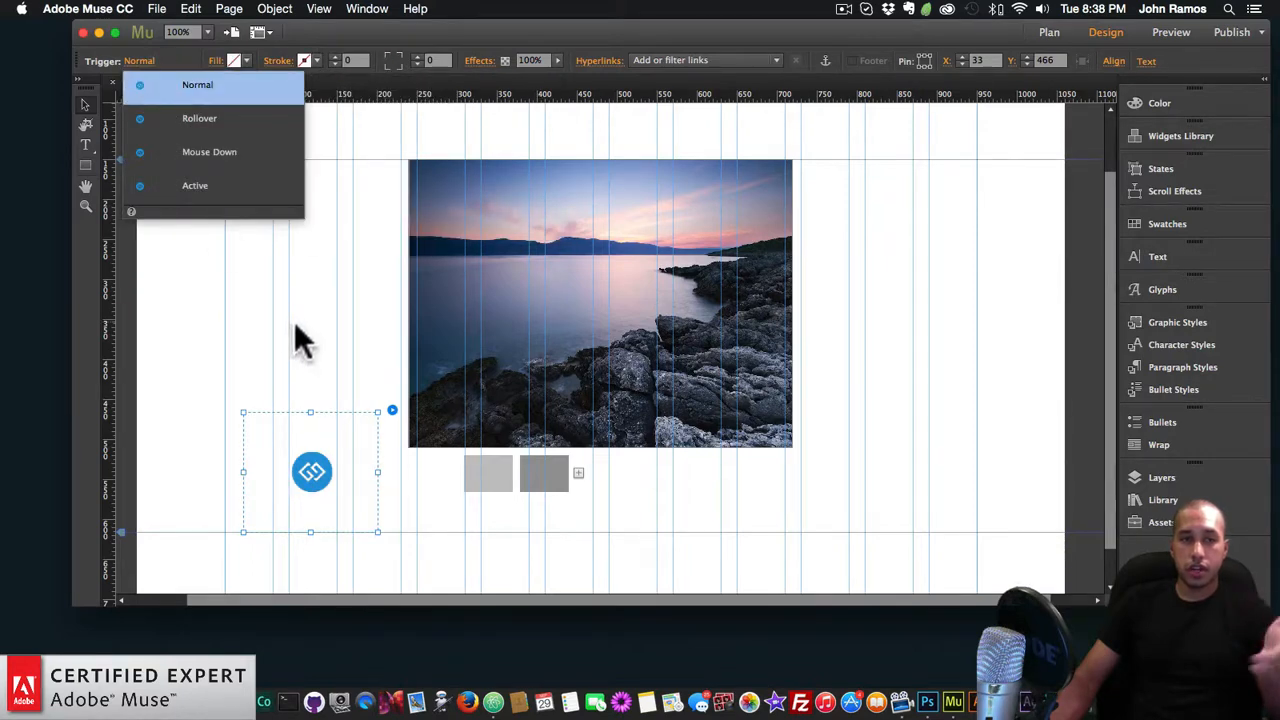
pyautogui.press('Escape')
pyautogui.press('Escape')
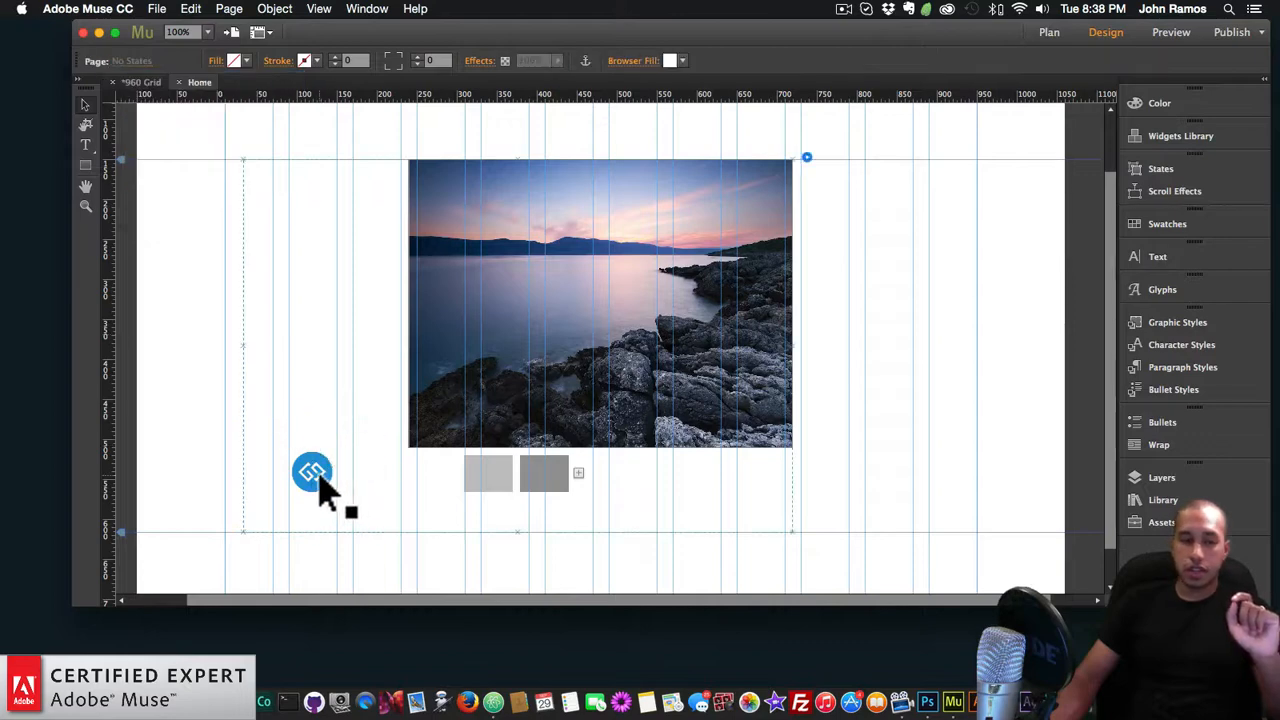
# - Spread out the two remaining triggers, placing one centrally below the image and the other beyond the image's right edge
pyautogui.click(318, 473)
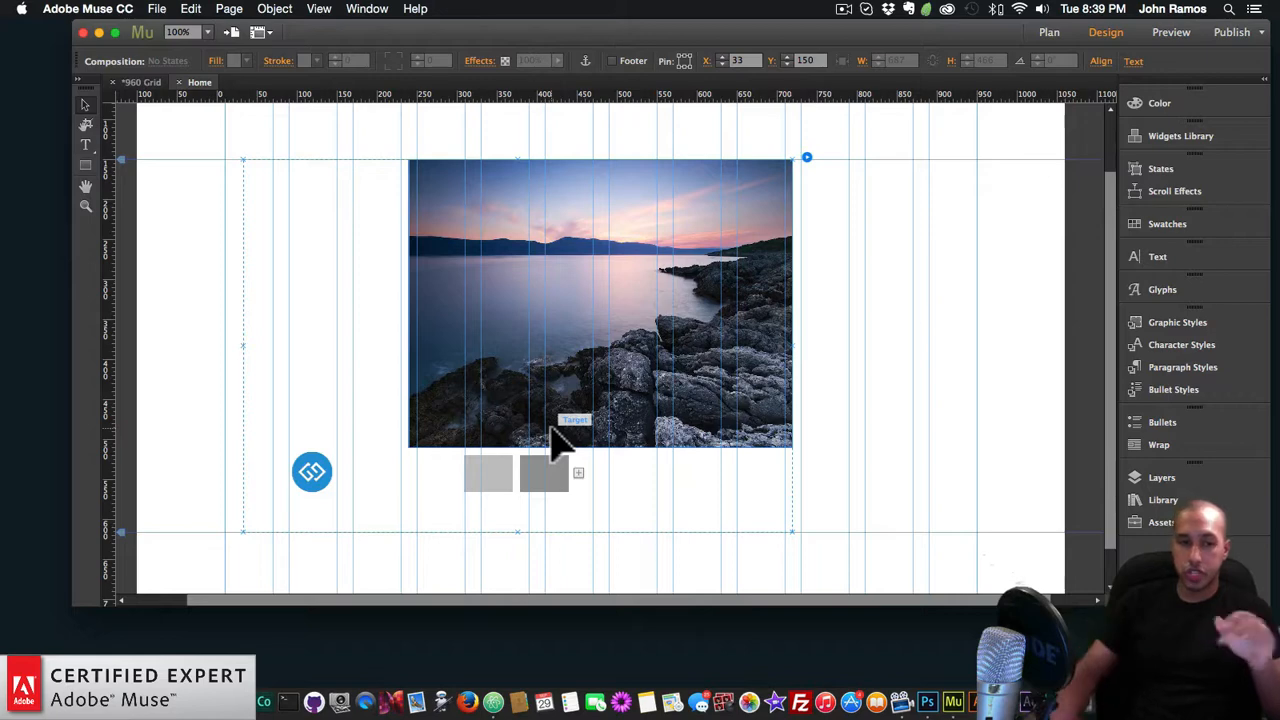
pyautogui.click(490, 476)
pyautogui.moveTo(528, 492)
pyautogui.mouseDown()
pyautogui.moveTo(865, 490)
pyautogui.moveTo(486, 486)
pyautogui.moveTo(533, 495)
pyautogui.mouseUp()
# - Nest a copy of the Click Effects widget in the second trigger and place it below the image at X 373, Y 535
pyautogui.click(320, 486)
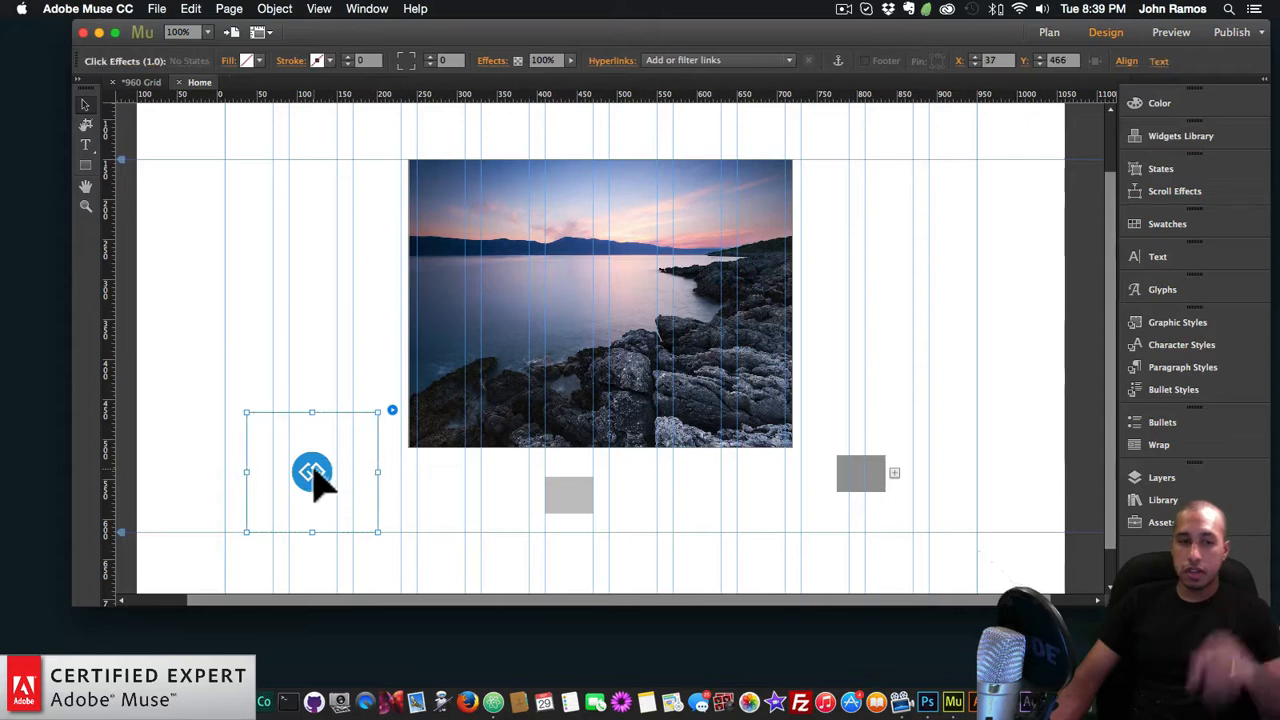
pyautogui.press('super+c')
pyautogui.press('super+v')
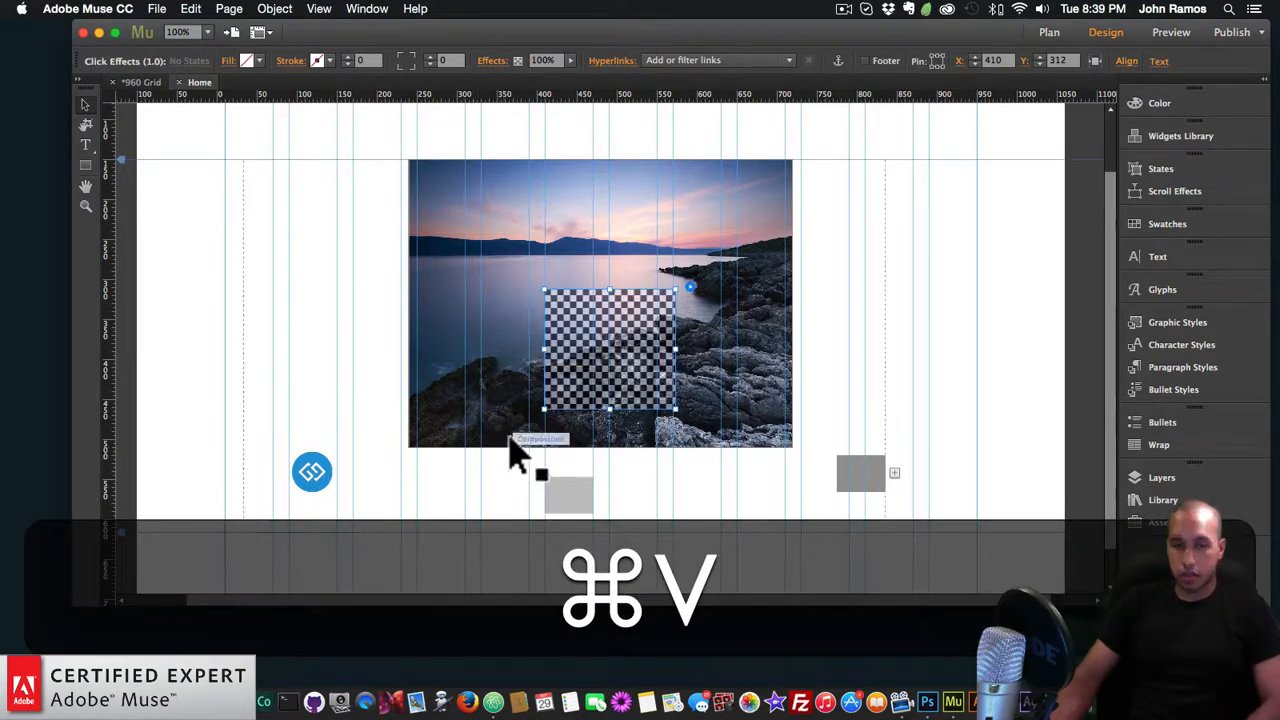
pyautogui.moveTo(612, 355); pyautogui.dragTo(609, 517)
pyautogui.scroll(1, 657, 474)
pyautogui.click(599, 485)
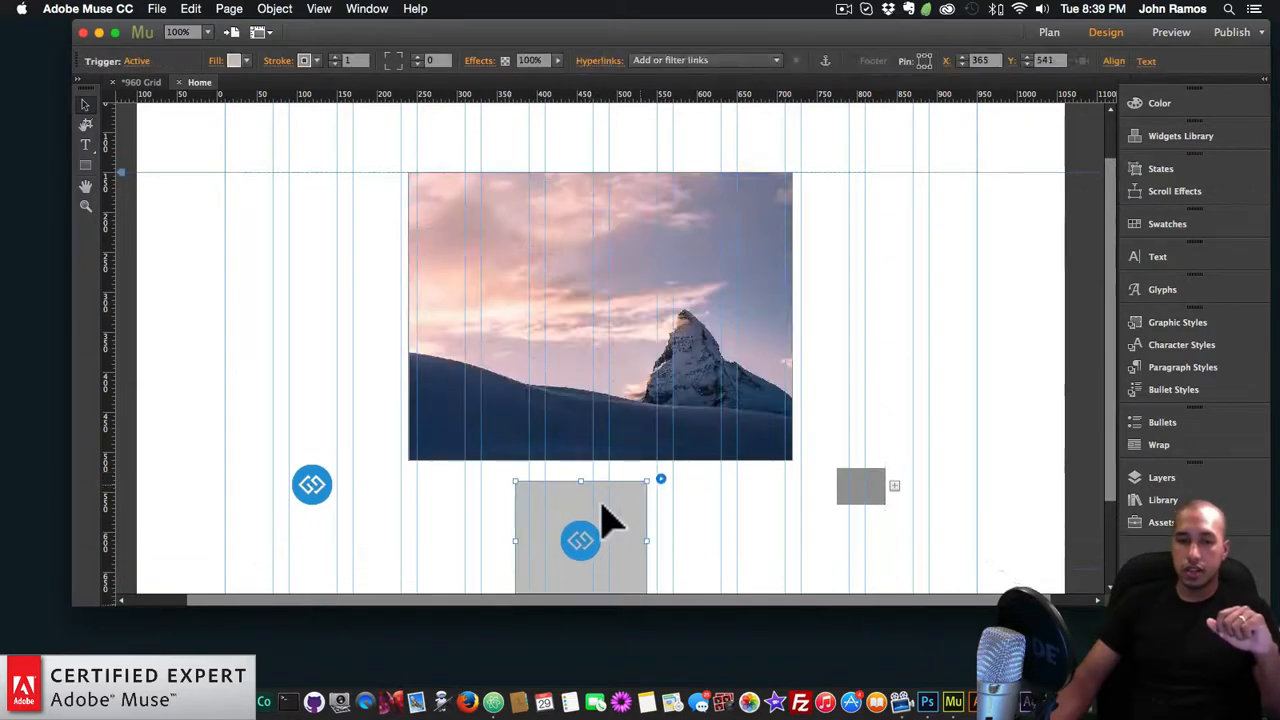
pyautogui.click(638, 494)
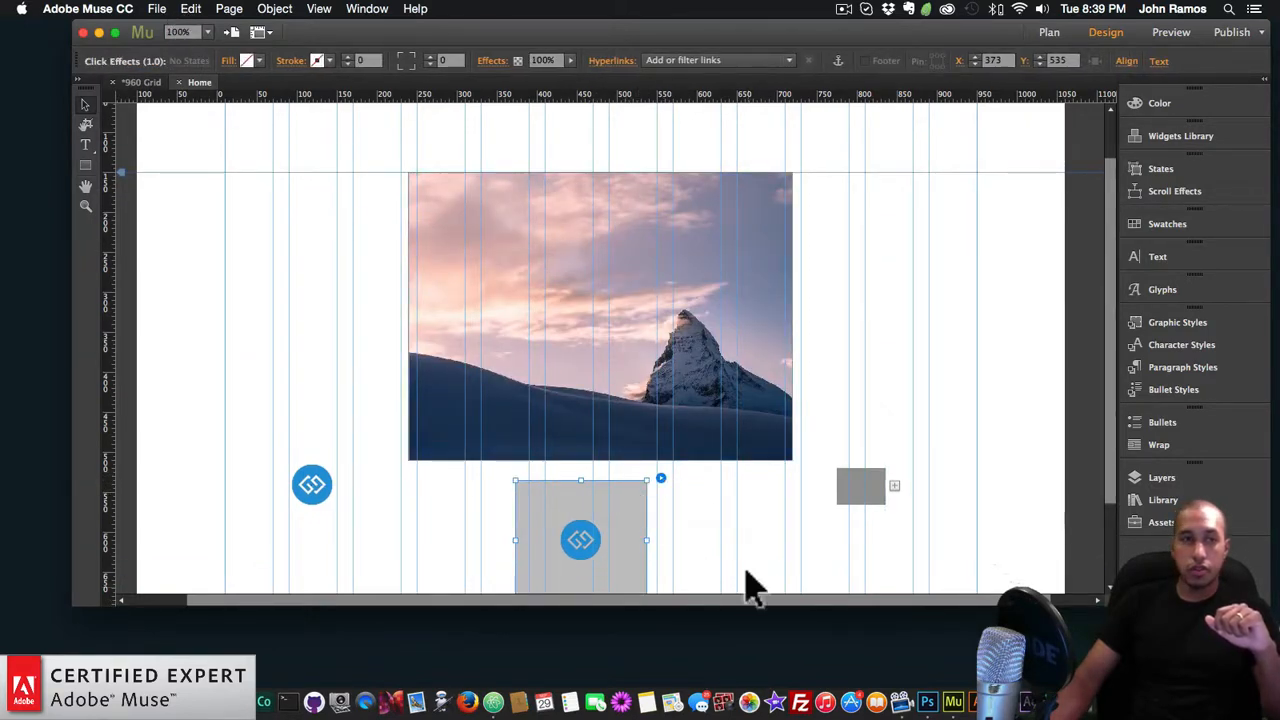
# - Remove the fill and stroke from the second trigger's Active state
pyautogui.click(727, 518)
pyautogui.click(621, 492)
pyautogui.click(641, 506)
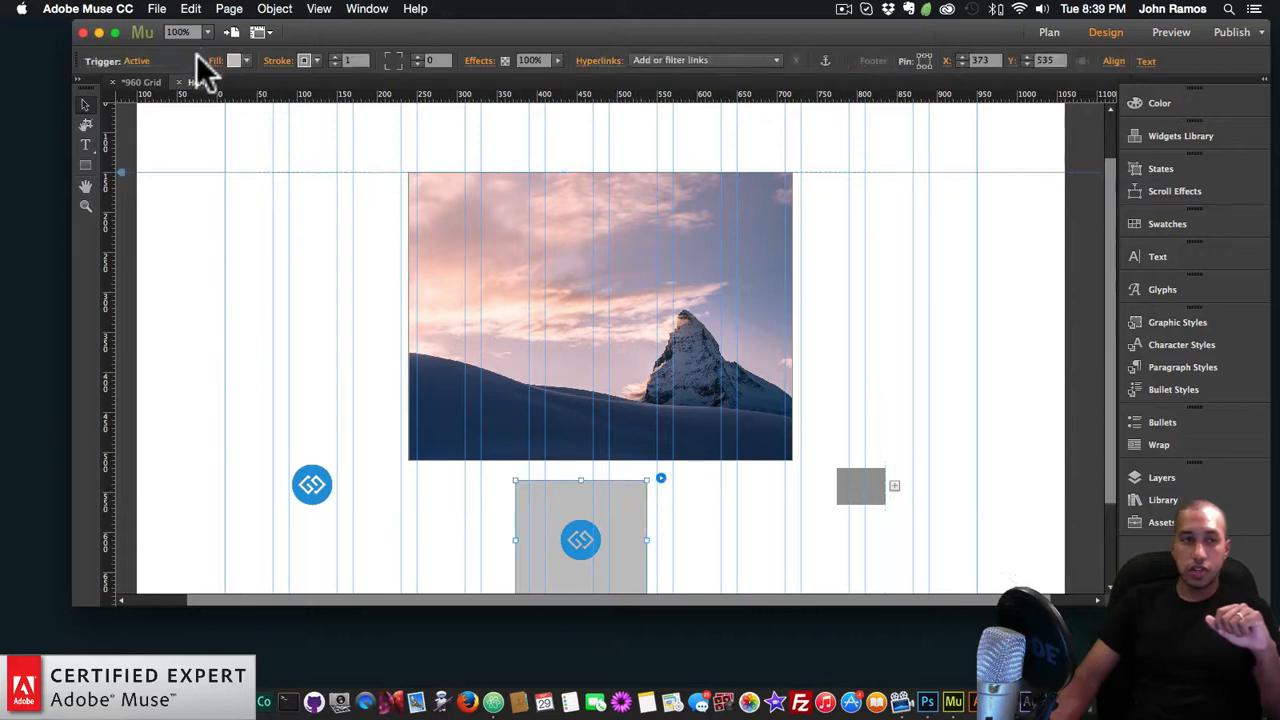
pyautogui.click(246, 60)
pyautogui.click(420, 83)
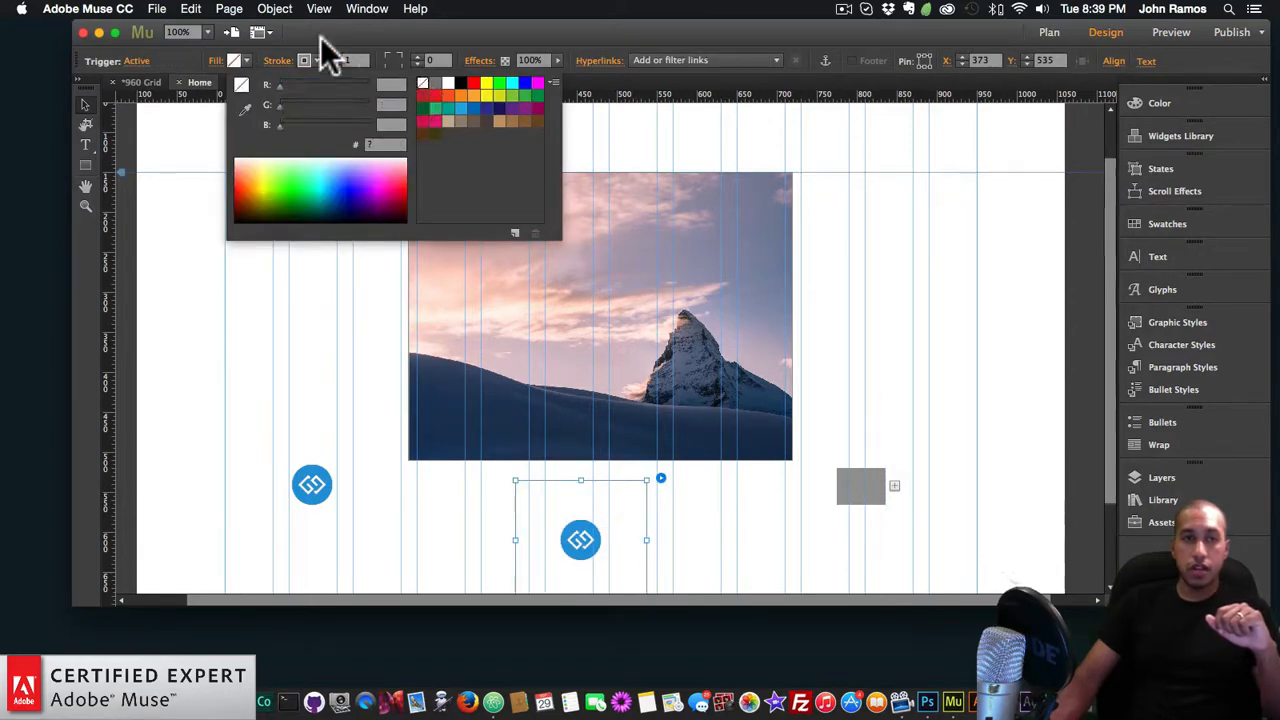
# - Set the second trigger's Normal state to no fill and no stroke, and check its other states
pyautogui.click(145, 66)
pyautogui.click(160, 88)
pyautogui.click(238, 60)
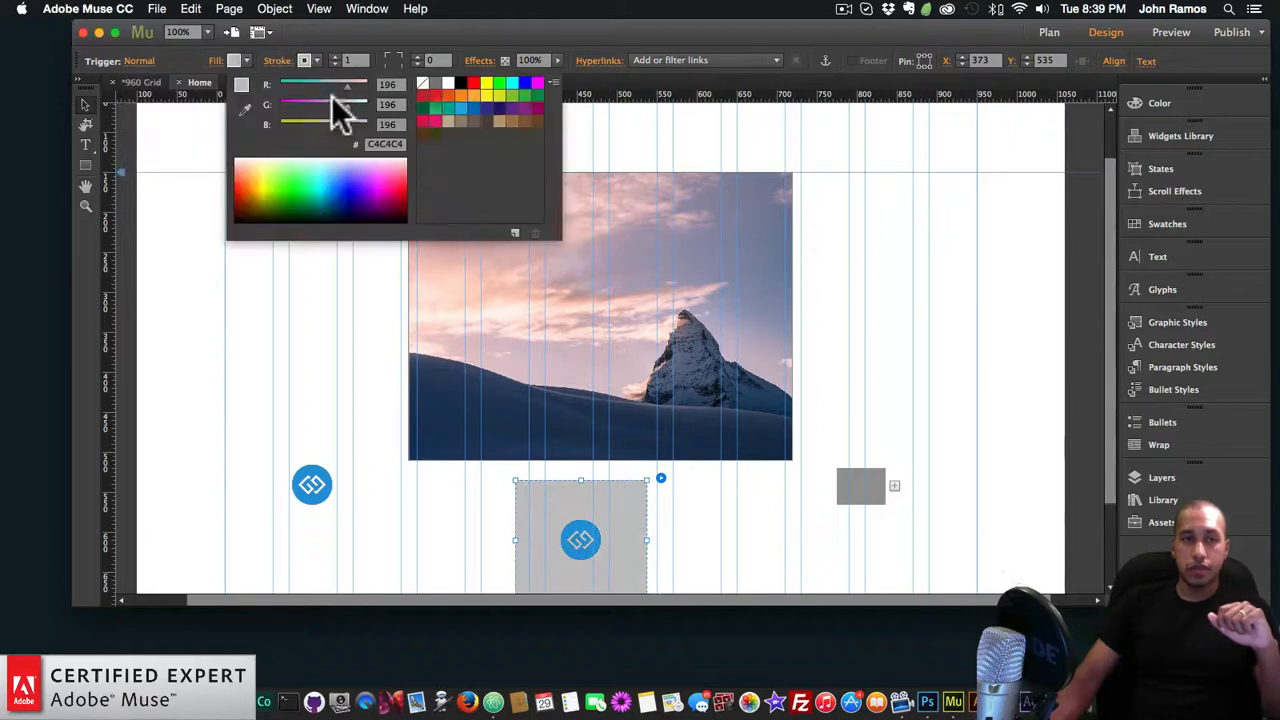
pyautogui.click(420, 83)
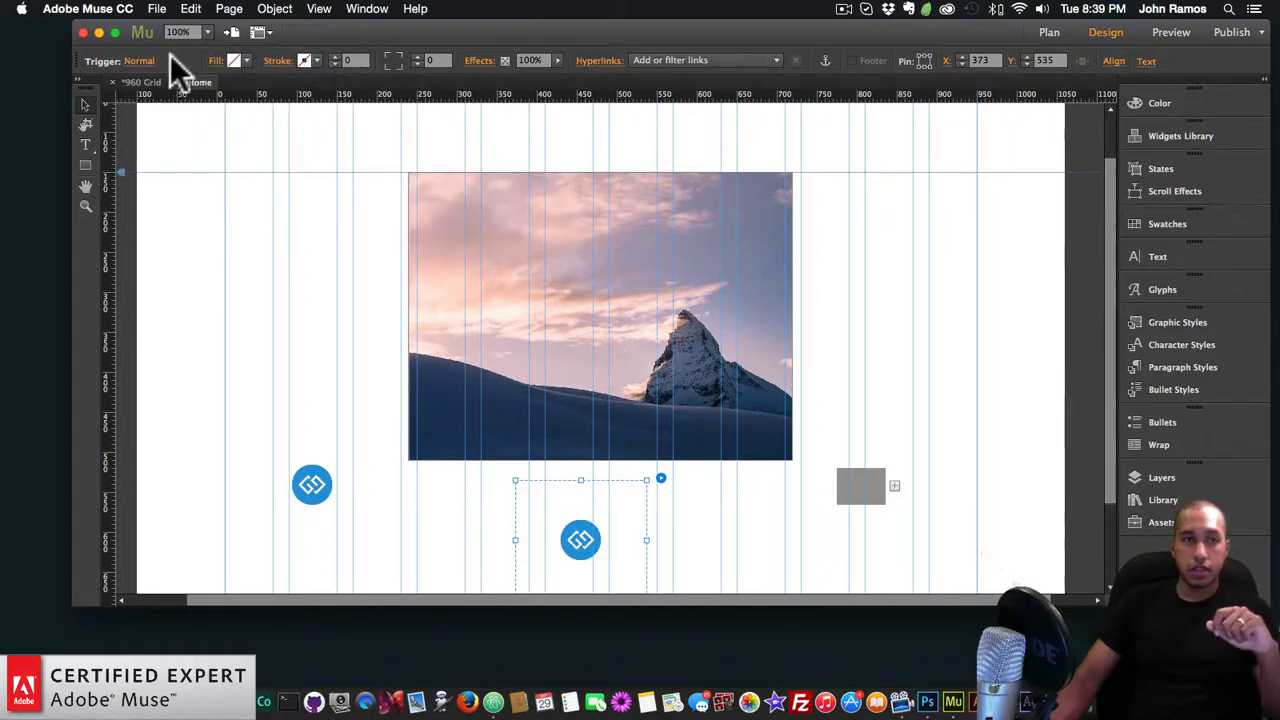
pyautogui.click(145, 62)
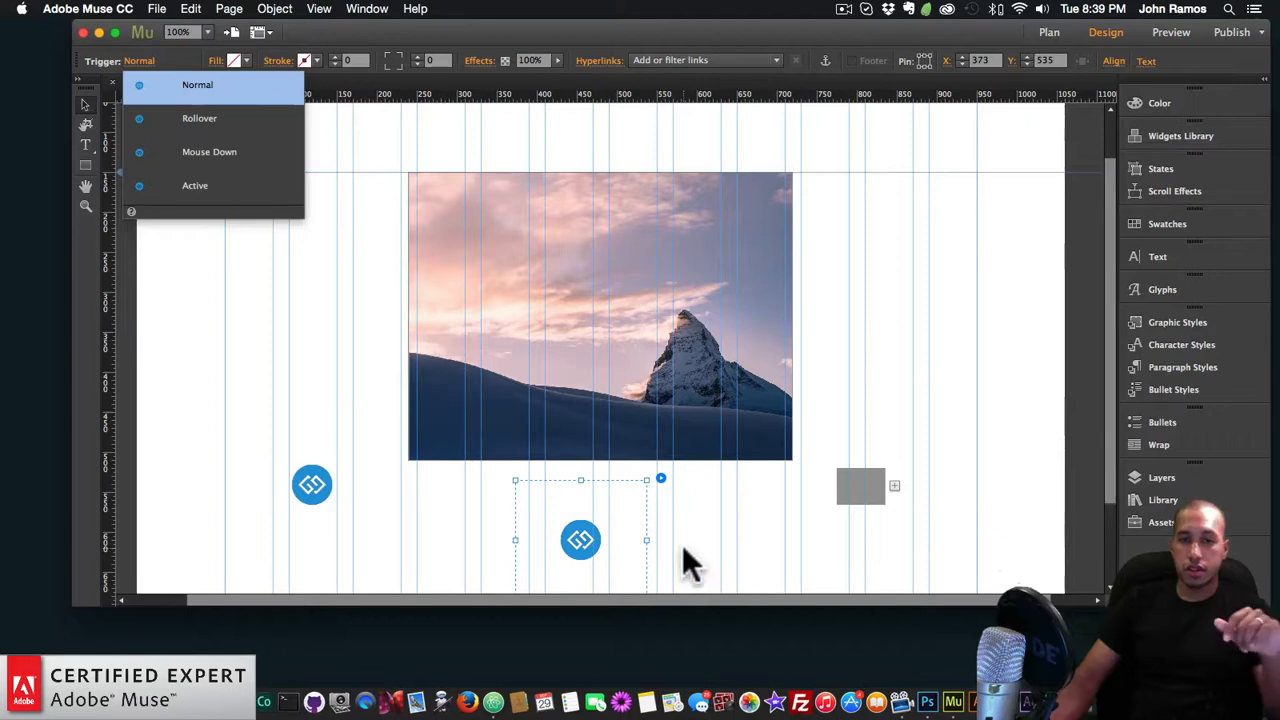
pyautogui.click(594, 536)
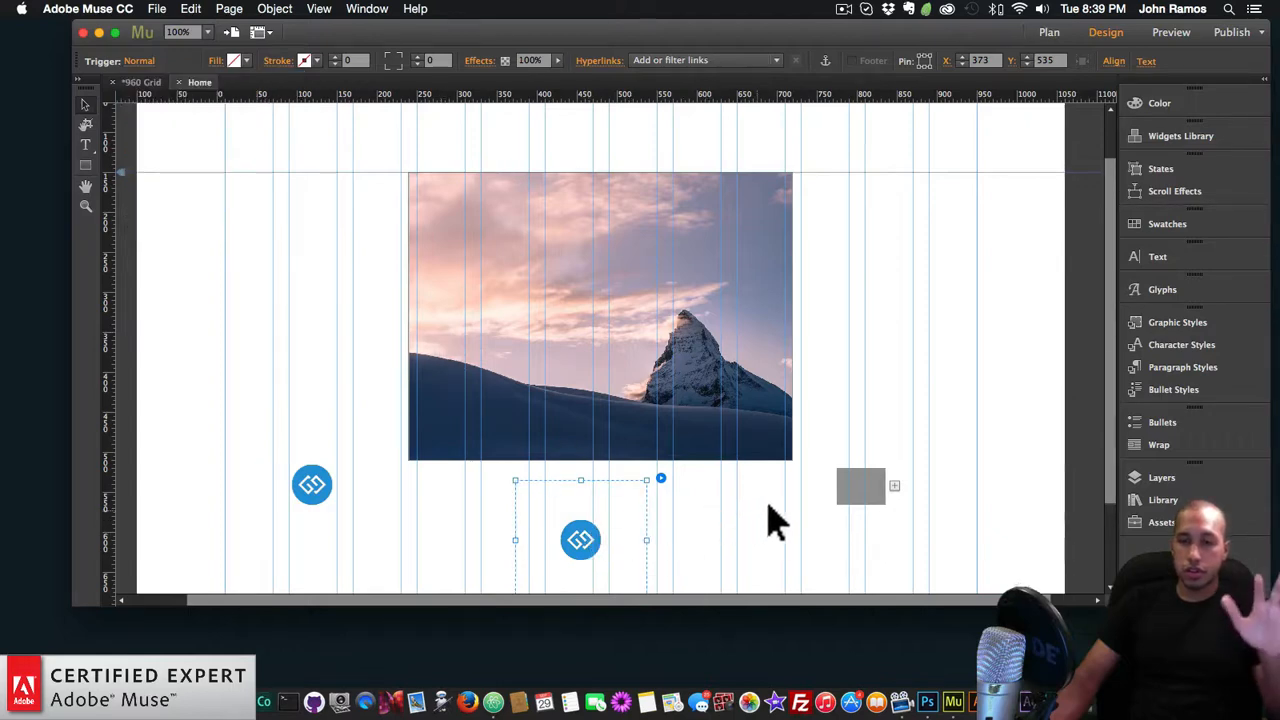
# - Move the third trigger level with the second one, to X 750, Y 535
pyautogui.click(850, 497)
pyautogui.moveTo(865, 500); pyautogui.dragTo(840, 515)
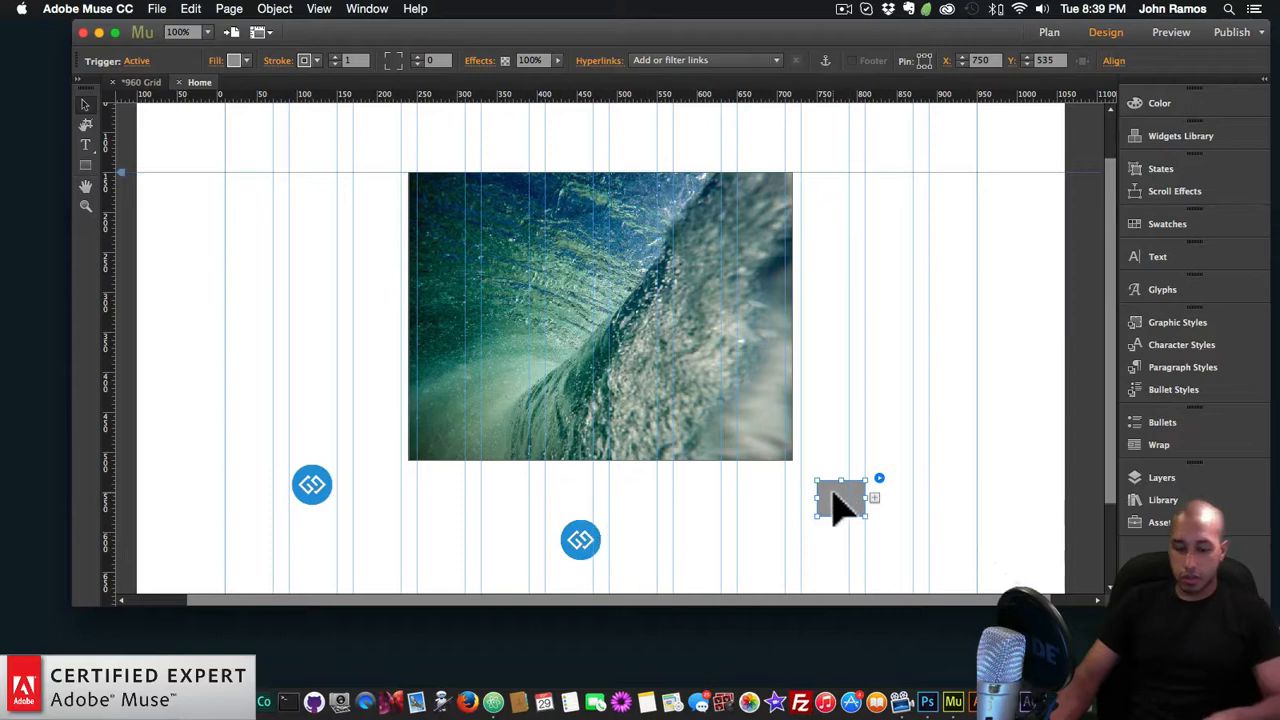
# - Try pasting the Click Effects widget directly into the selected third trigger, and undo the paste
pyautogui.press('super+v')
pyautogui.moveTo(880, 560)
pyautogui.mouseDown()
pyautogui.moveTo(880, 514)
pyautogui.moveTo(883, 560)
pyautogui.mouseUp()
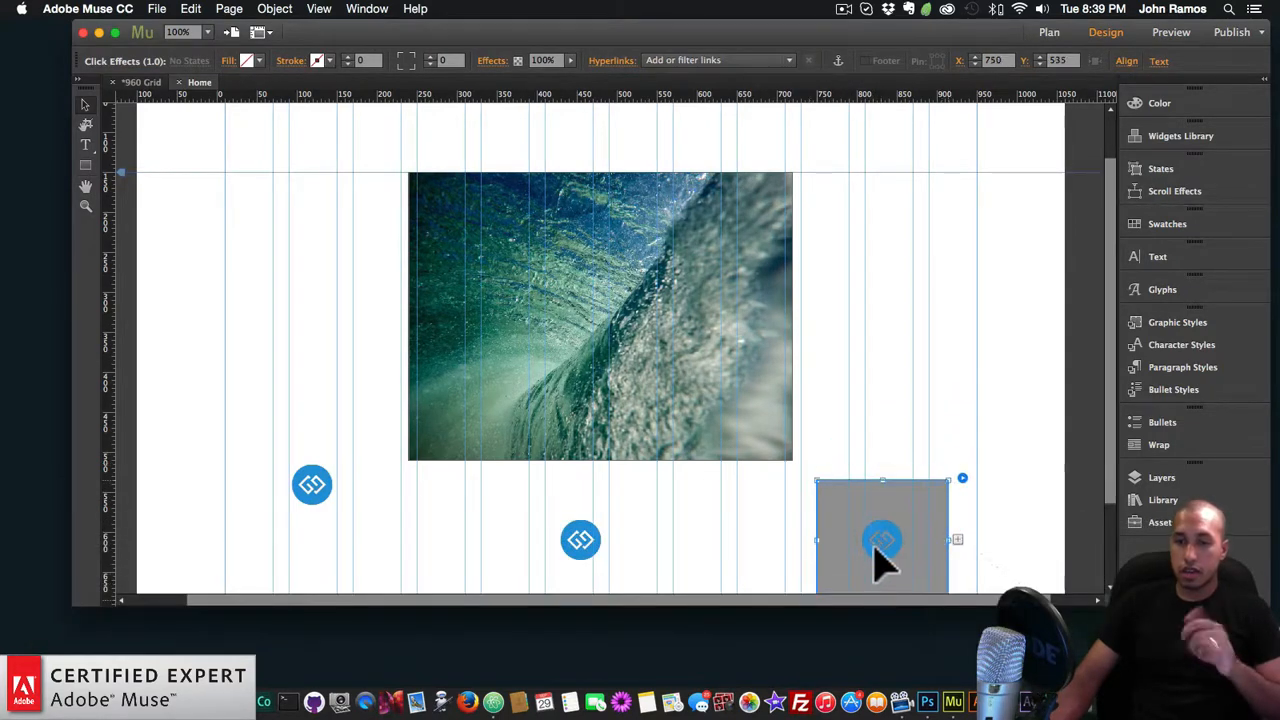
pyautogui.click(883, 458)
pyautogui.press('super+z')
pyautogui.press('super+z')
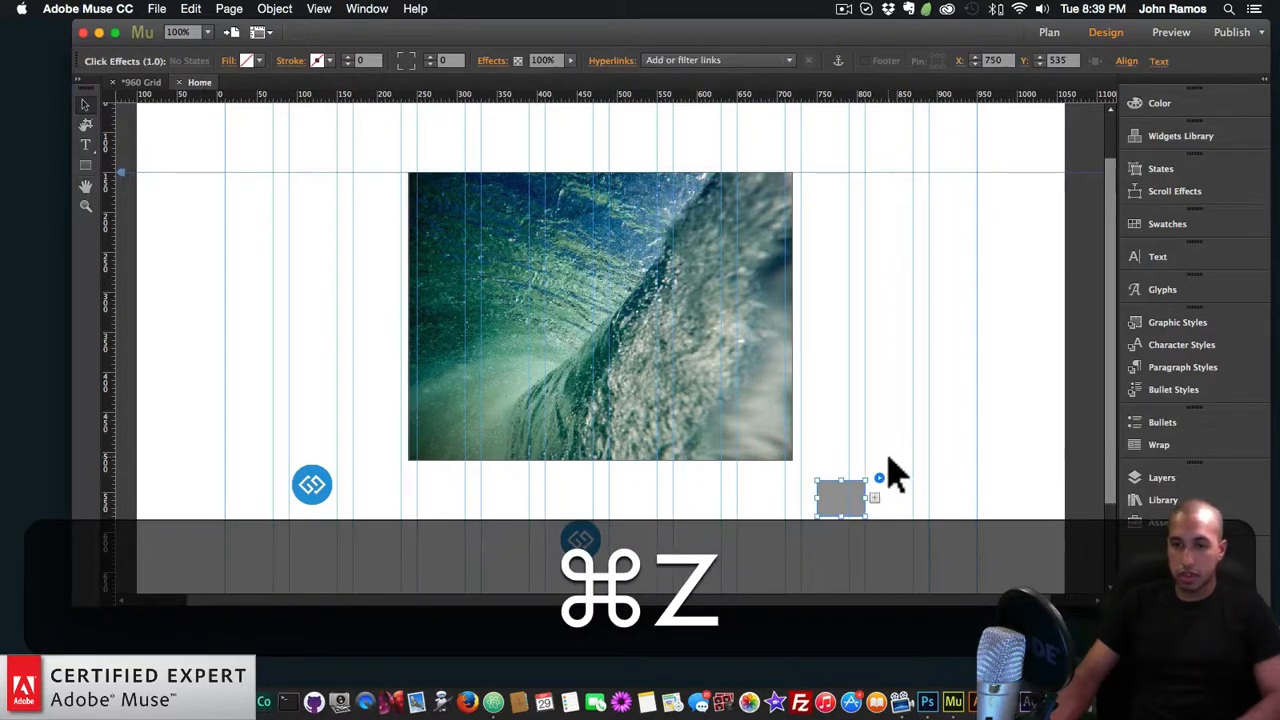
# - Paste a Click Effects widget onto the page, nest it in the third trigger and place the trigger at X 692, Y 535
pyautogui.click(869, 428)
pyautogui.press('super+v')
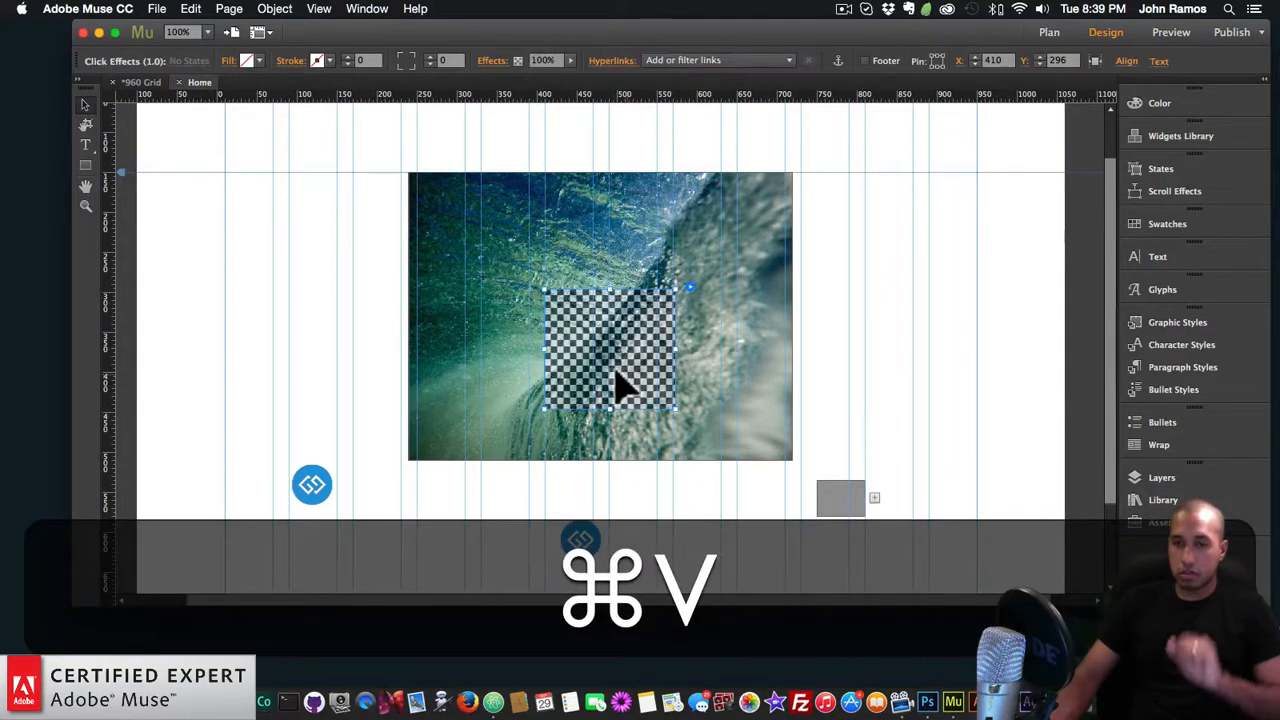
pyautogui.moveTo(610, 348); pyautogui.dragTo(877, 506)
# - Set the third trigger's Normal state to no fill and no stroke, and check its other states
pyautogui.click(142, 62)
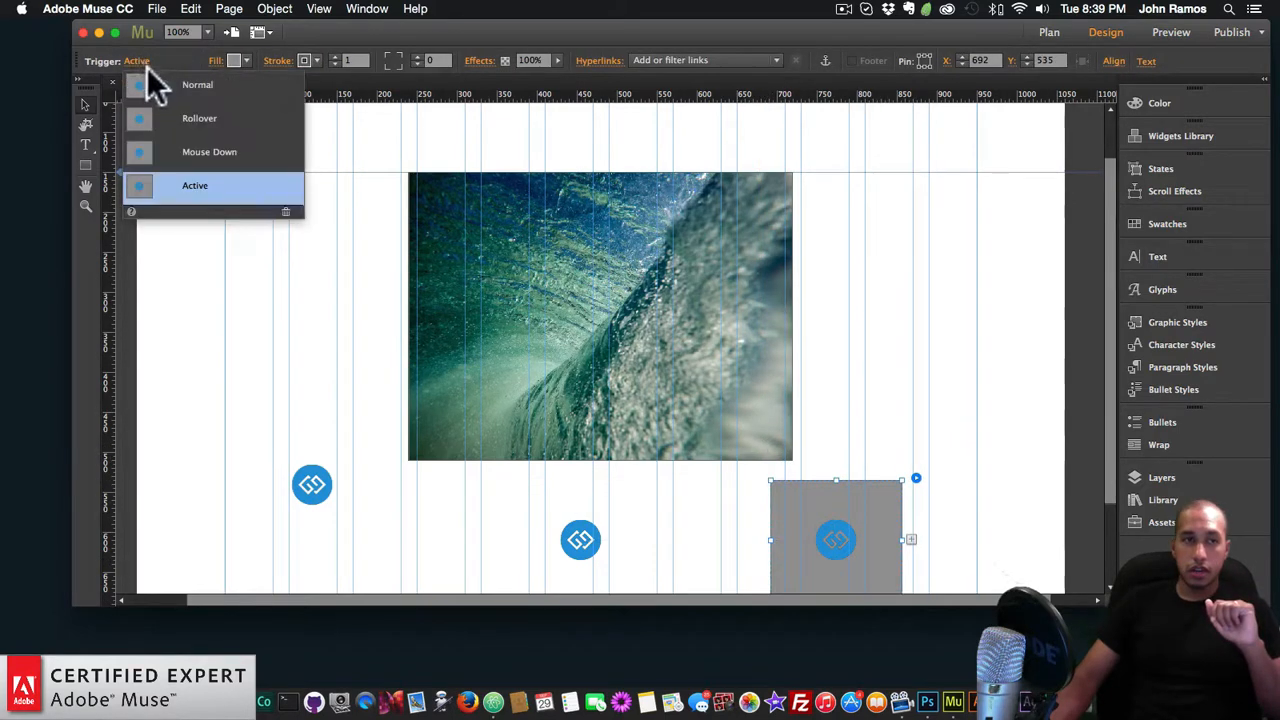
pyautogui.click(255, 78)
pyautogui.click(247, 62)
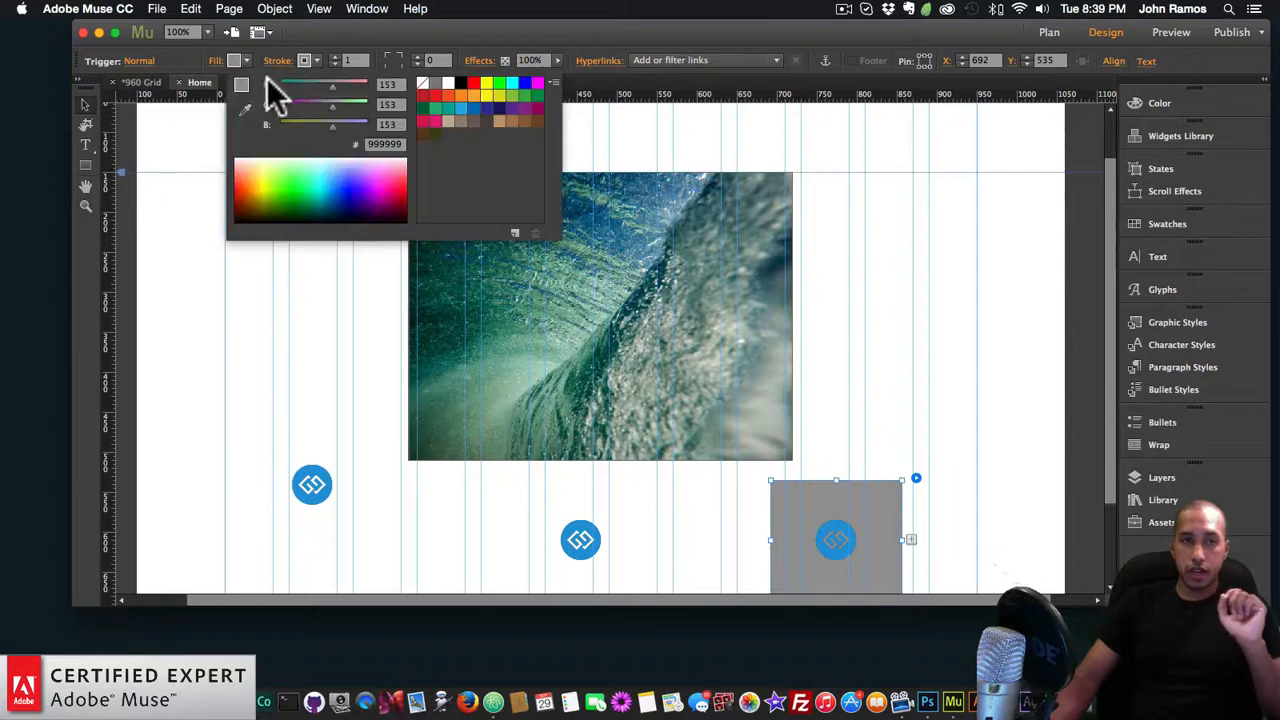
pyautogui.click(423, 83)
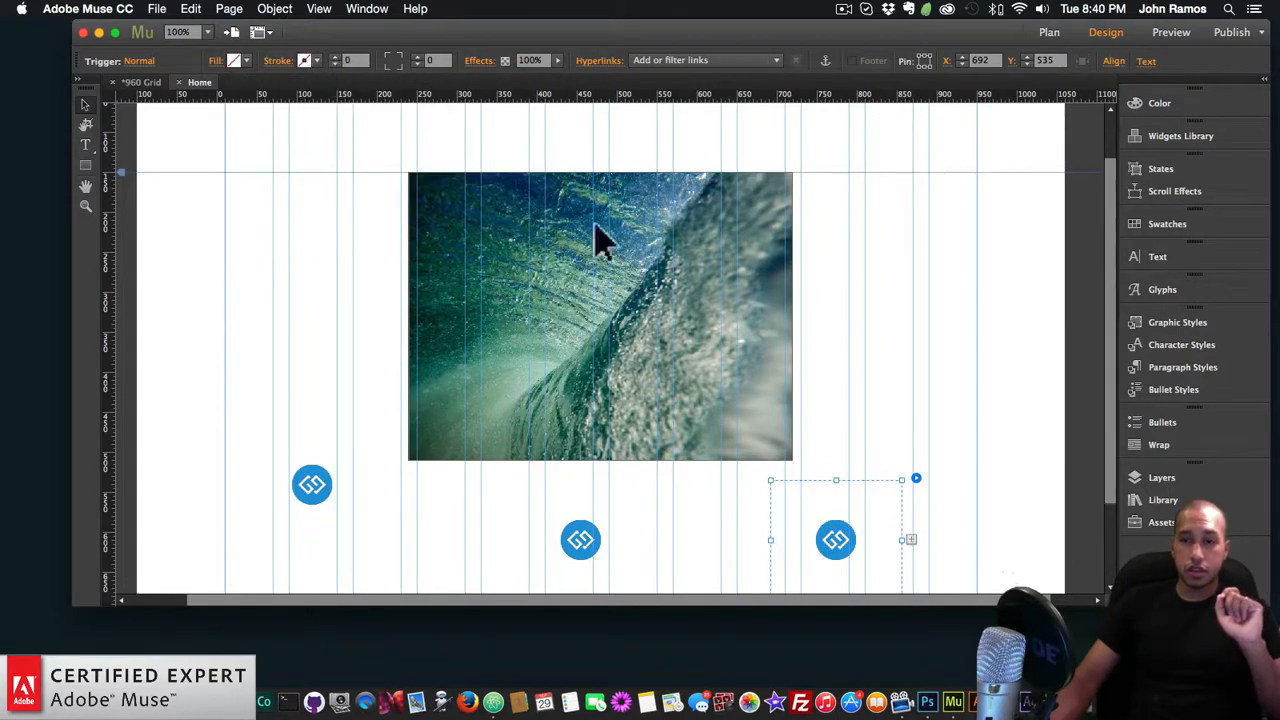
pyautogui.click(132, 62)
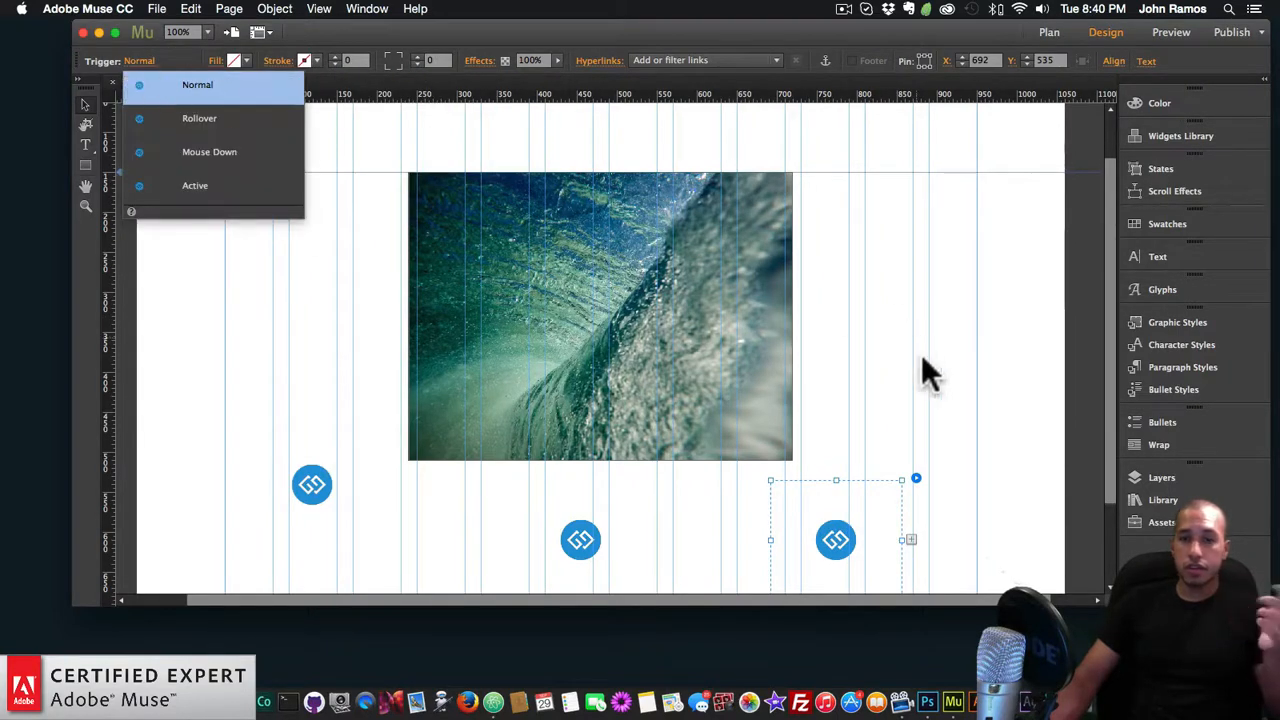
# - Set the icon of the Click Effects widget in the second trigger to fa-dedent
pyautogui.scroll(-2, 857, 405)
pyautogui.click(578, 500)
pyautogui.click(580, 493)
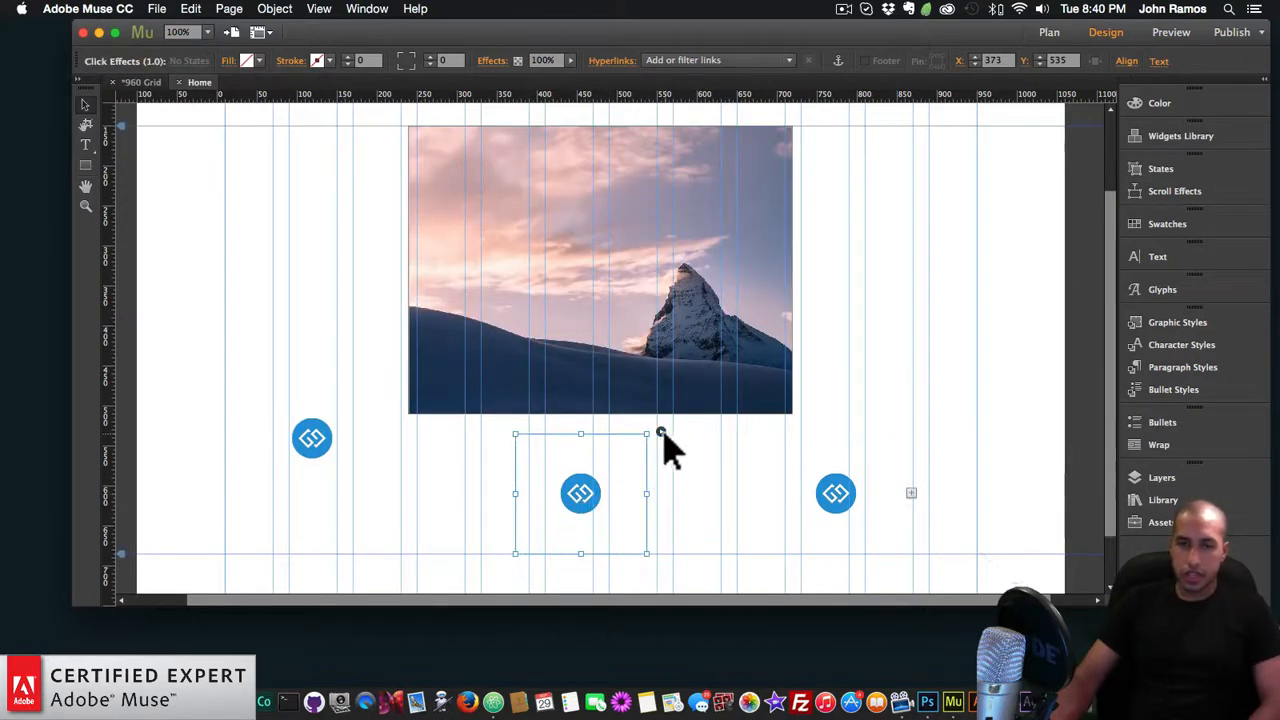
pyautogui.click(661, 432)
pyautogui.click(848, 470)
pyautogui.scroll(10, 848, 330)
pyautogui.click(836, 274)
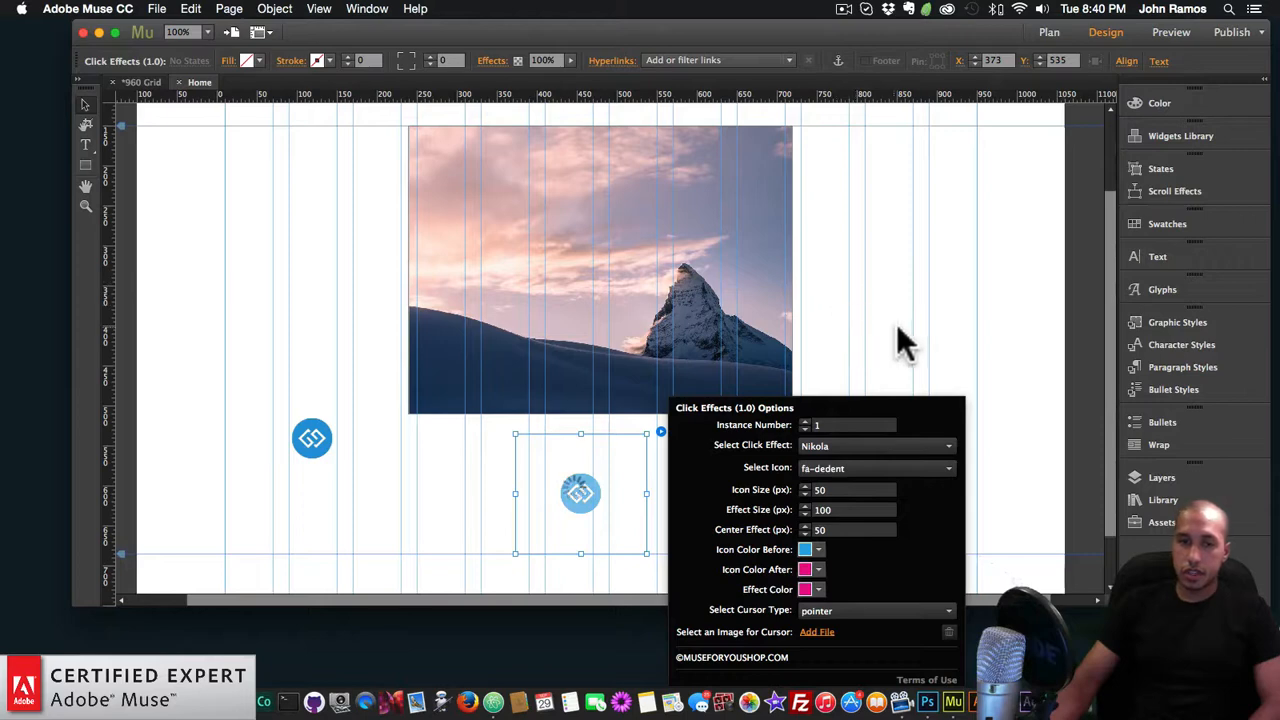
pyautogui.click(868, 468)
# - Set the third trigger's Click Effects icon to fa-check, keeping the Nikola effect, and close its options
pyautogui.click(840, 500)
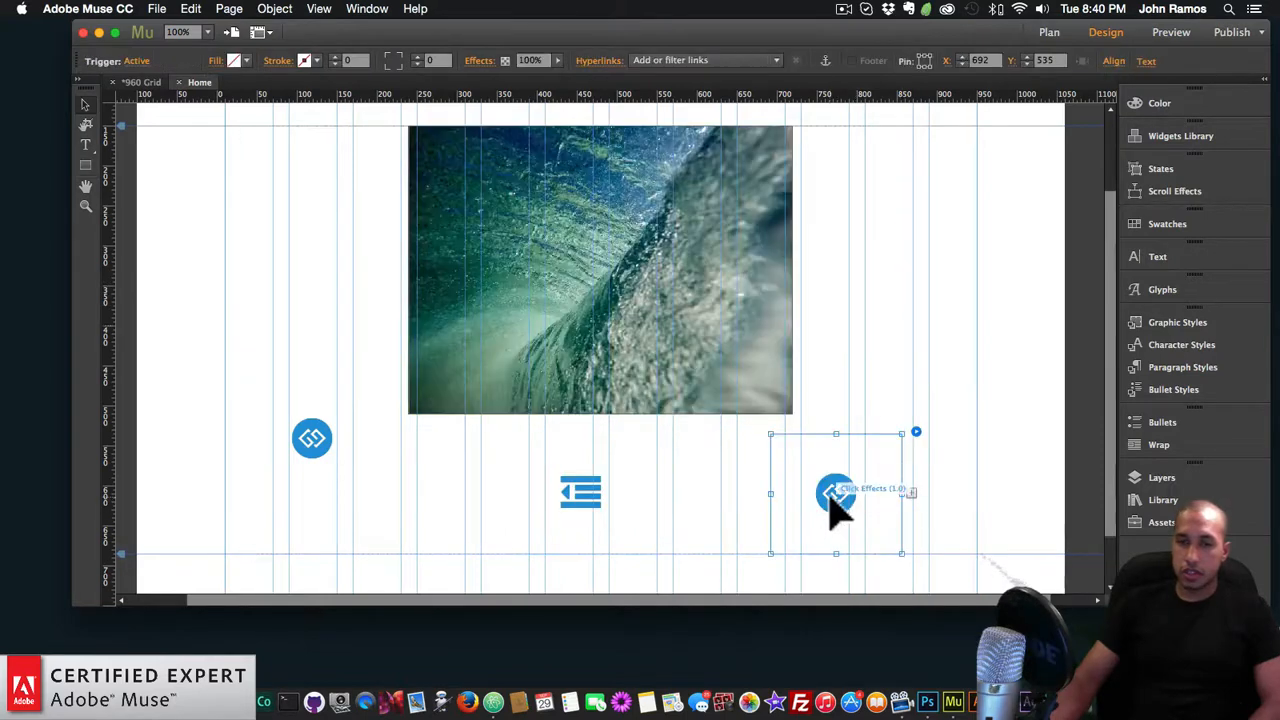
pyautogui.click(916, 433)
pyautogui.click(1100, 446)
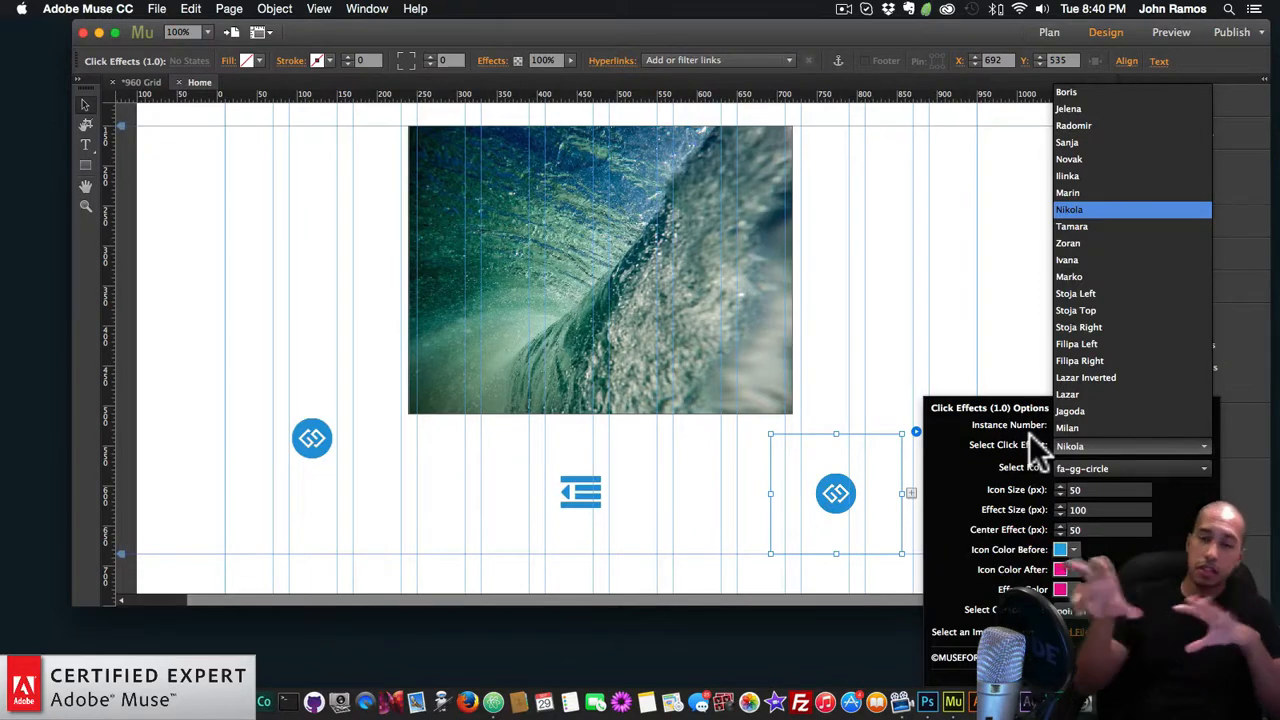
pyautogui.click(1096, 472)
pyautogui.click(1095, 468)
pyautogui.scroll(10, 1090, 250)
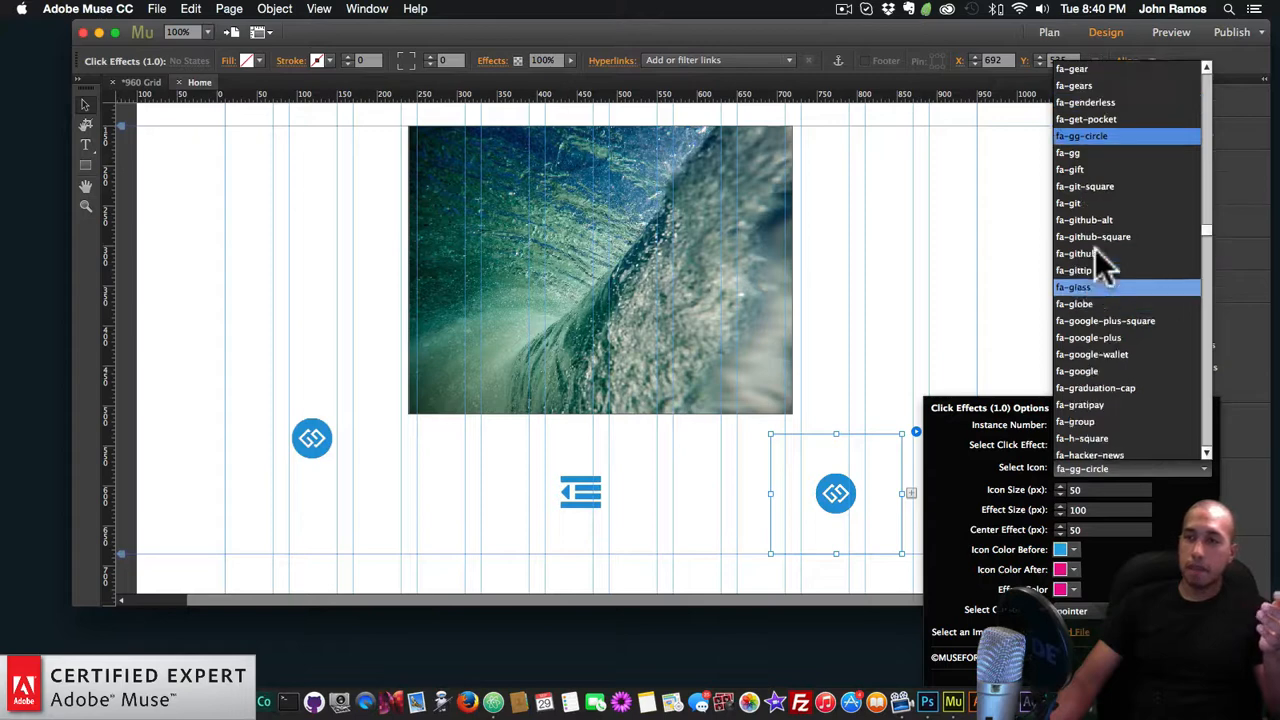
pyautogui.scroll(15, 1097, 140)
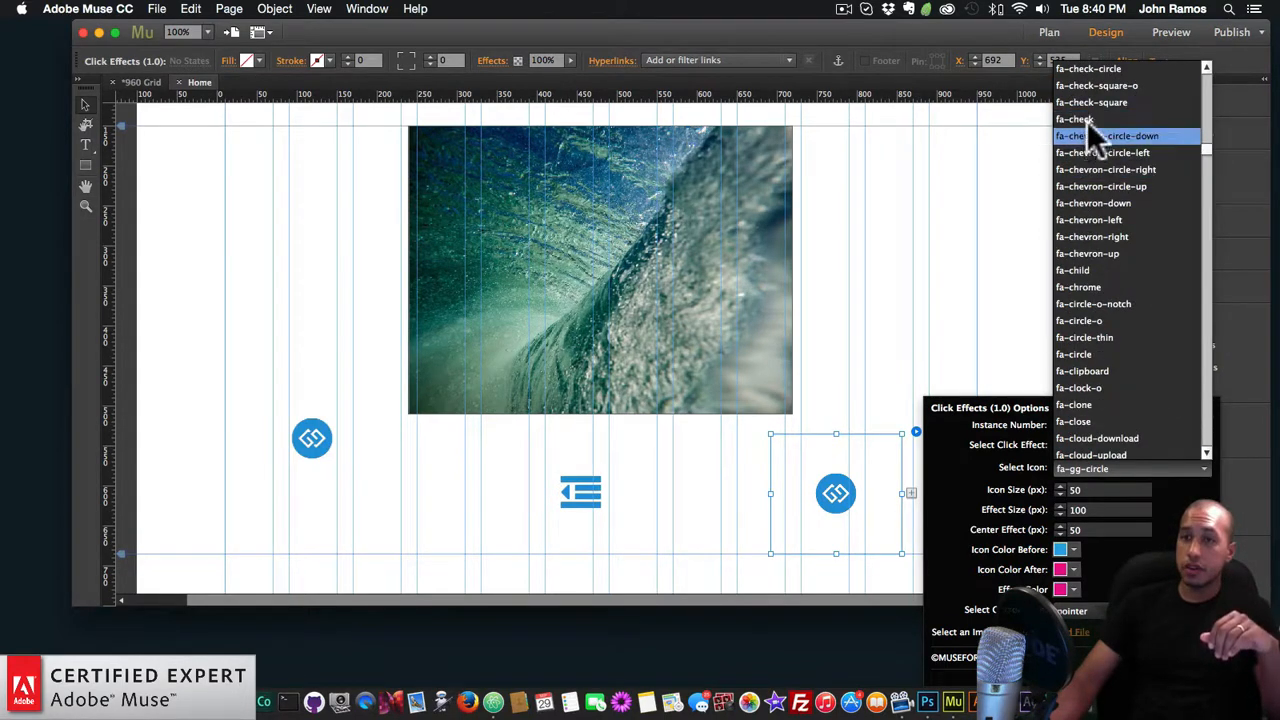
pyautogui.click(1084, 118)
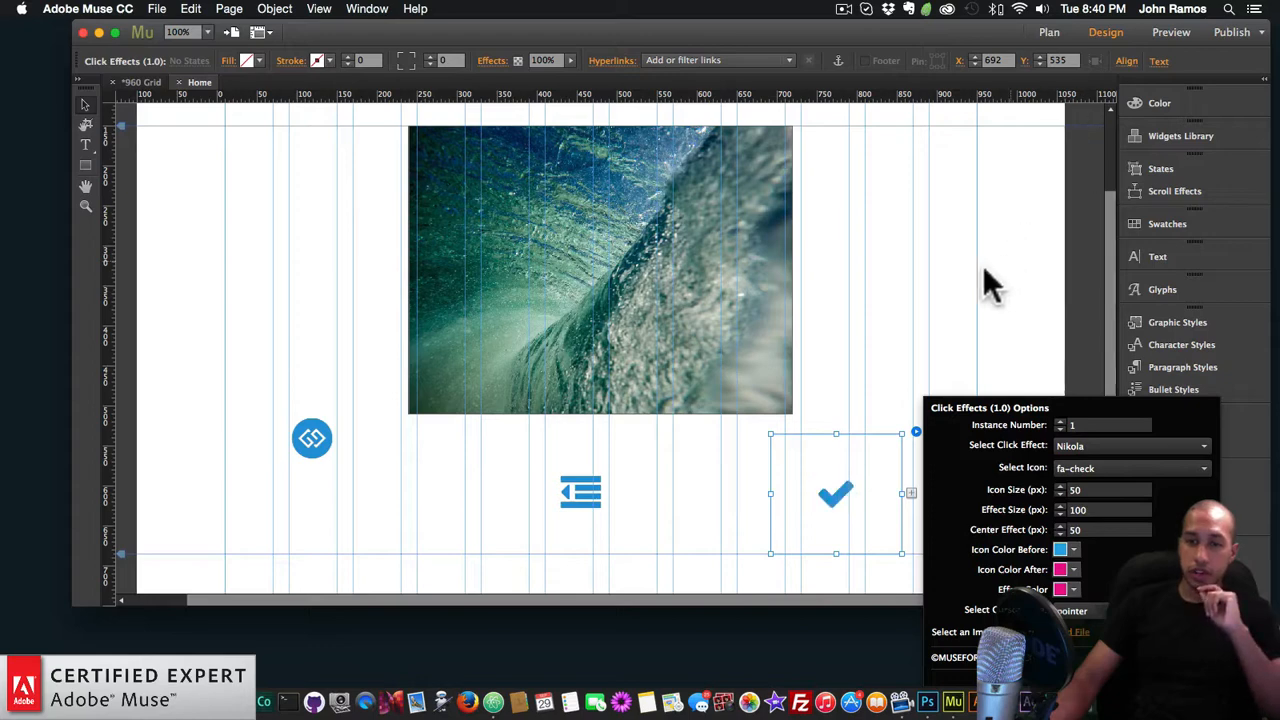
pyautogui.click(931, 286)
# - Reposition the three triggers in an evenly spaced row below the image, at X 137, X 406 and X 638, all at Y 544
pyautogui.moveTo(318, 440); pyautogui.dragTo(400, 487)
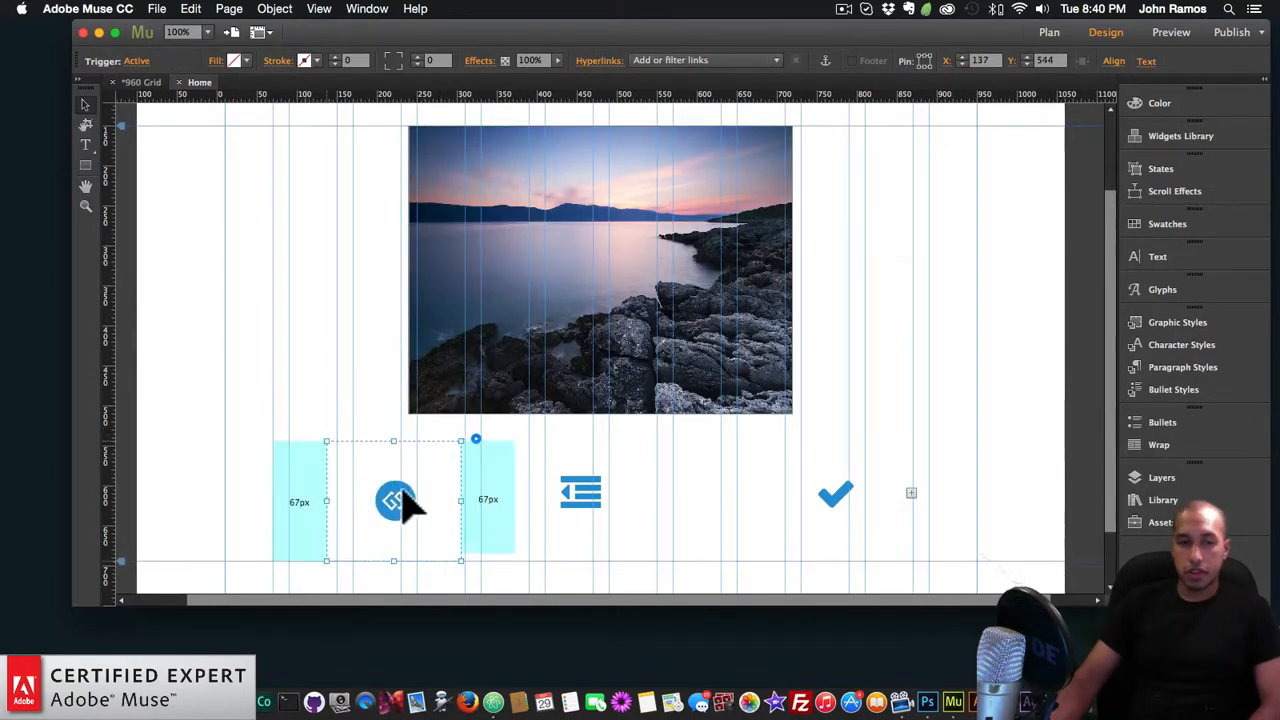
pyautogui.moveTo(583, 500)
pyautogui.mouseDown()
pyautogui.moveTo(618, 496)
pyautogui.moveTo(594, 494)
pyautogui.moveTo(603, 505)
pyautogui.mouseUp()
pyautogui.moveTo(805, 495)
pyautogui.mouseDown()
pyautogui.moveTo(820, 489)
pyautogui.moveTo(799, 498)
pyautogui.mouseUp()
pyautogui.click(945, 505)
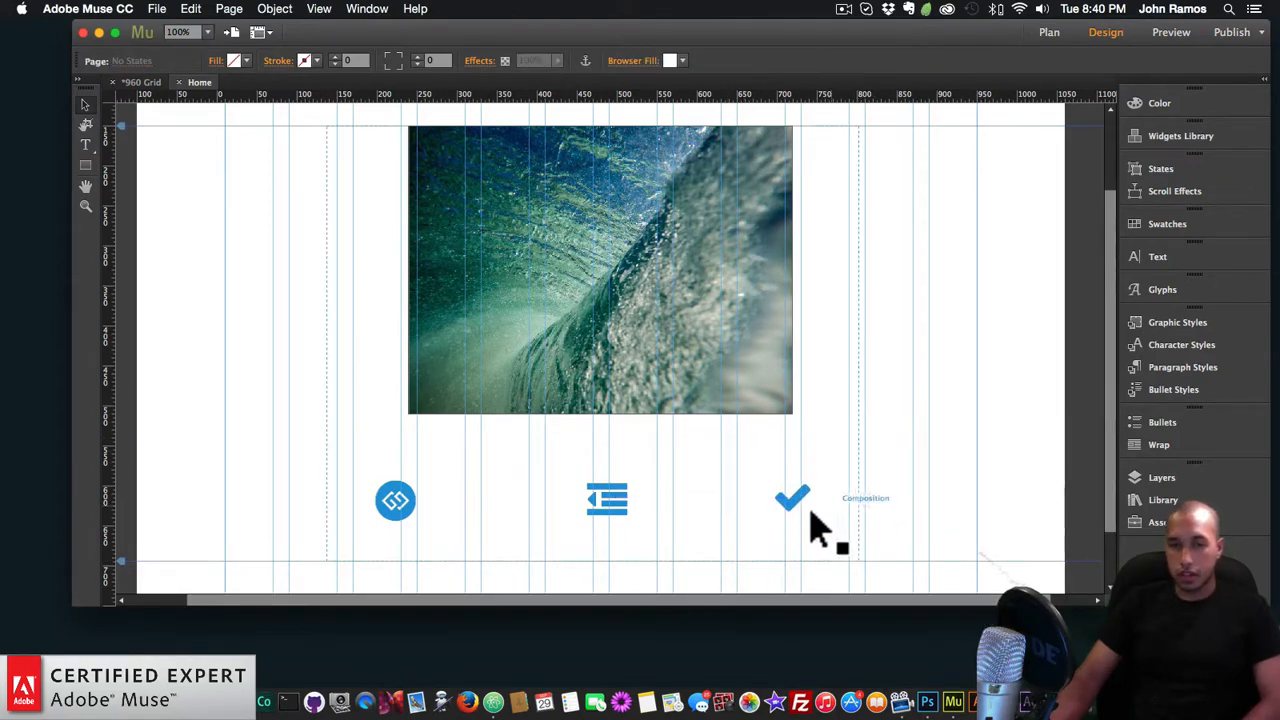
pyautogui.click(375, 499)
pyautogui.click(795, 495)
pyautogui.moveTo(791, 492); pyautogui.dragTo(791, 493)
pyautogui.click(971, 514)
# - Preview the page in Chrome, test all three triggers and their image transitions, and return to Adobe Muse
pyautogui.press('shift+super+e')
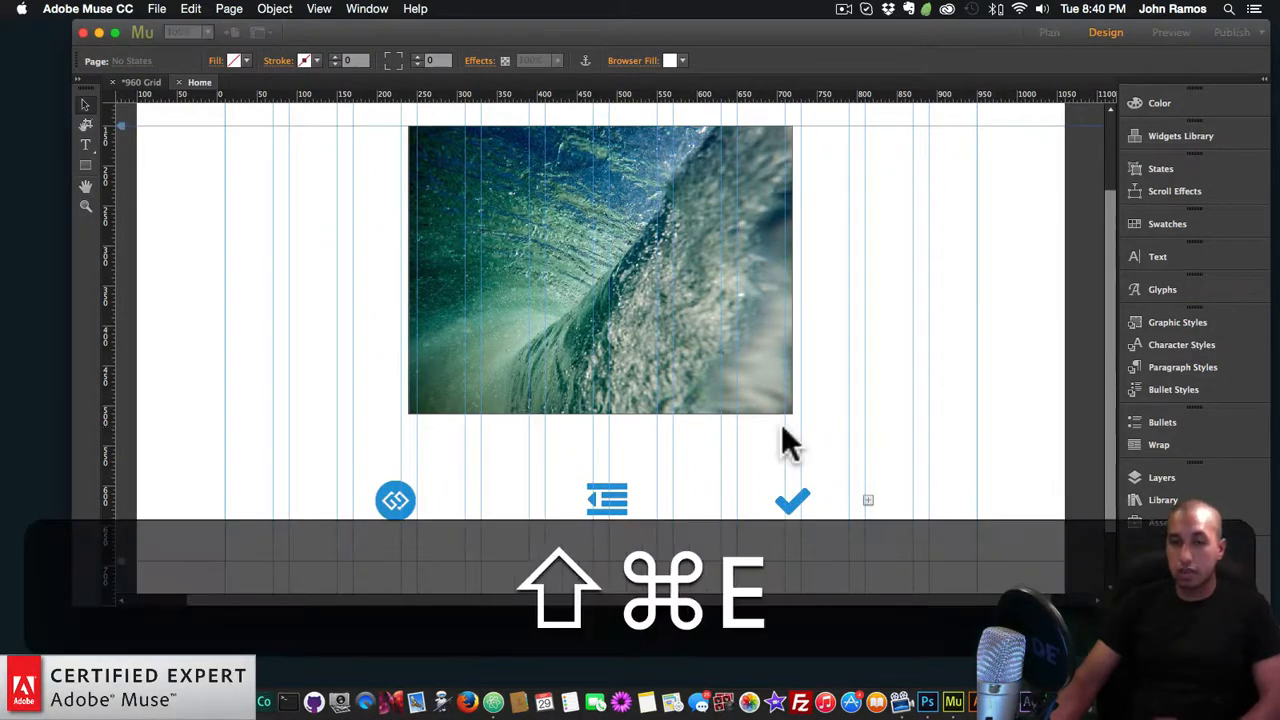
pyautogui.scroll(-2, 860, 440)
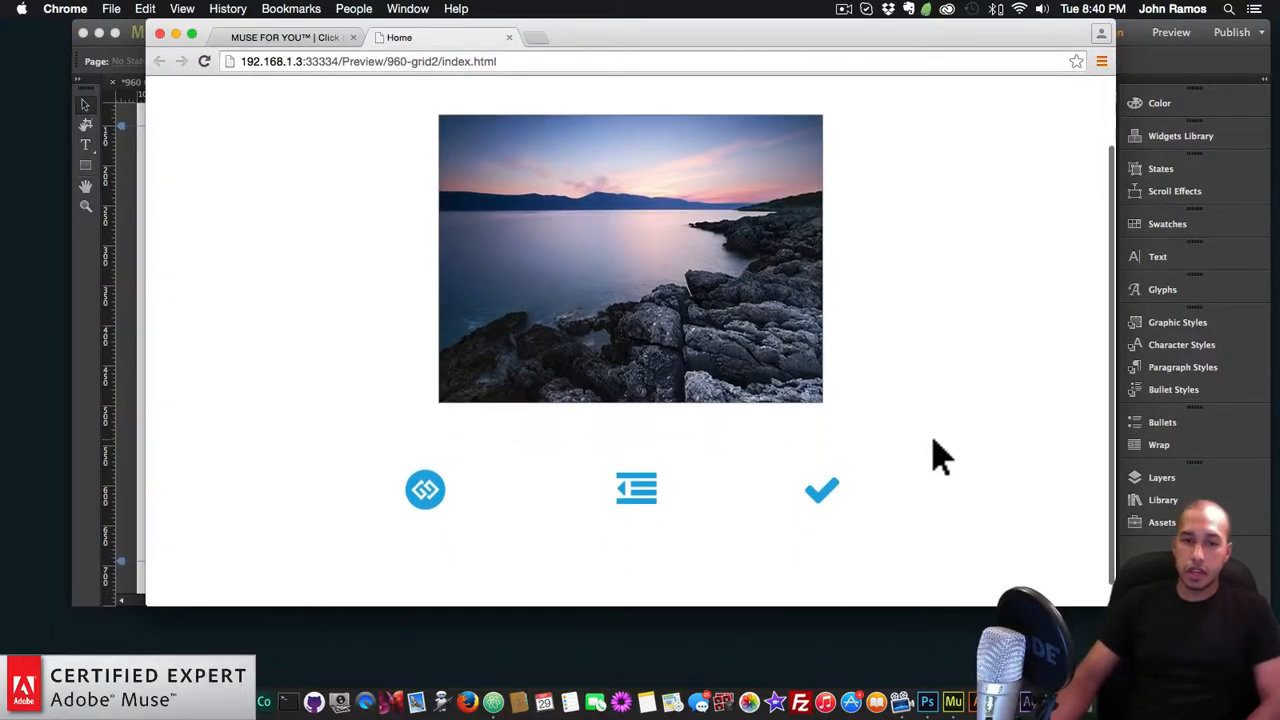
pyautogui.click(825, 485)
pyautogui.click(636, 502)
pyautogui.click(436, 490)
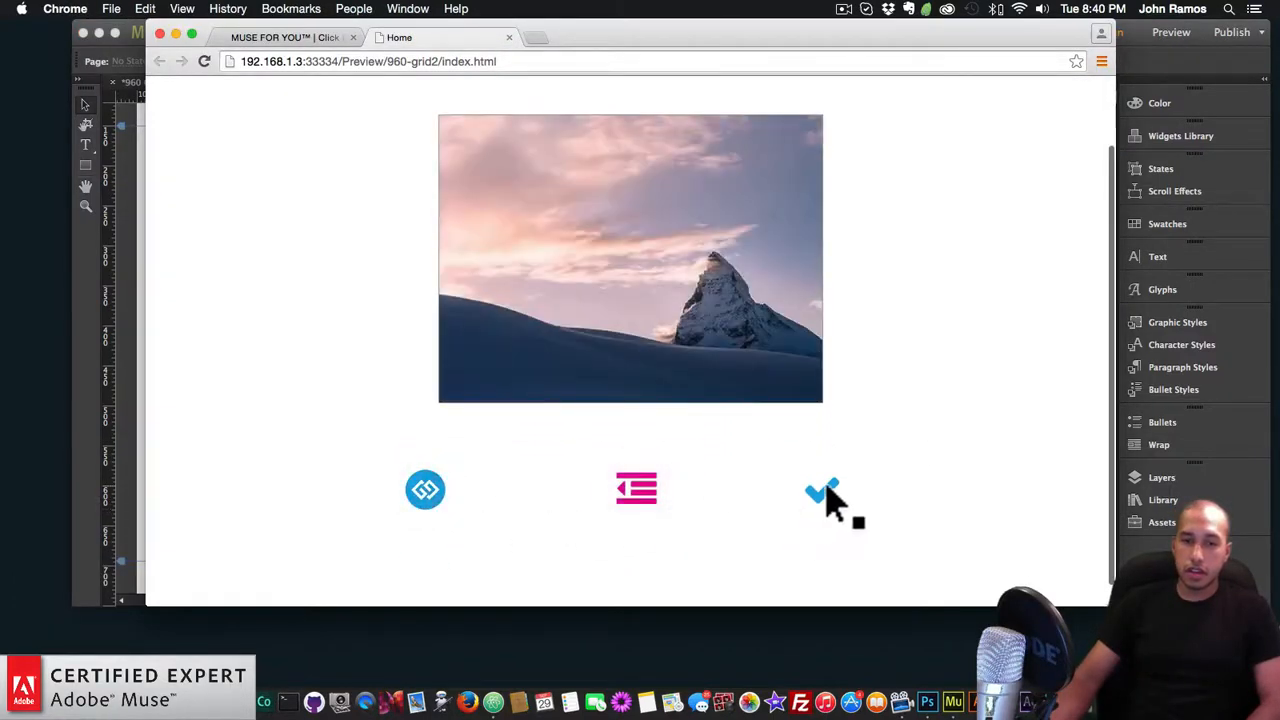
pyautogui.click(640, 490)
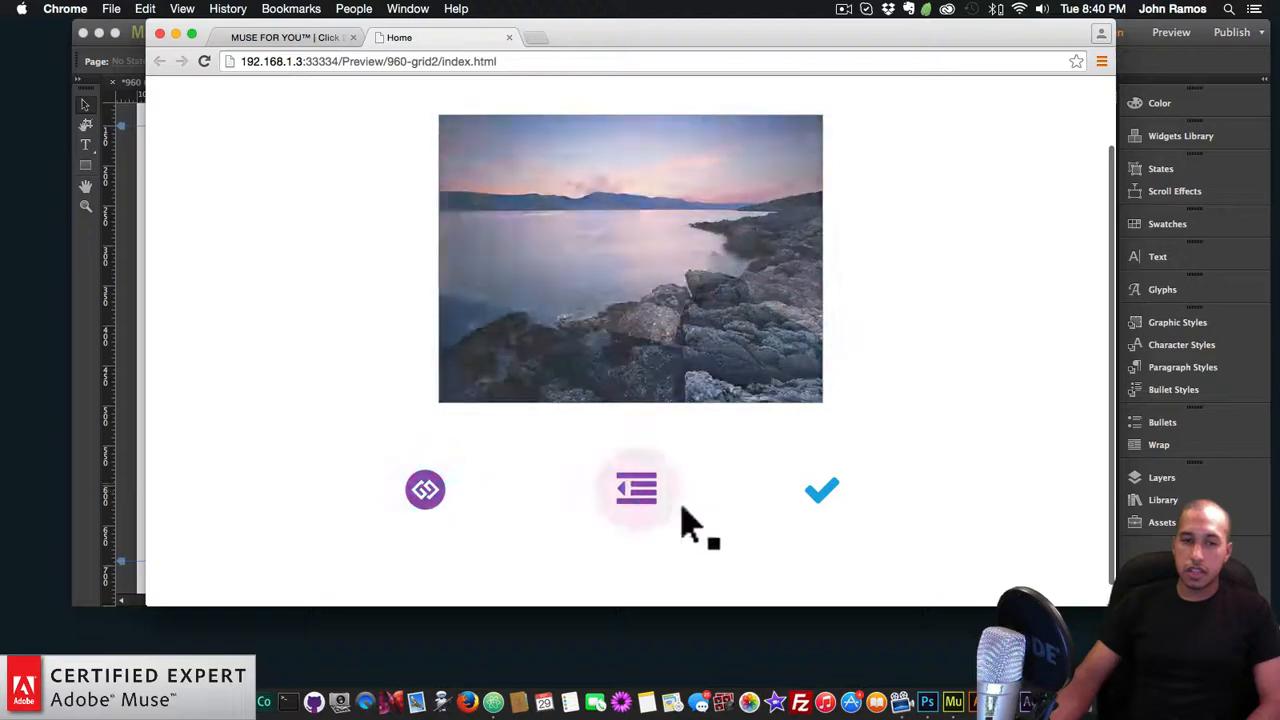
pyautogui.click(821, 492)
pyautogui.click(638, 490)
pyautogui.click(425, 495)
pyautogui.click(645, 492)
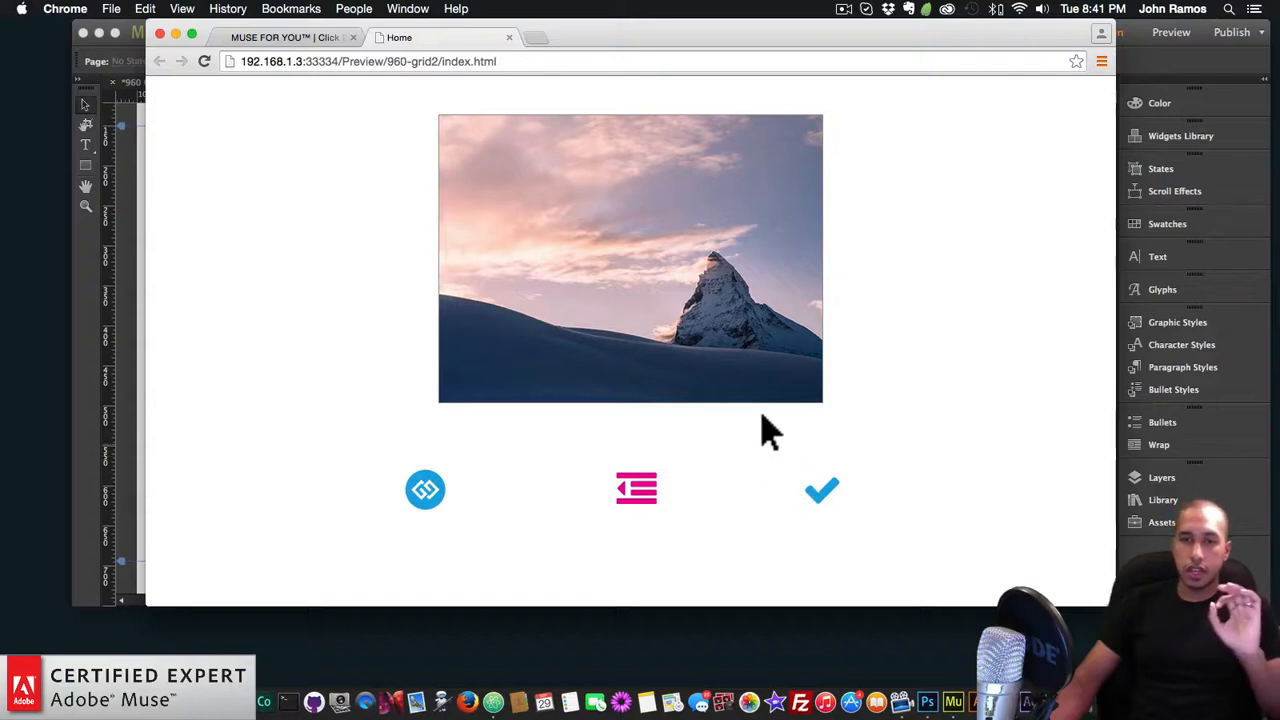
pyautogui.click(822, 490)
pyautogui.click(636, 490)
pyautogui.click(111, 384)
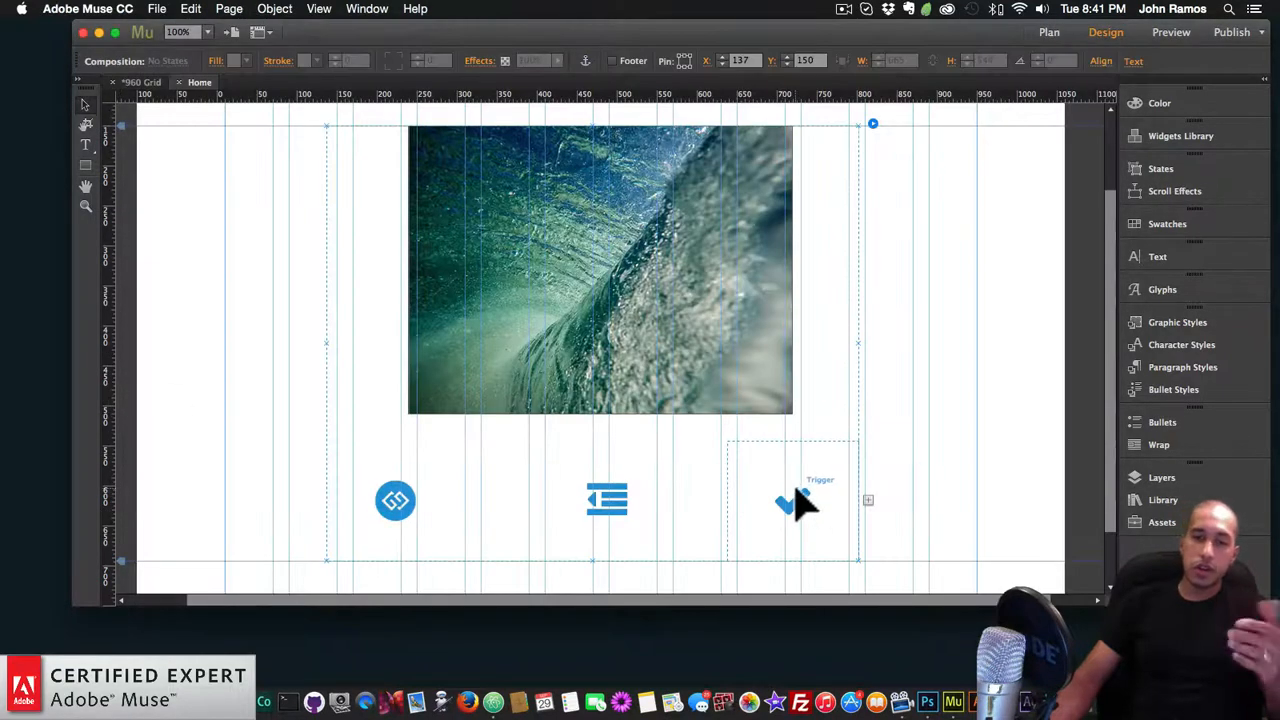
# - Compare the third trigger's Composition options with the options of the Click Effects widget nested inside it
pyautogui.click(800, 503)
pyautogui.click(873, 439)
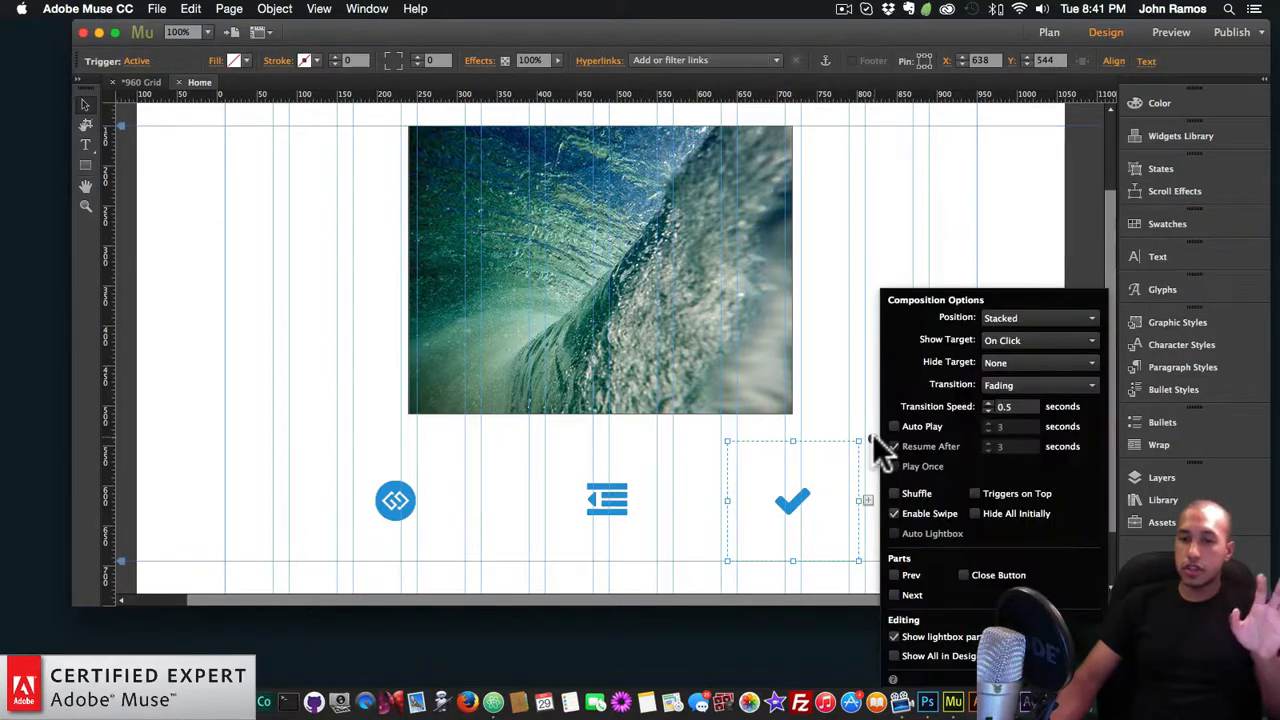
pyautogui.click(794, 492)
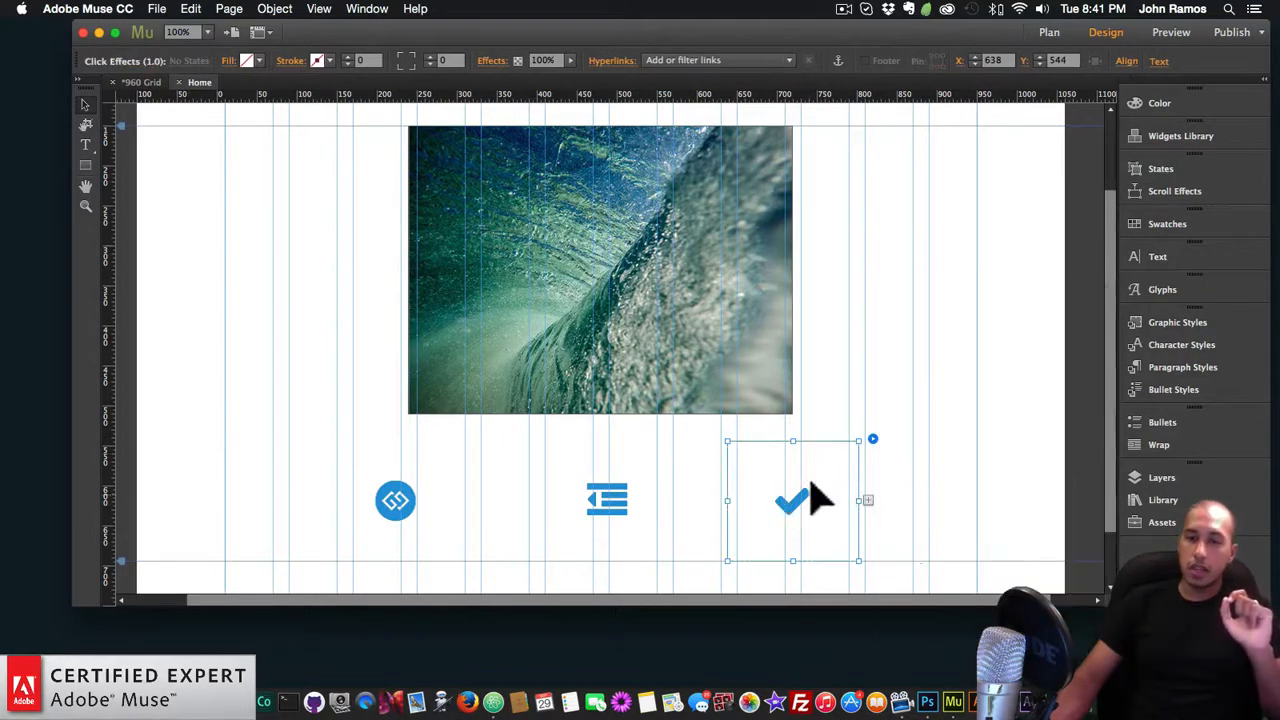
pyautogui.click(873, 440)
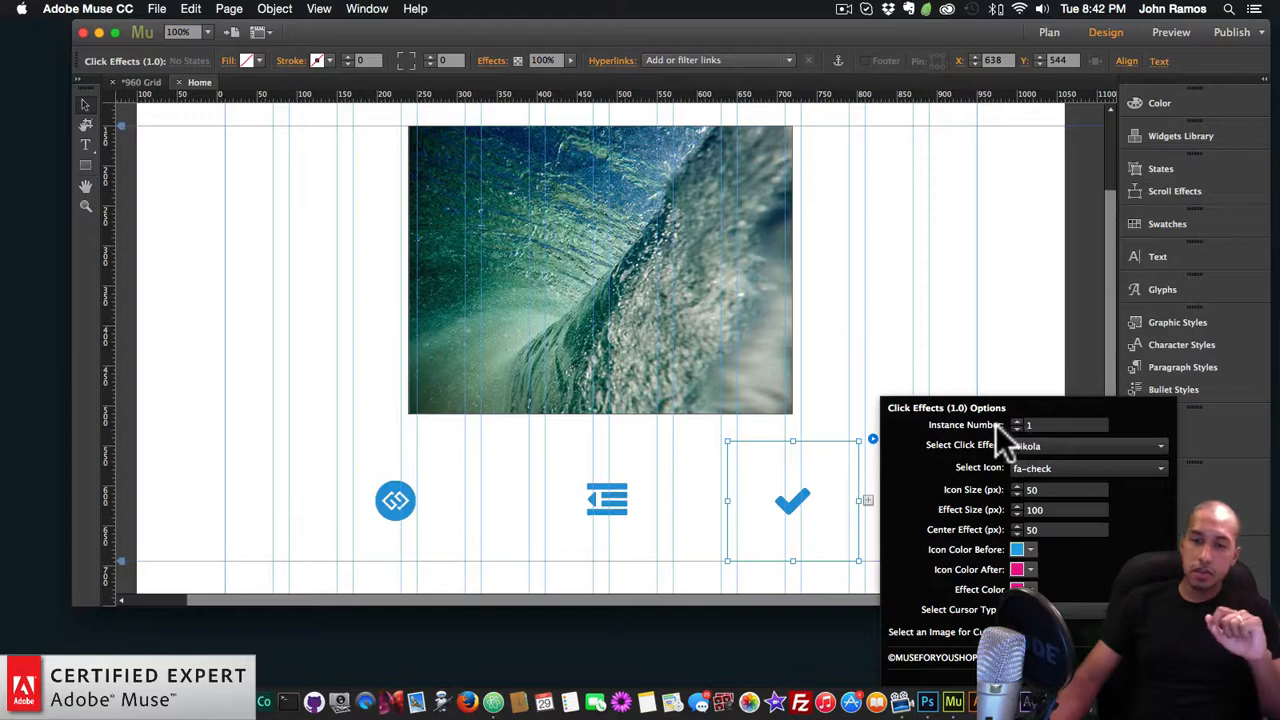
pyautogui.click(823, 432)
pyautogui.click(815, 490)
pyautogui.click(773, 484)
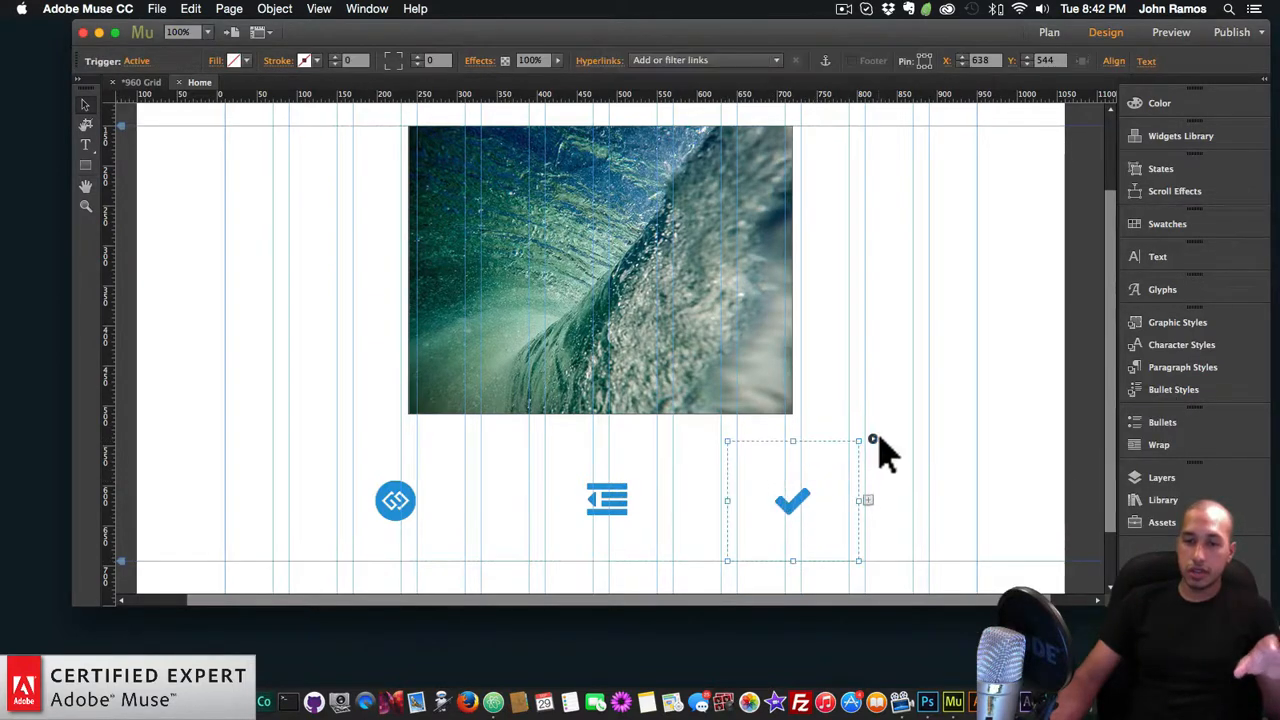
pyautogui.click(873, 440)
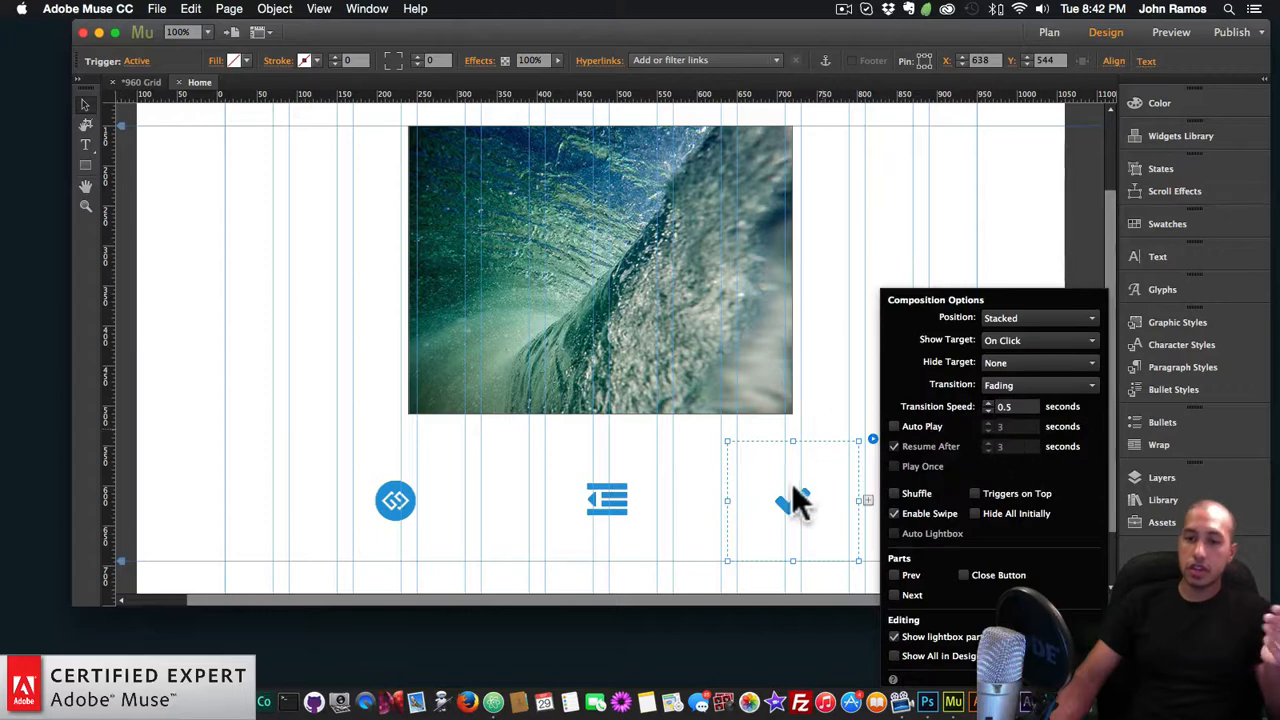
pyautogui.click(796, 502)
pyautogui.click(873, 440)
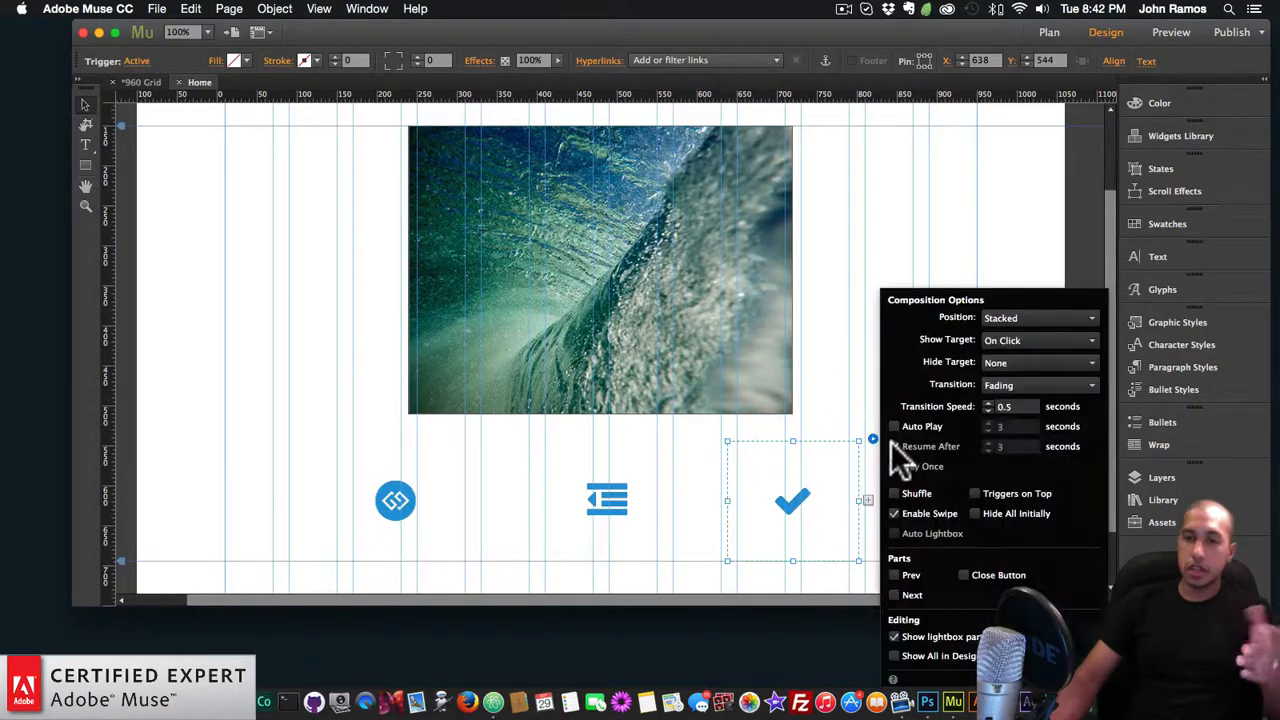
pyautogui.click(819, 437)
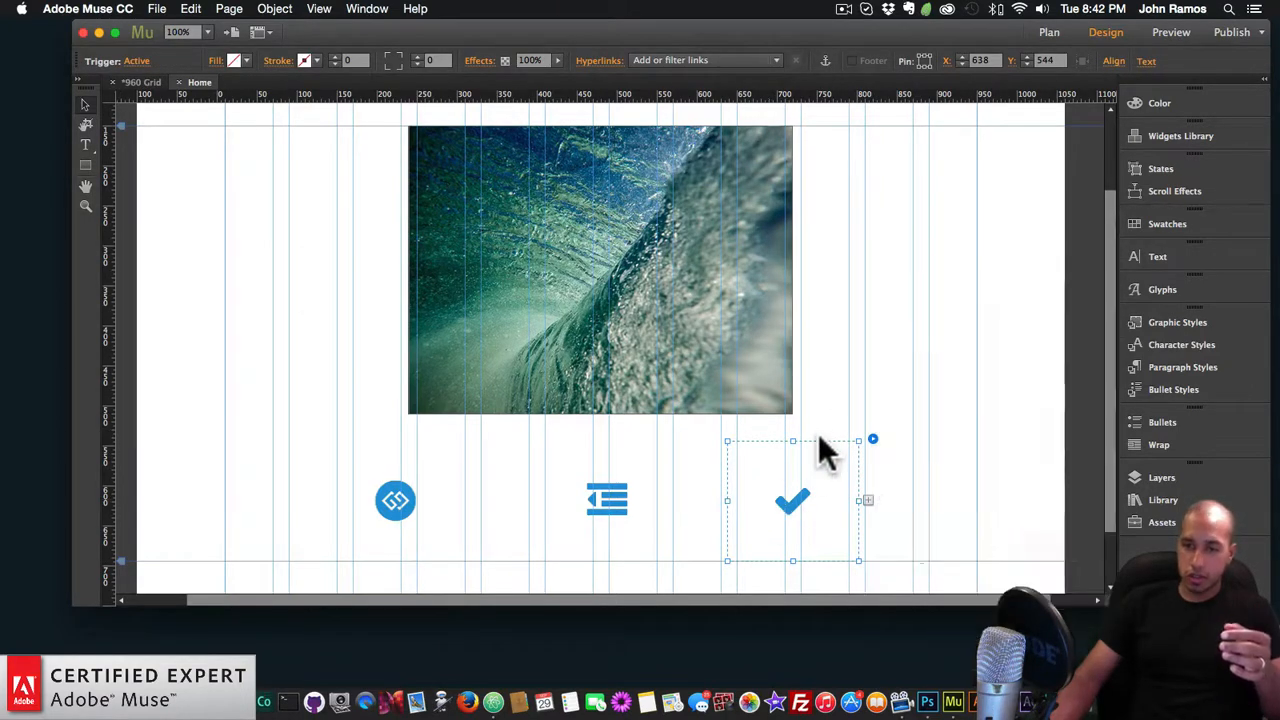
# - Set the effect color of the third trigger's Click Effects widget to green and close its options
pyautogui.click(790, 508)
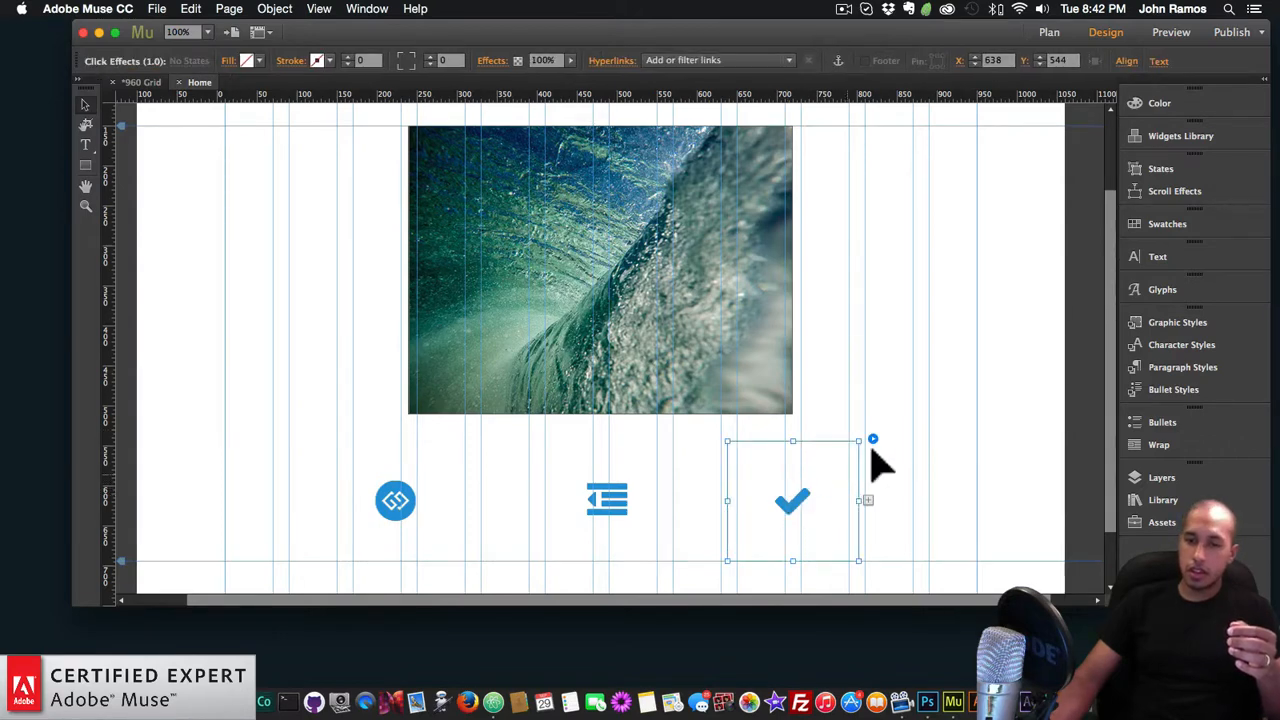
pyautogui.click(873, 440)
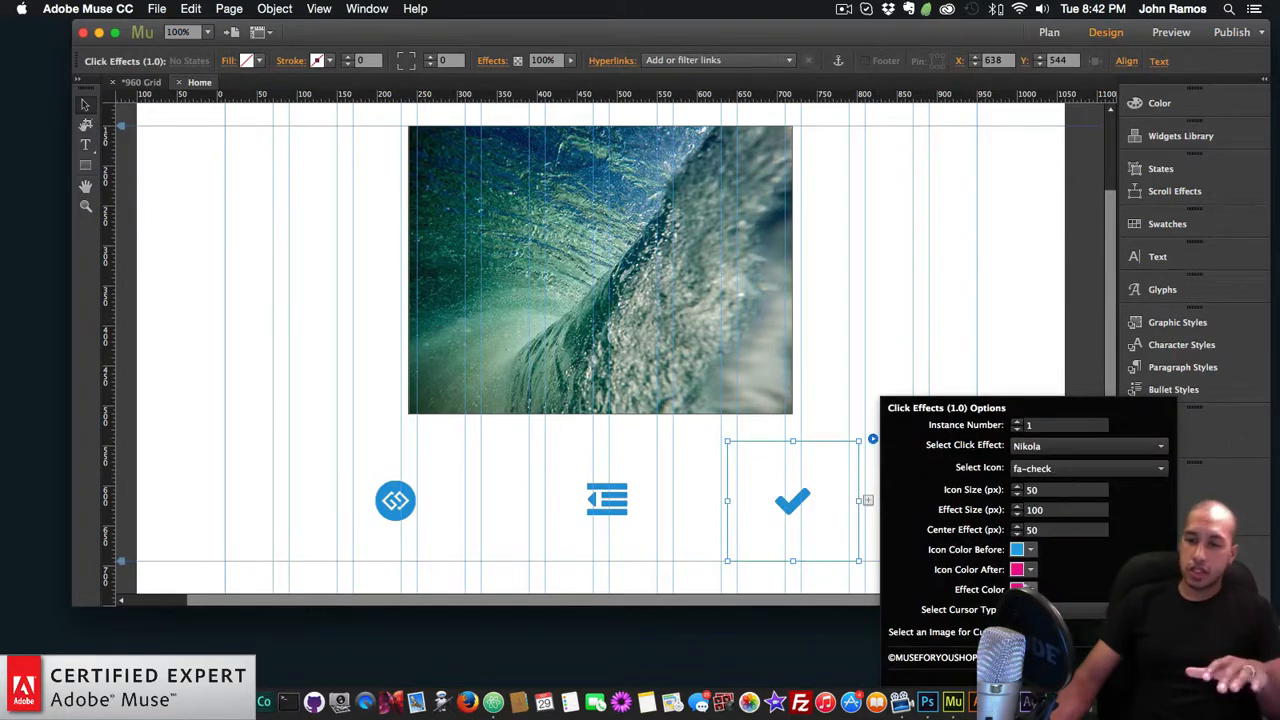
pyautogui.click(1018, 589)
pyautogui.click(1032, 448)
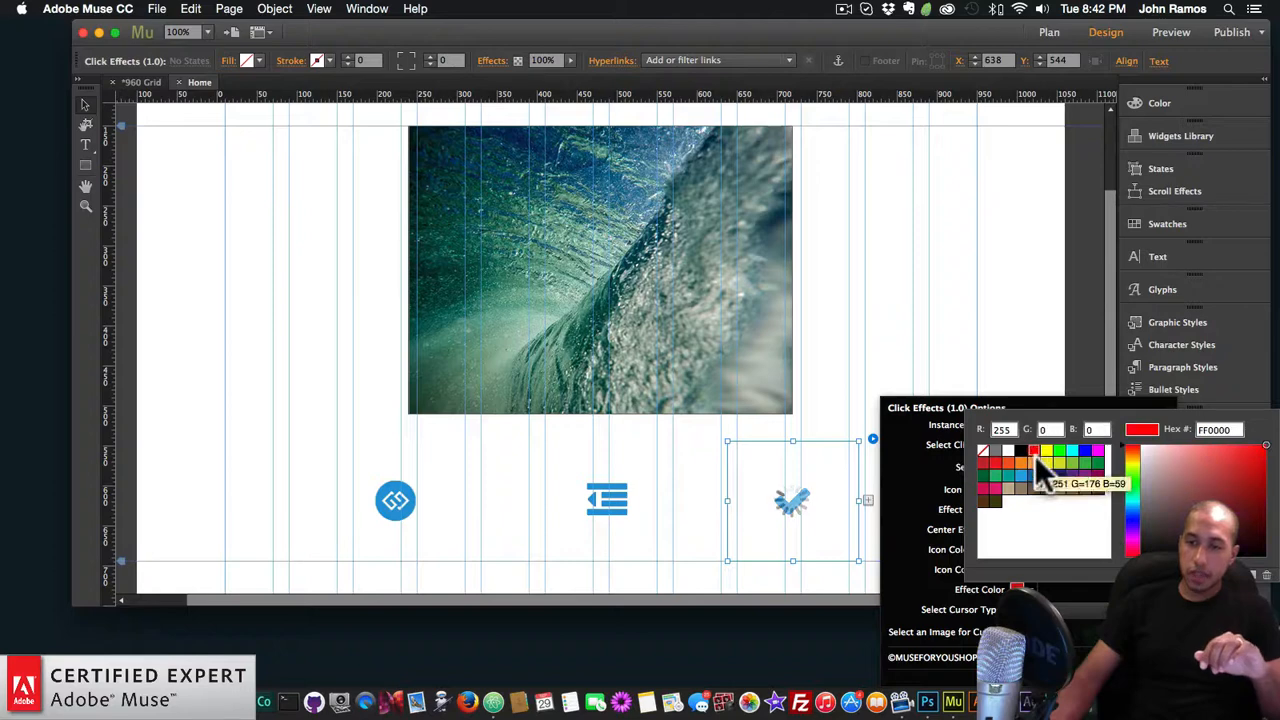
pyautogui.click(947, 332)
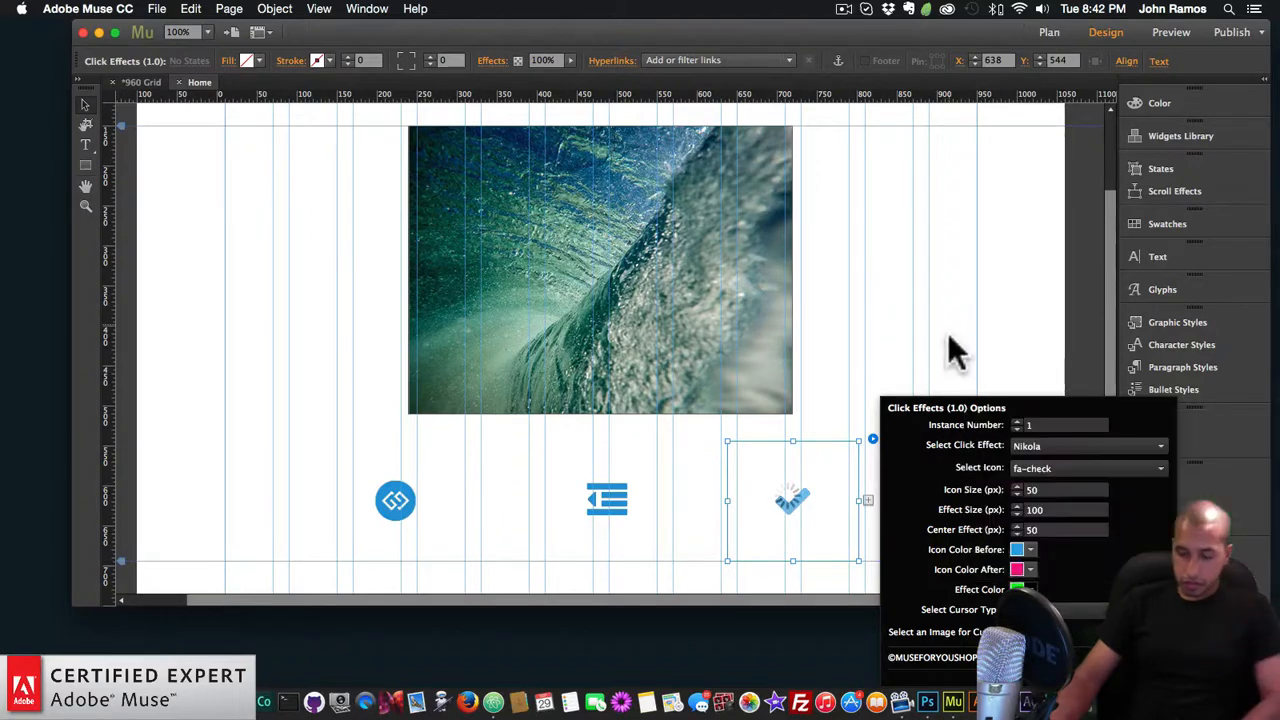
# - Preview the page in Chrome, test the first and third triggers' click effects, and return to Adobe Muse
pyautogui.press('shift+super+e')
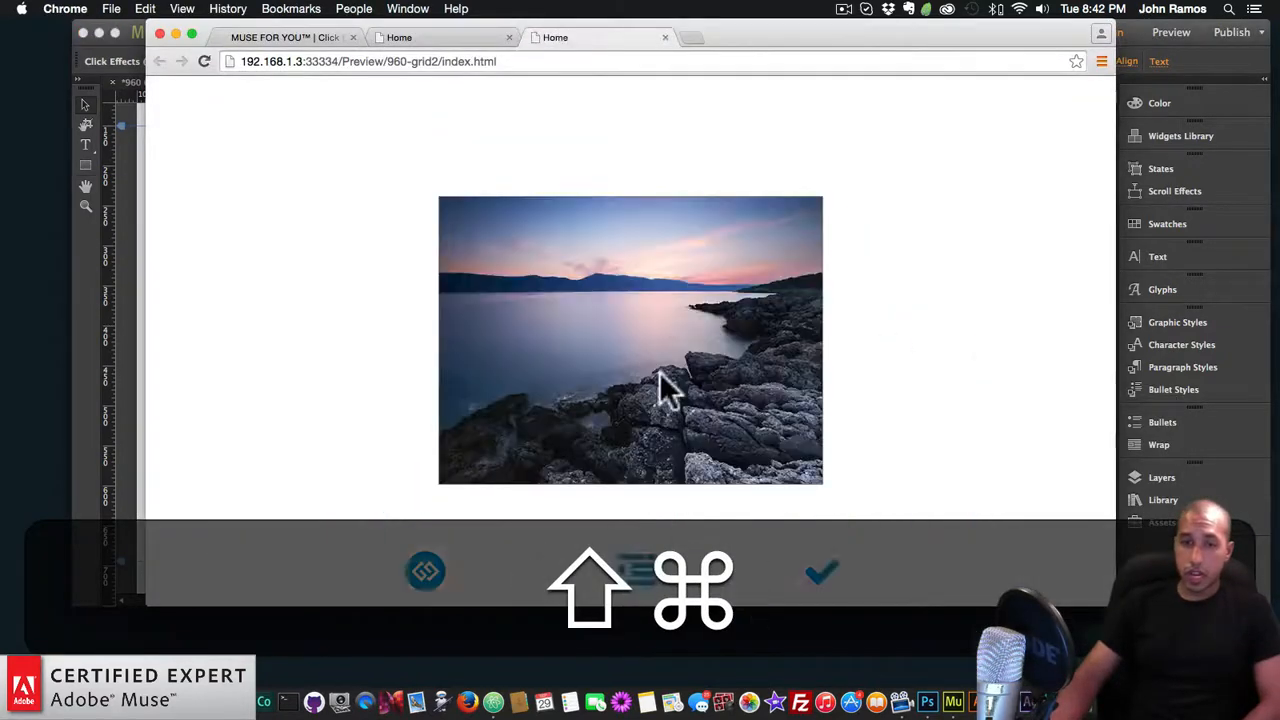
pyautogui.scroll(-2, 628, 575)
pyautogui.click(440, 462)
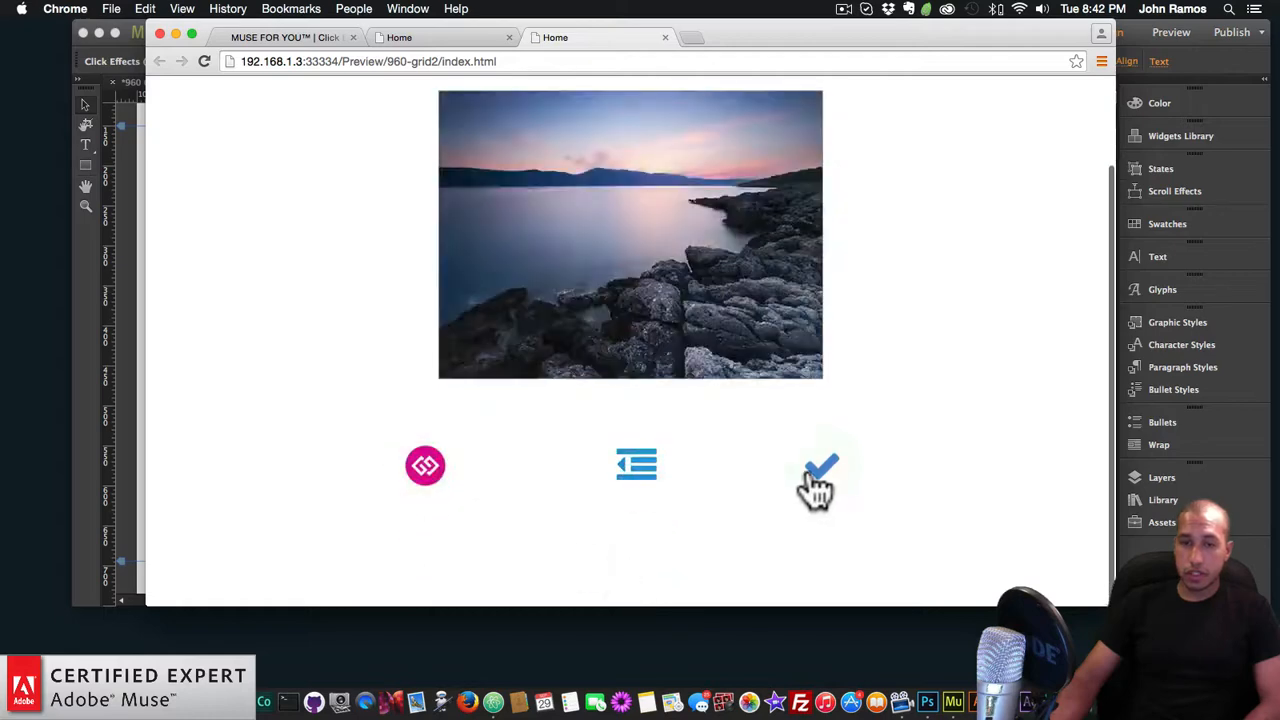
pyautogui.click(812, 470)
pyautogui.click(124, 428)
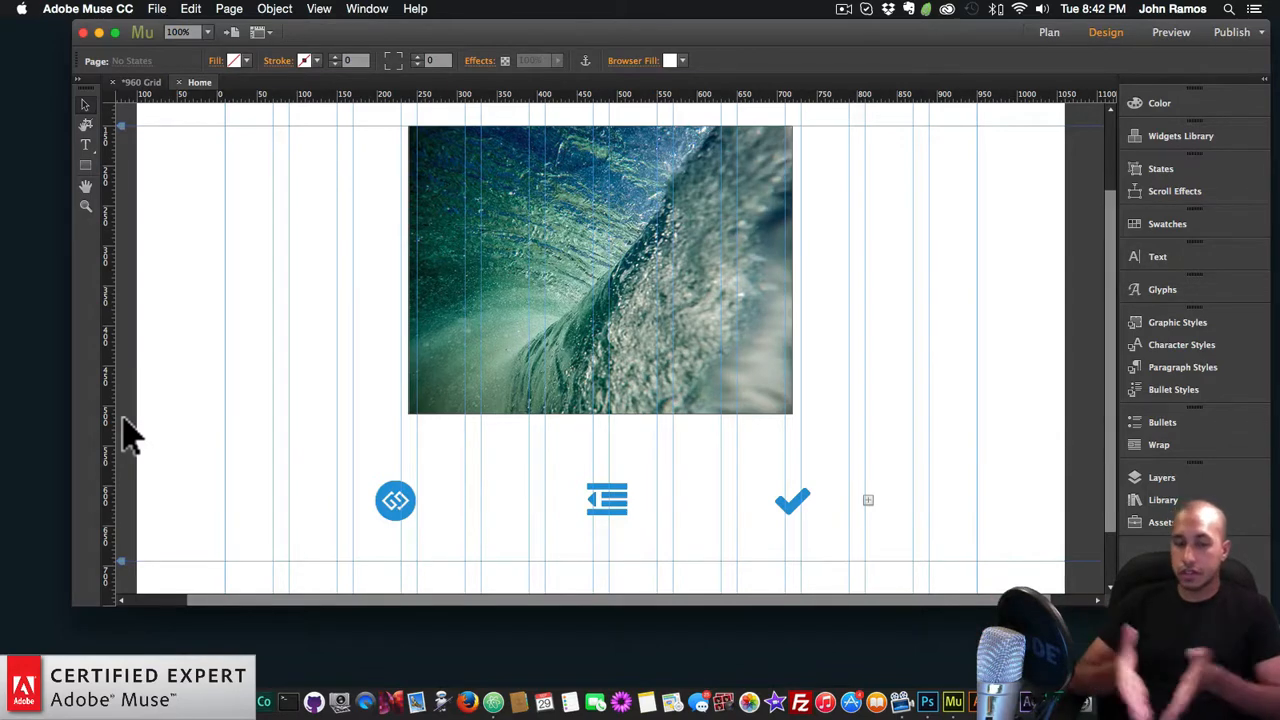
# - Set the instance number of the second trigger's Click Effects widget to 2
pyautogui.hscroll(3, 150, 430)
pyautogui.hscroll(-2, 383, 450)
pyautogui.click(614, 506)
pyautogui.click(618, 508)
pyautogui.click(632, 483)
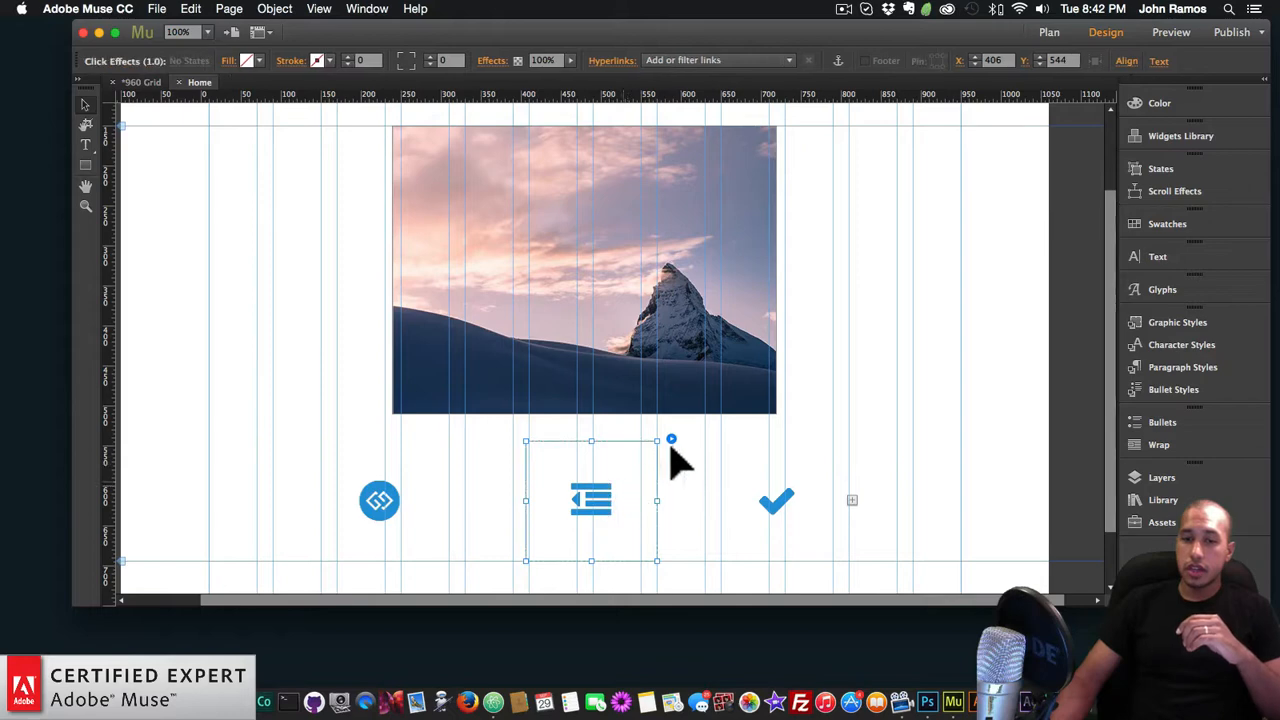
pyautogui.click(670, 442)
pyautogui.click(604, 482)
pyautogui.click(600, 484)
pyautogui.click(602, 485)
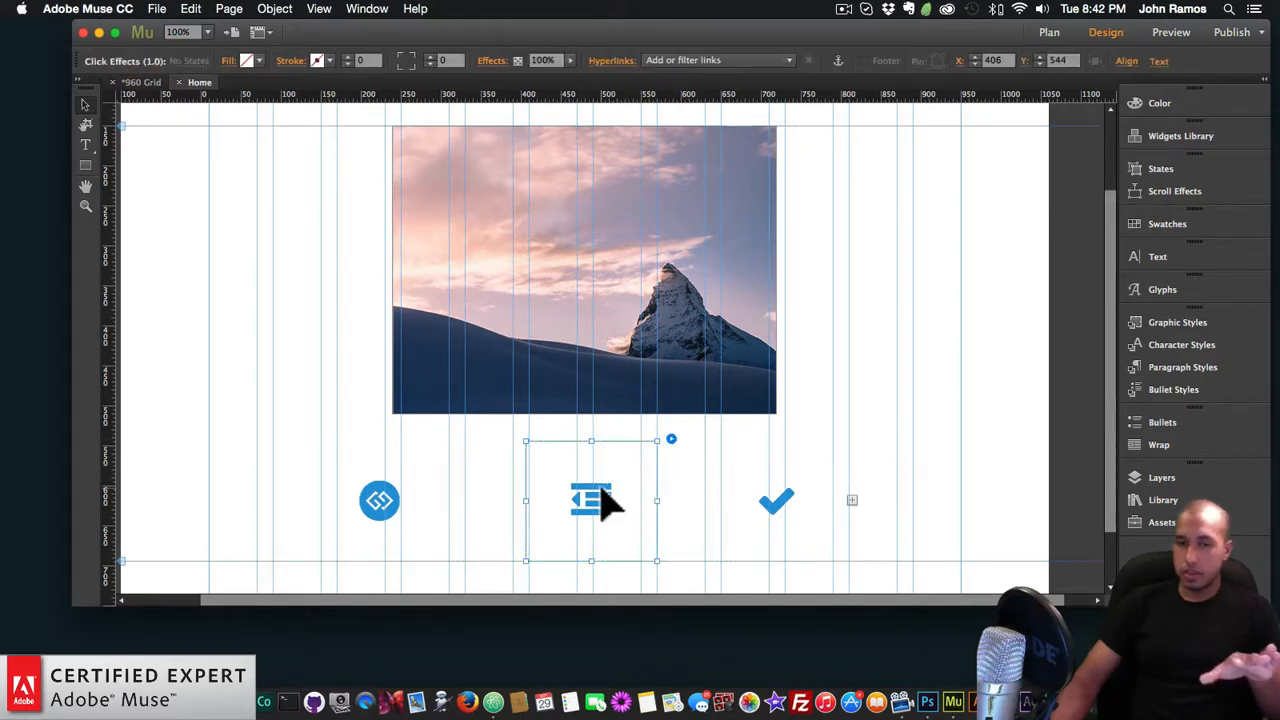
pyautogui.click(671, 441)
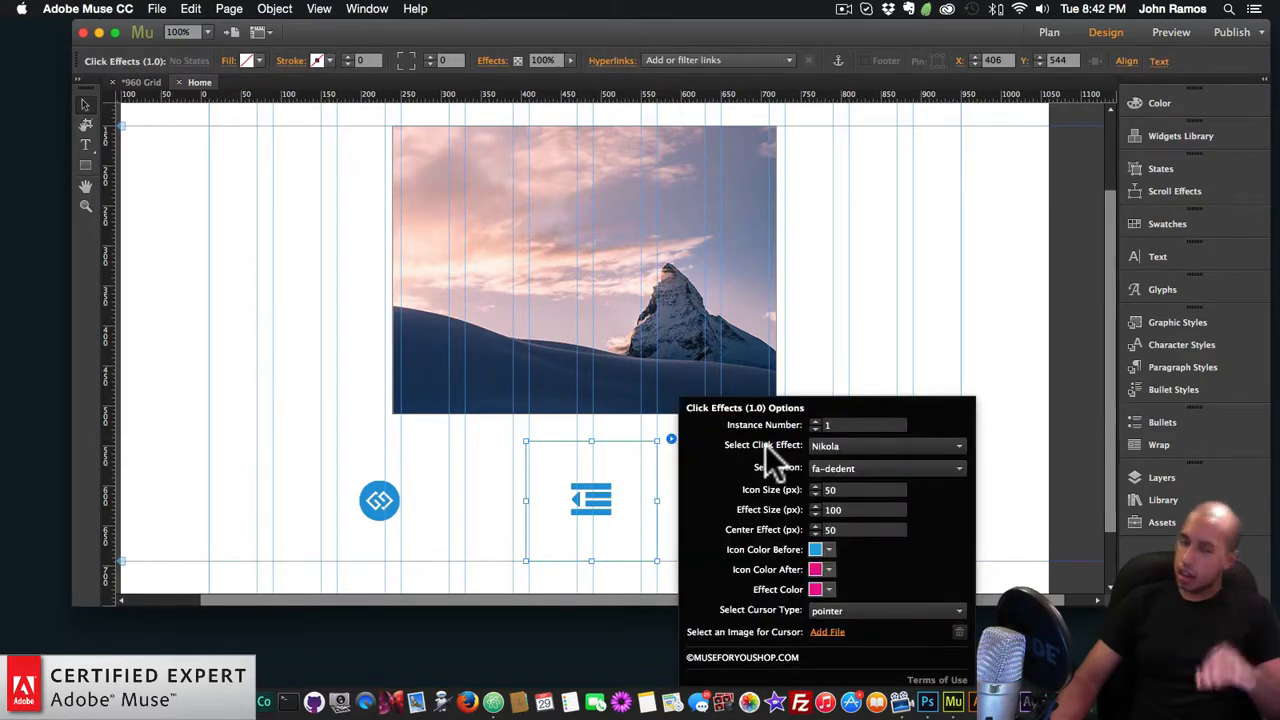
pyautogui.doubleClick(822, 426)
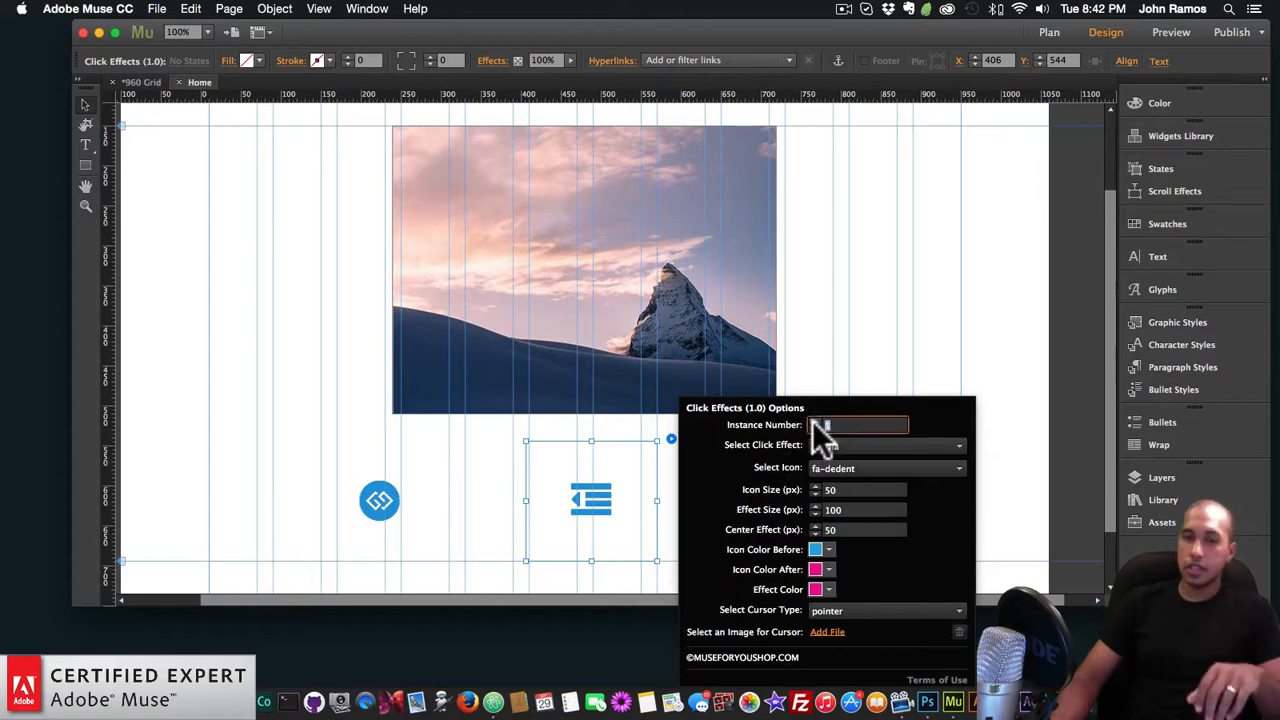
pyautogui.write('2')
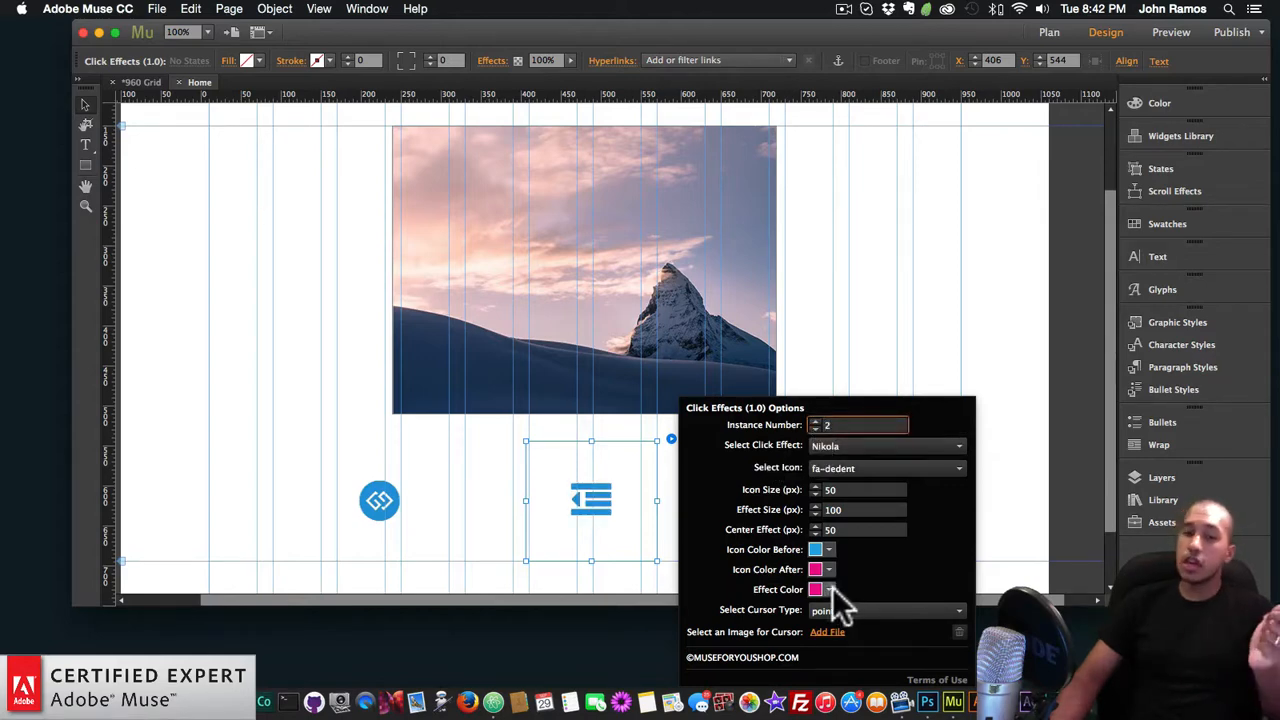
# - Set the effect color of the second trigger's Click Effects widget to cyan (00FFFF) and close its options
pyautogui.click(829, 589)
pyautogui.click(917, 449)
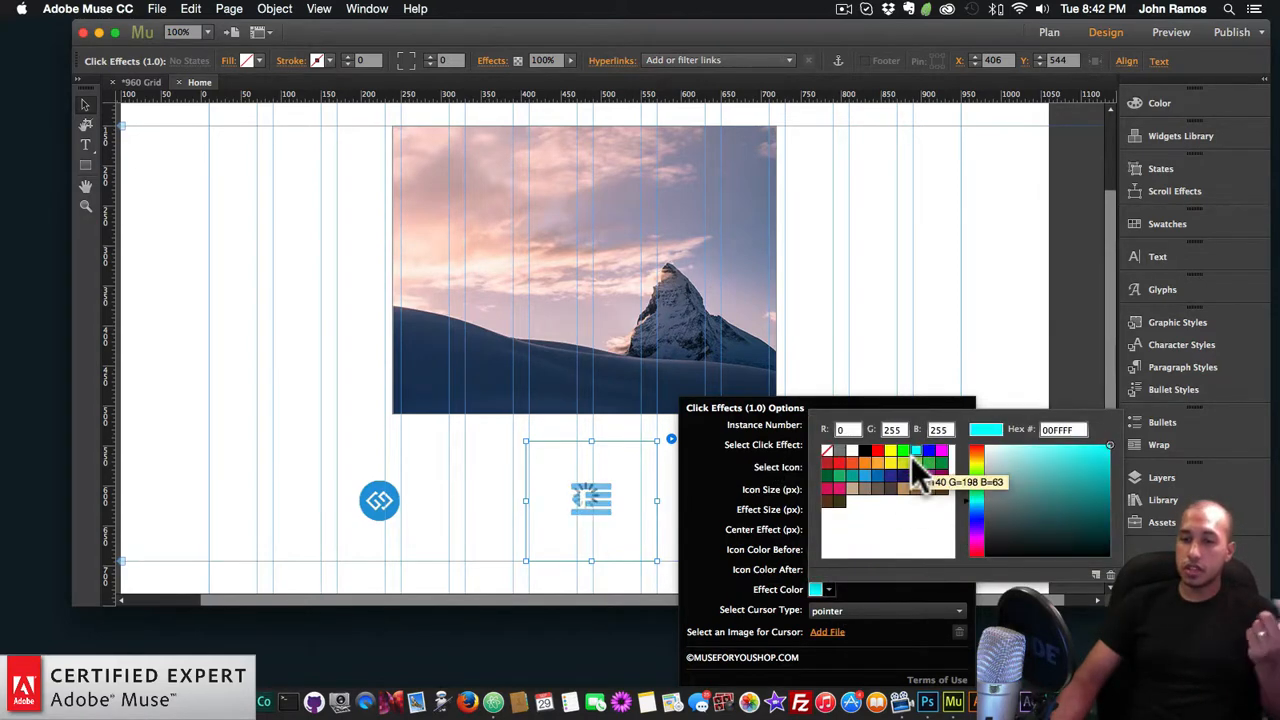
pyautogui.click(756, 521)
pyautogui.click(1016, 303)
# - Set the second trigger's Click Effects icon color after clicking to orange and its icon color before clicking to 00FF00
pyautogui.click(609, 498)
pyautogui.click(610, 510)
pyautogui.click(671, 440)
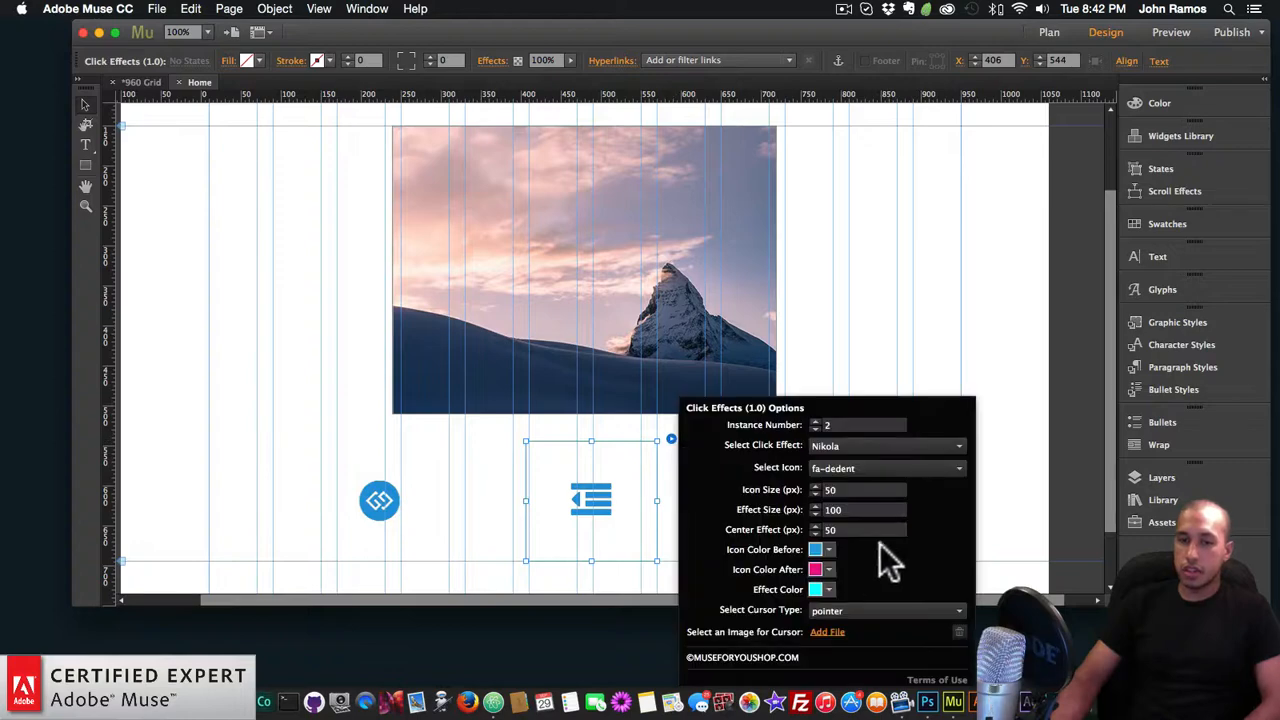
pyautogui.click(827, 570)
pyautogui.click(861, 440)
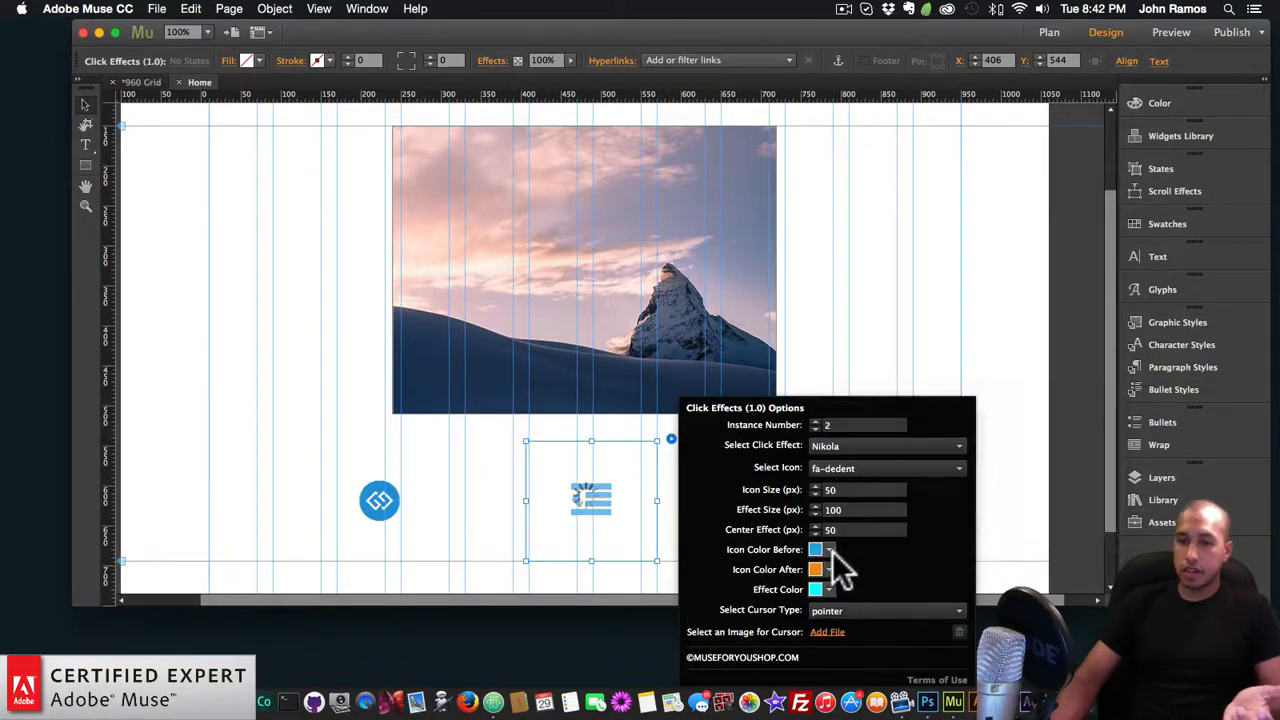
pyautogui.click(829, 550)
pyautogui.click(903, 409)
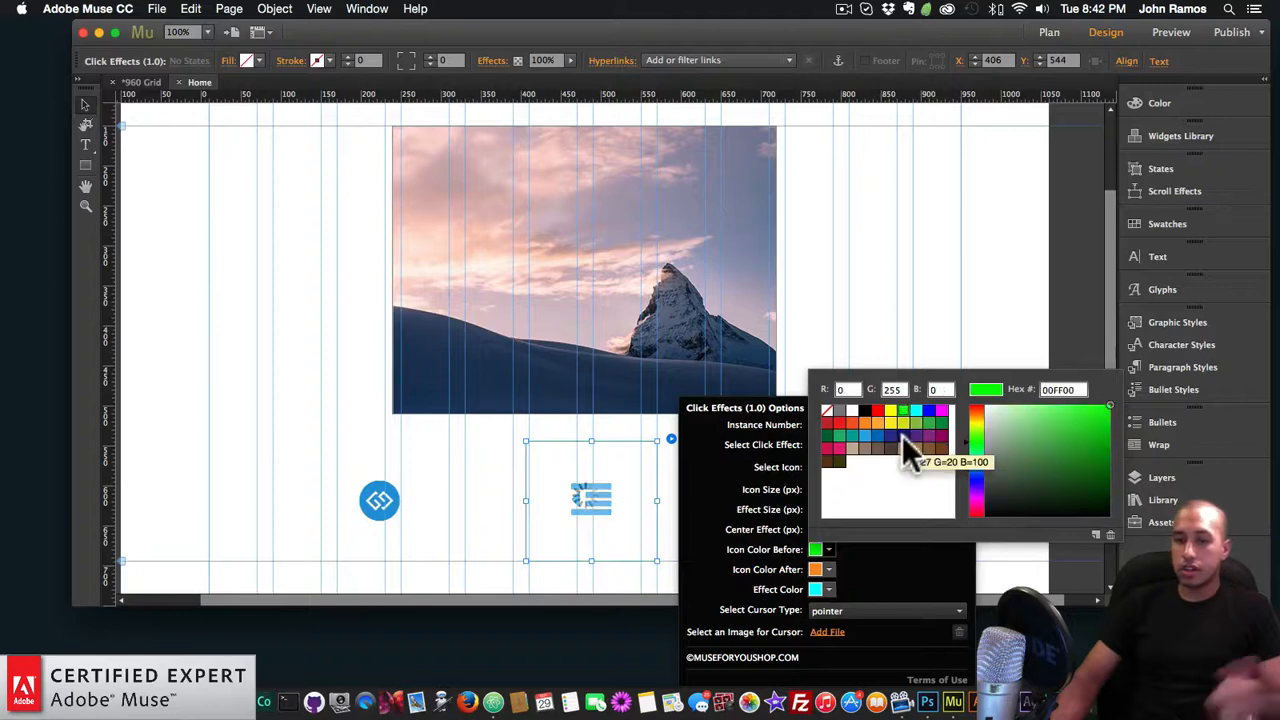
pyautogui.click(1007, 308)
# - Preview the page in Chrome, test the recolored second trigger along with the other two, and return to Adobe Muse
pyautogui.press('shift+super+e')
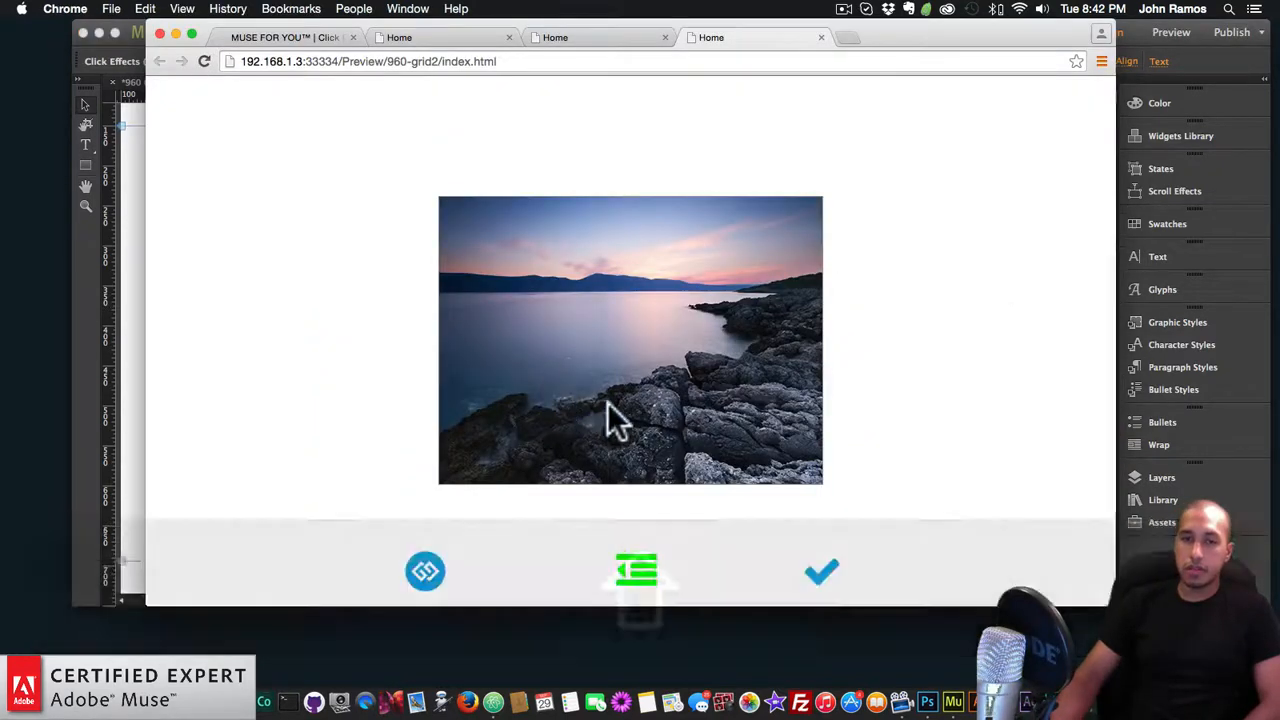
pyautogui.scroll(-3, 608, 406)
pyautogui.click(631, 465)
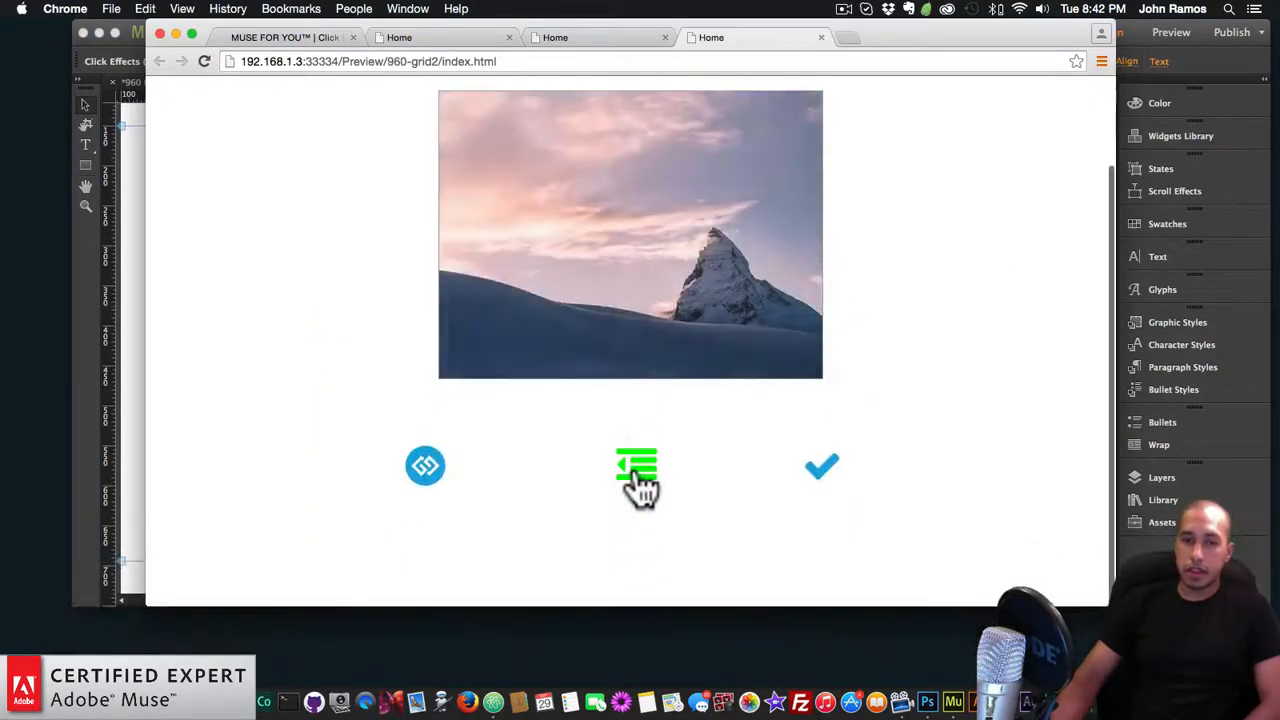
pyautogui.click(822, 466)
pyautogui.click(424, 466)
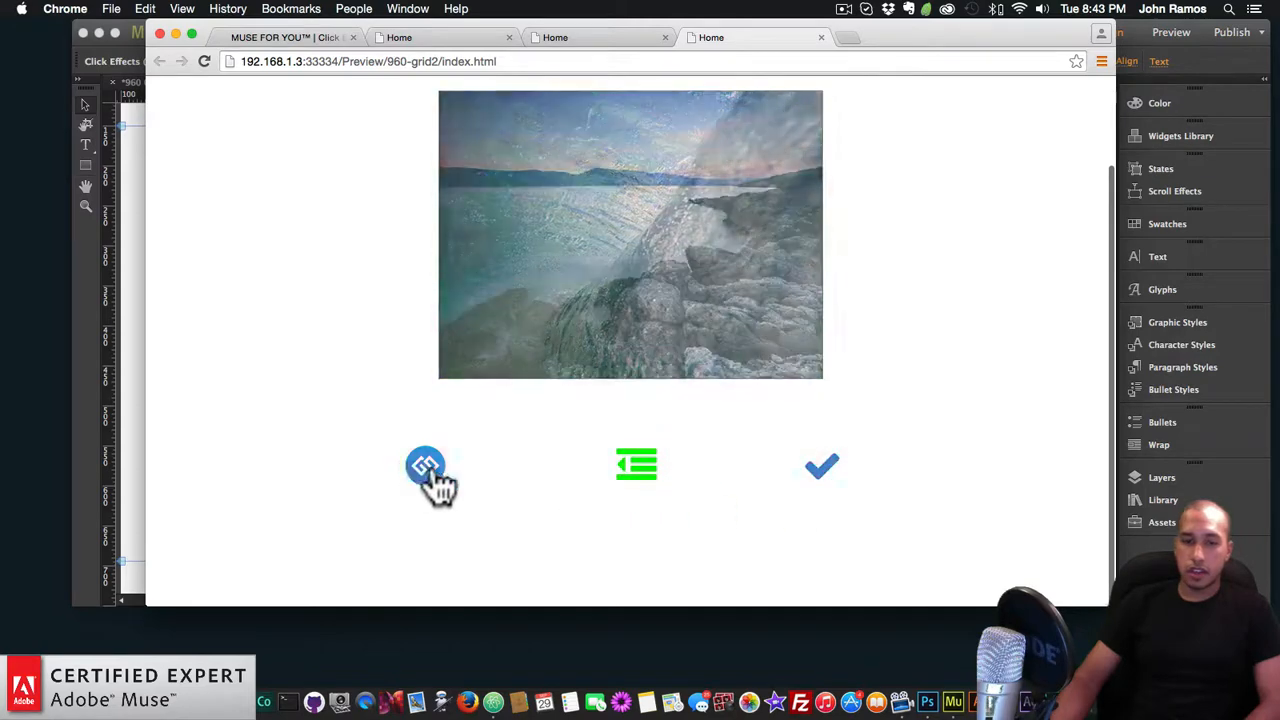
pyautogui.click(799, 466)
pyautogui.click(124, 419)
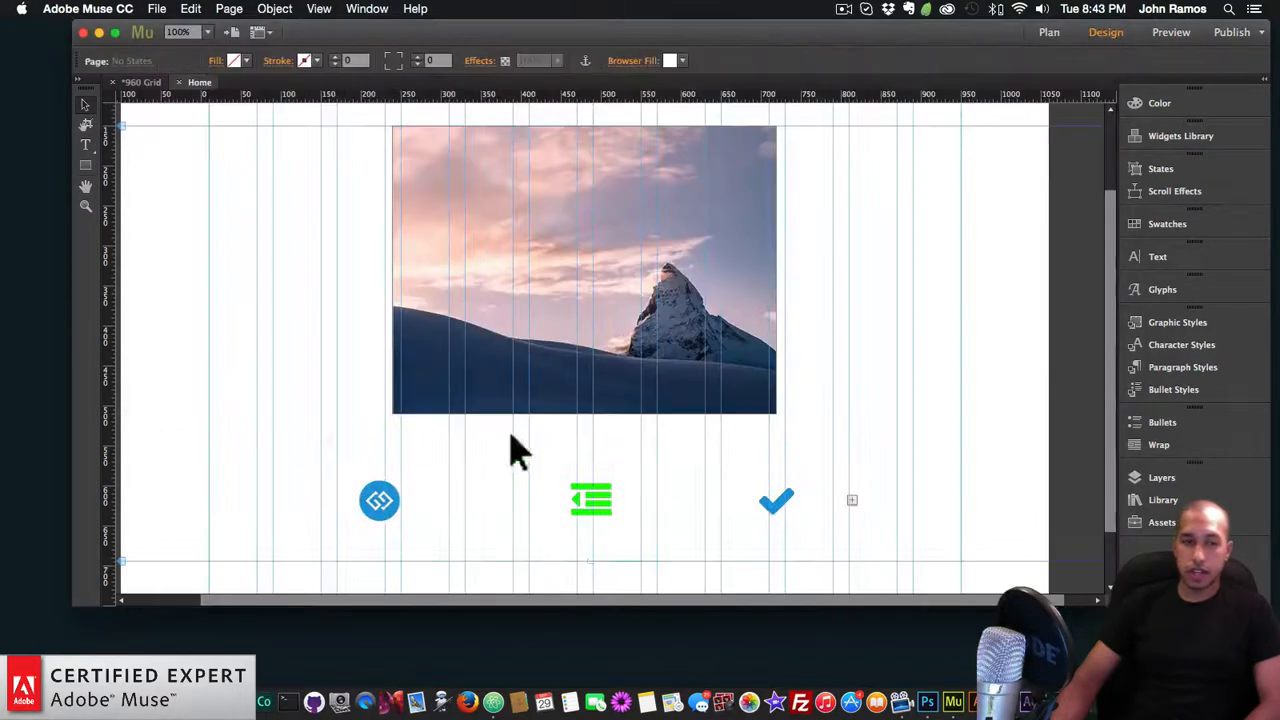
# - Set the instance number of the third trigger's Click Effects widget to 3
pyautogui.click(760, 505)
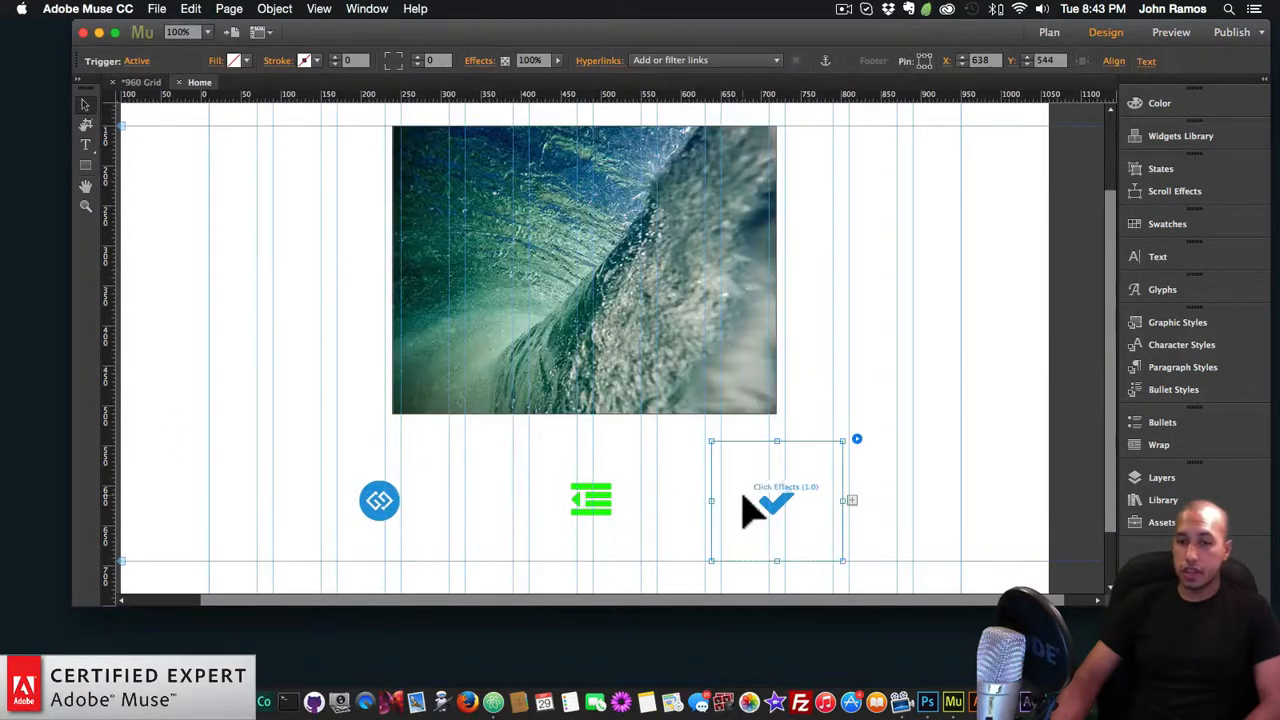
pyautogui.click(856, 440)
pyautogui.write('3')
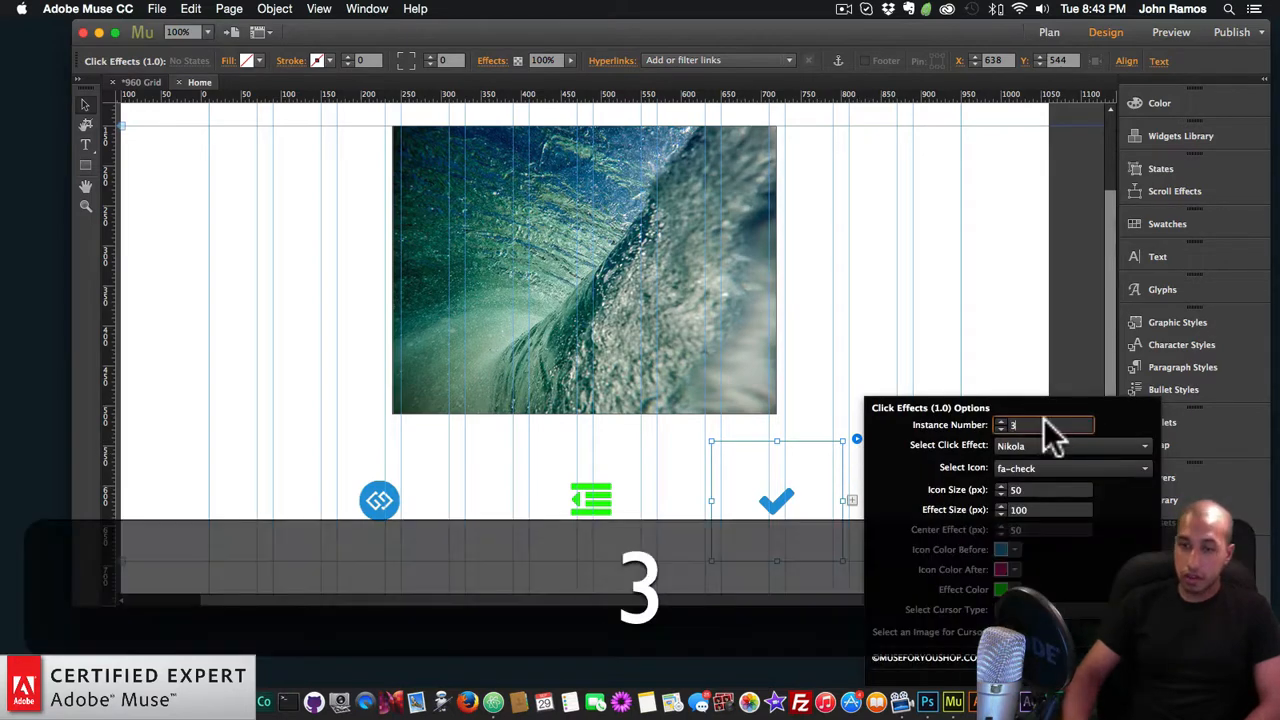
pyautogui.press('Return')
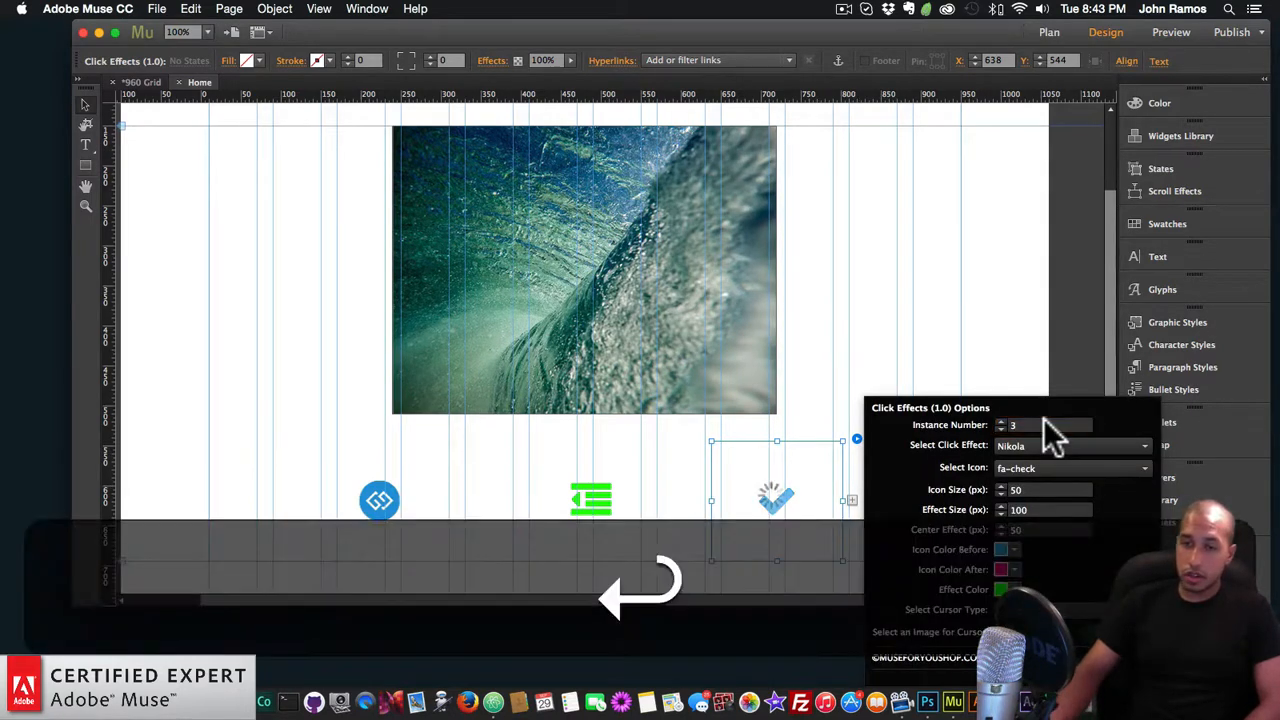
# - Color the third trigger's Click Effects icon yellow (FCEE21) before clicking and red after clicking, with a blue effect color
pyautogui.click(1014, 549)
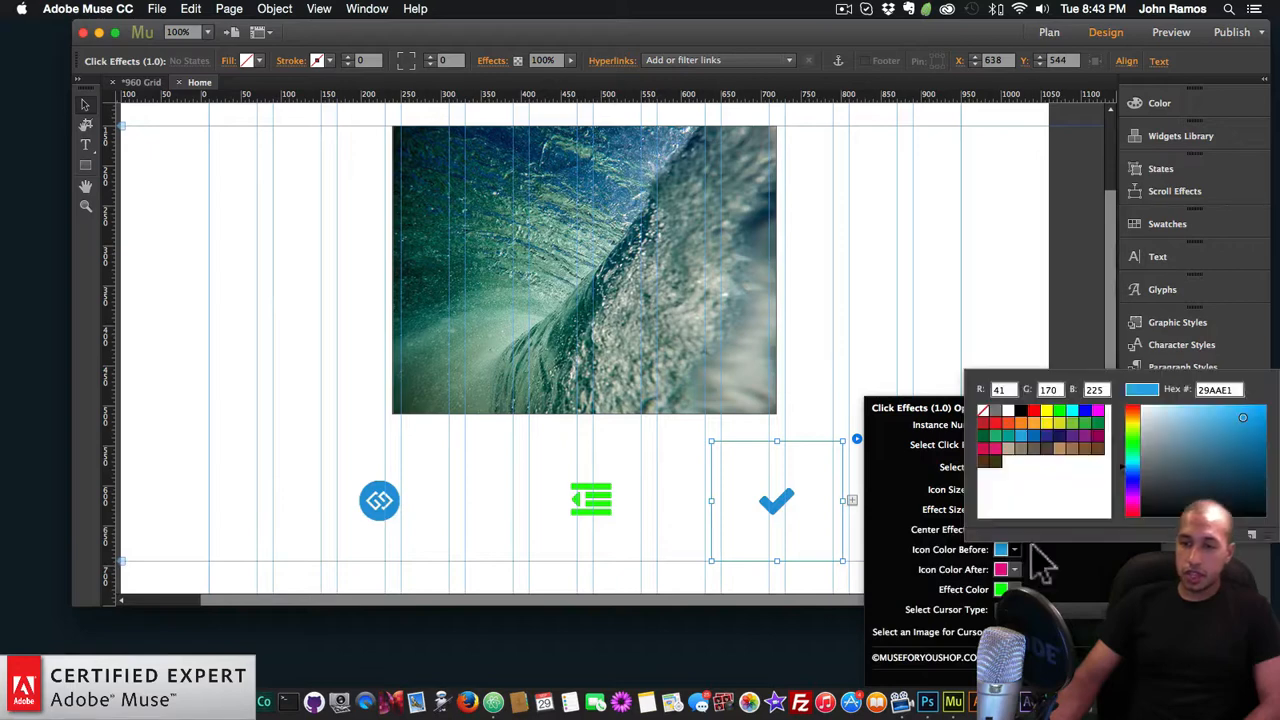
pyautogui.click(1047, 411)
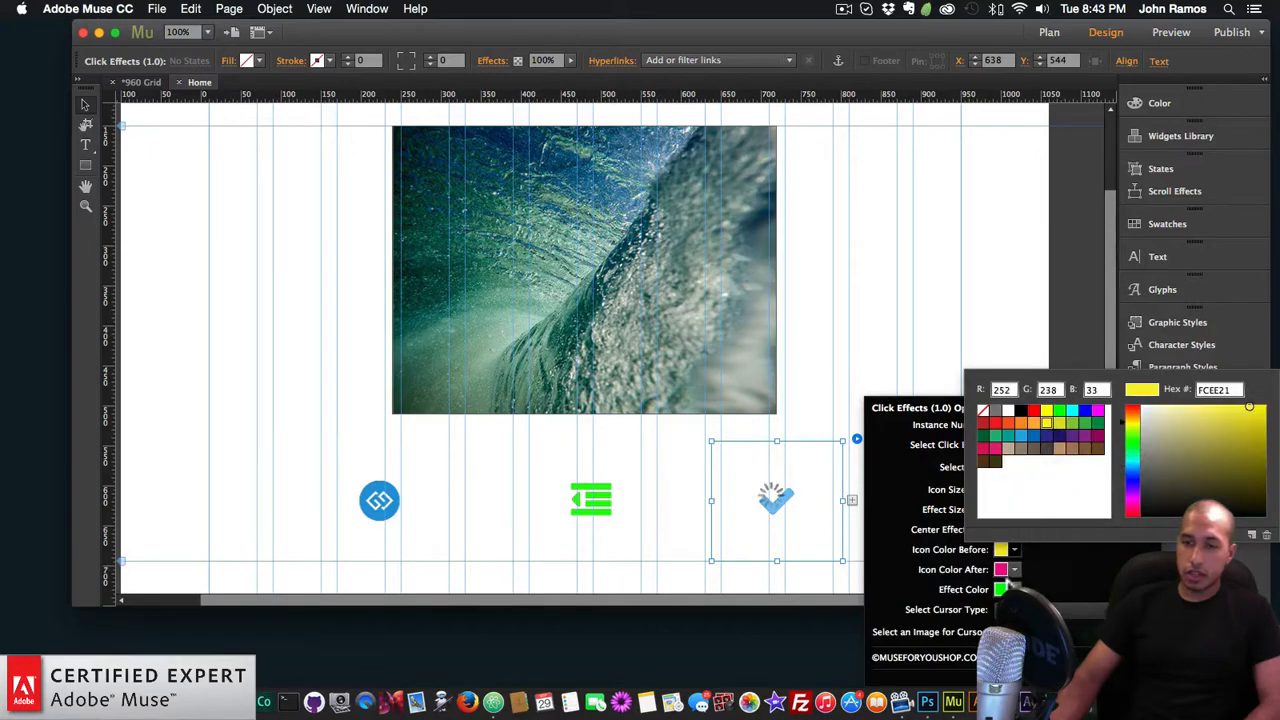
pyautogui.click(1014, 569)
pyautogui.click(1014, 589)
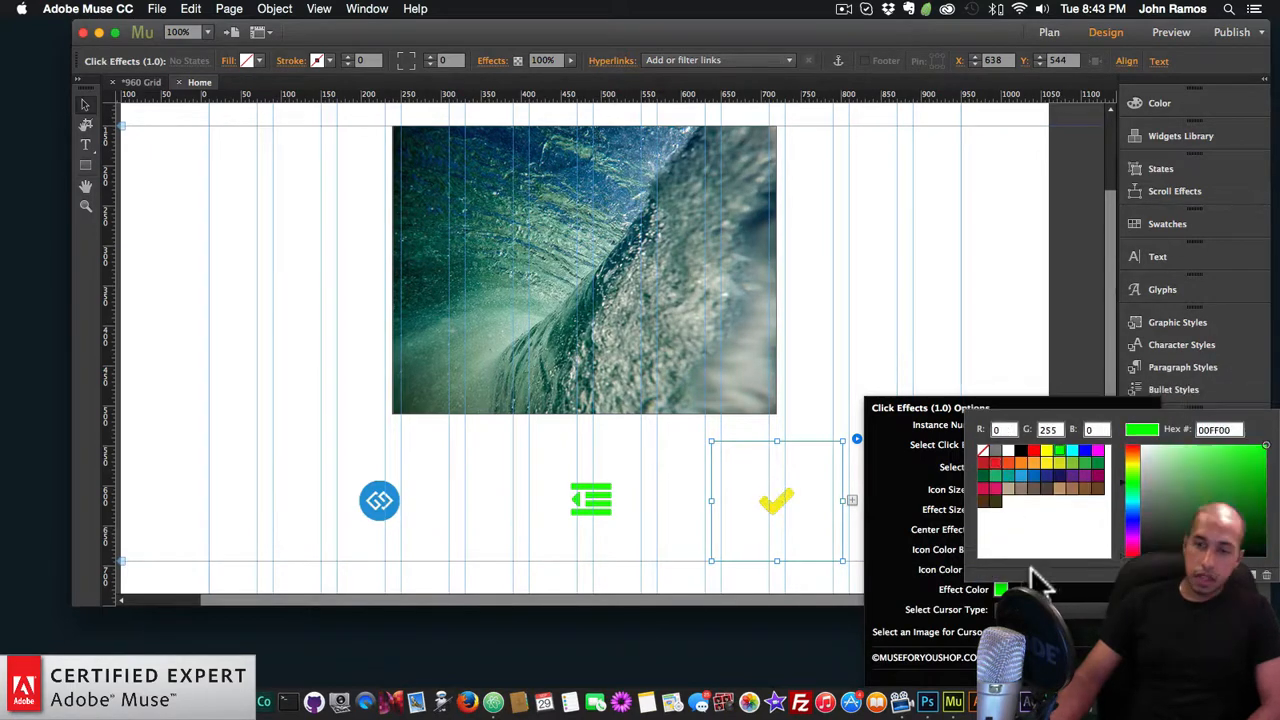
pyautogui.click(1021, 476)
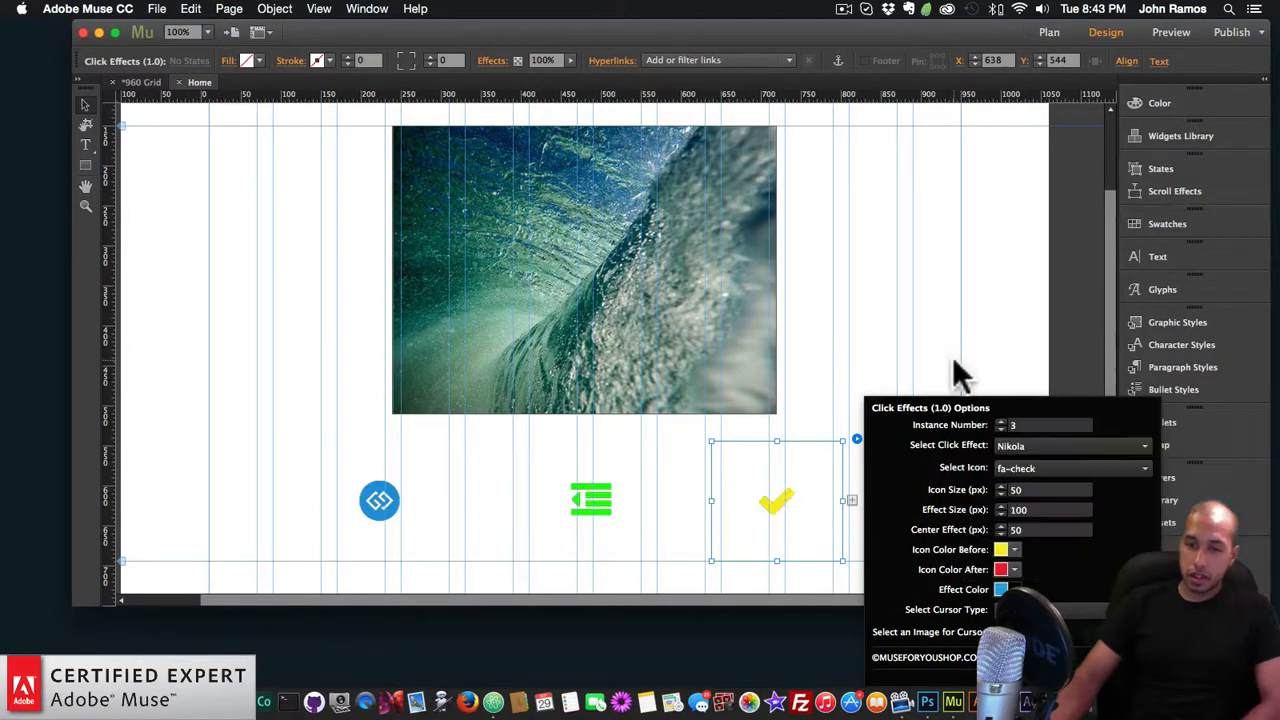
# - Preview the page in Chrome, test all three triggers with the recolored checkmark, and return to Adobe Muse
pyautogui.press('shift+super+e')
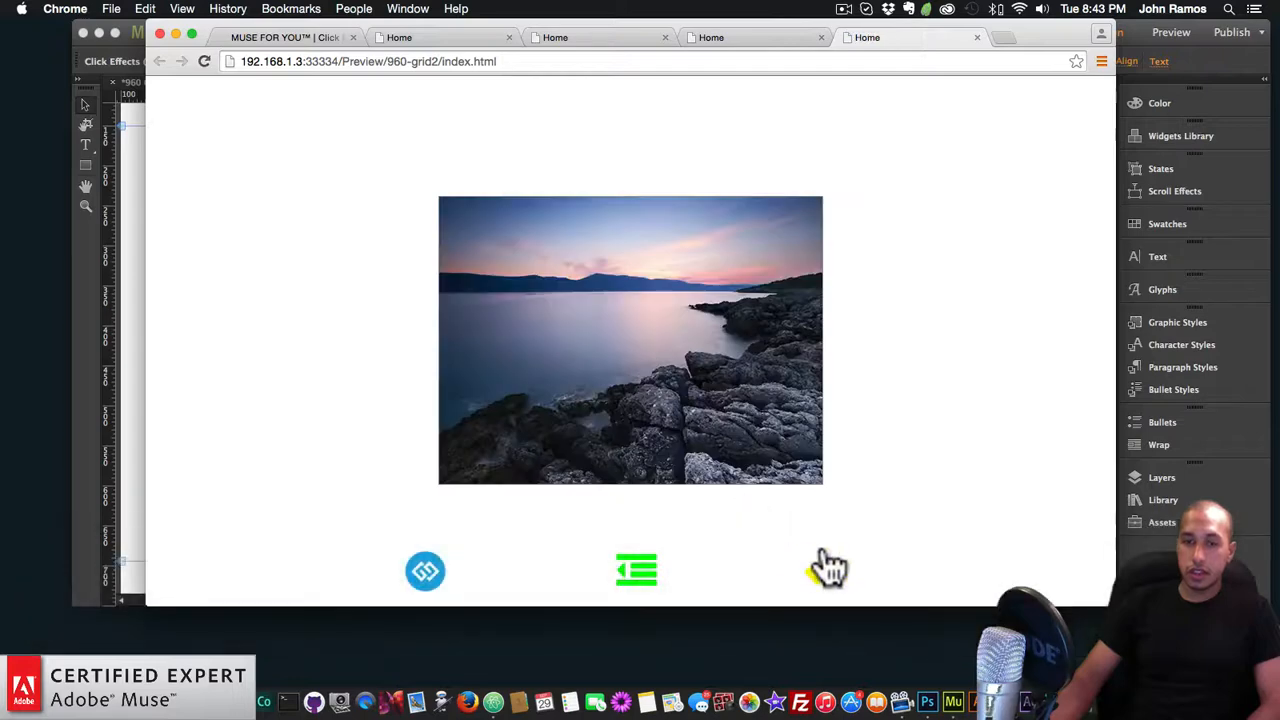
pyautogui.scroll(-2, 830, 580)
pyautogui.click(820, 474)
pyautogui.click(641, 470)
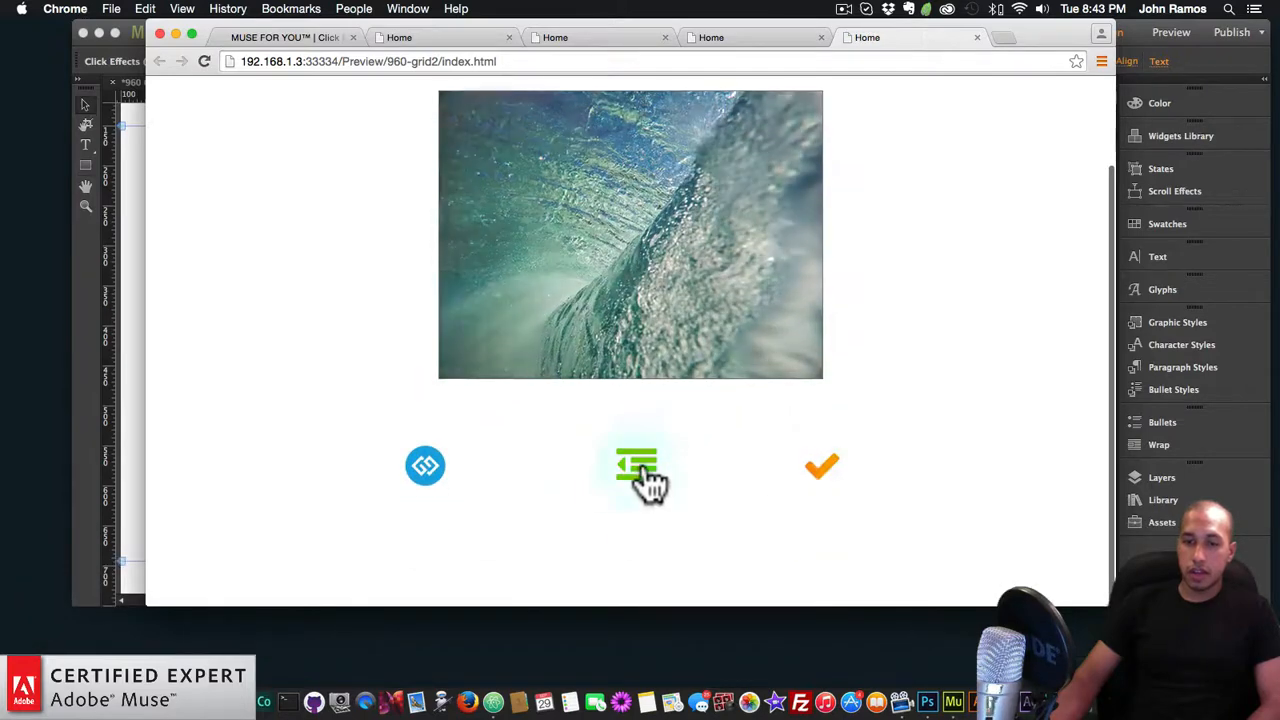
pyautogui.click(424, 482)
pyautogui.click(645, 472)
pyautogui.click(826, 470)
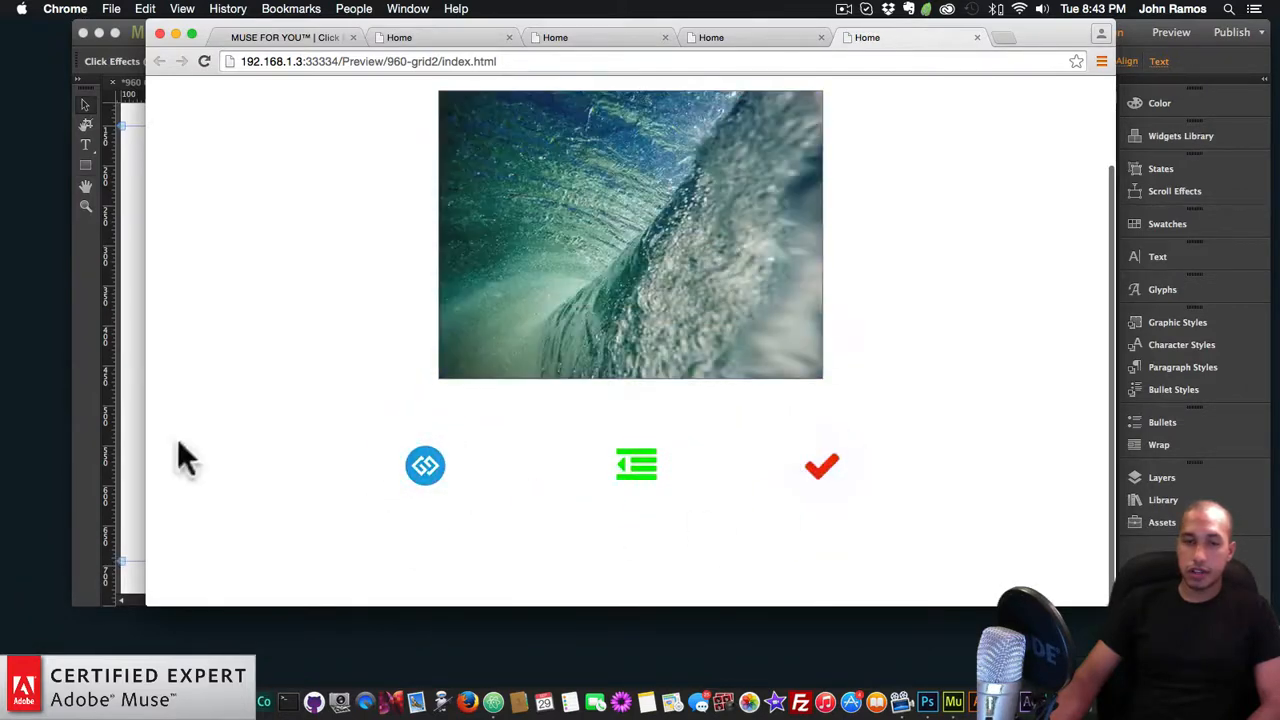
pyautogui.click(132, 438)
# - Set the cursor type of the second trigger's Click Effects widget to alias and close its options
pyautogui.click(618, 490)
pyautogui.click(603, 503)
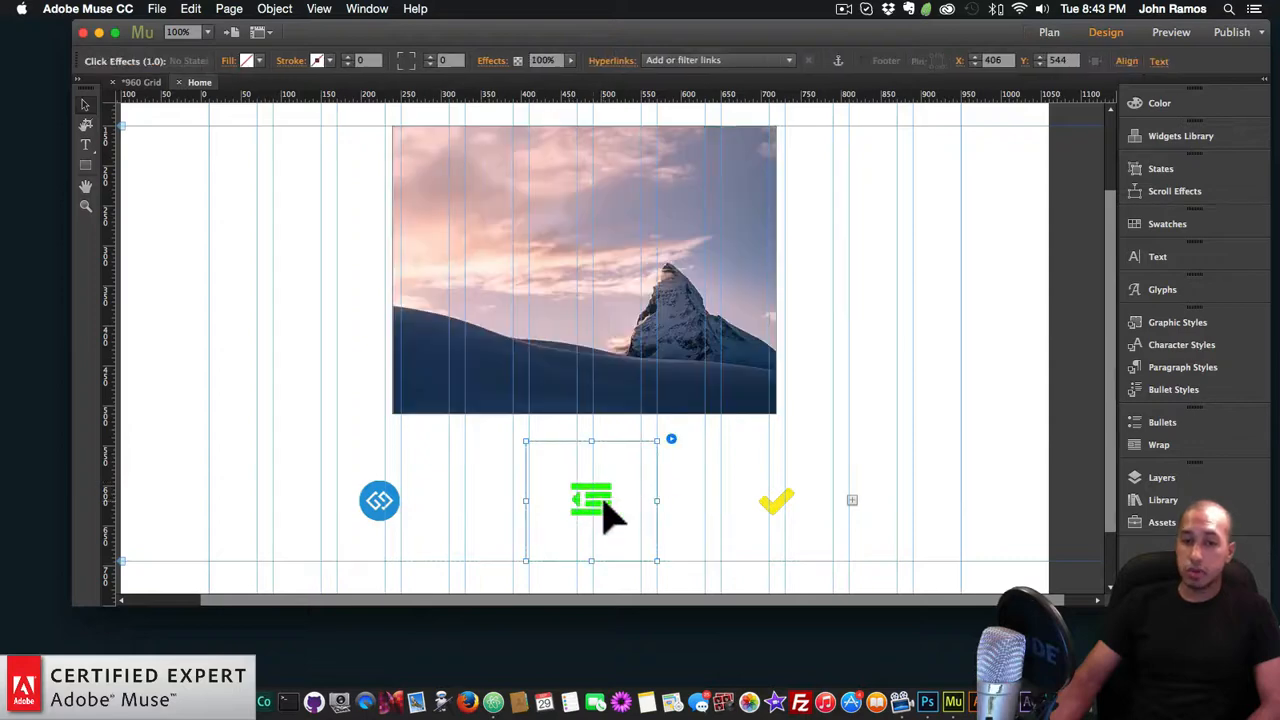
pyautogui.click(672, 441)
pyautogui.click(846, 603)
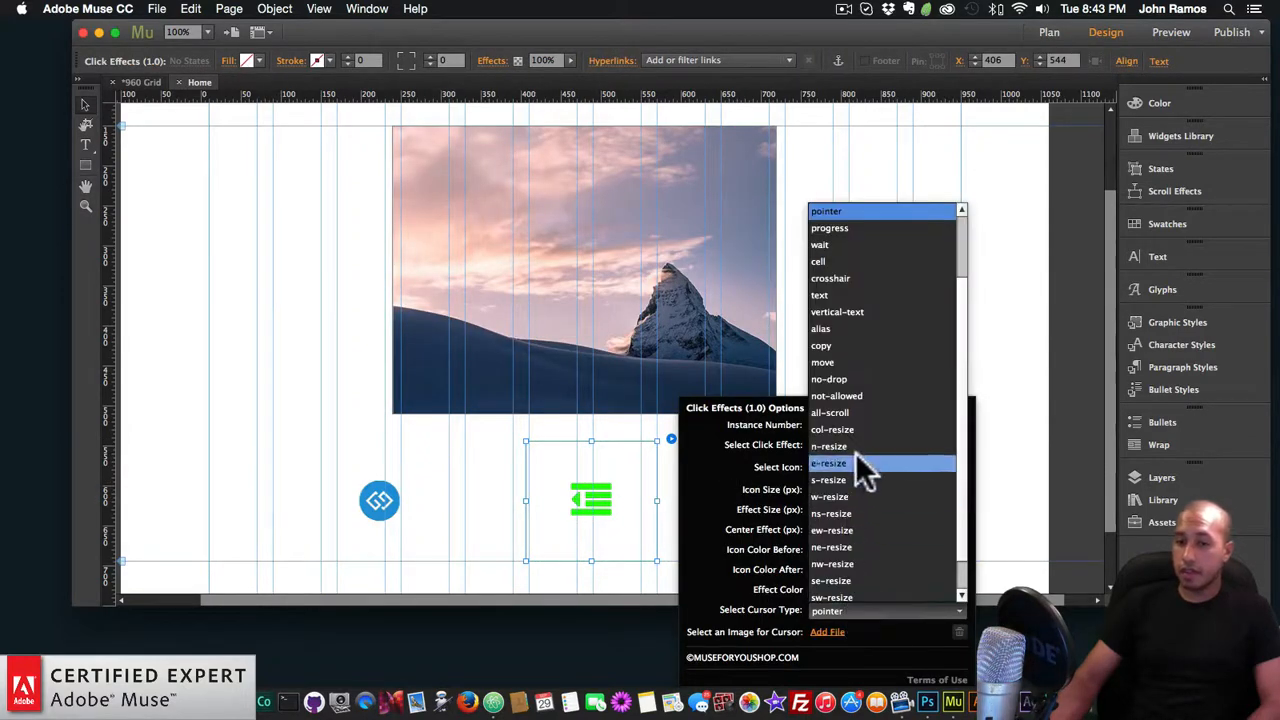
pyautogui.click(831, 326)
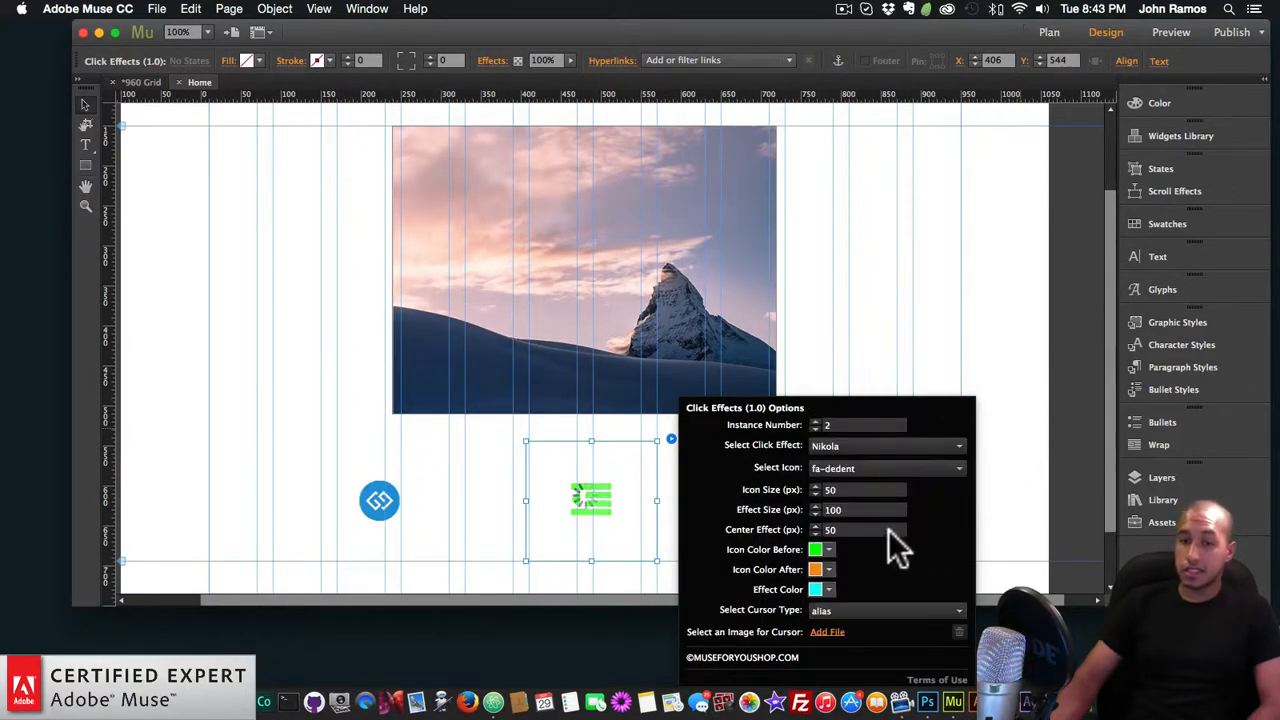
pyautogui.click(843, 523)
# - Set the third trigger's Click Effects cursor type to help and its cursor image to muse-for-you-facebook-profile-picture copy.png
pyautogui.click(780, 510)
pyautogui.click(857, 440)
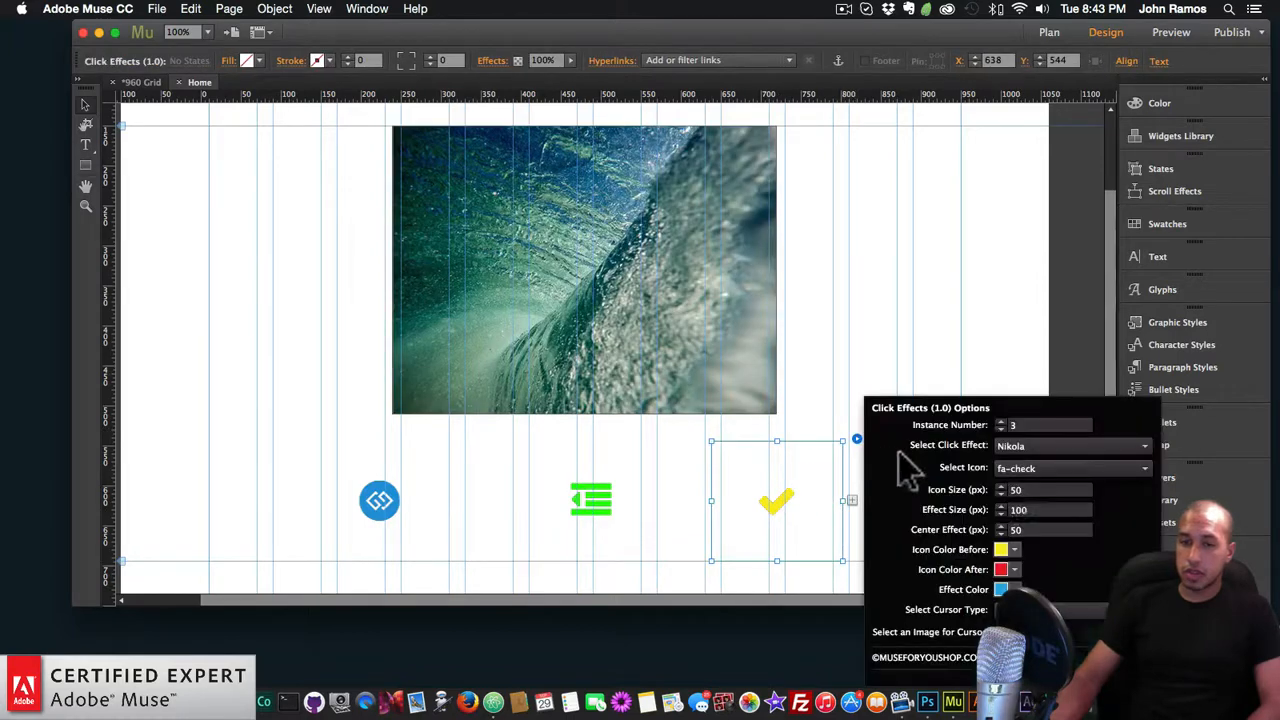
pyautogui.click(1040, 609)
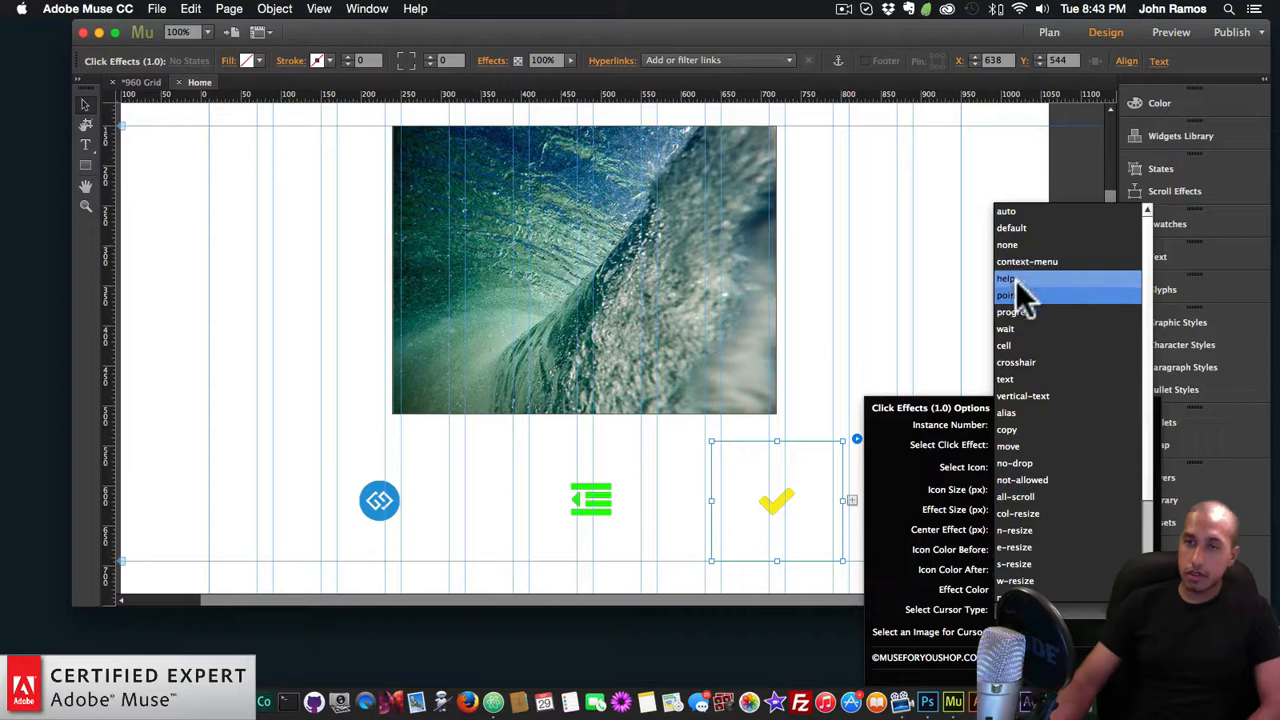
pyautogui.click(1016, 282)
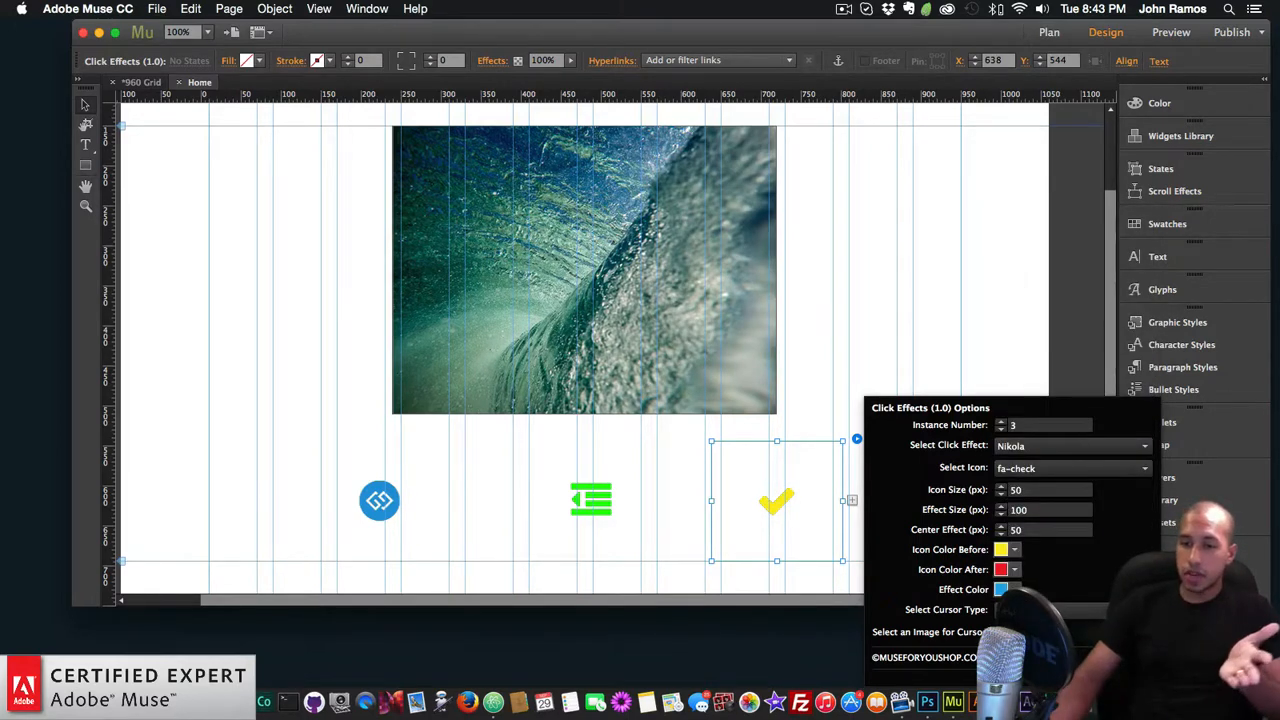
pyautogui.click(1008, 632)
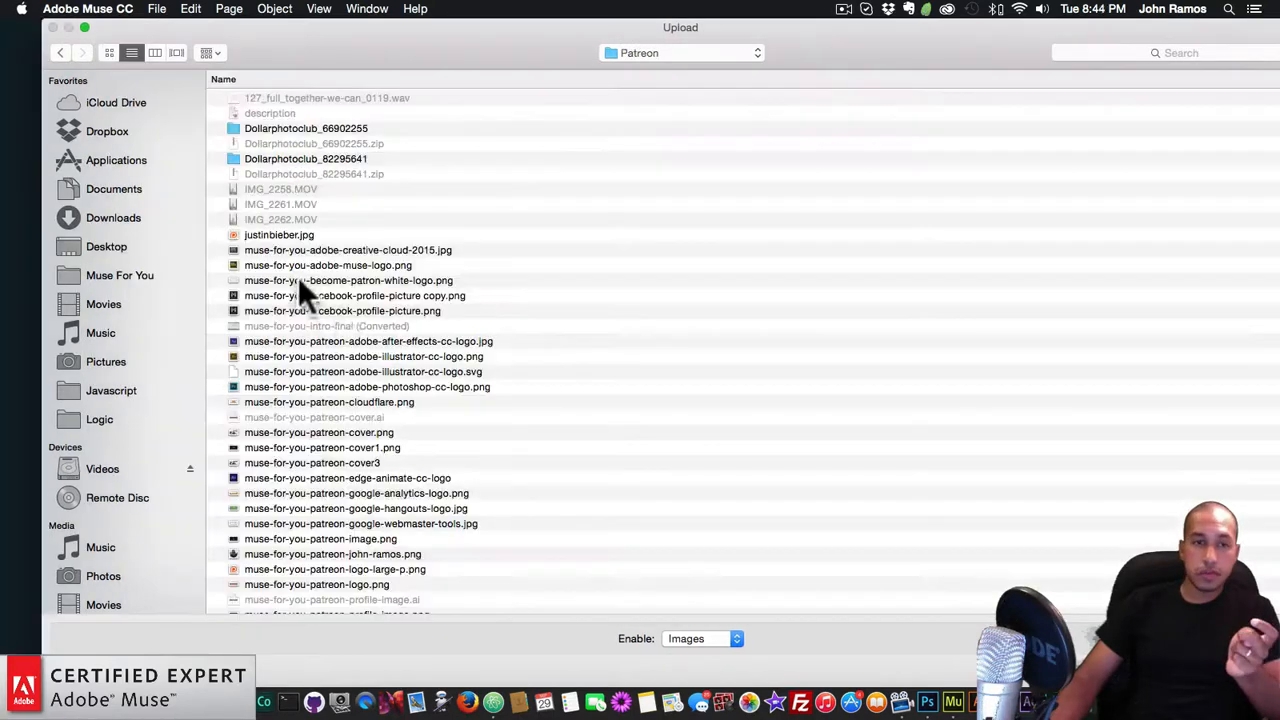
pyautogui.doubleClick(368, 294)
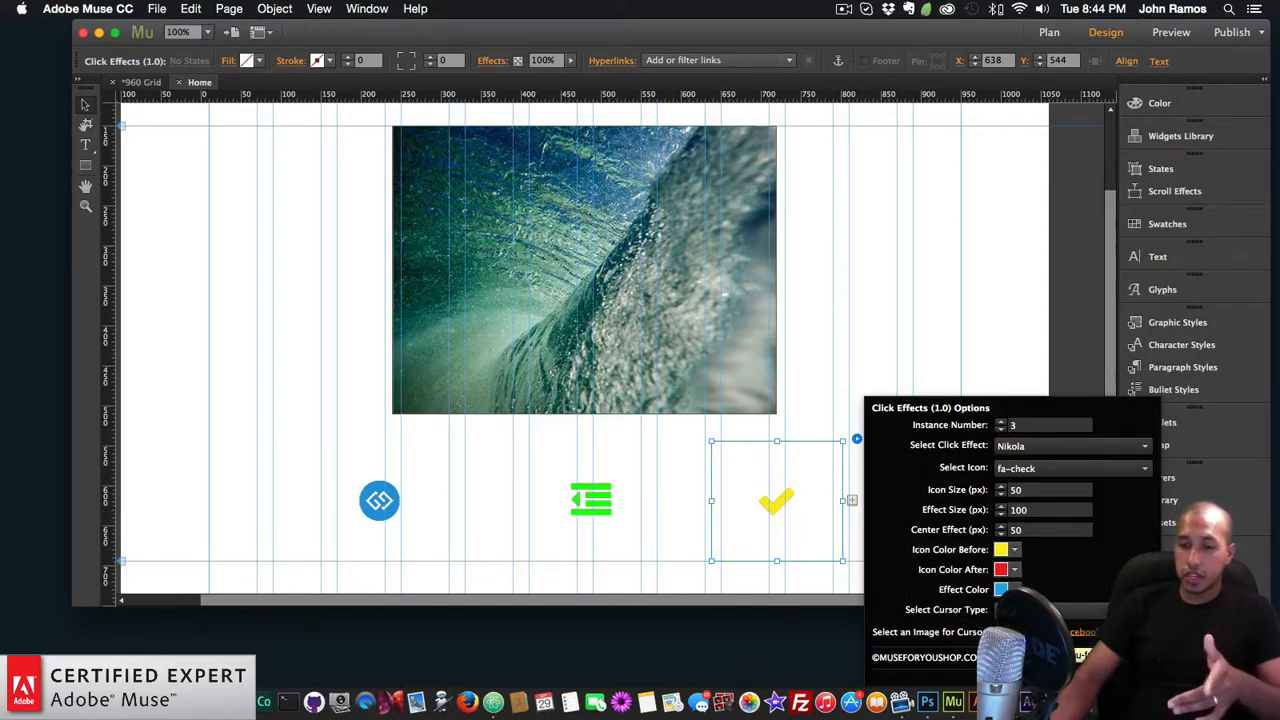
# - Preview the page in Chrome, test each trigger's cursor and click effect, and return to Adobe Muse
pyautogui.press('shift+super+e')
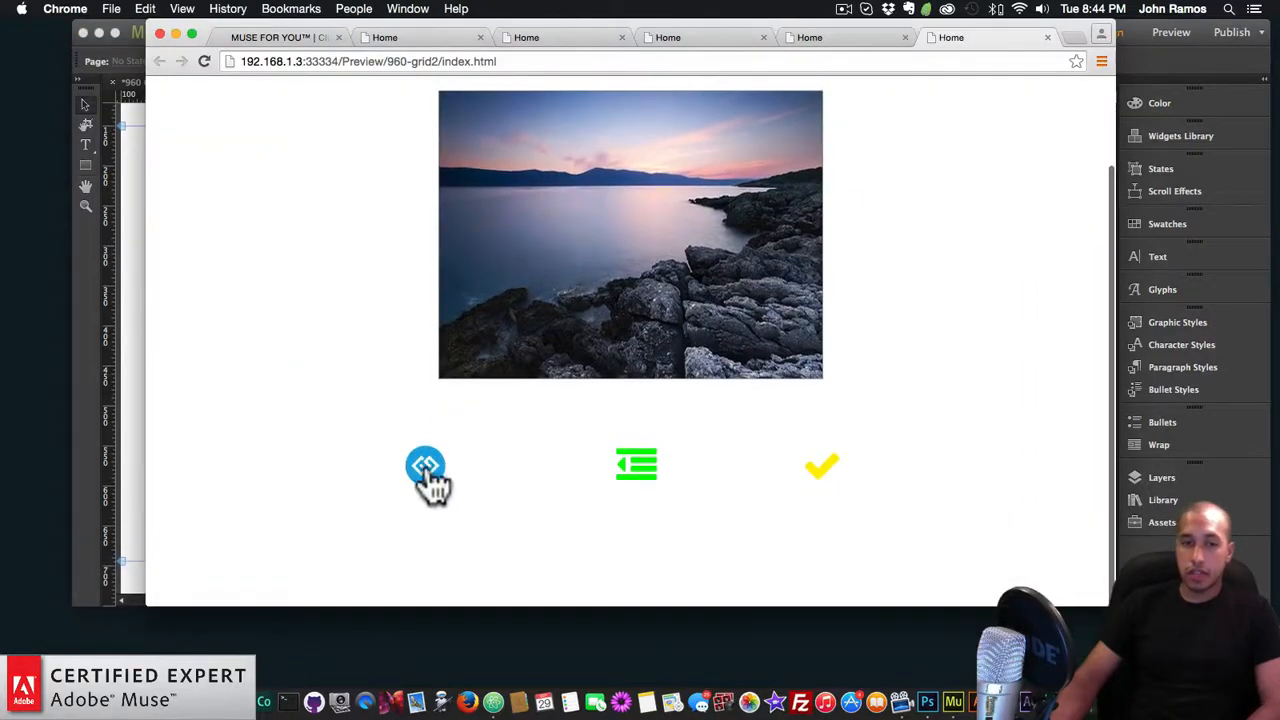
pyautogui.click(425, 470)
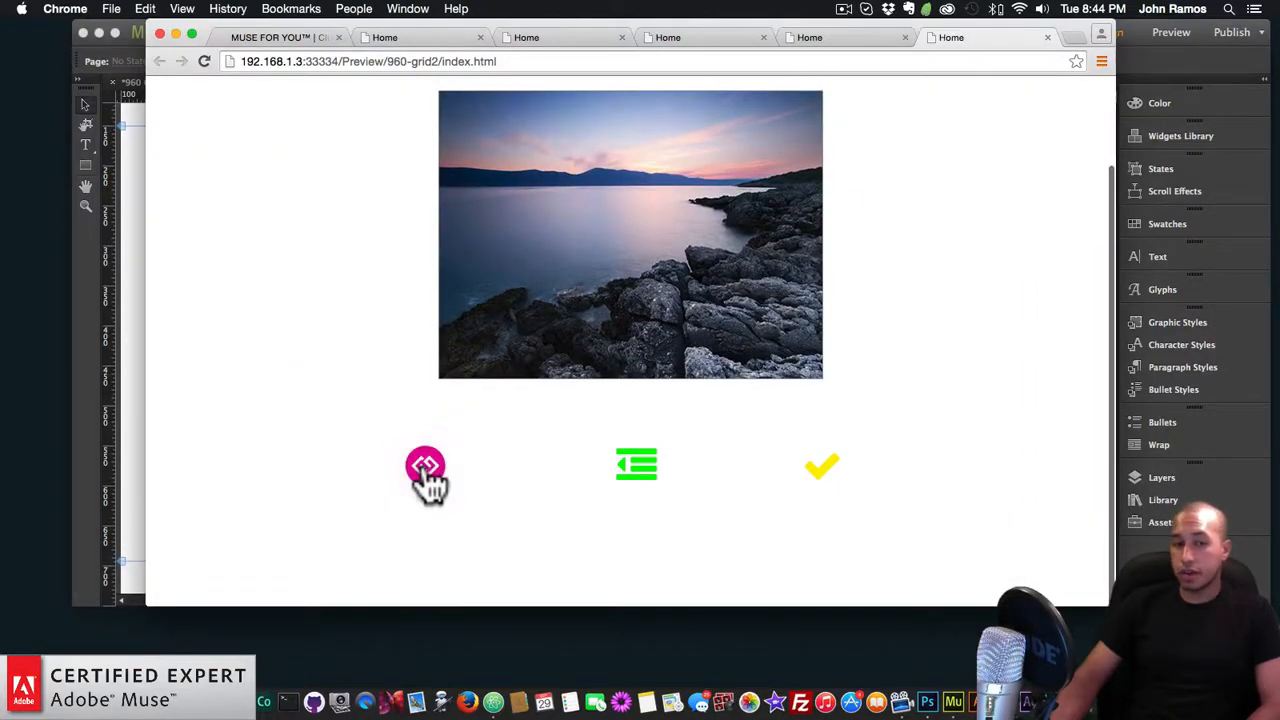
pyautogui.click(632, 472)
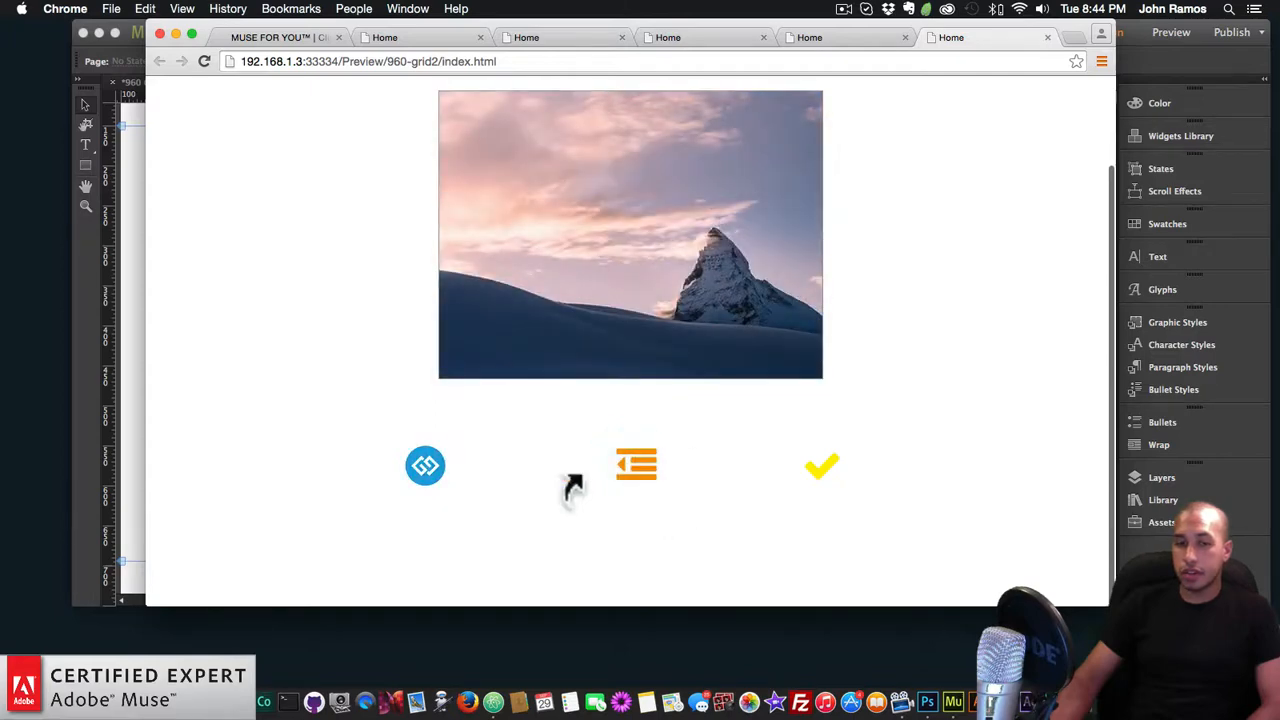
pyautogui.click(432, 478)
pyautogui.click(785, 474)
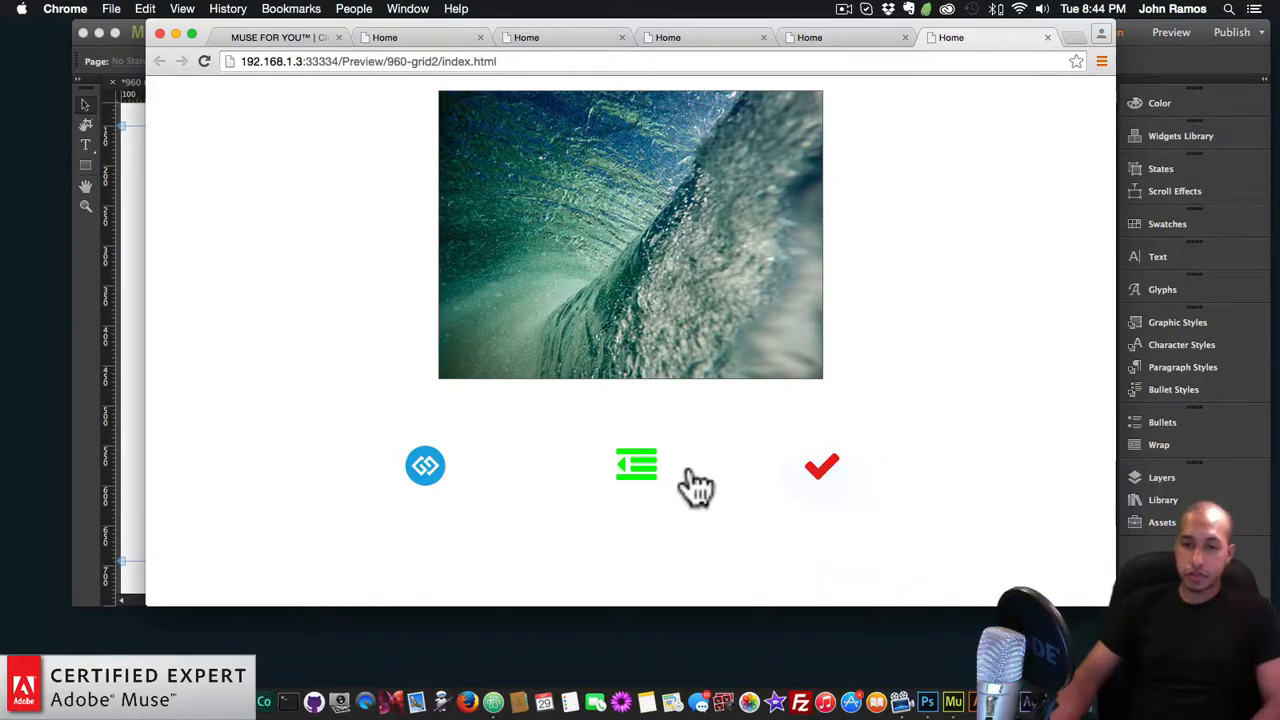
pyautogui.click(622, 469)
pyautogui.click(414, 462)
pyautogui.click(676, 475)
pyautogui.click(828, 469)
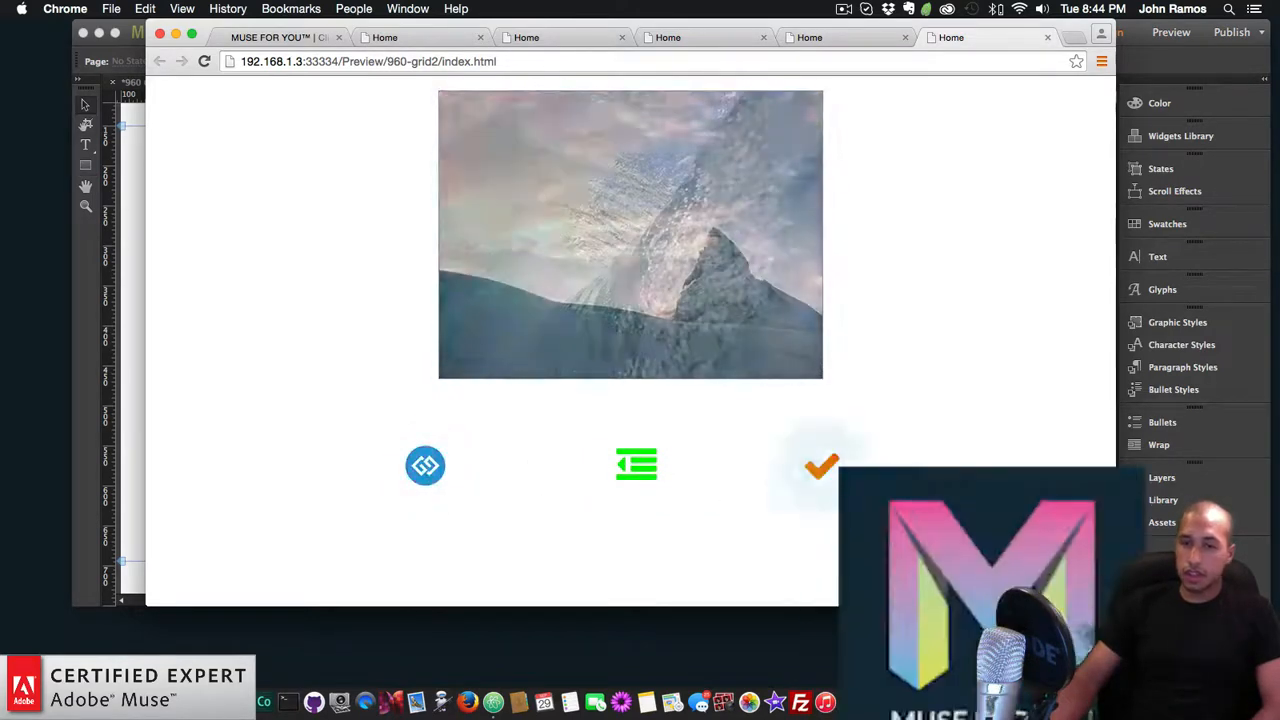
pyautogui.press('super+Tab')
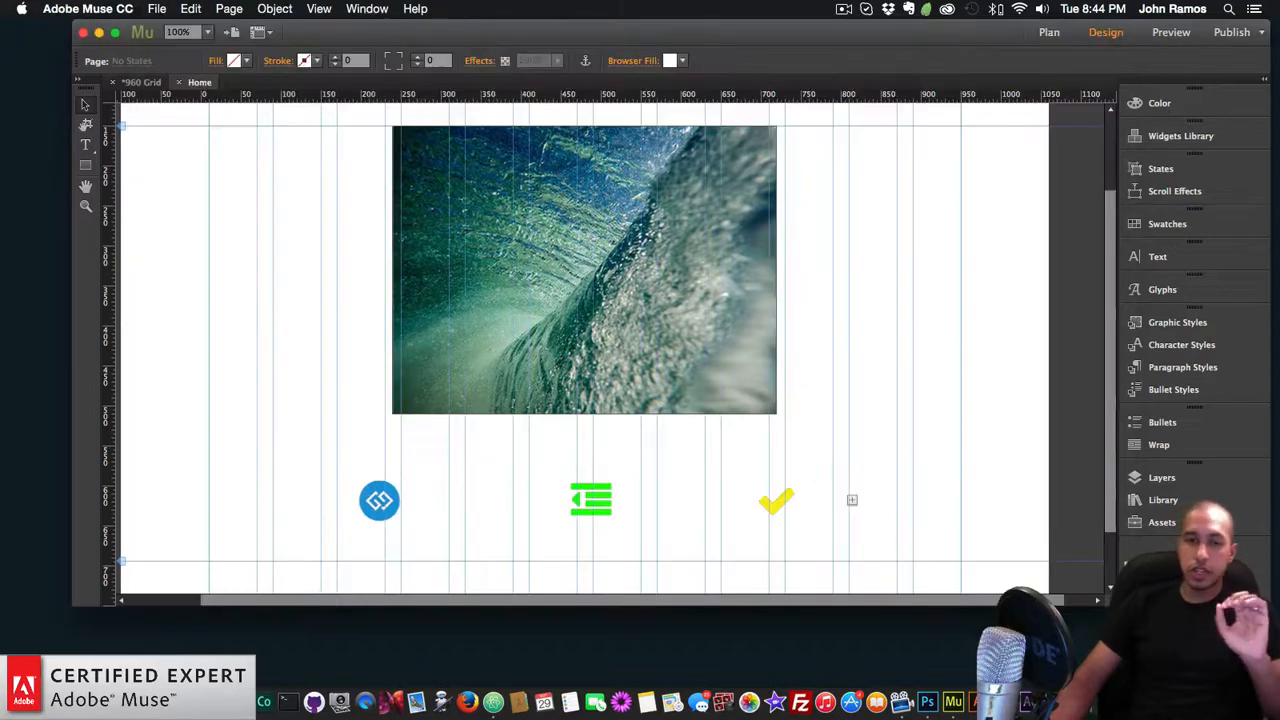
# - Review the composition options, the first trigger's Click Effects options and the list of available click effects, then deselect everything
pyautogui.click(786, 502)
pyautogui.click(783, 488)
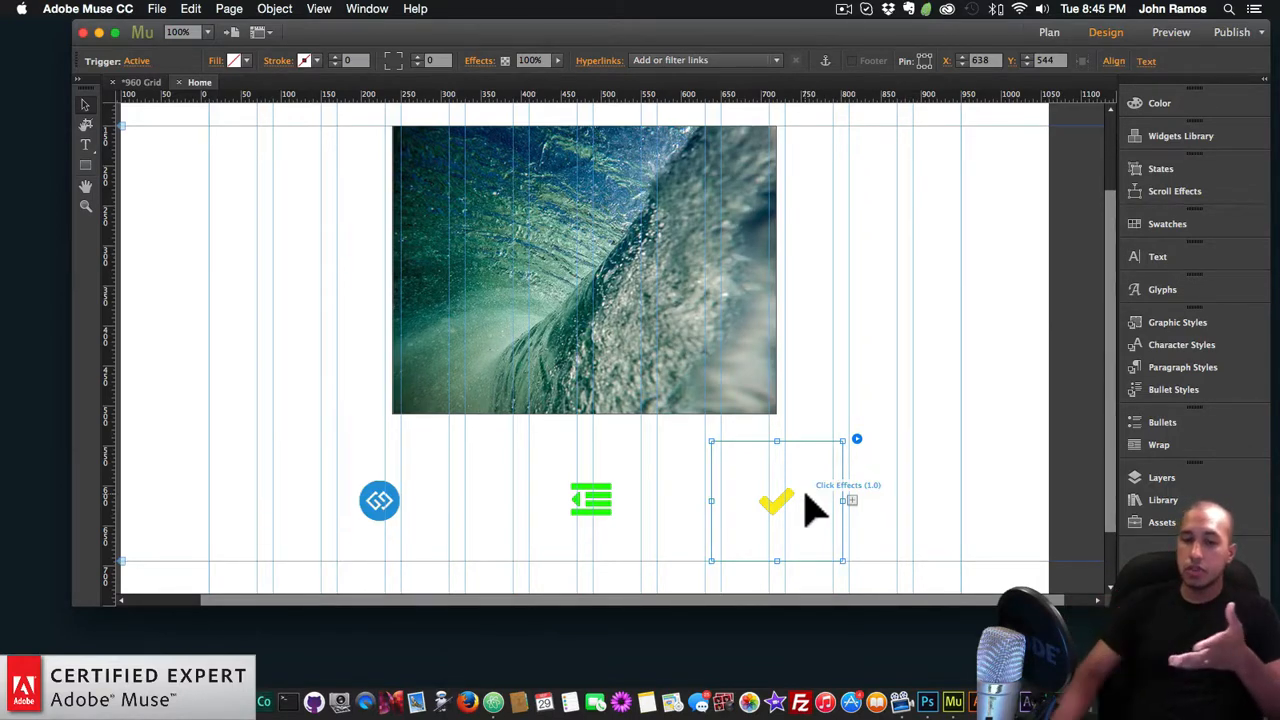
pyautogui.click(410, 495)
pyautogui.click(457, 440)
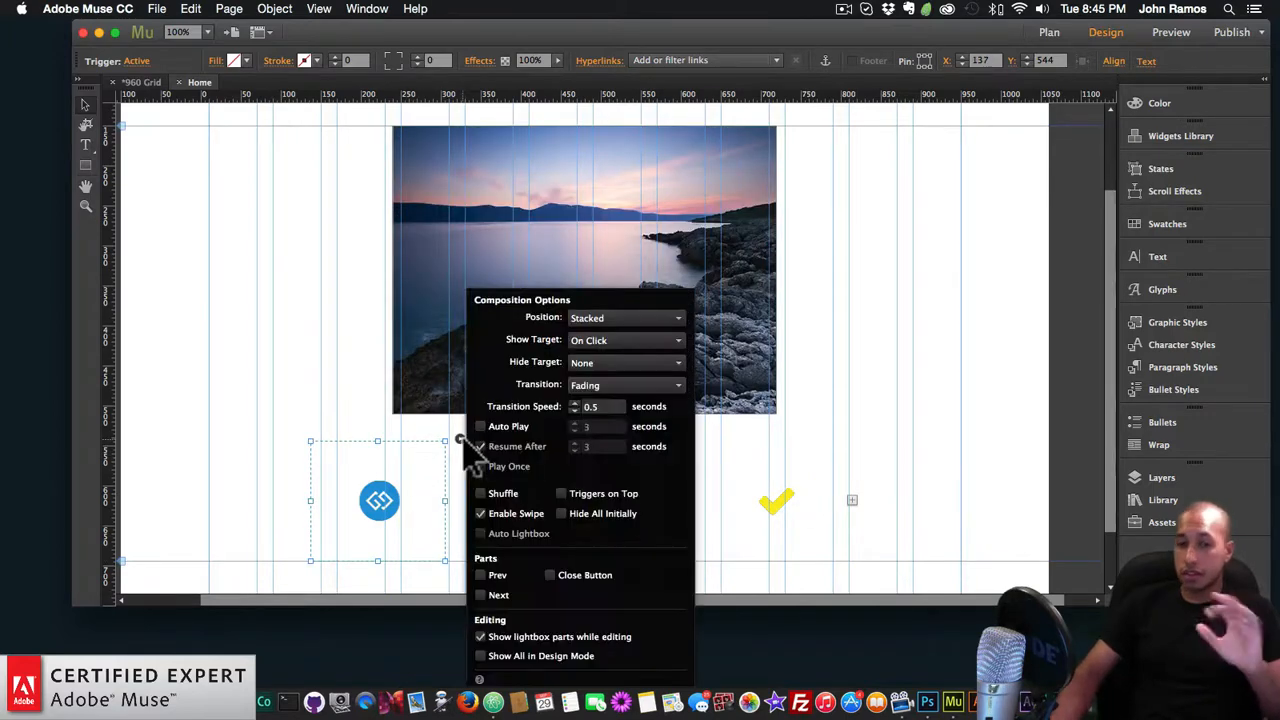
pyautogui.click(395, 500)
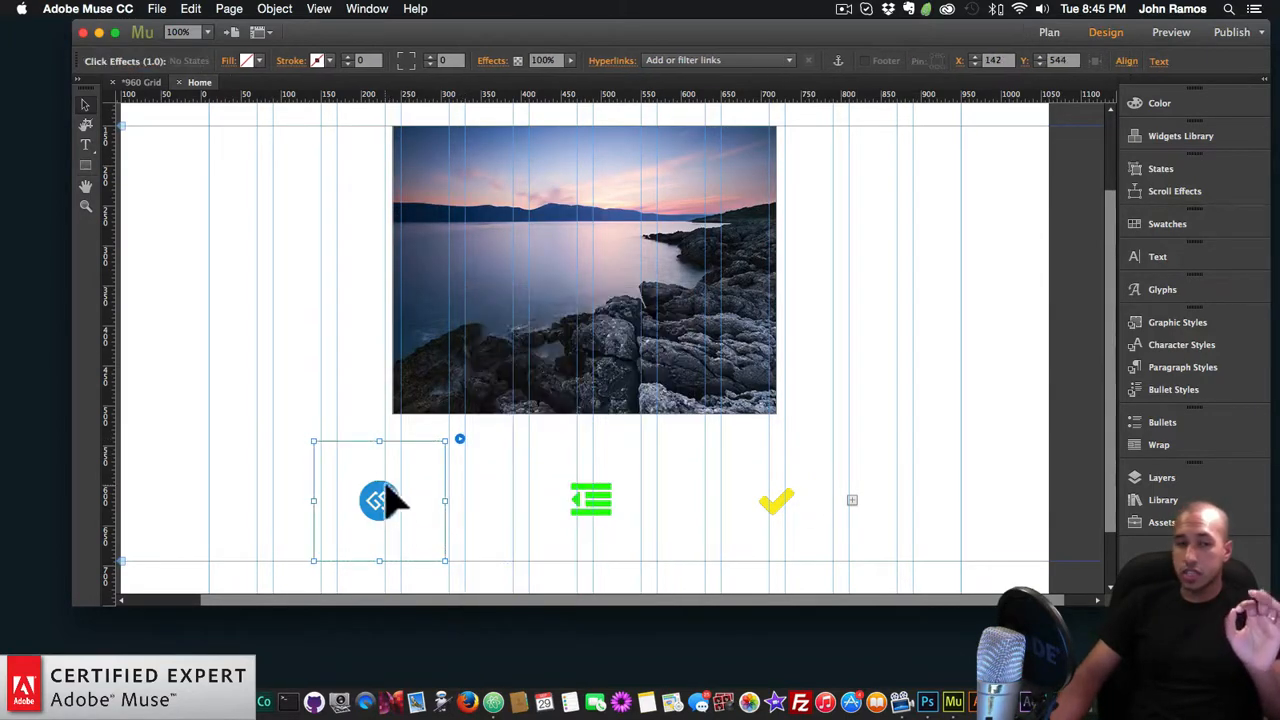
pyautogui.click(459, 440)
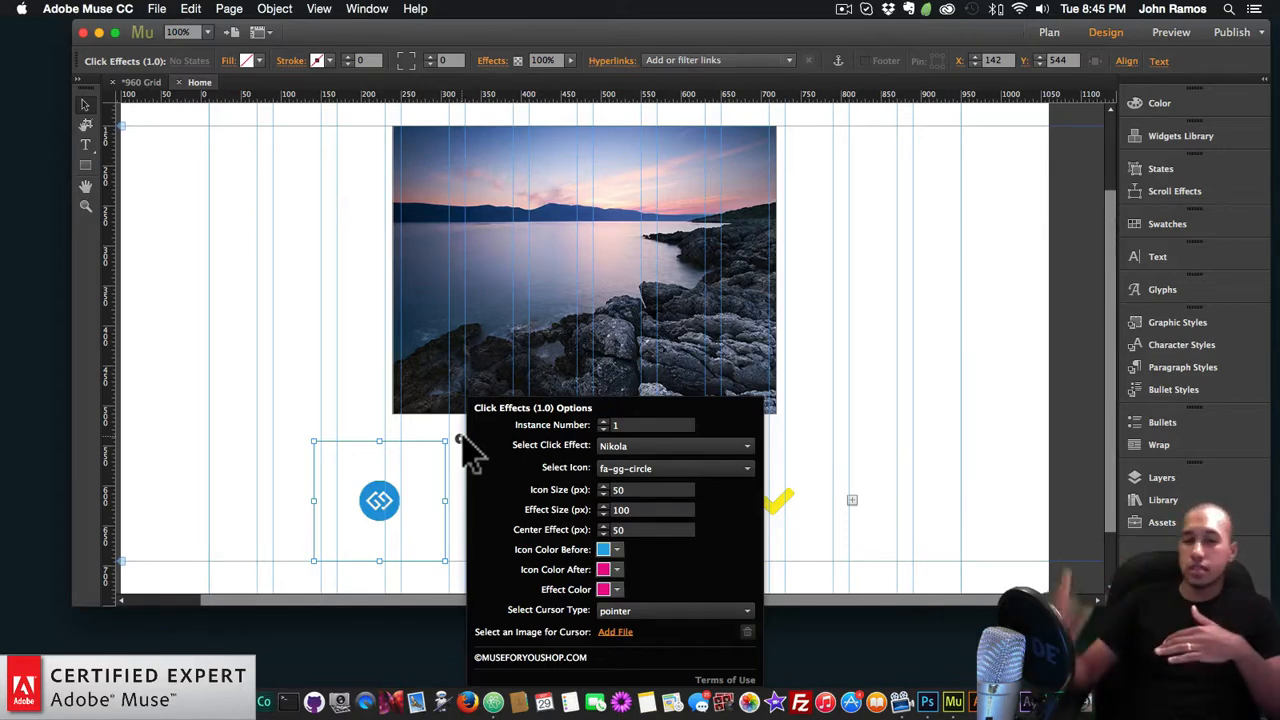
pyautogui.click(623, 443)
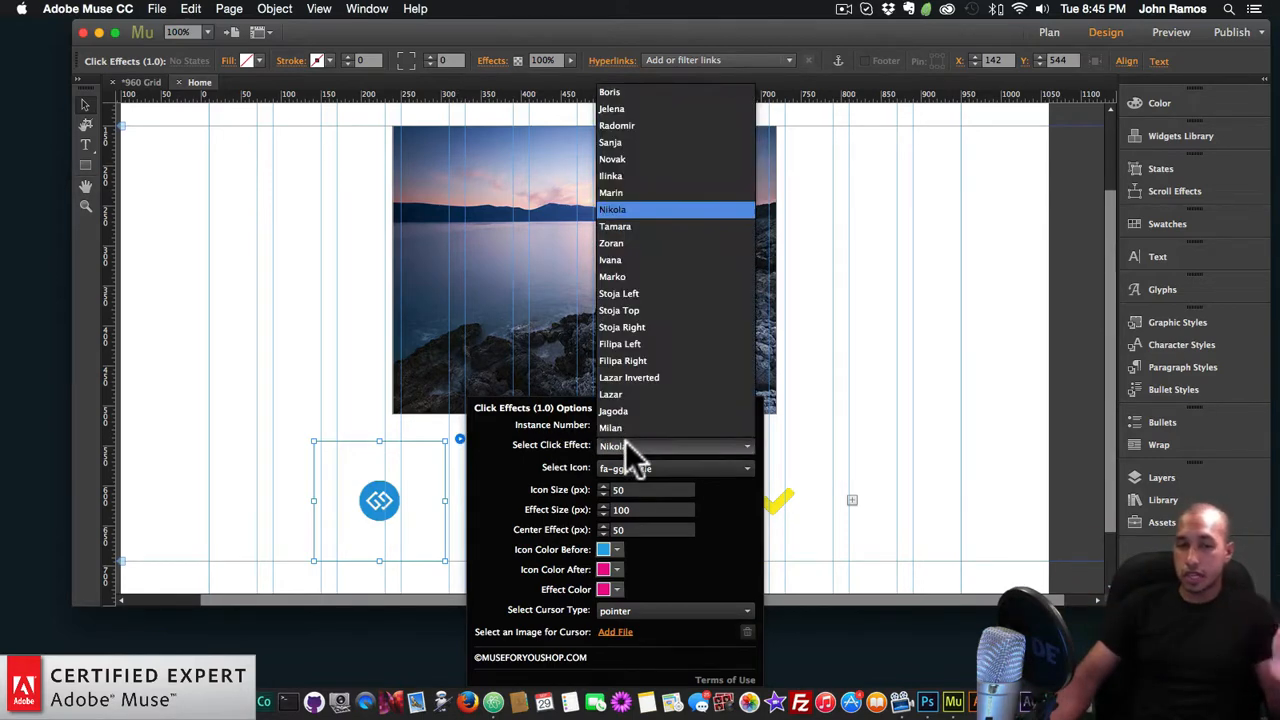
pyautogui.click(625, 441)
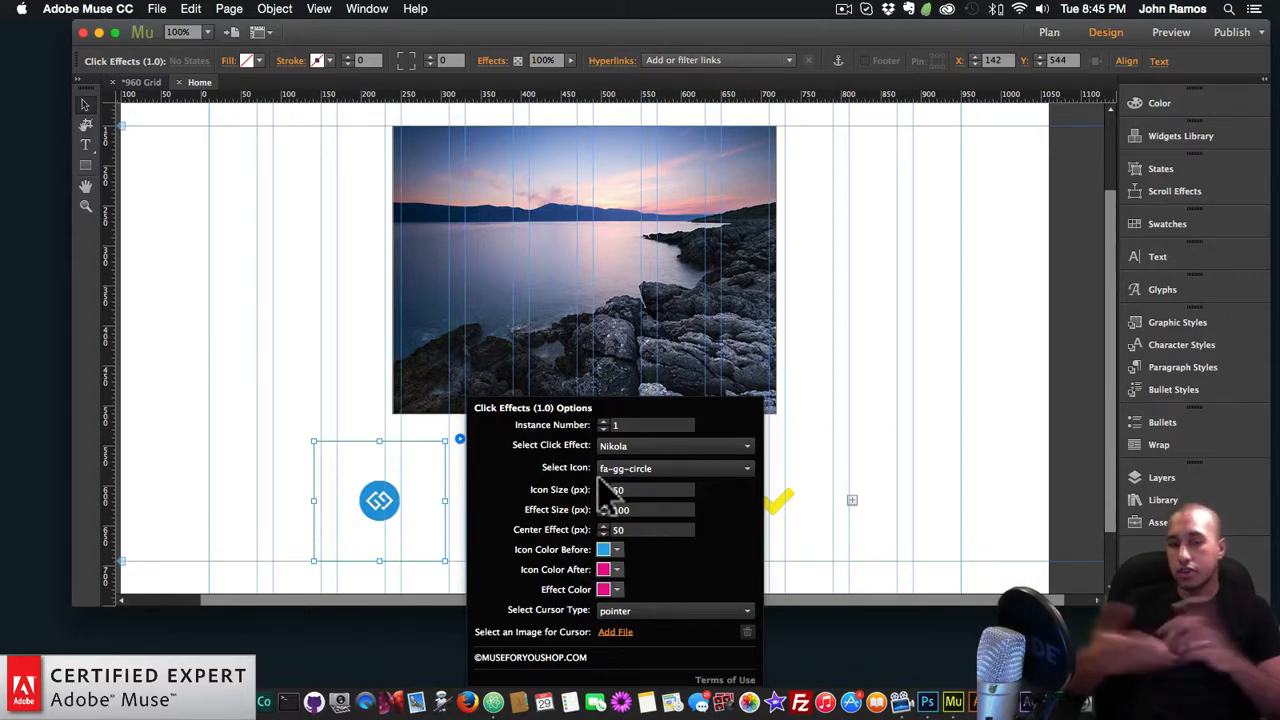
pyautogui.click(800, 471)
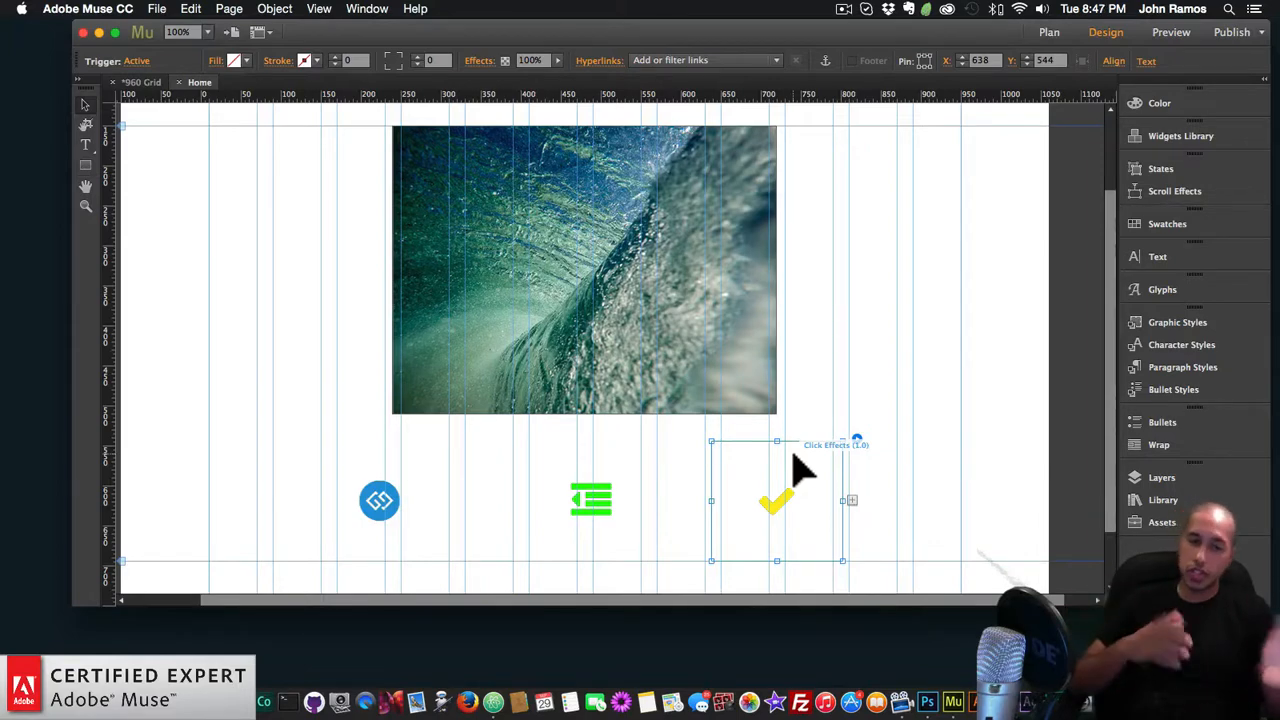
pyautogui.click(884, 464)
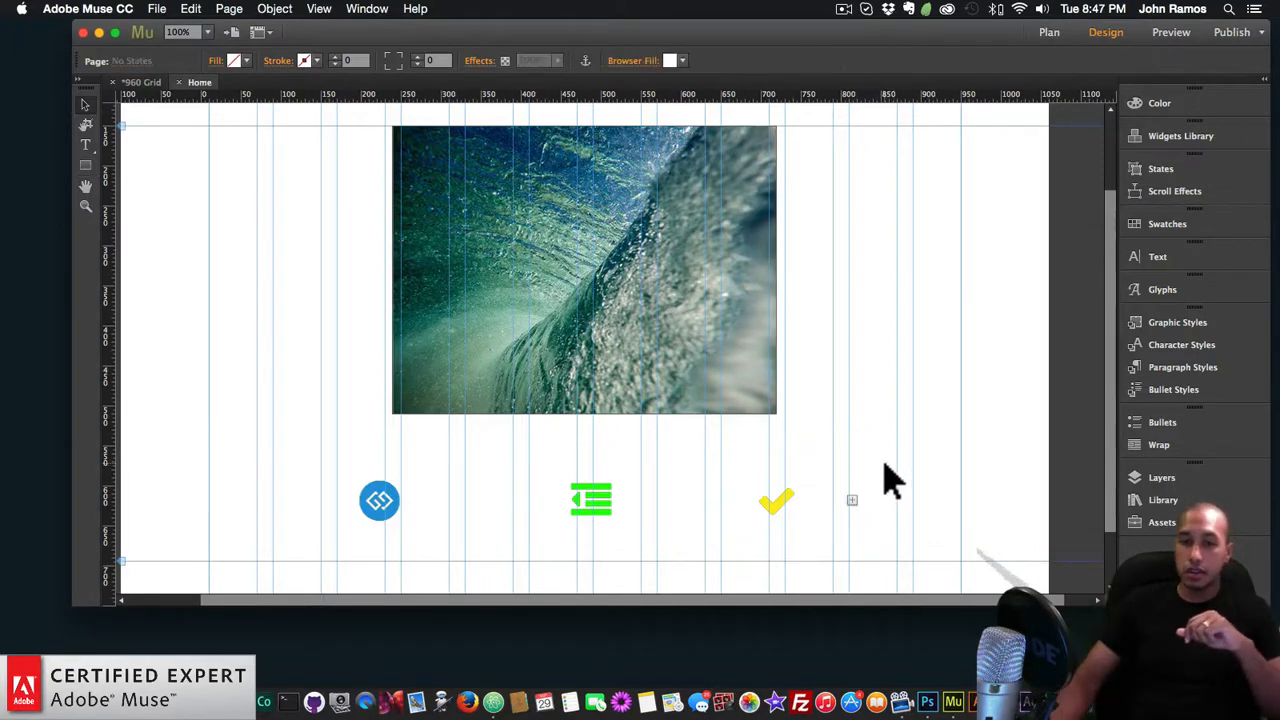
pyautogui.scroll(-3, 890, 480)
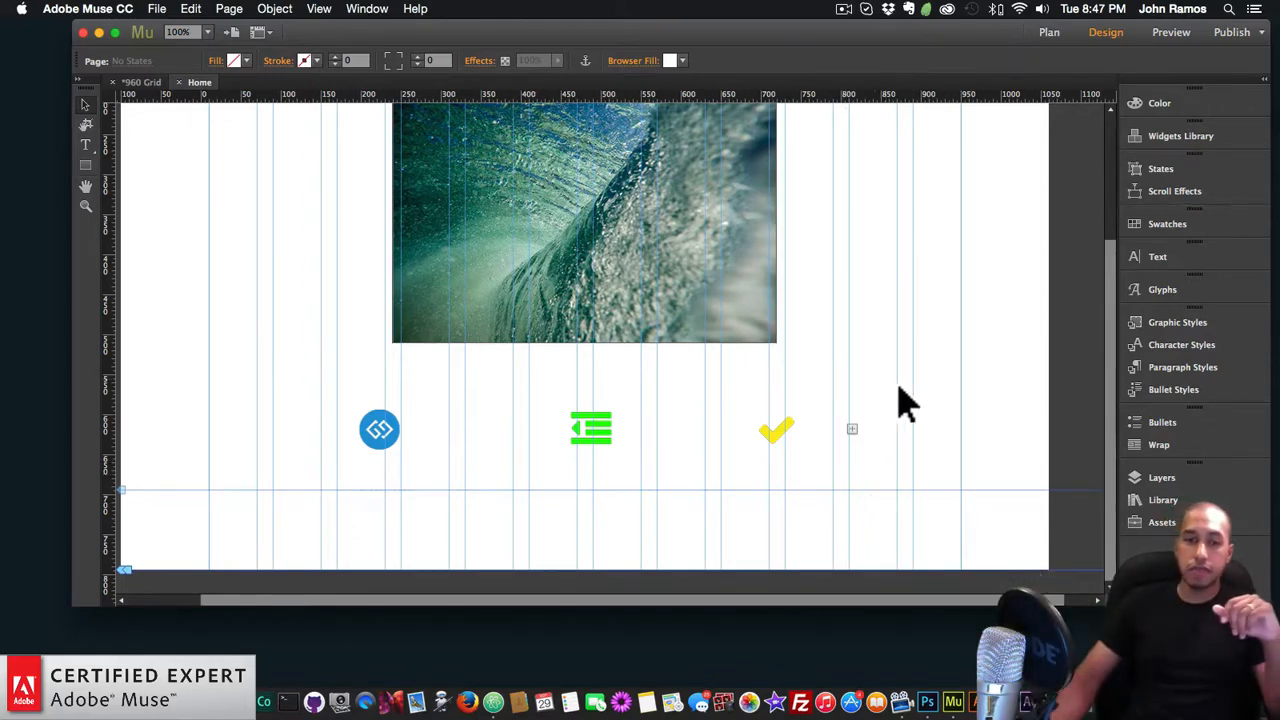
pyautogui.click(276, 10)
pyautogui.moveTo(308, 284)
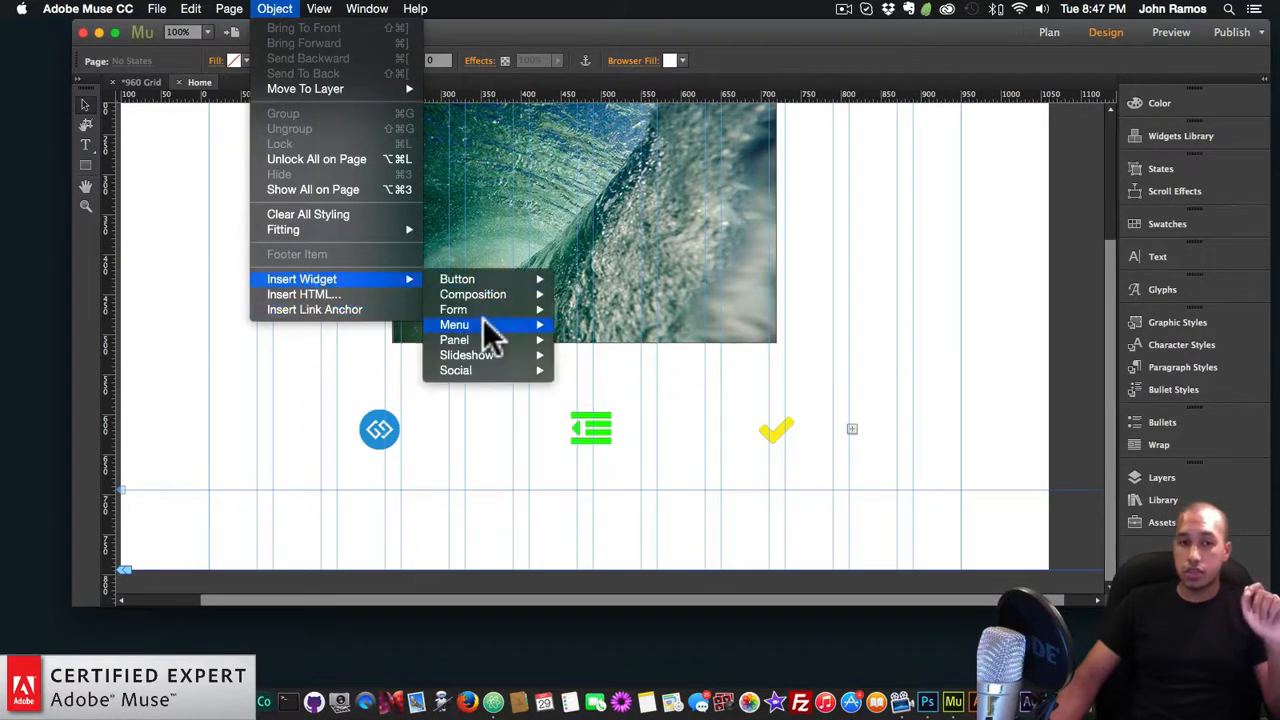
pyautogui.moveTo(531, 356)
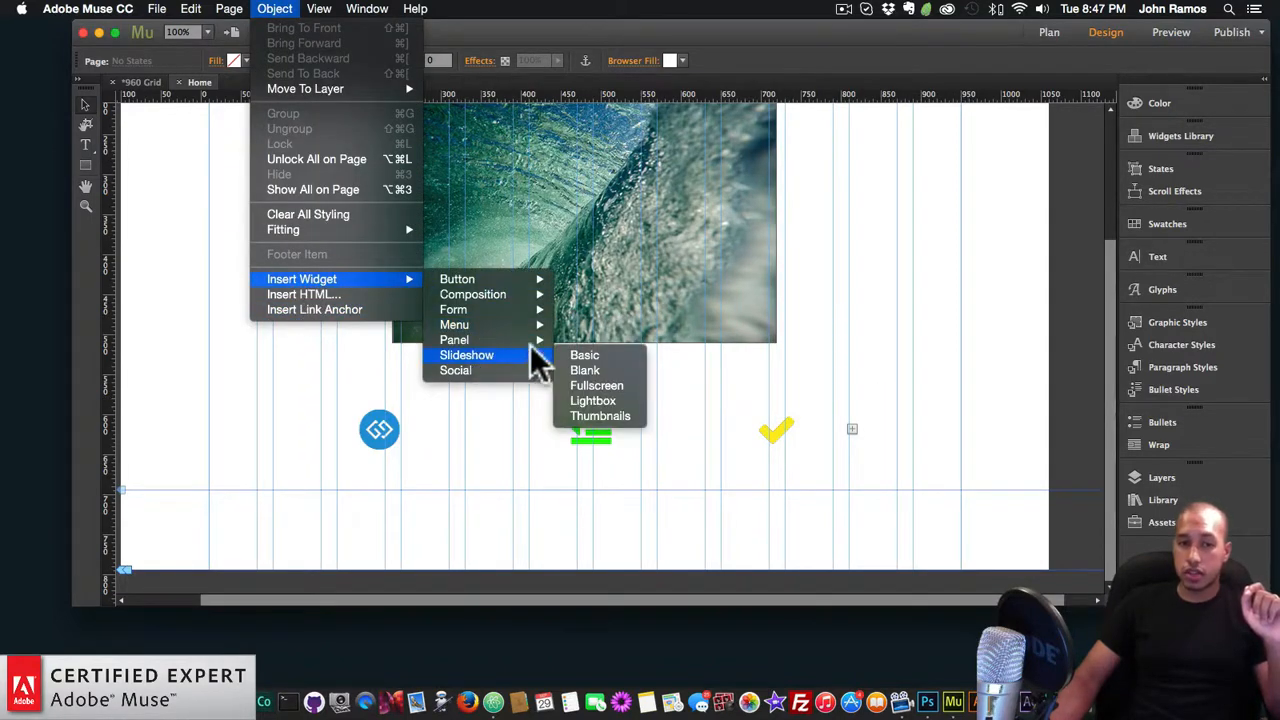
pyautogui.click(586, 358)
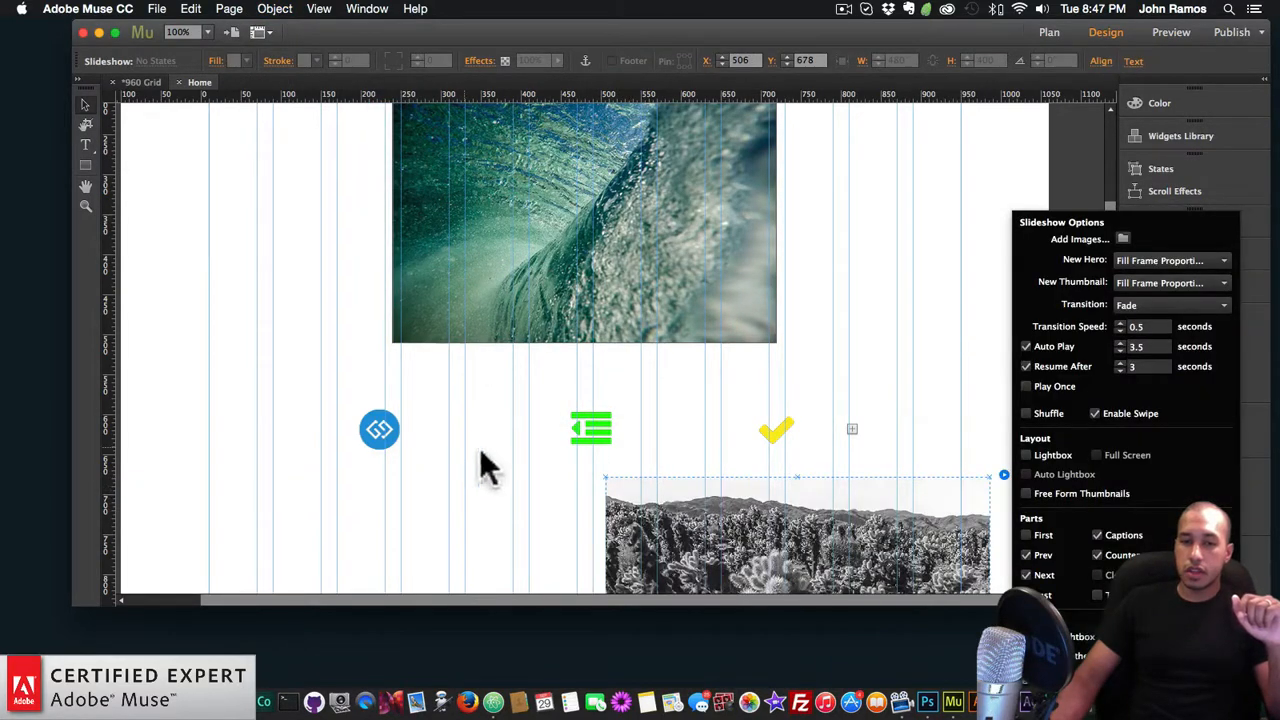
pyautogui.click(687, 515)
pyautogui.click(940, 419)
pyautogui.click(941, 419)
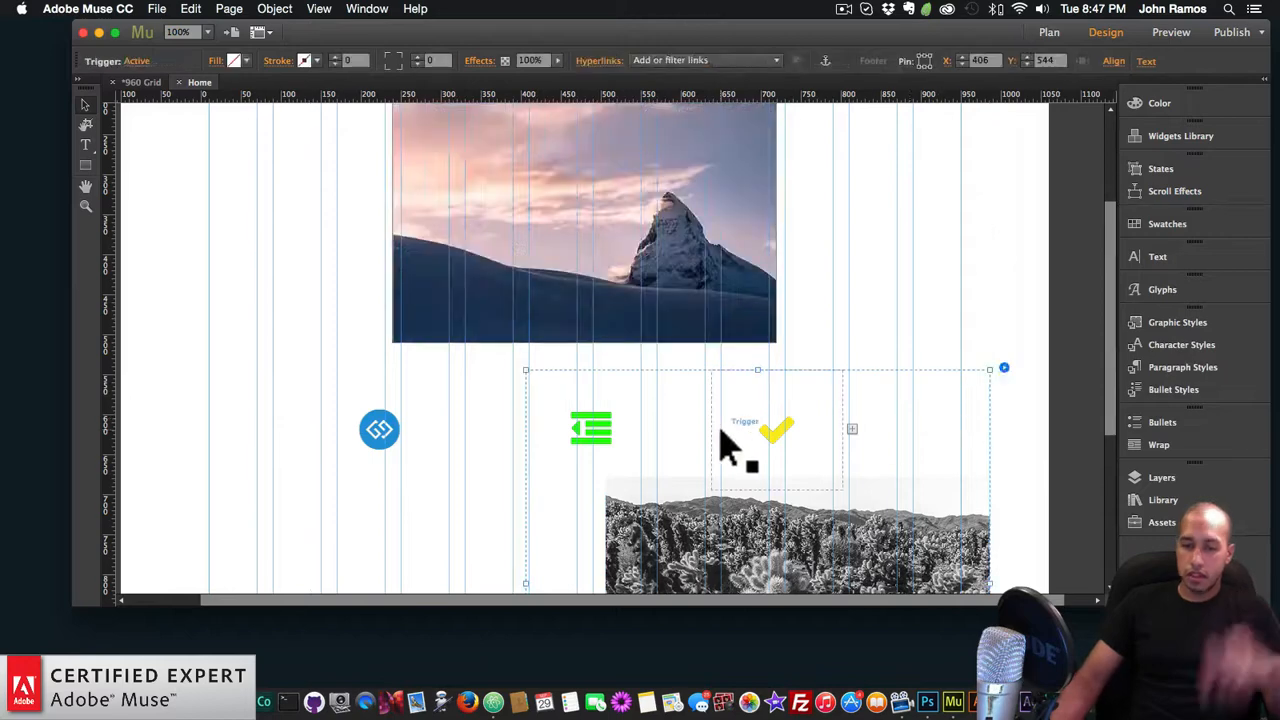
pyautogui.press('super+z')
pyautogui.press('super+z')
pyautogui.press('super+z')
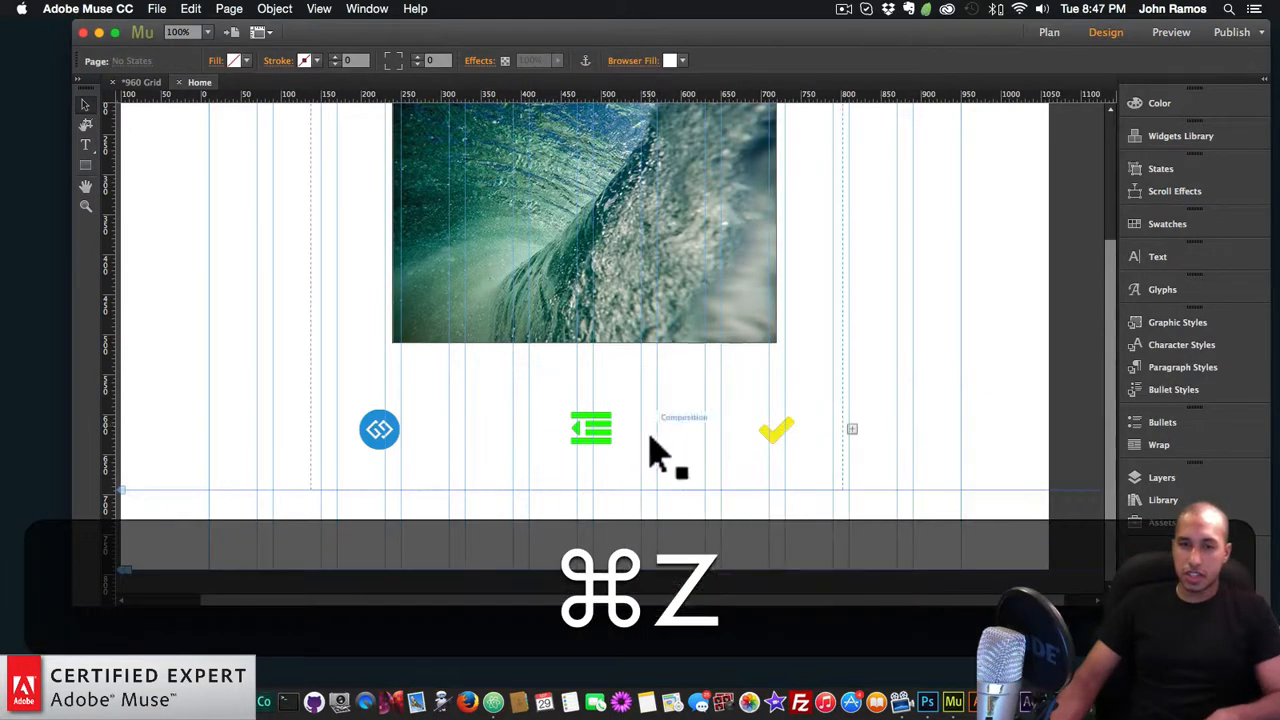
# - Insert a Basic slideshow, place it below the three triggers at about X 230, Y 680, and delete its caption
pyautogui.click(274, 8)
pyautogui.moveTo(318, 285)
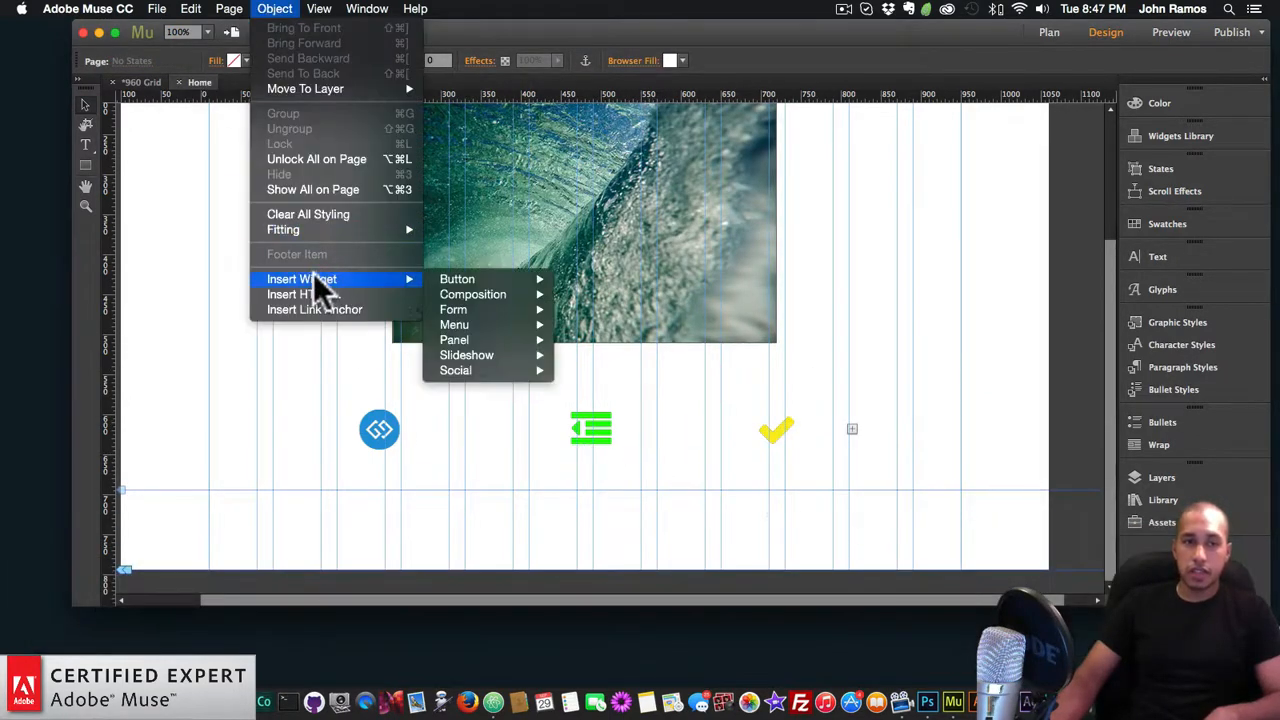
pyautogui.moveTo(477, 358)
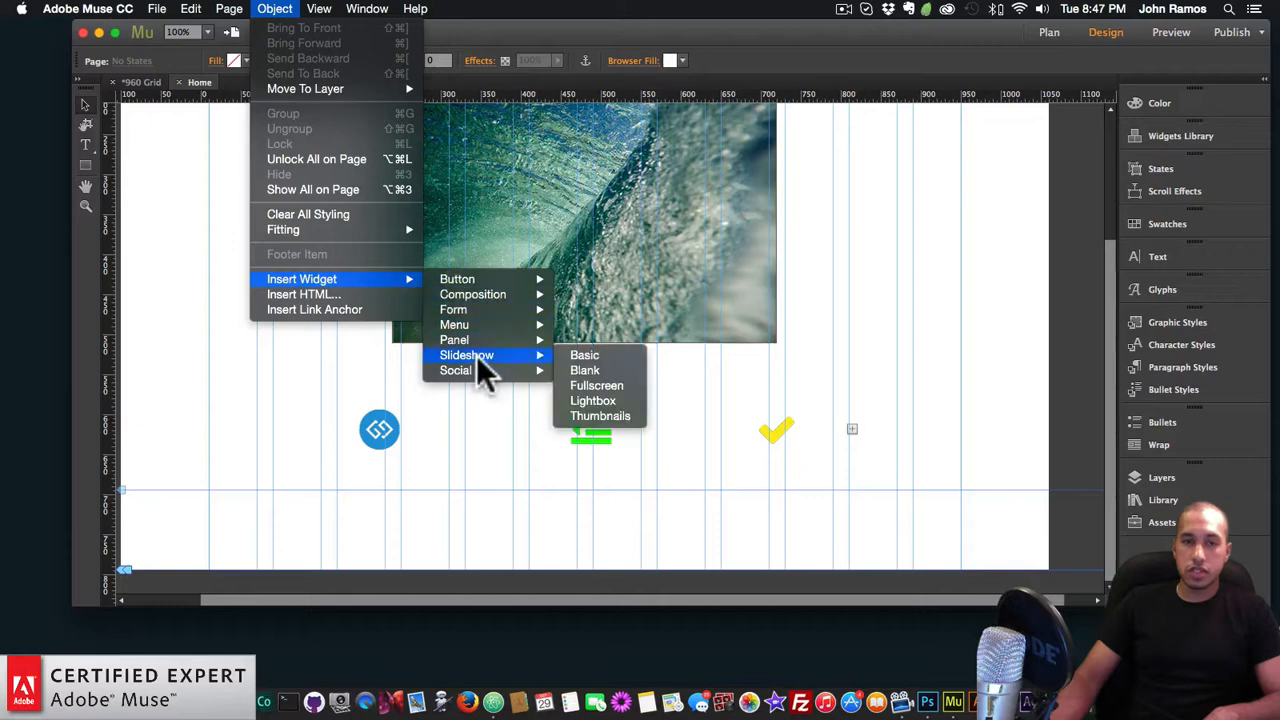
pyautogui.click(588, 357)
pyautogui.click(205, 354)
pyautogui.scroll(-6, 205, 354)
pyautogui.click(239, 381)
pyautogui.moveTo(317, 315); pyautogui.dragTo(522, 351)
pyautogui.click(257, 488)
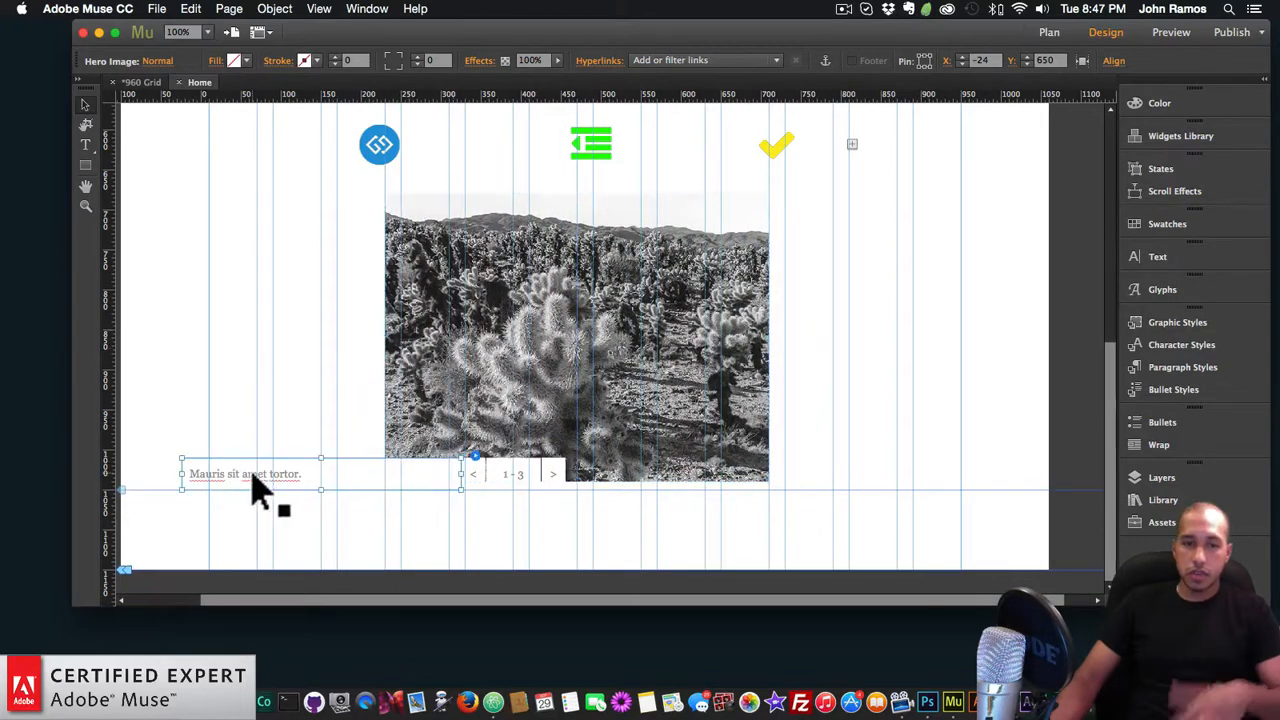
pyautogui.press('BackSpace')
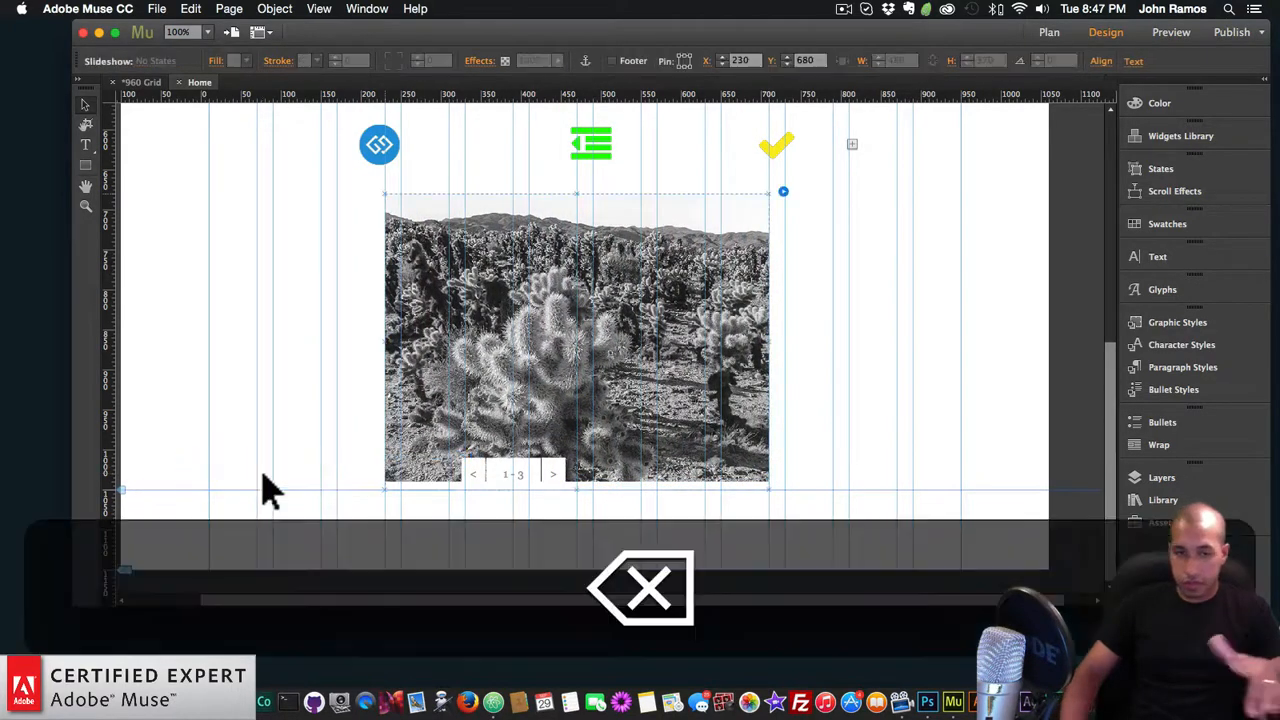
# - Move the slideshow's Previous and Next arrows to either side of the image at about Y 810, and its counter centered below the image
pyautogui.click(478, 476)
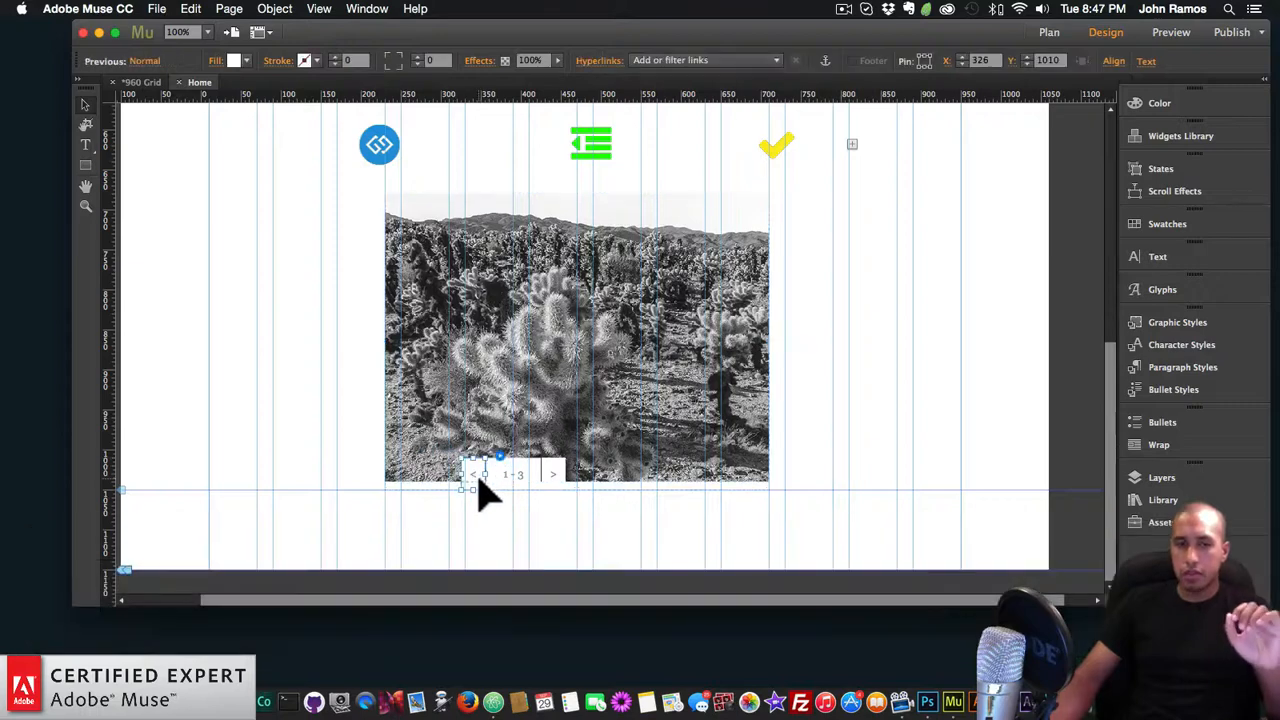
pyautogui.moveTo(455, 465); pyautogui.dragTo(305, 330)
pyautogui.click(553, 478)
pyautogui.moveTo(558, 488); pyautogui.dragTo(843, 334)
pyautogui.moveTo(520, 486); pyautogui.dragTo(590, 512)
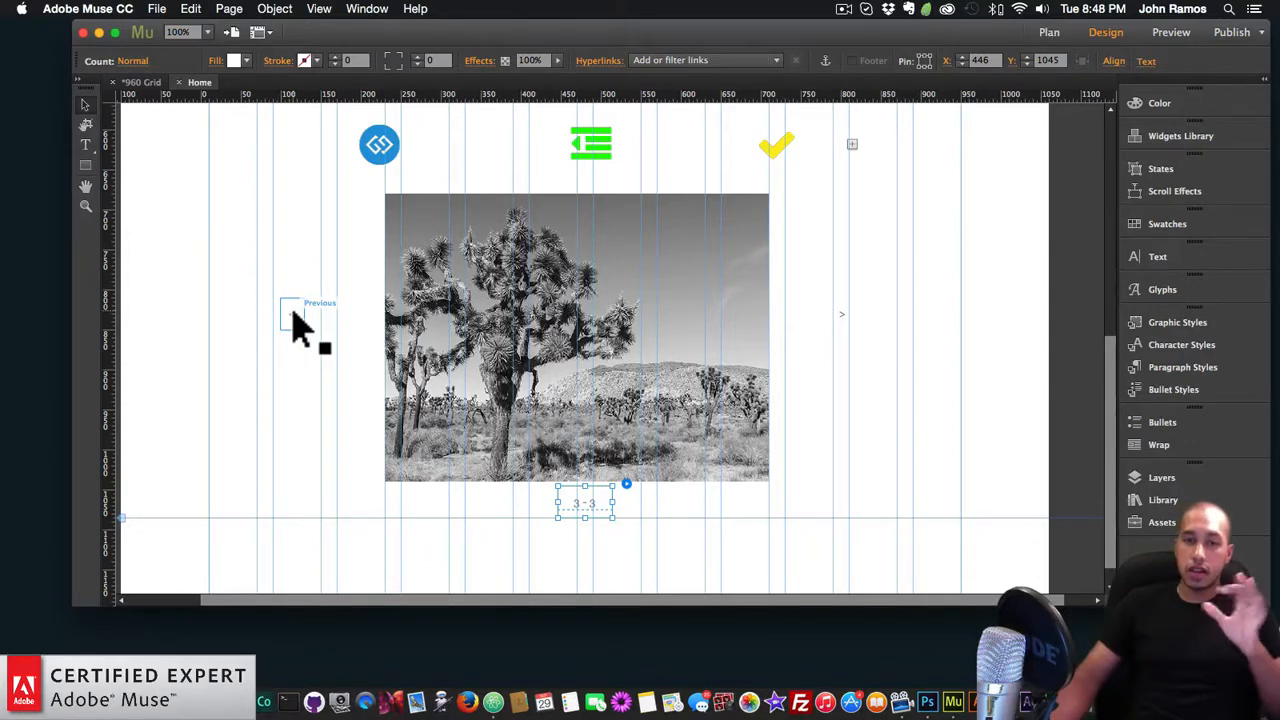
# - Duplicate the first trigger's Click Effects widget onto the page beside the slideshow and cut the duplicate
pyautogui.click(386, 147)
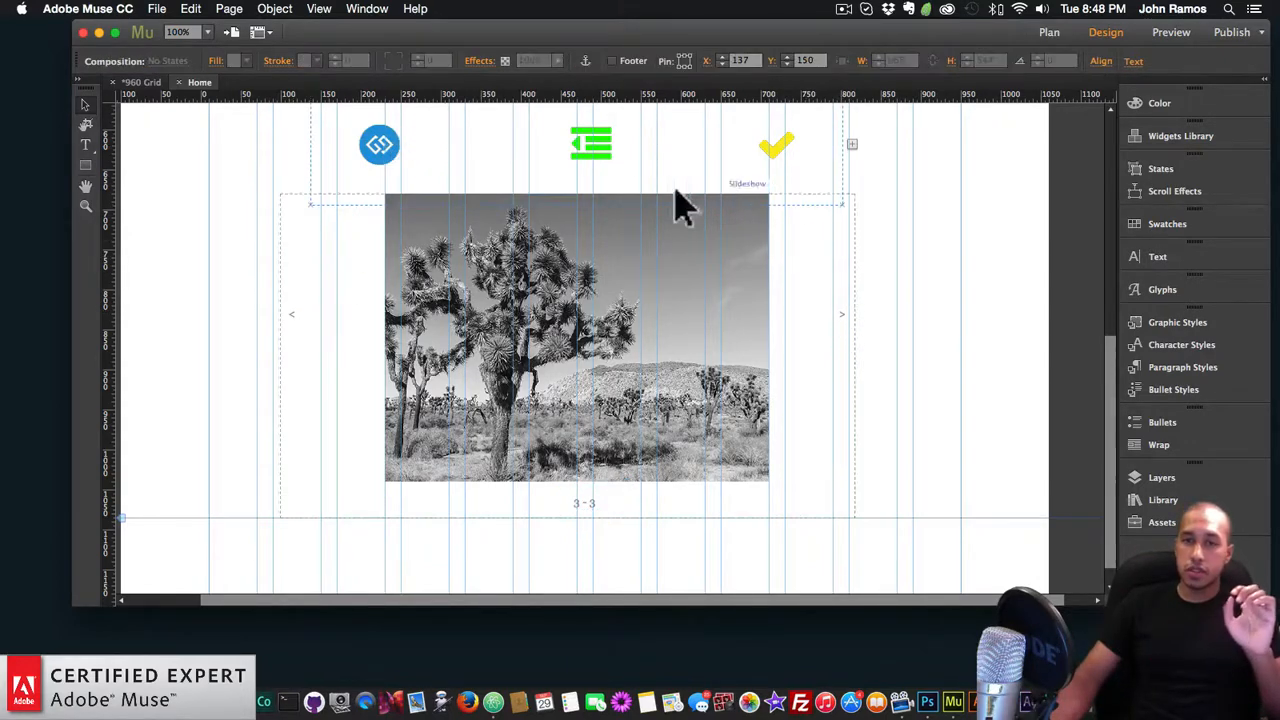
pyautogui.click(400, 153)
pyautogui.click(379, 152)
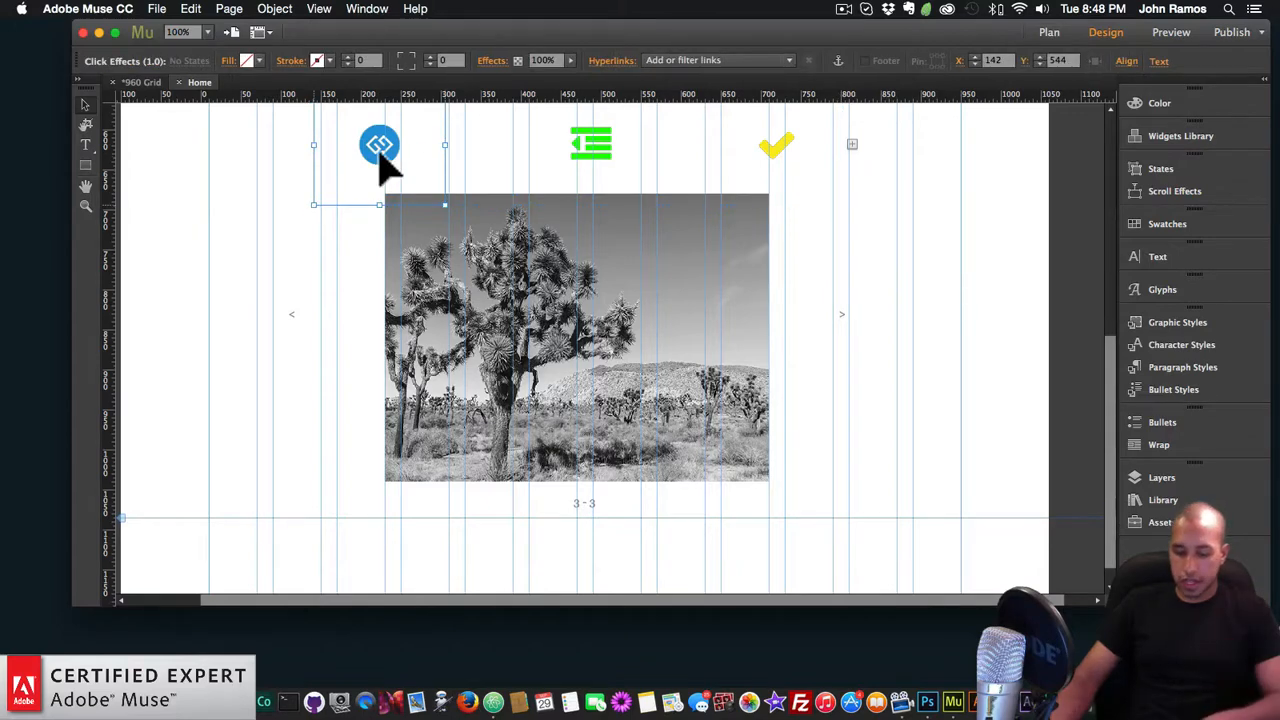
pyautogui.press('super+c')
pyautogui.press('super+v')
pyautogui.moveTo(623, 349); pyautogui.dragTo(249, 429)
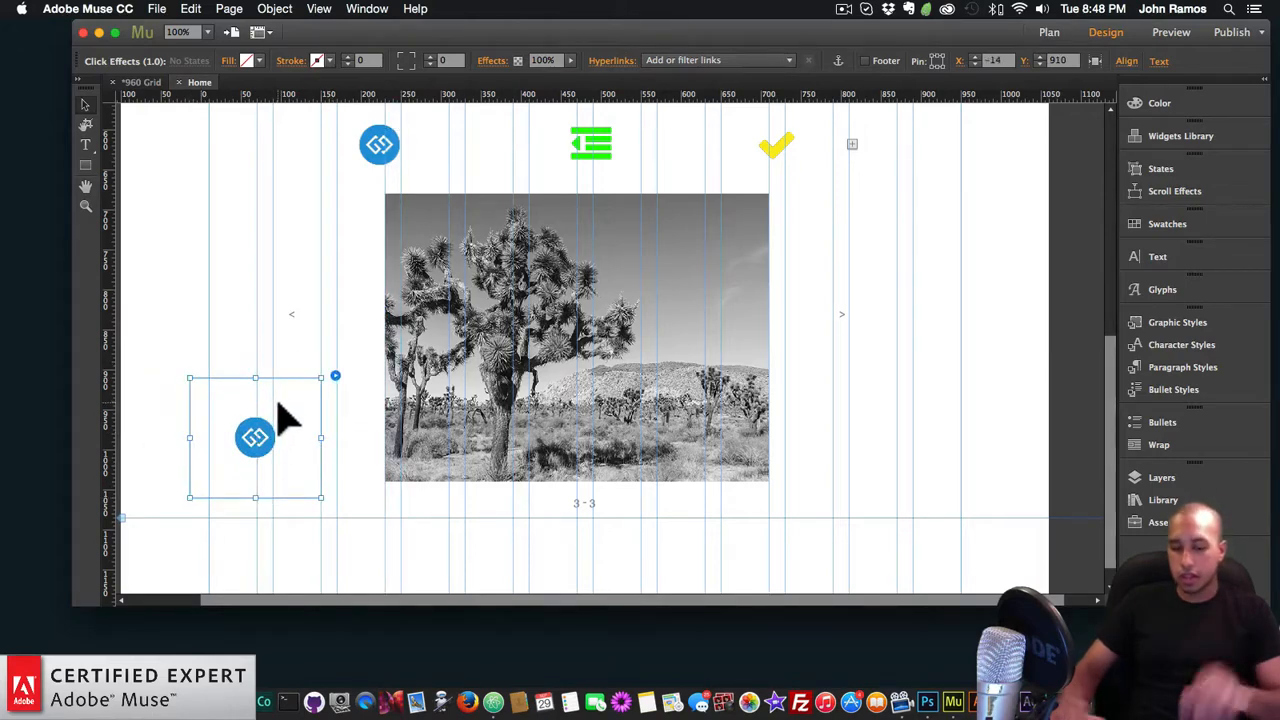
pyautogui.press('super')
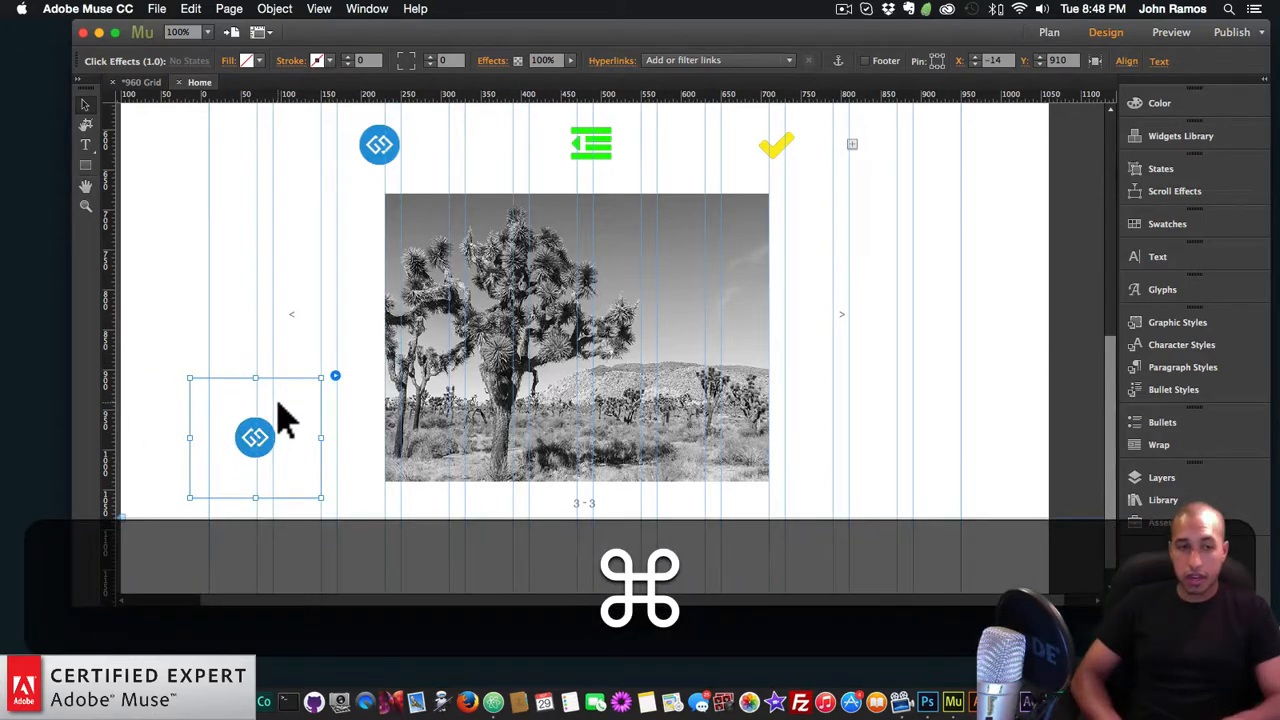
pyautogui.press('super+x')
# - Replace the slideshow's Previous arrow text with the cut Click Effects widget
pyautogui.click(300, 330)
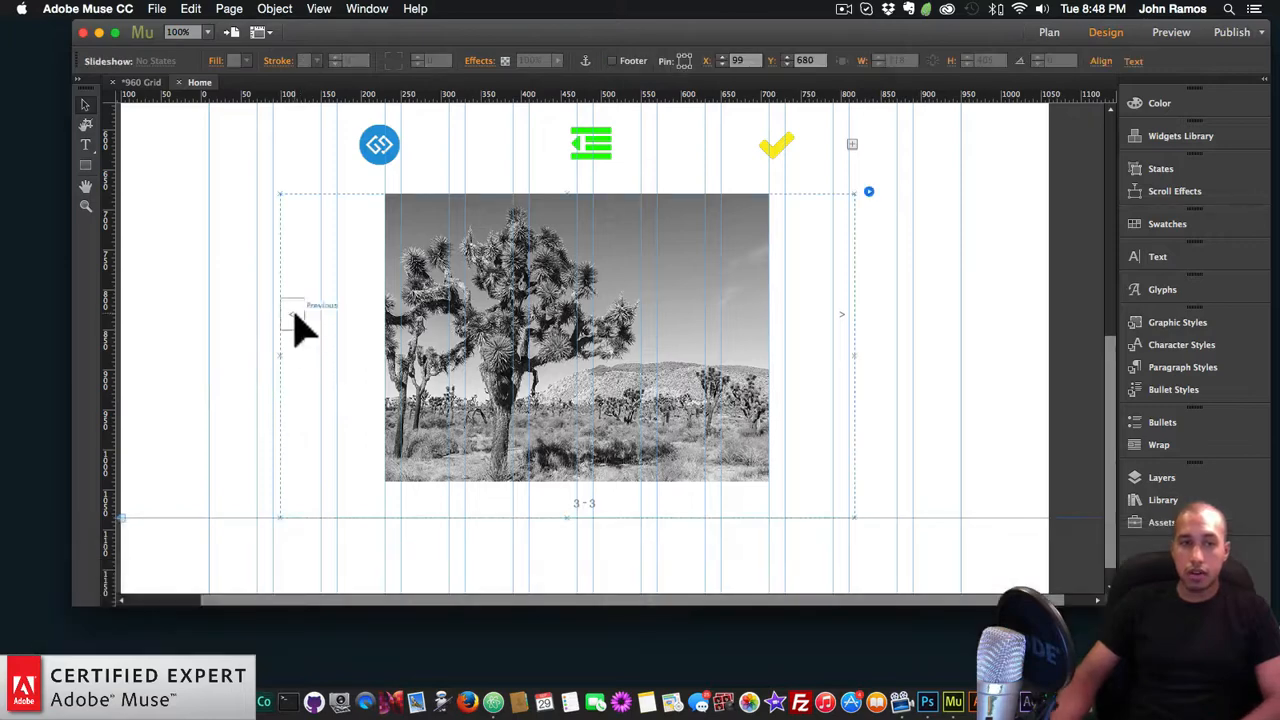
pyautogui.click(300, 330)
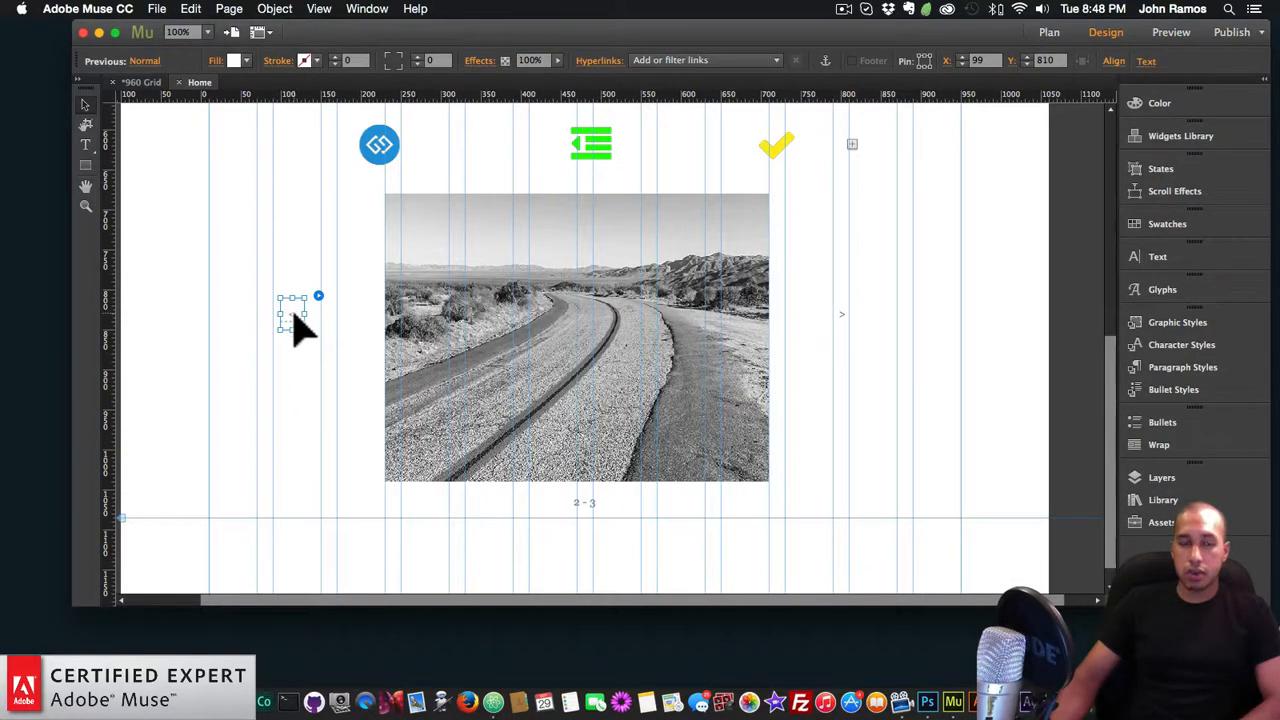
pyautogui.click(293, 312)
pyautogui.doubleClick(283, 310)
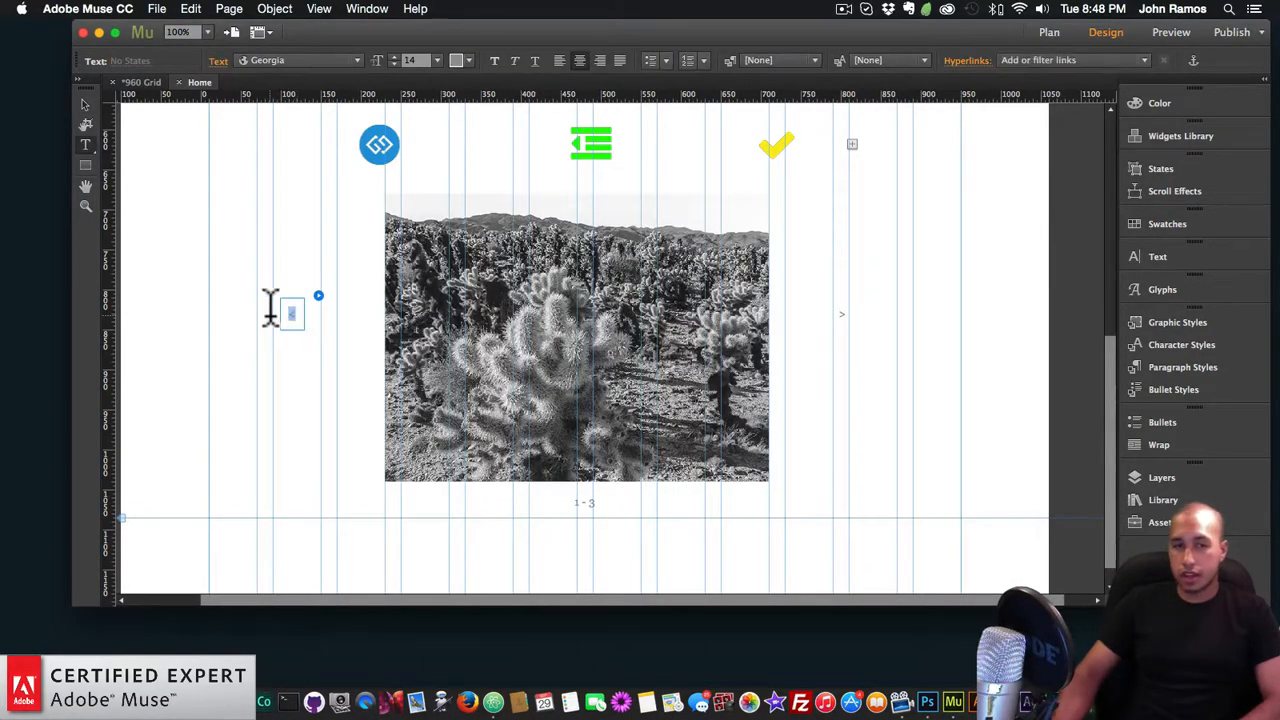
pyautogui.press('BackSpace')
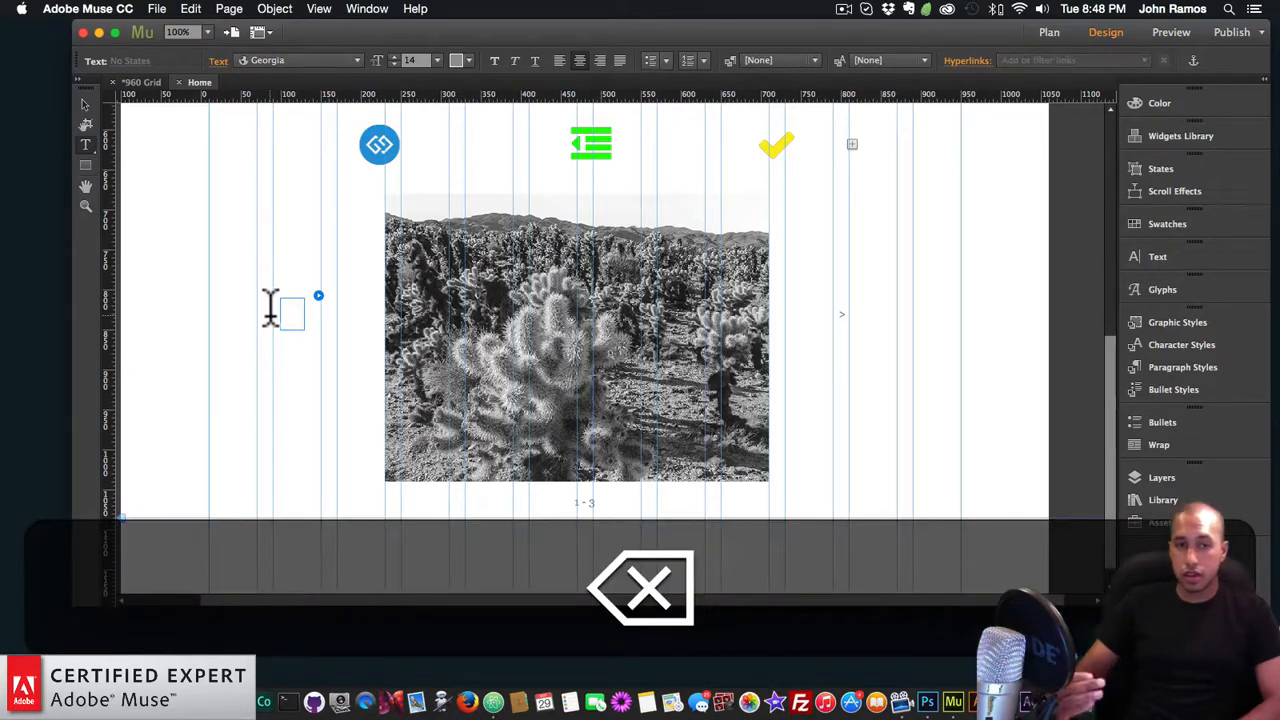
pyautogui.press('cmd+v')
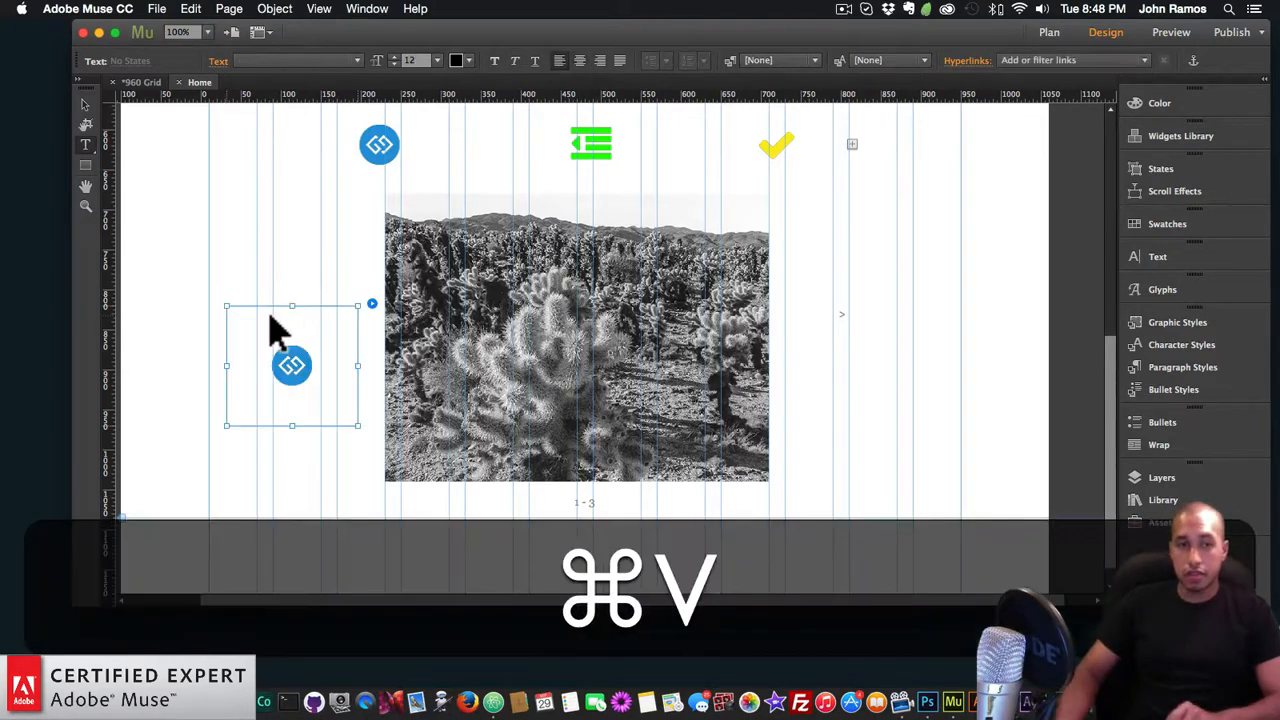
pyautogui.click(85, 104)
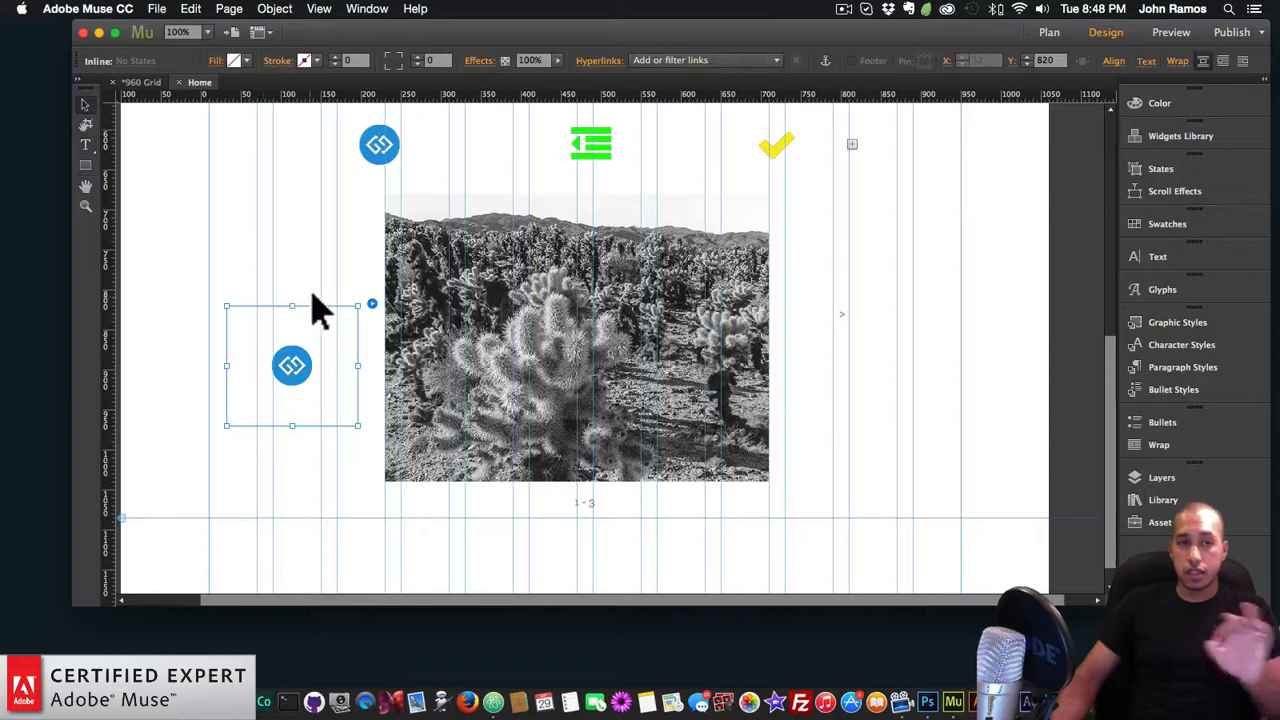
# - Move the Previous button with its inline Click Effects widget to about mid-height of the slideshow image, placing the widget at about Y 782
pyautogui.click(296, 345)
pyautogui.moveTo(280, 368); pyautogui.dragTo(202, 367)
pyautogui.moveTo(305, 368); pyautogui.dragTo(362, 368)
pyautogui.moveTo(201, 367); pyautogui.dragTo(274, 368)
pyautogui.click(271, 367)
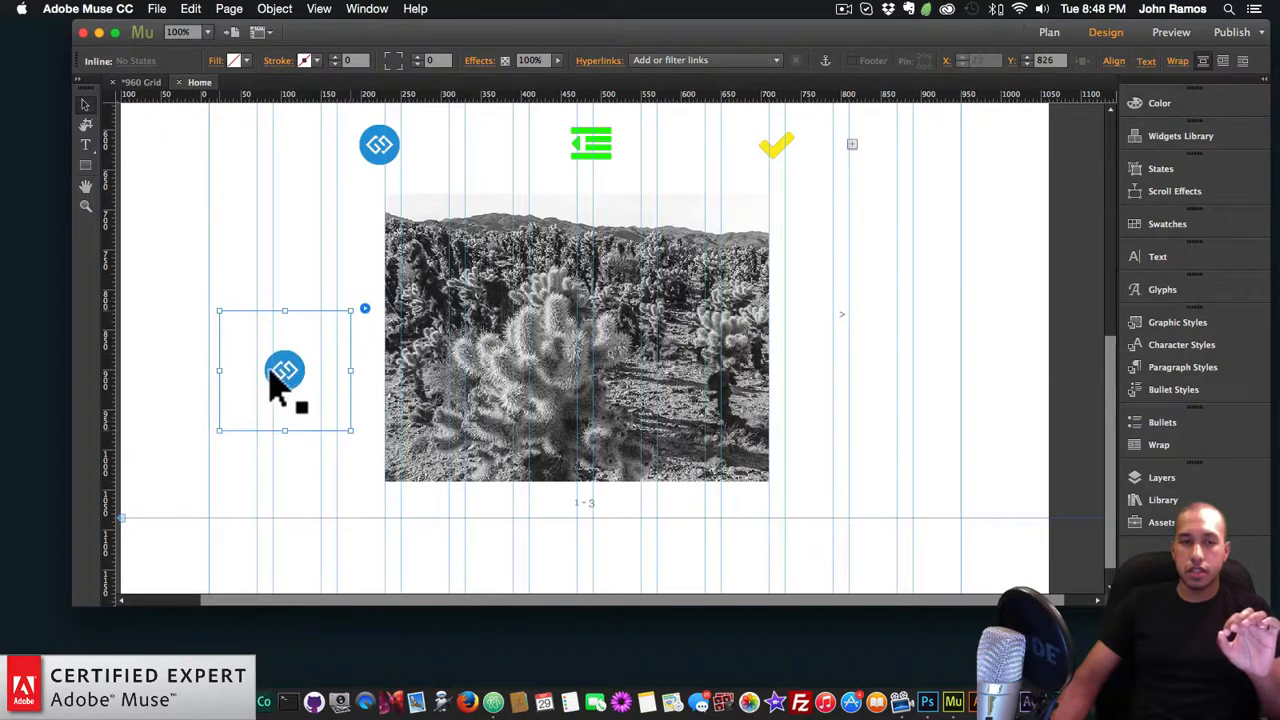
pyautogui.click(297, 312)
pyautogui.moveTo(310, 298); pyautogui.dragTo(309, 289)
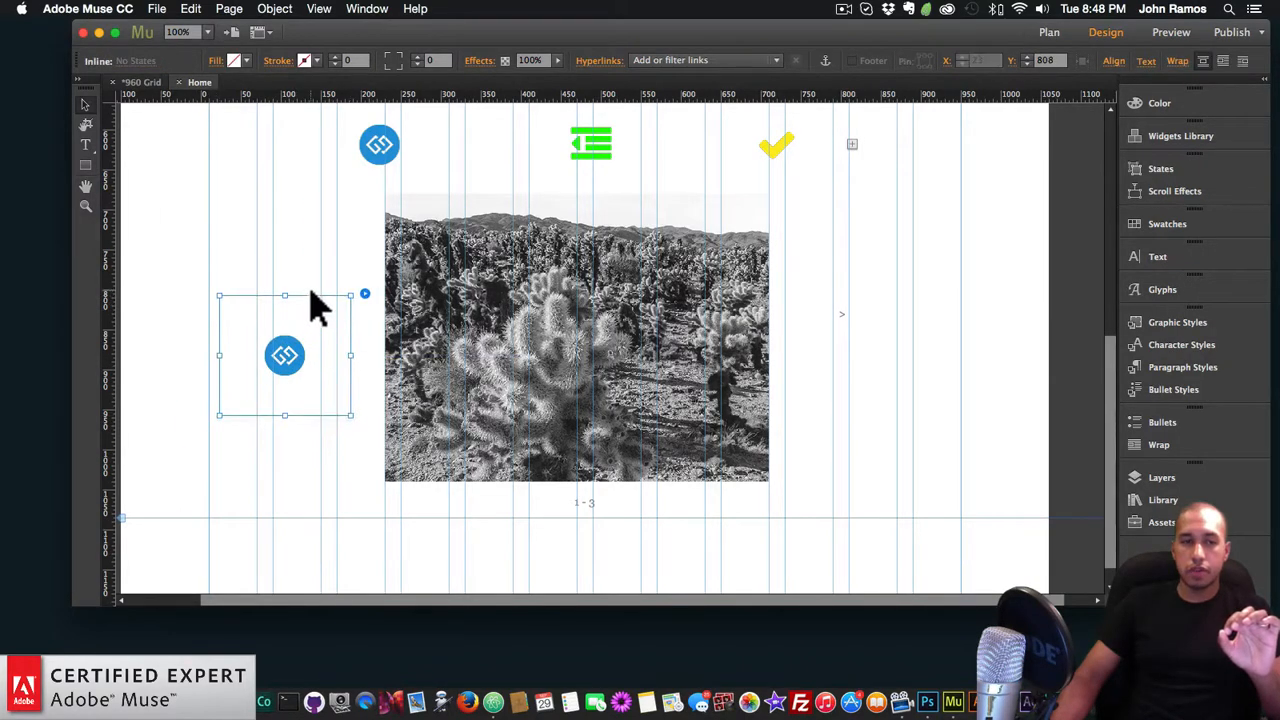
pyautogui.click(310, 292)
pyautogui.click(310, 318)
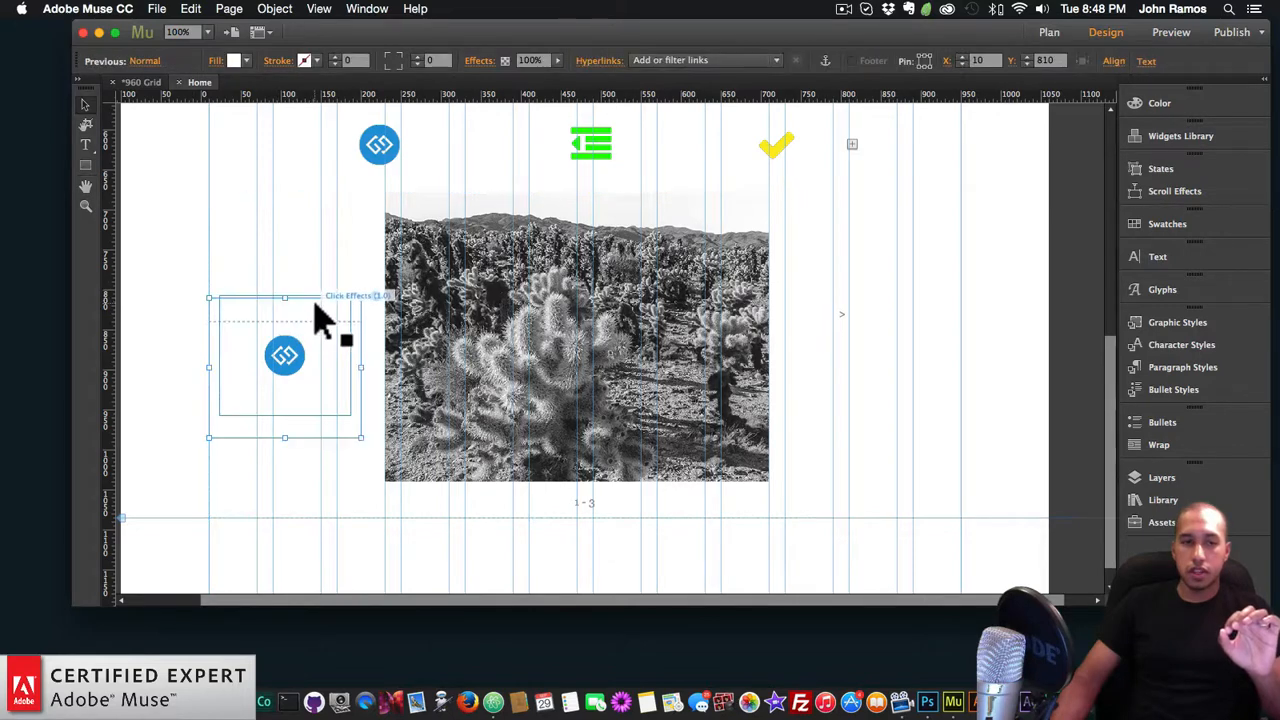
pyautogui.moveTo(309, 325); pyautogui.dragTo(309, 277)
pyautogui.click(305, 322)
pyautogui.click(300, 334)
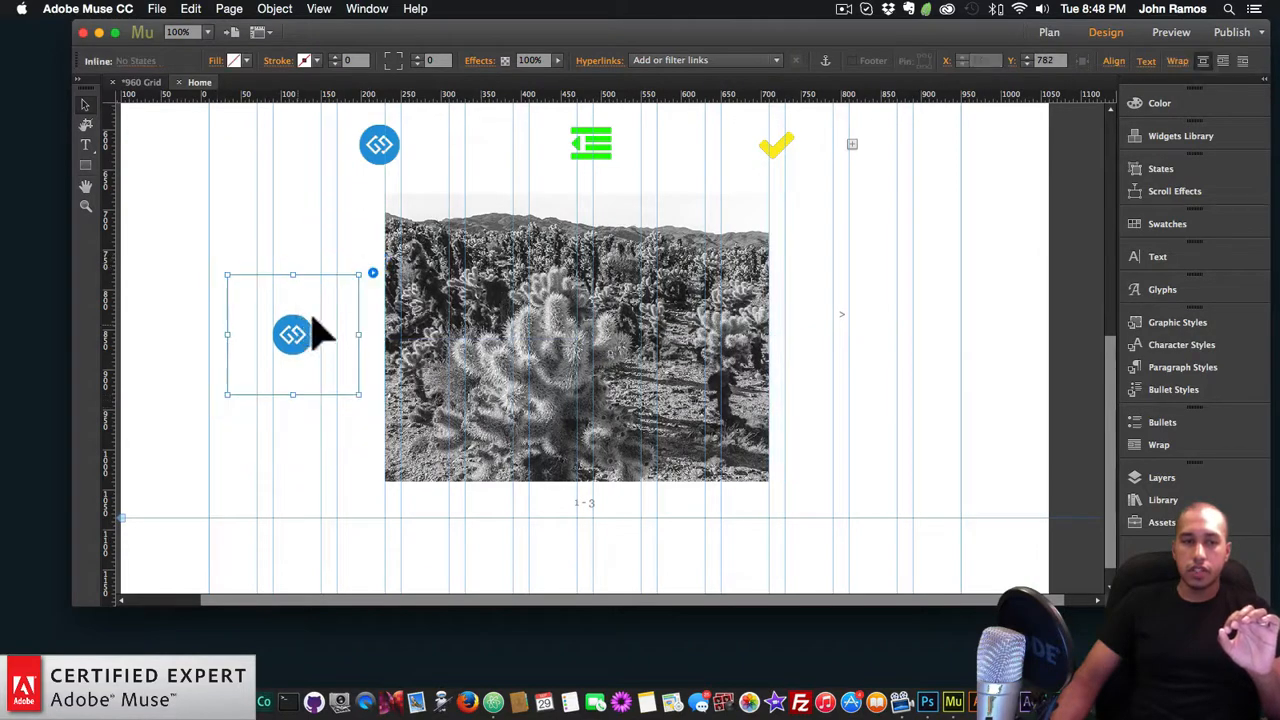
# - Set the icon of the Previous button's Click Effects widget to fa-arrow-circle-o-left and close its options
pyautogui.click(372, 272)
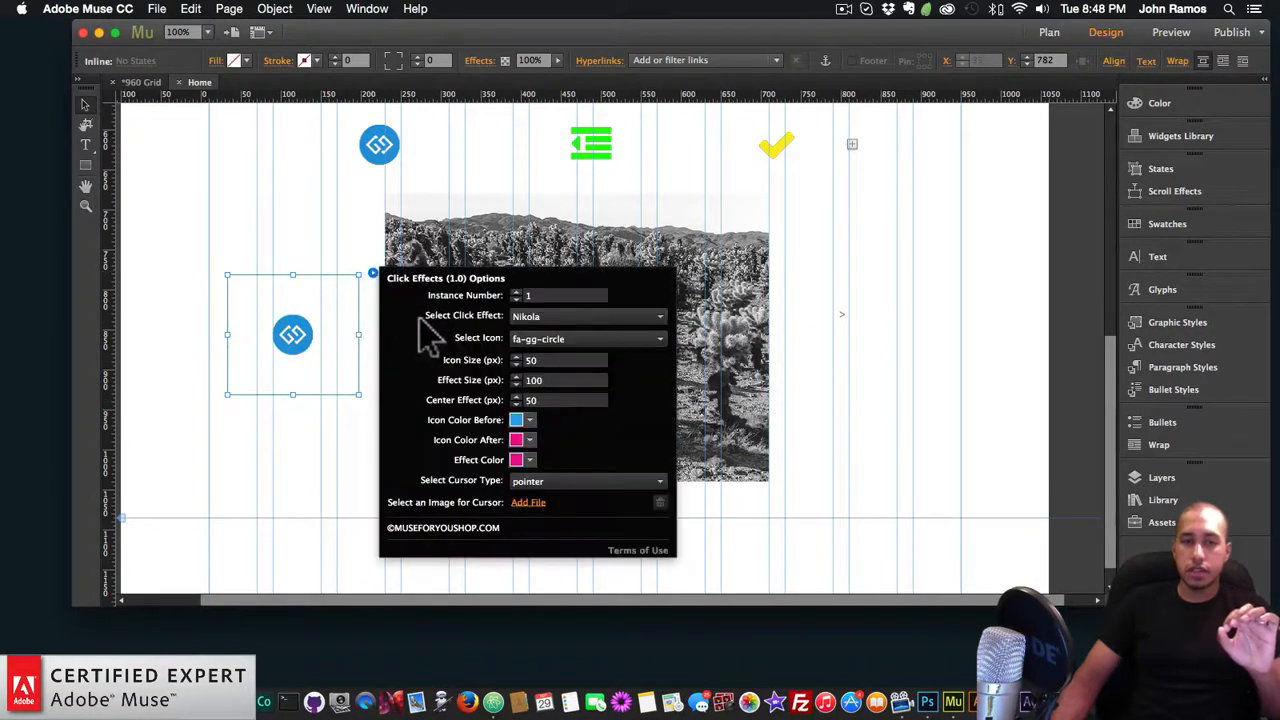
pyautogui.click(556, 336)
pyautogui.scroll(15, 565, 390)
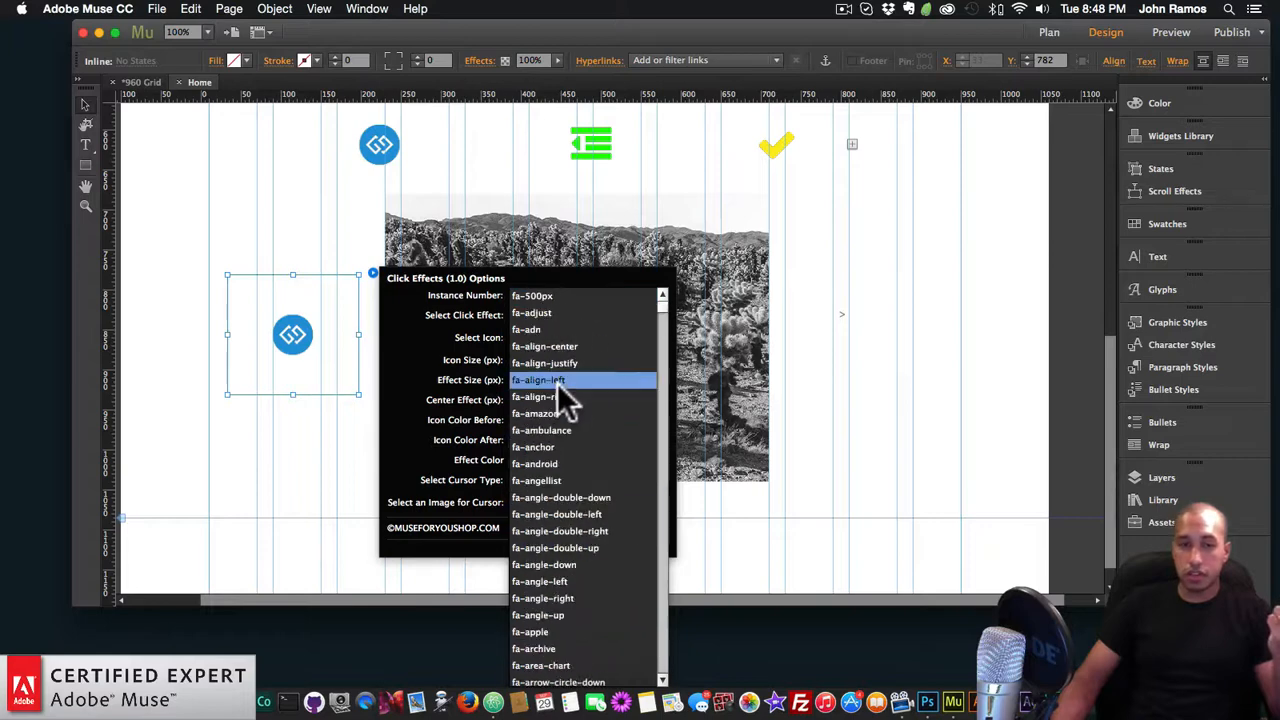
pyautogui.scroll(-10, 563, 412)
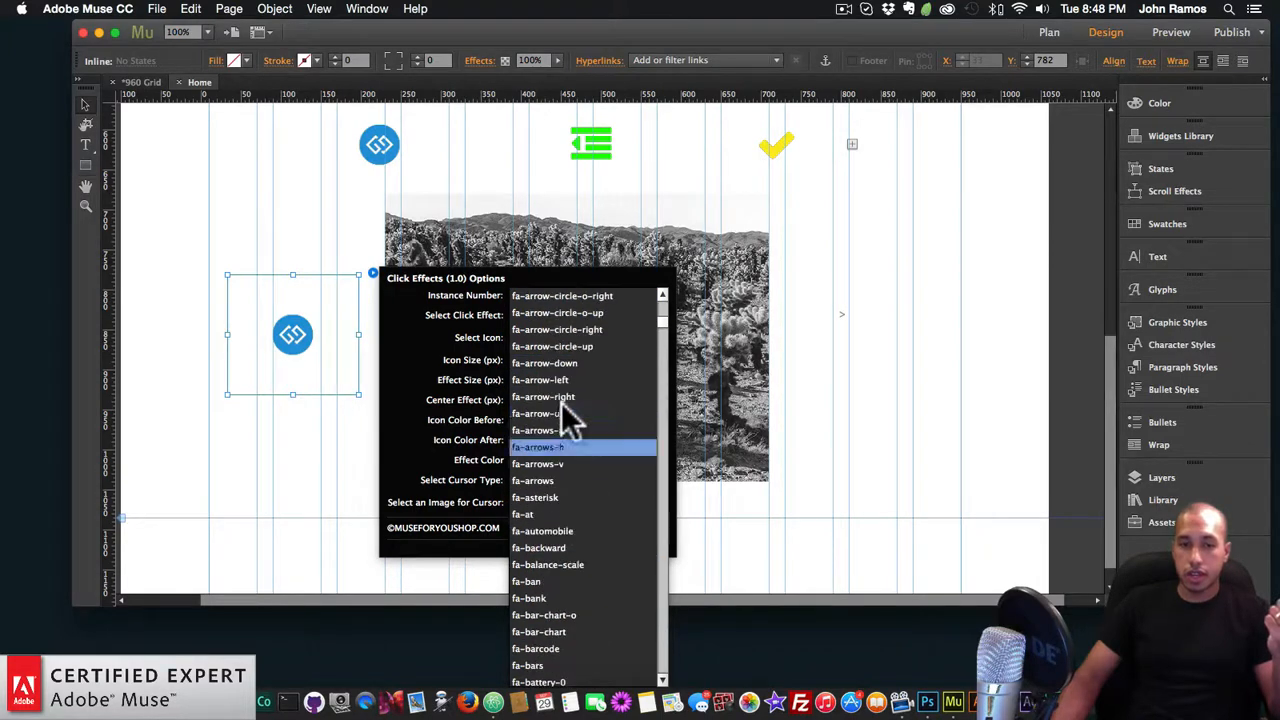
pyautogui.scroll(2, 561, 402)
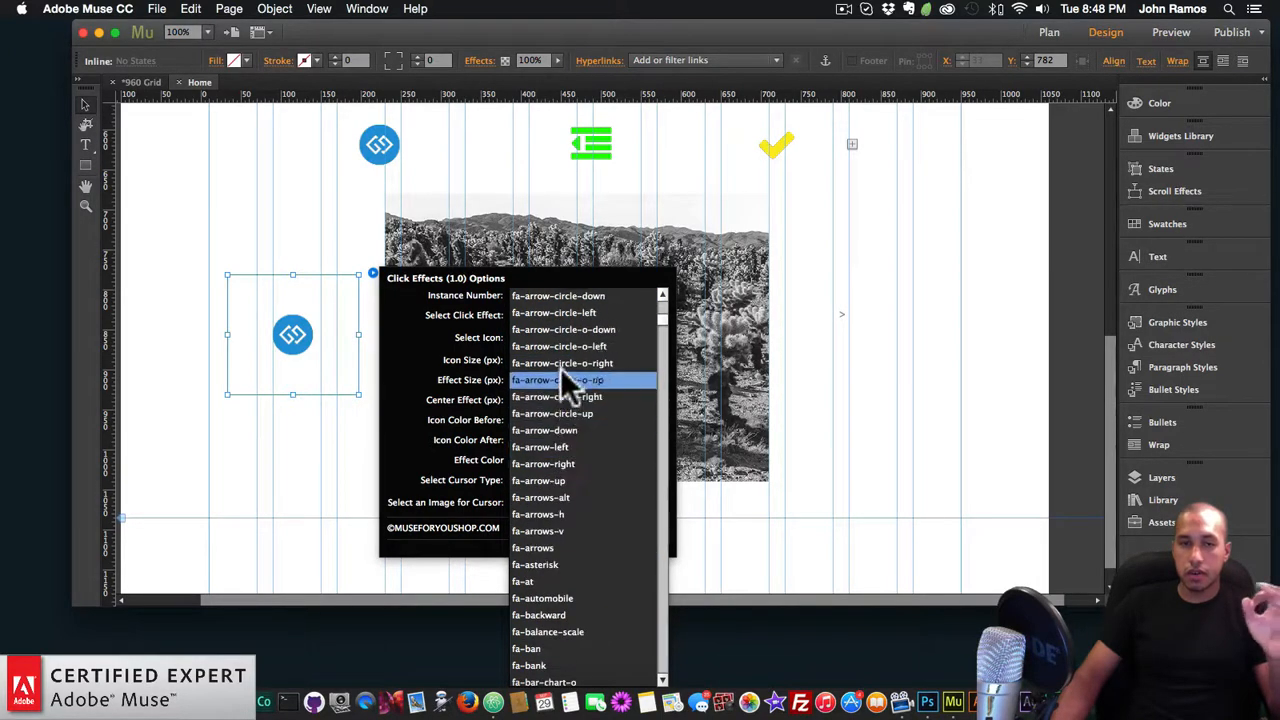
pyautogui.click(560, 346)
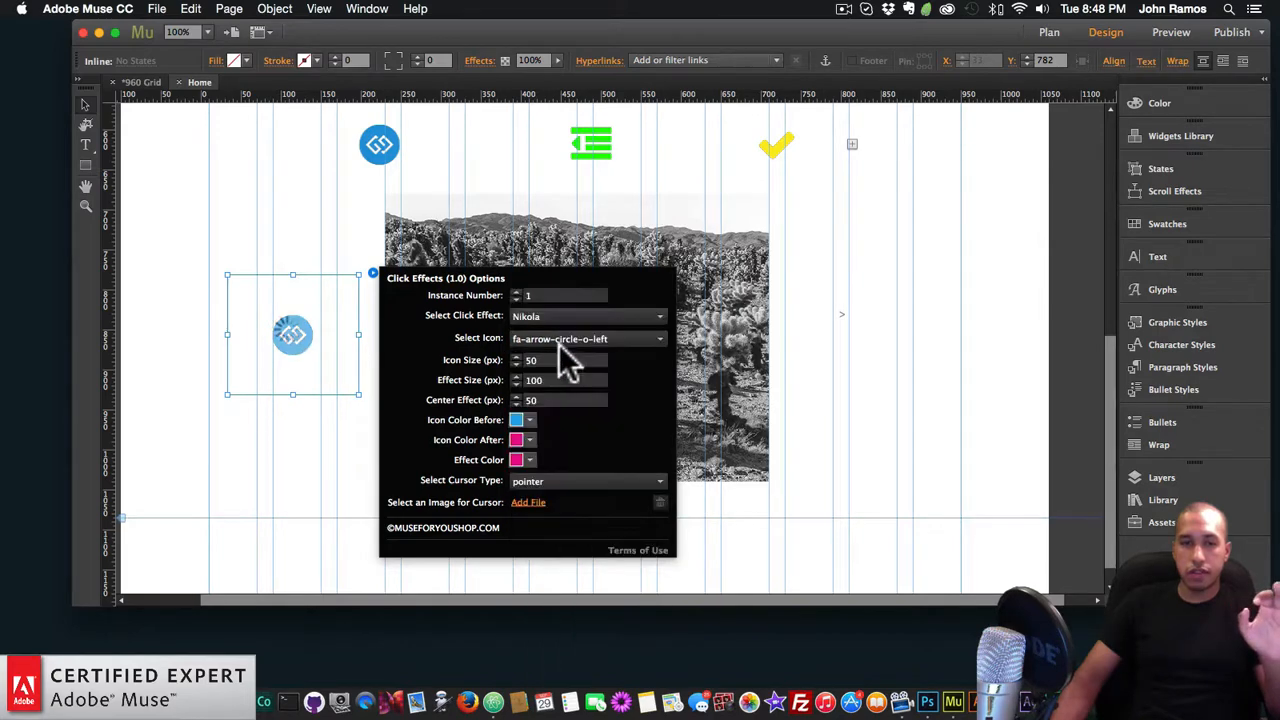
pyautogui.click(320, 232)
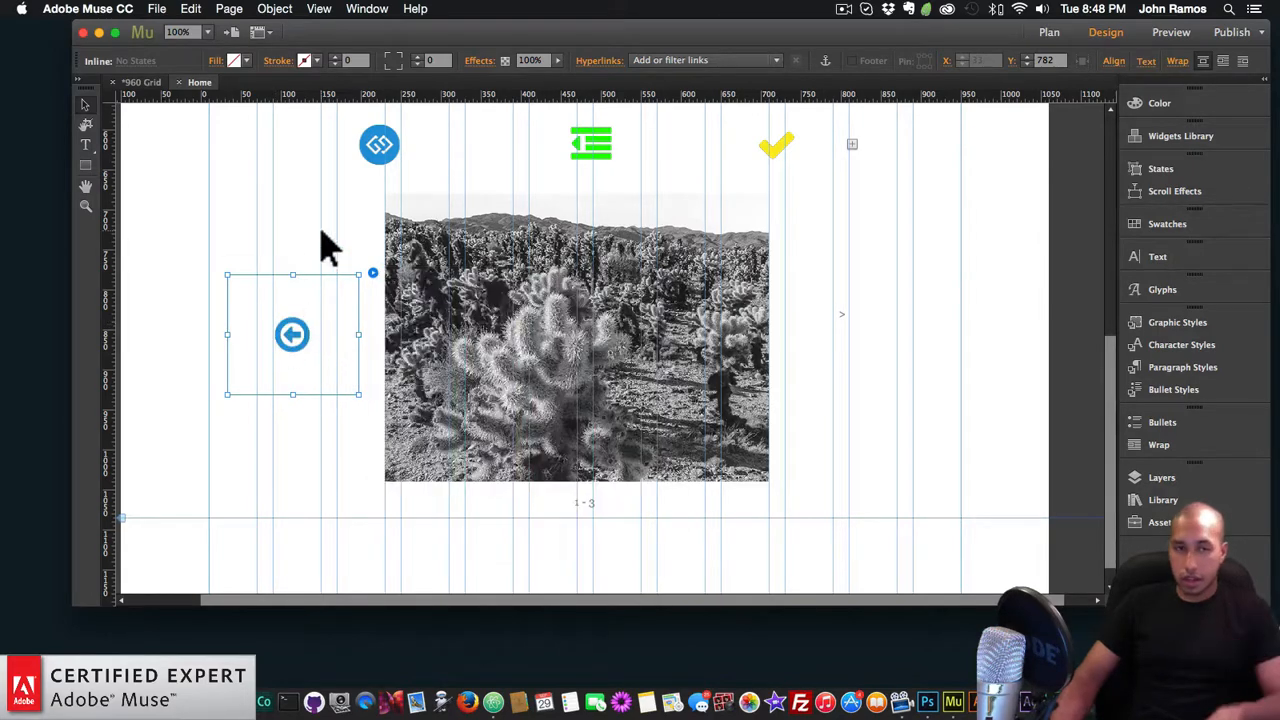
# - Copy the Previous button's Click Effects widget and paste it in place of the slideshow's Next arrow text
pyautogui.press('super+c')
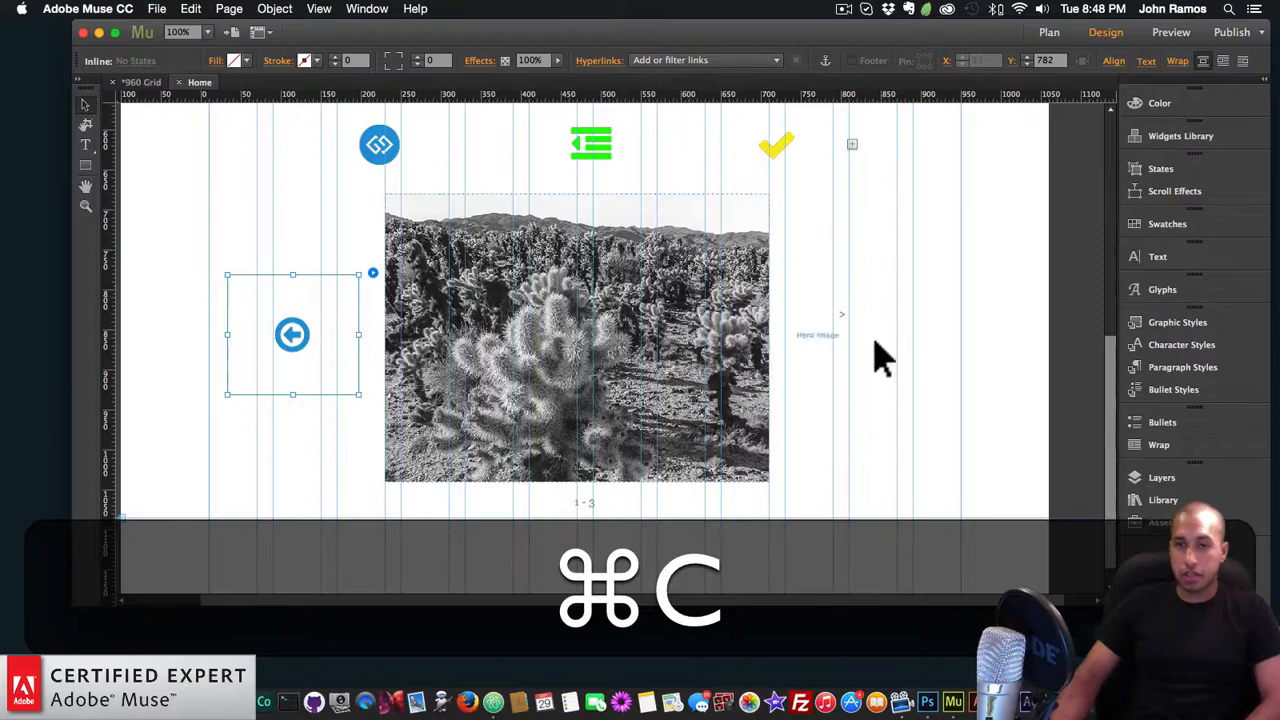
pyautogui.click(843, 330)
pyautogui.press('super+v')
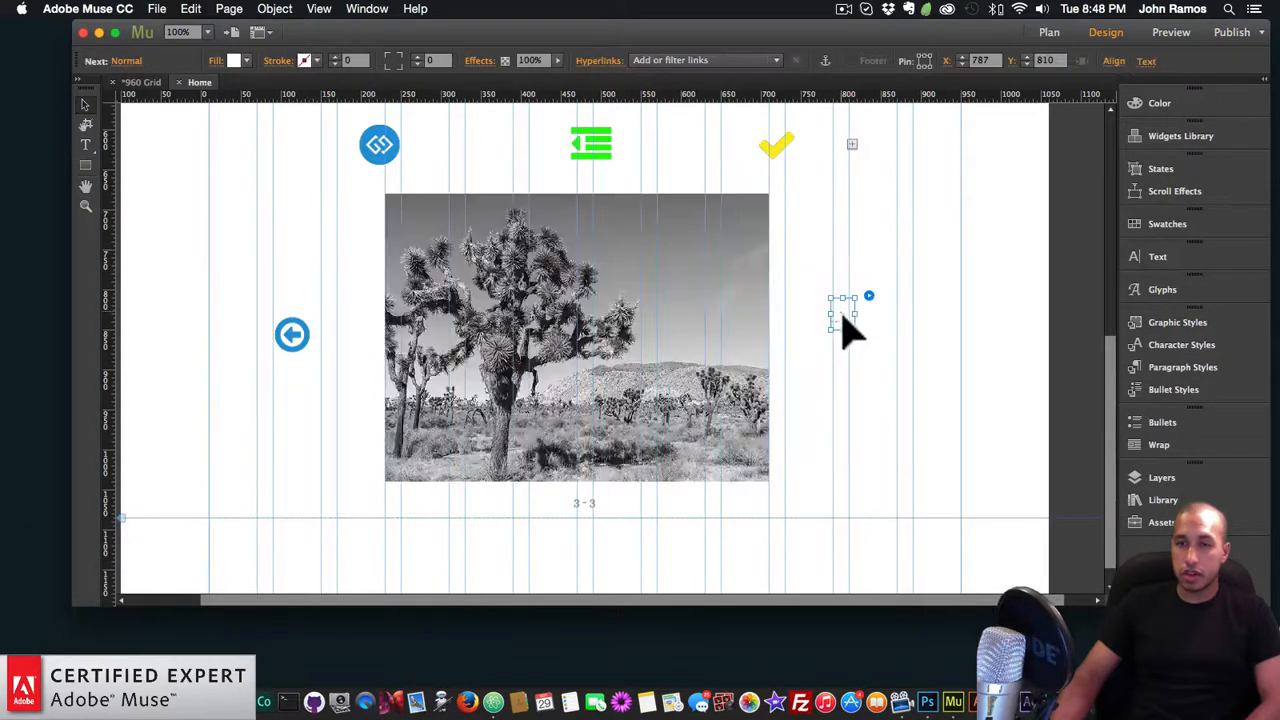
pyautogui.doubleClick(845, 312)
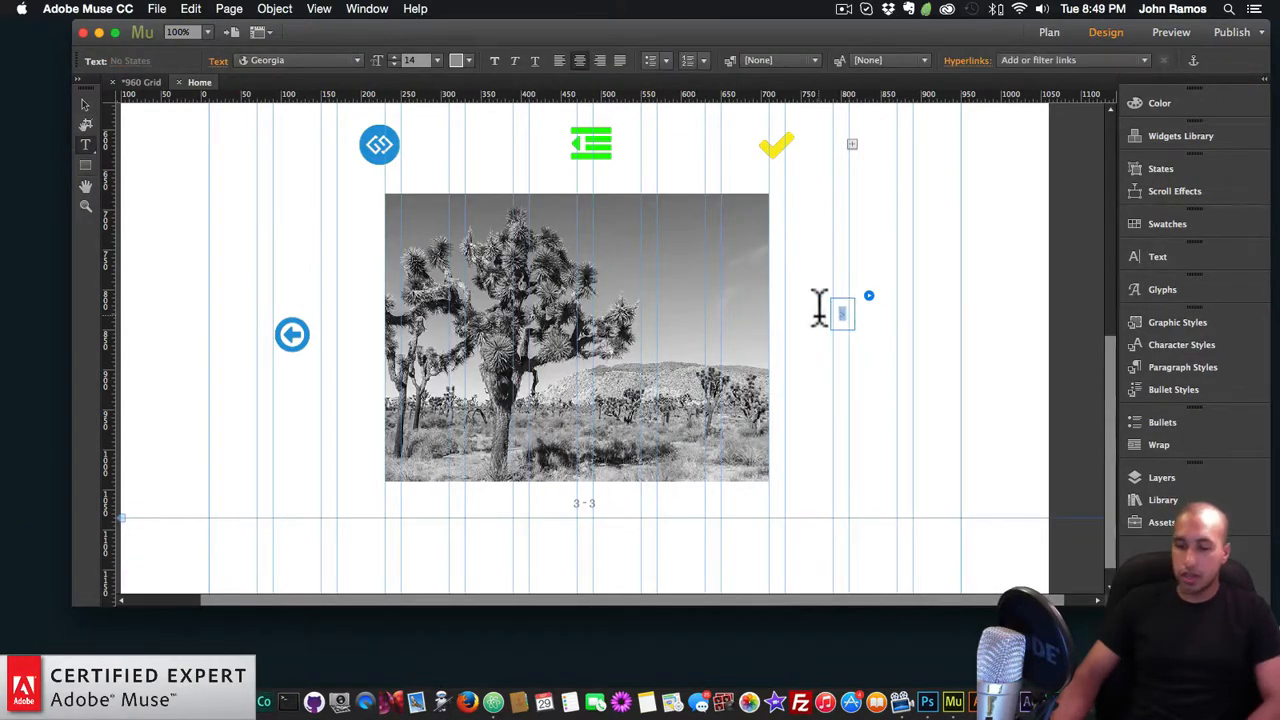
pyautogui.press('BackSpace')
pyautogui.press('super+v')
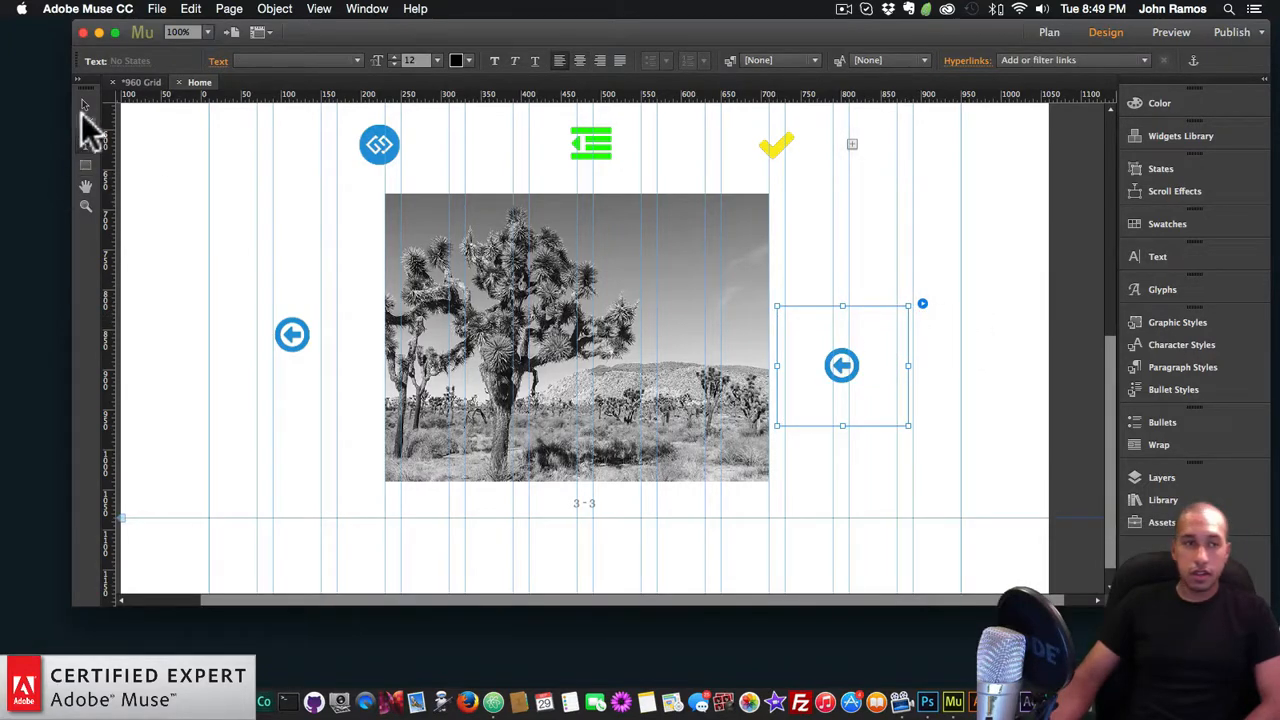
# - Widen the Next button around its inline Click Effects widget and move it beside the slideshow image to about X 747, Y 765
pyautogui.click(85, 105)
pyautogui.click(845, 315)
pyautogui.moveTo(857, 367); pyautogui.dragTo(937, 367)
pyautogui.moveTo(823, 367); pyautogui.dragTo(792, 367)
pyautogui.moveTo(880, 318); pyautogui.dragTo(880, 278)
pyautogui.moveTo(881, 266); pyautogui.dragTo(879, 266)
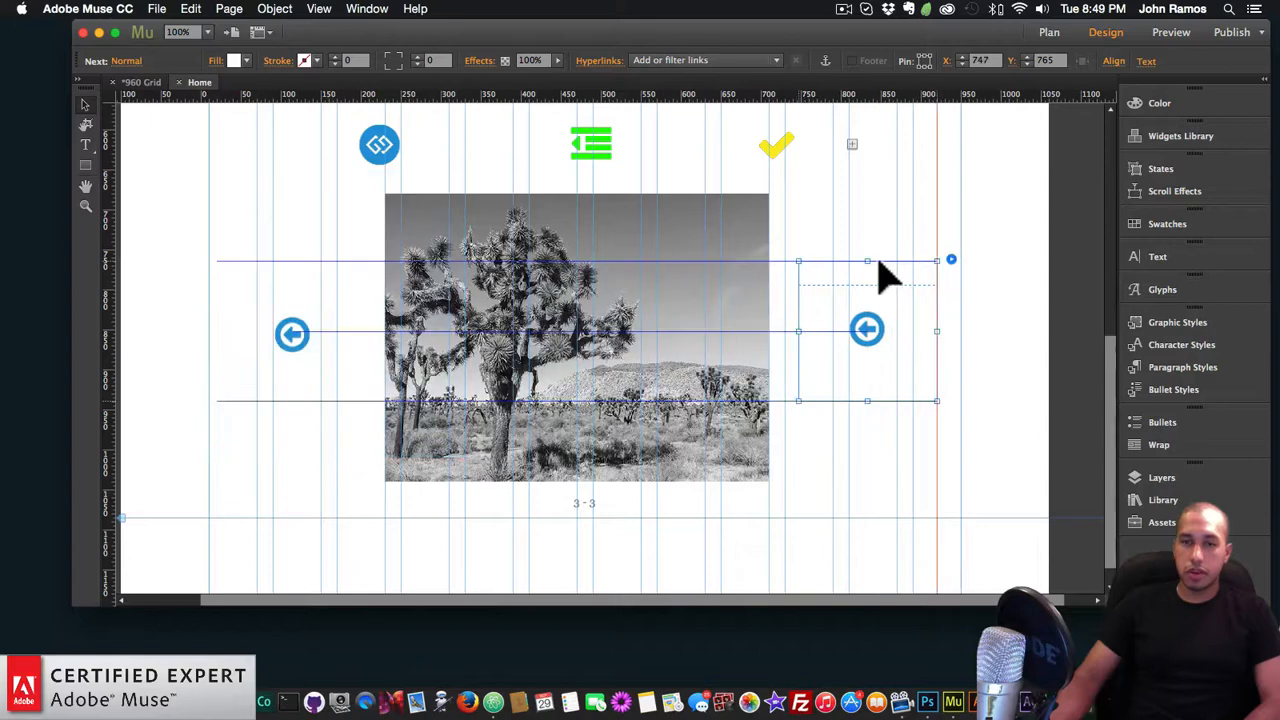
# - Set the icon of the Next button's Click Effects widget to fa-arrow-circle-o-right and close its options
pyautogui.click(872, 325)
pyautogui.click(947, 268)
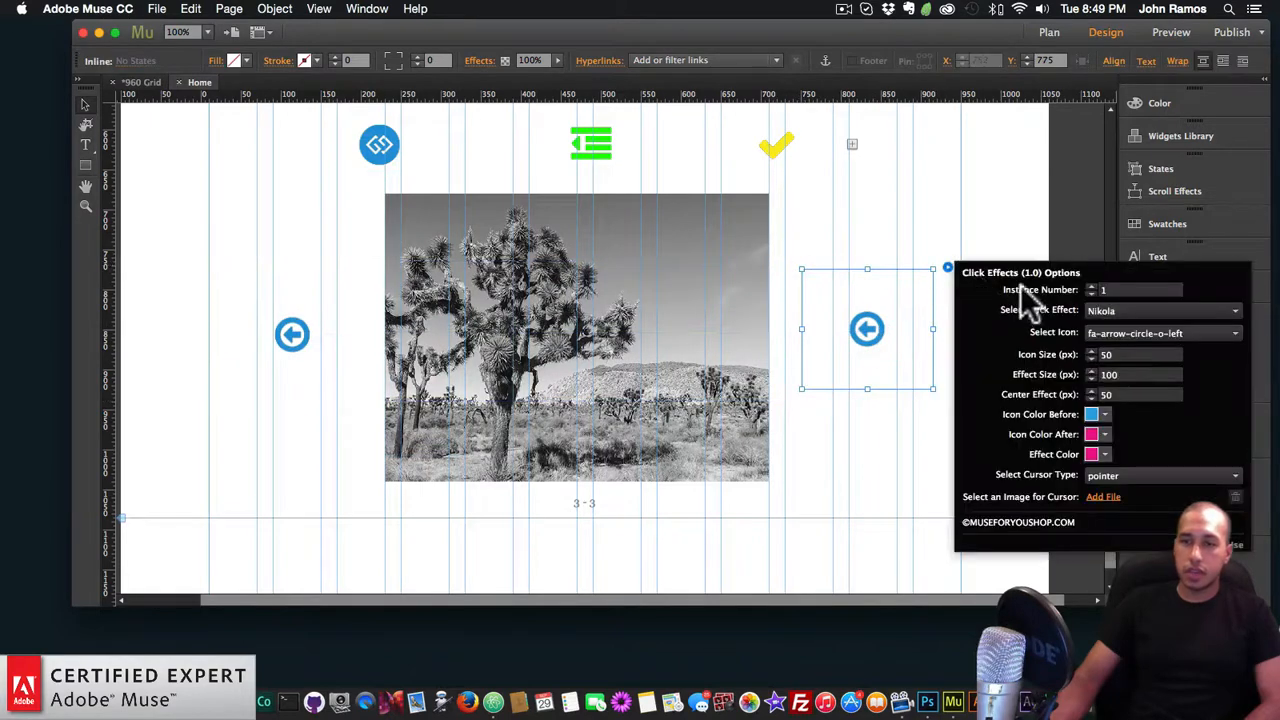
pyautogui.click(1117, 340)
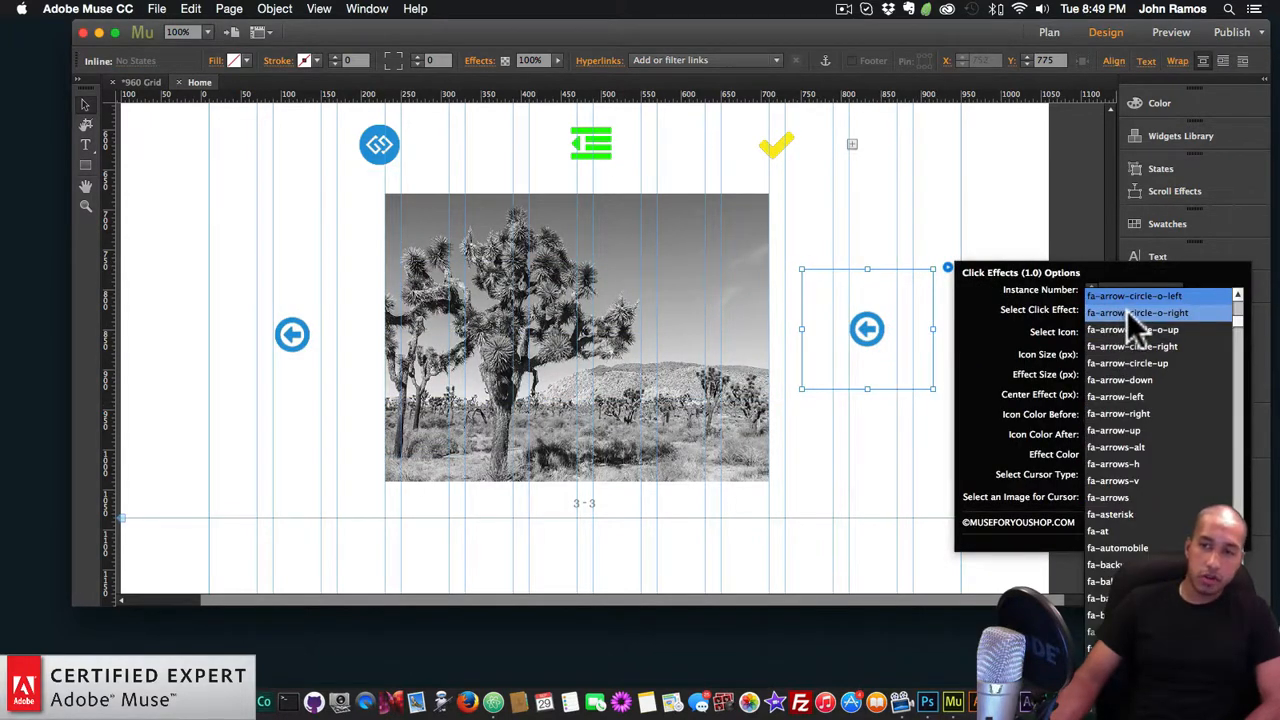
pyautogui.click(1127, 312)
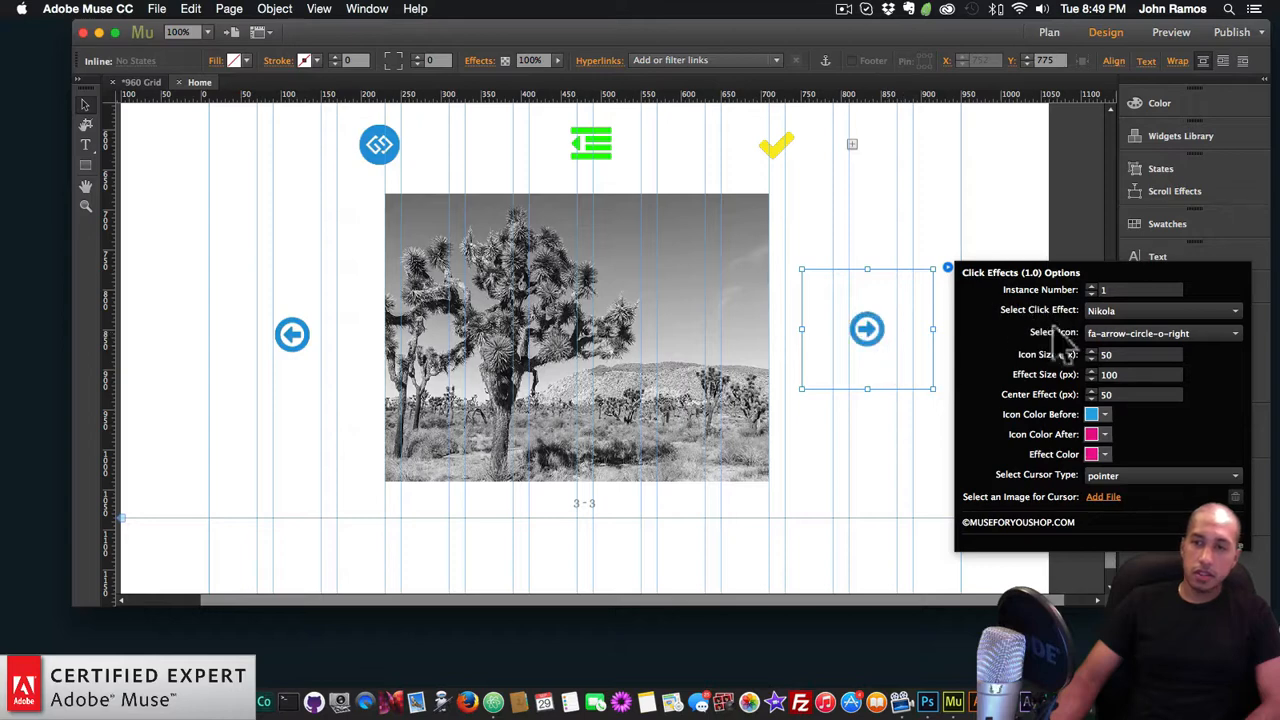
pyautogui.click(864, 250)
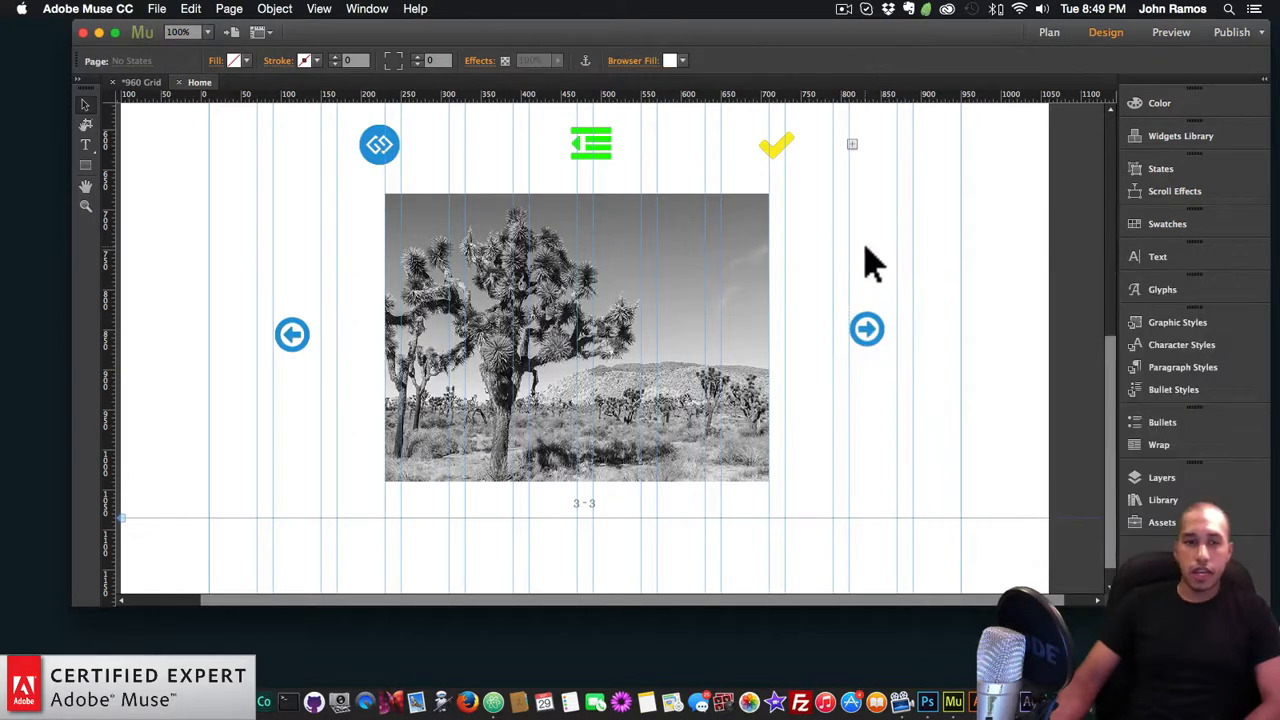
# - Preview the page in Chrome and test the slideshow's Next and Previous icon buttons by stepping through the images in both directions
pyautogui.press('super+shift+e')
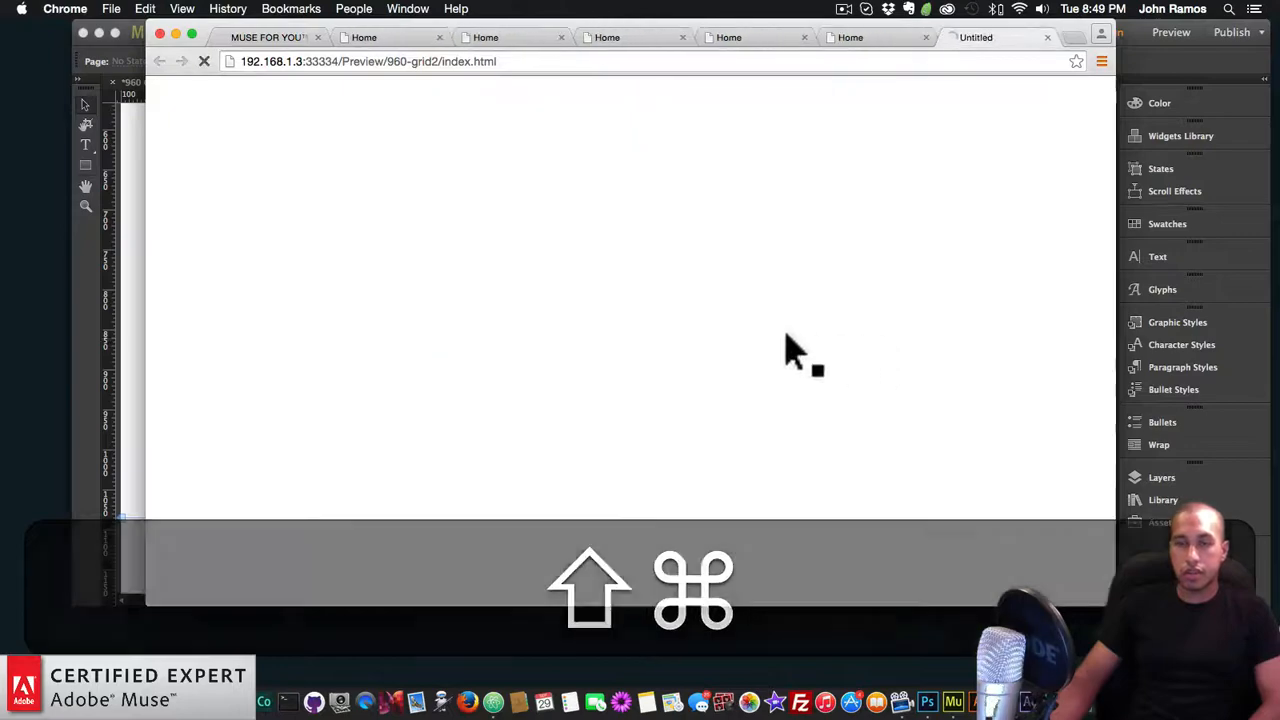
pyautogui.scroll(-5, 800, 350)
pyautogui.click(917, 355)
pyautogui.click(340, 343)
pyautogui.click(915, 354)
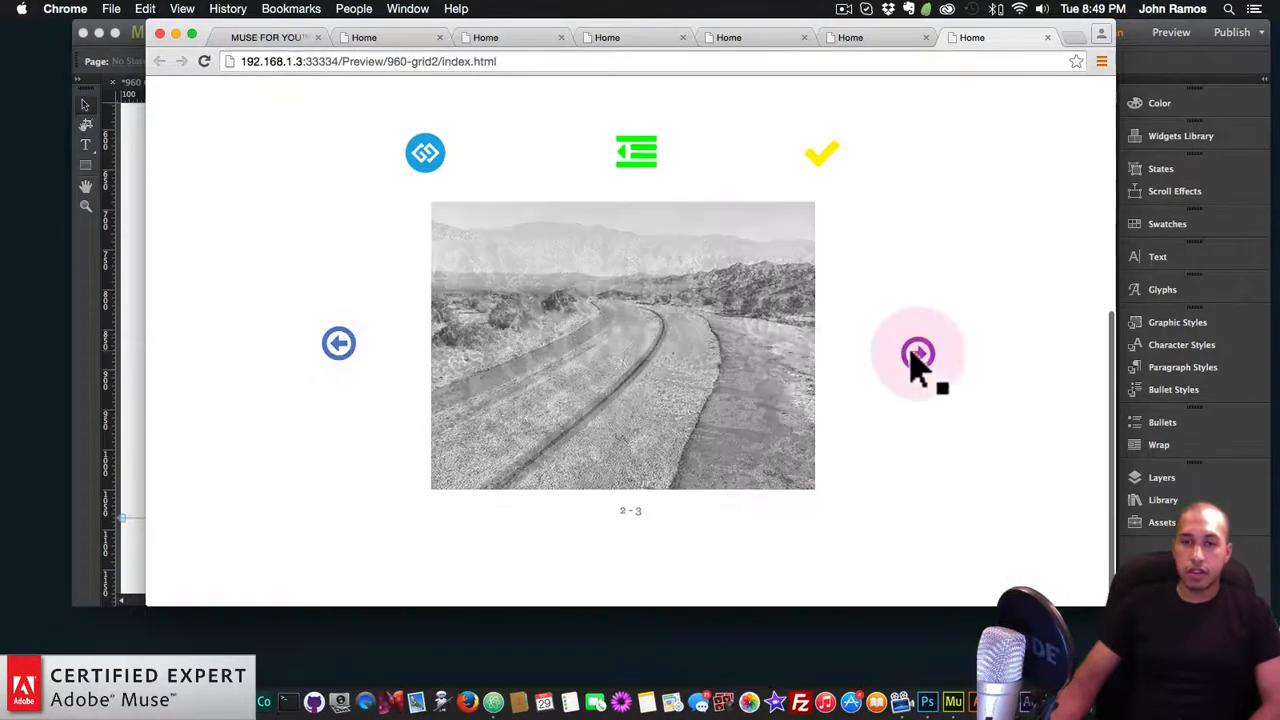
pyautogui.click(917, 355)
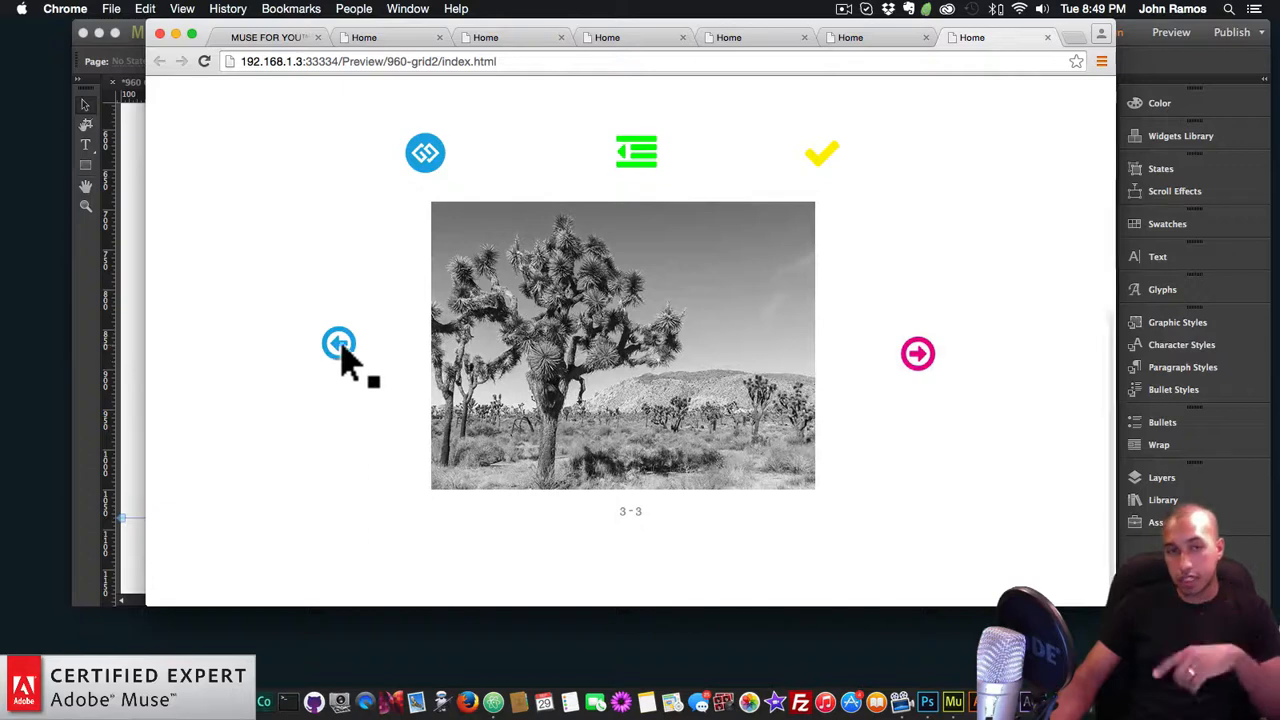
pyautogui.click(339, 344)
pyautogui.click(339, 344)
pyautogui.click(917, 355)
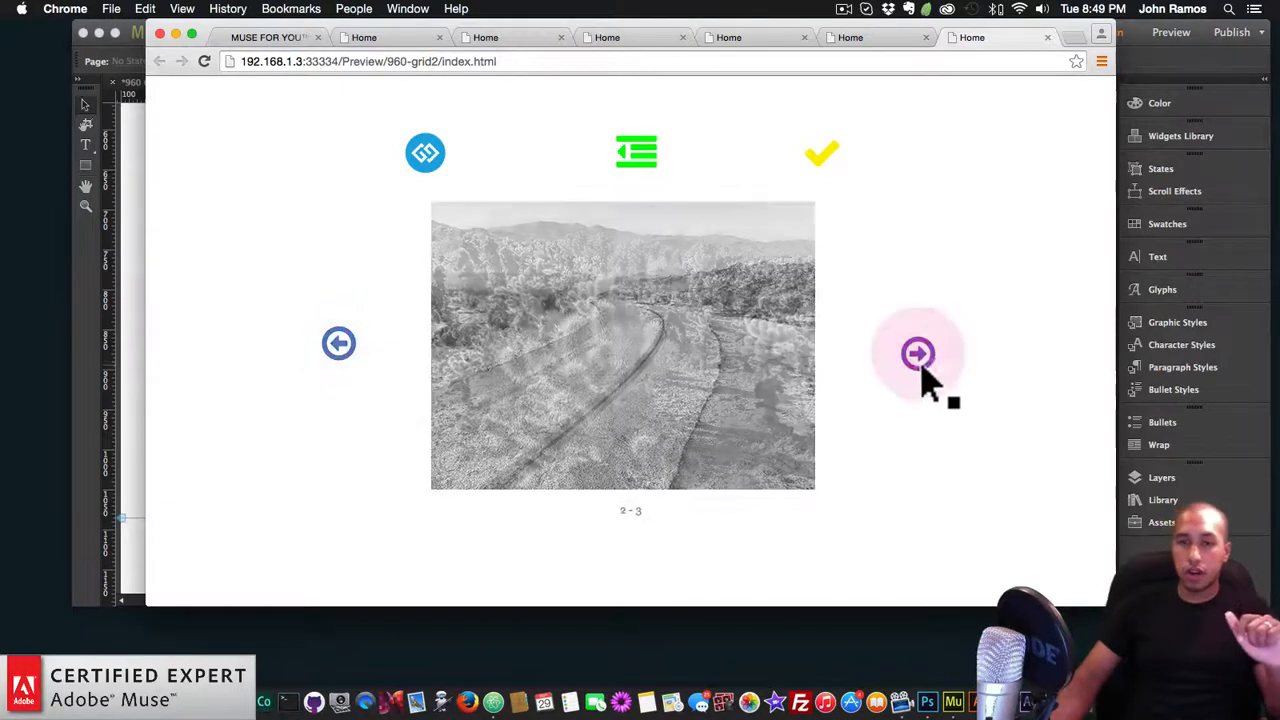
pyautogui.click(339, 343)
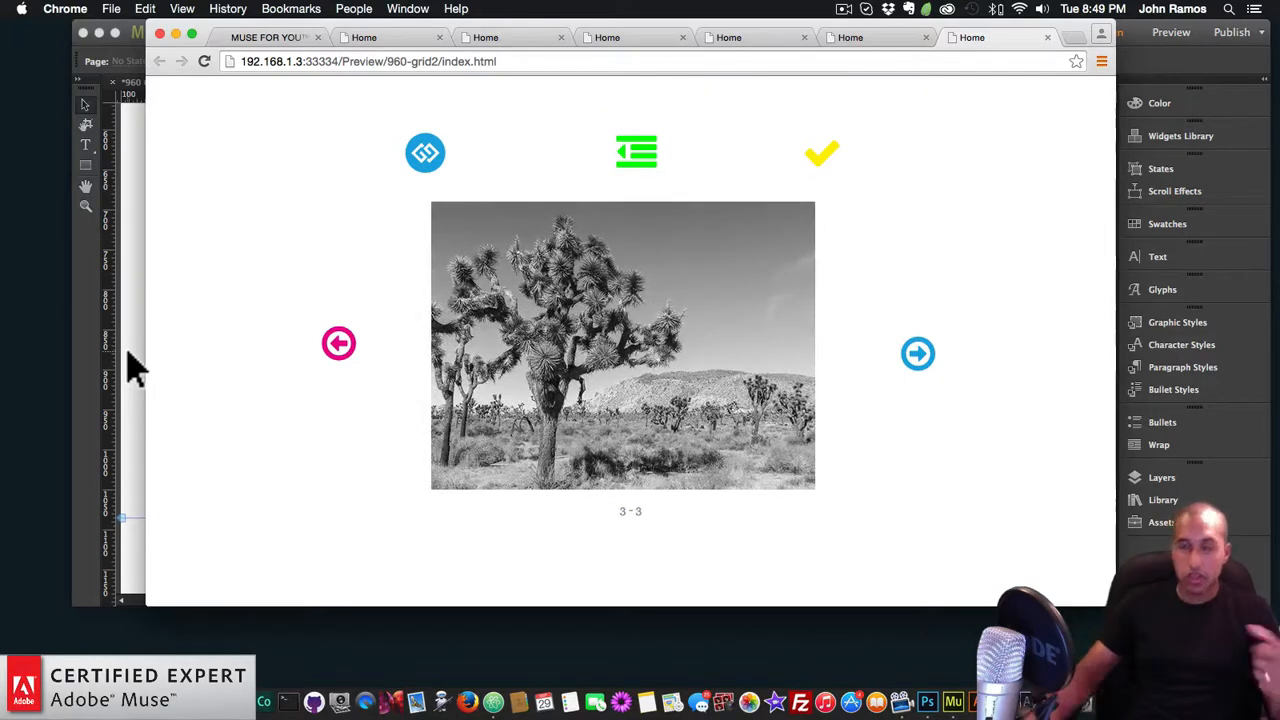
# - Return to Adobe Muse and set the click effect of the Next button's widget to Novak
pyautogui.click(137, 368)
pyautogui.click(866, 335)
pyautogui.click(866, 335)
pyautogui.click(947, 268)
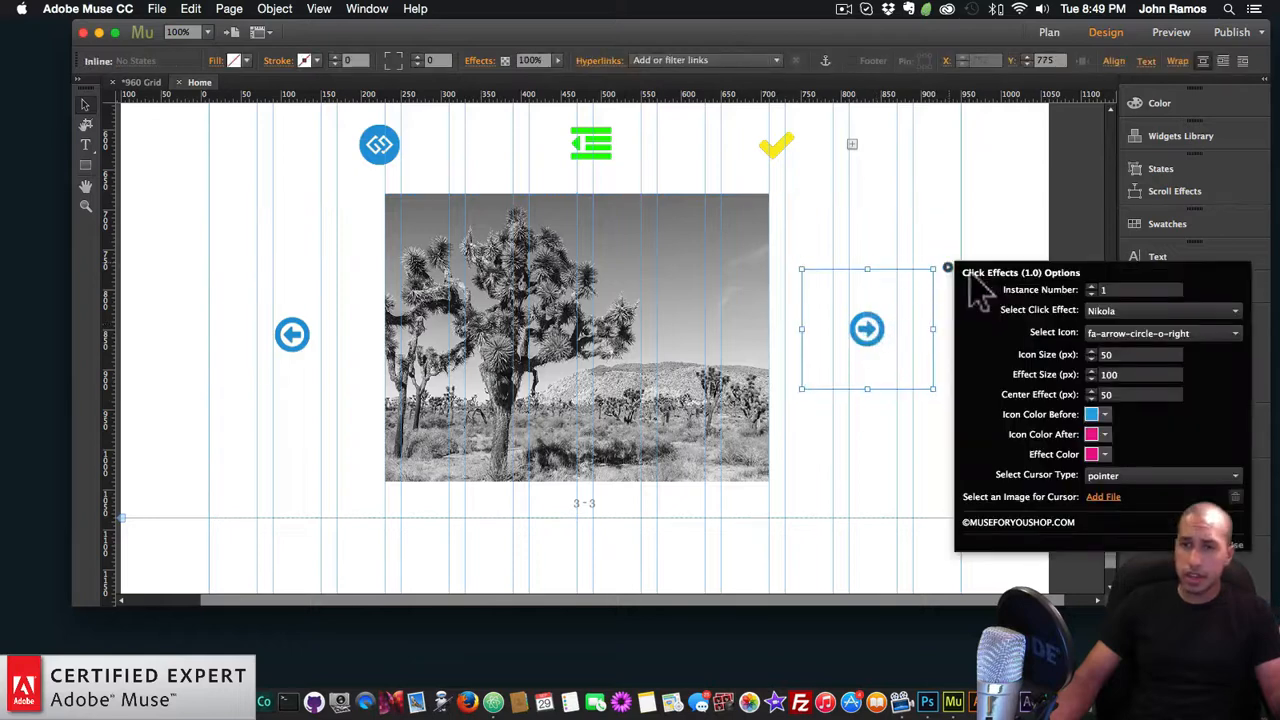
pyautogui.click(1115, 306)
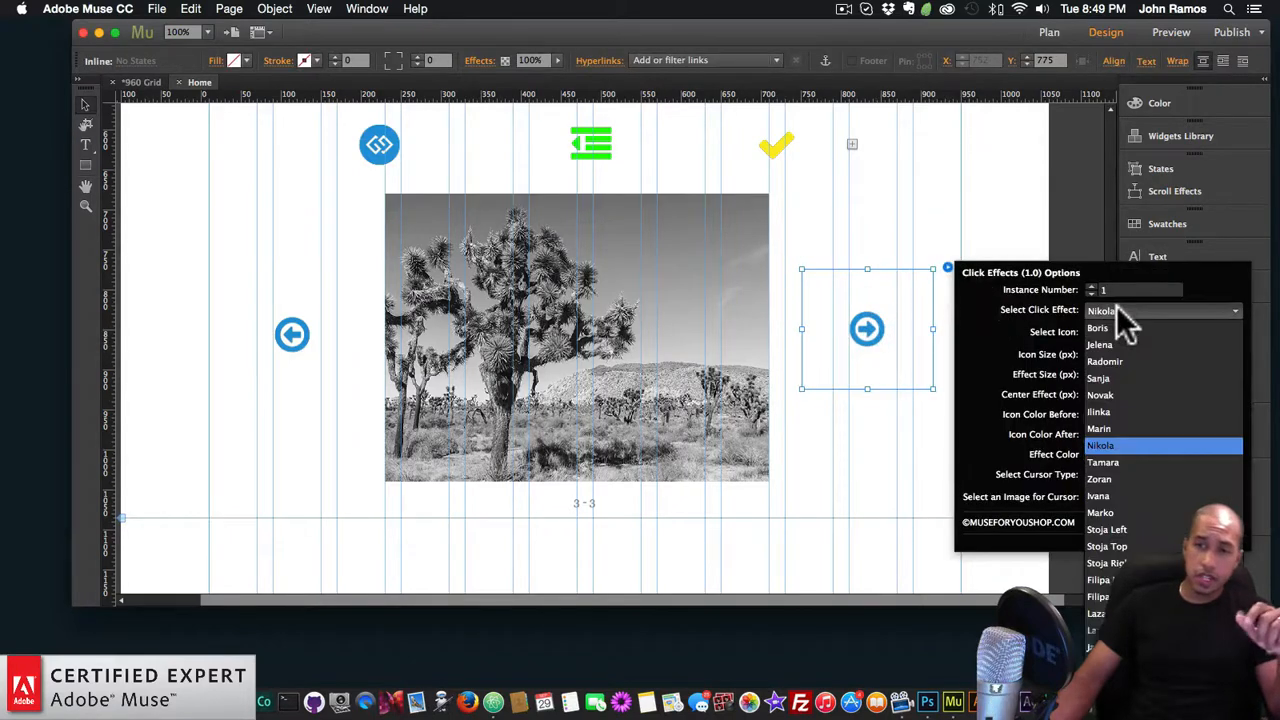
pyautogui.click(1098, 395)
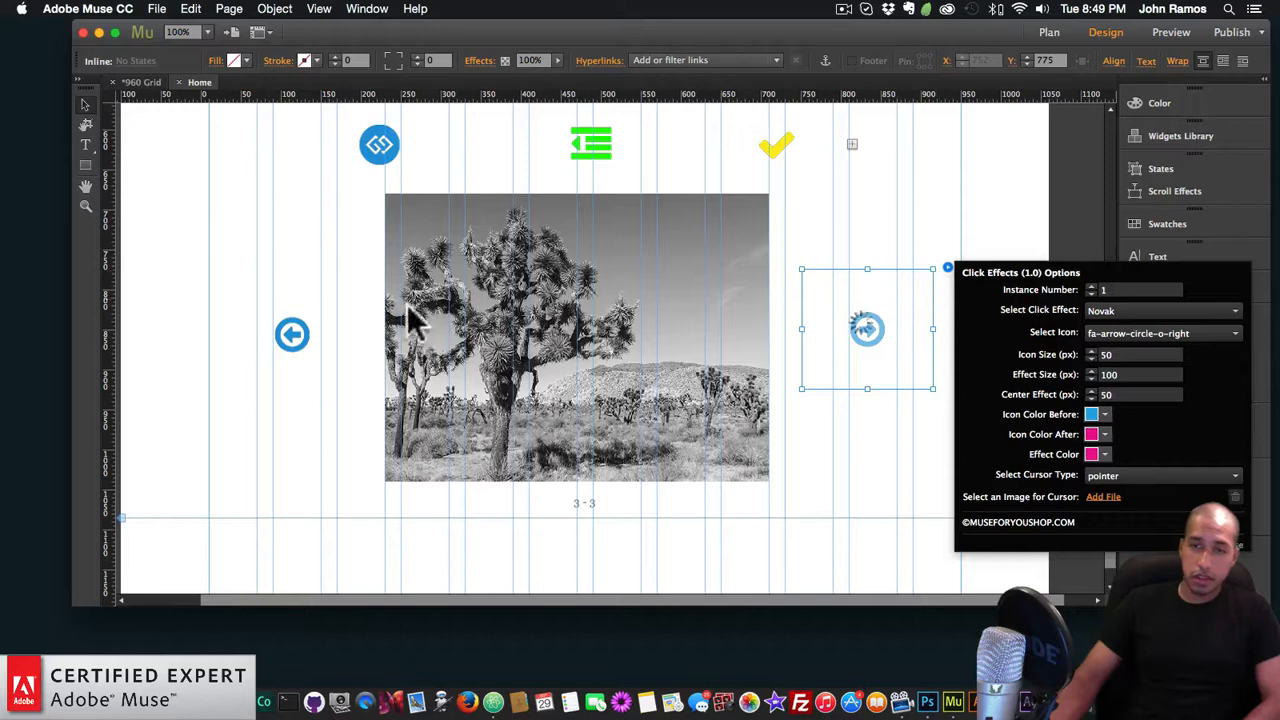
# - Set the click effect of the Previous button's Click Effects widget to Ivana
pyautogui.click(295, 340)
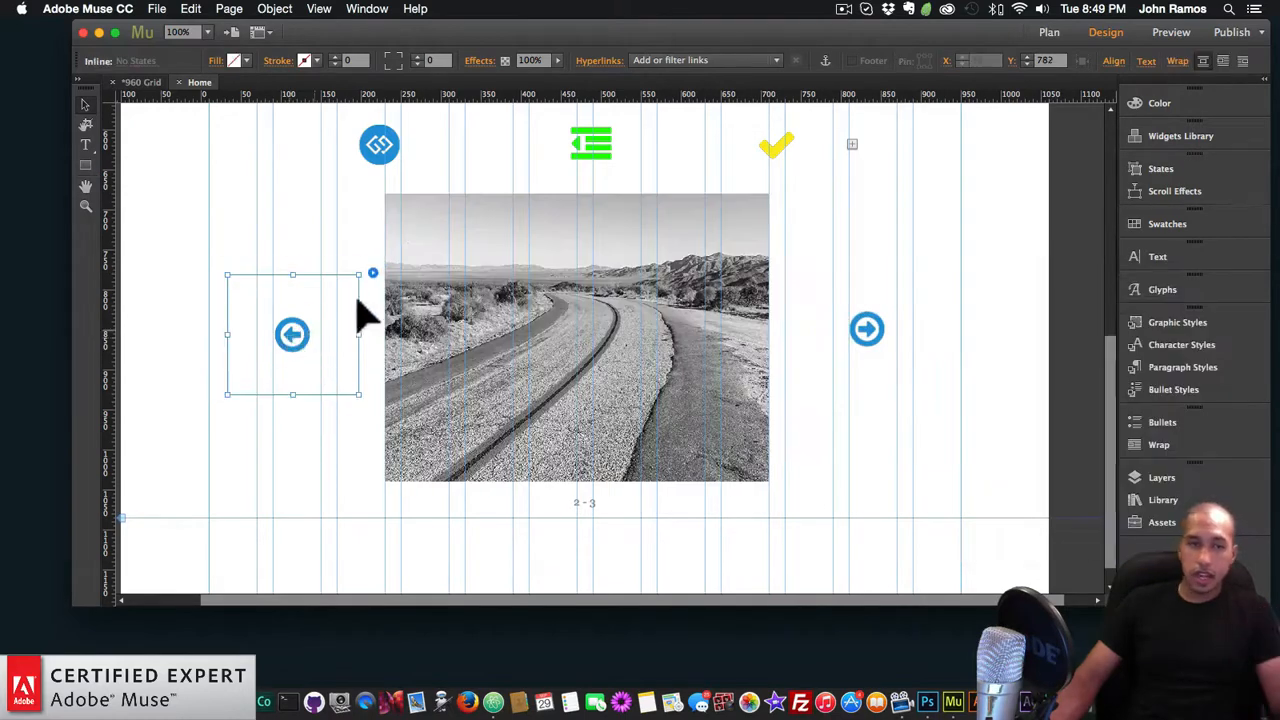
pyautogui.click(372, 274)
pyautogui.click(562, 315)
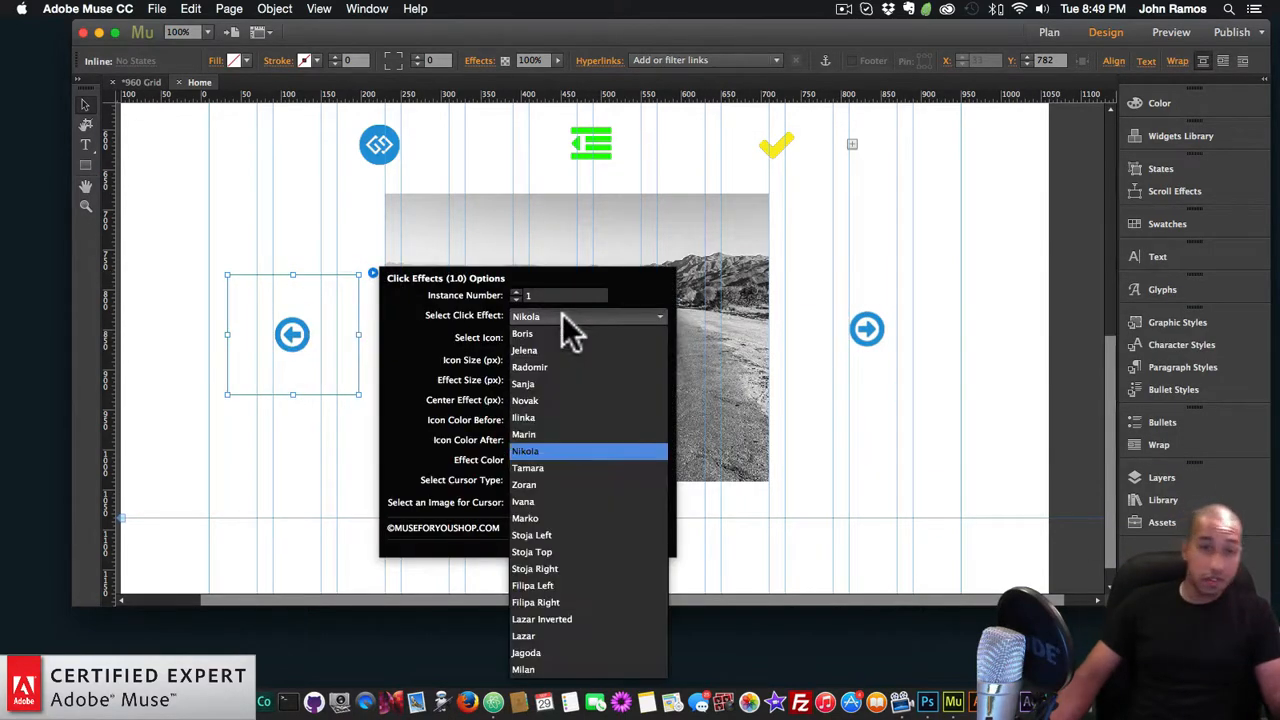
pyautogui.click(596, 501)
# - Preview the page in Chrome and test the Ivana effect on the Previous button and the Novak effect on the Next button
pyautogui.press('shift+super+e')
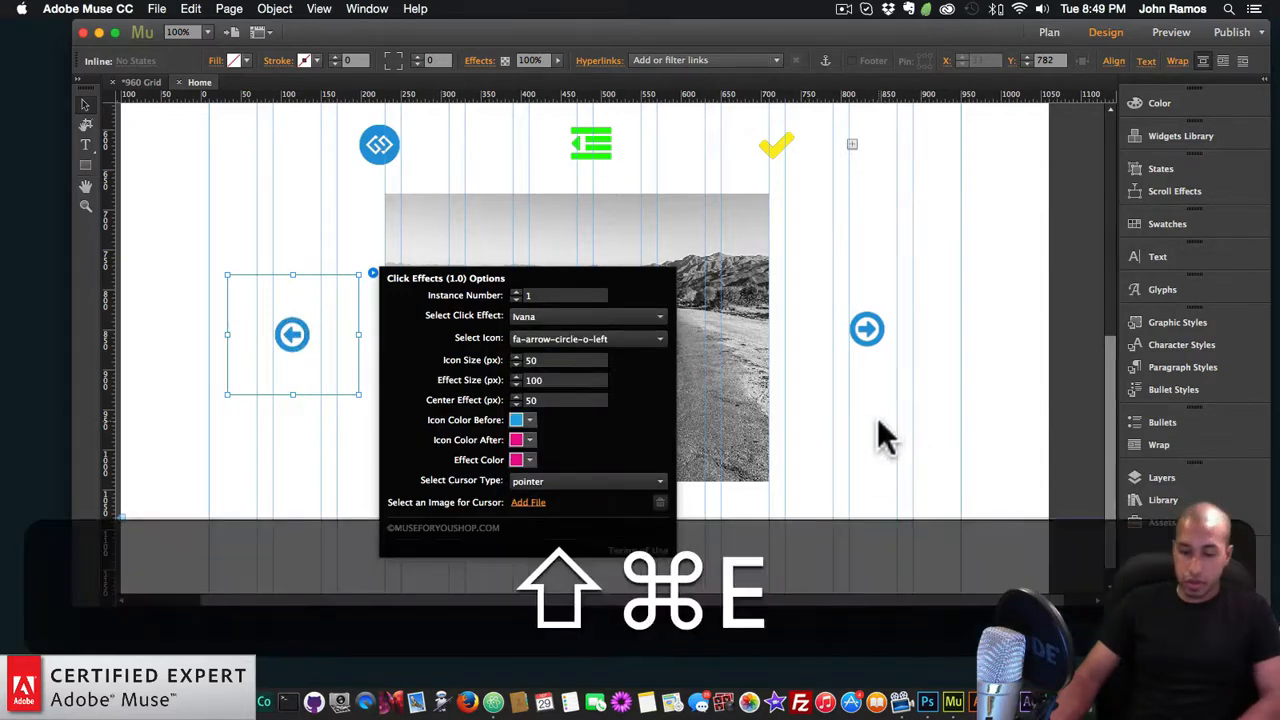
pyautogui.scroll(-8, 399, 393)
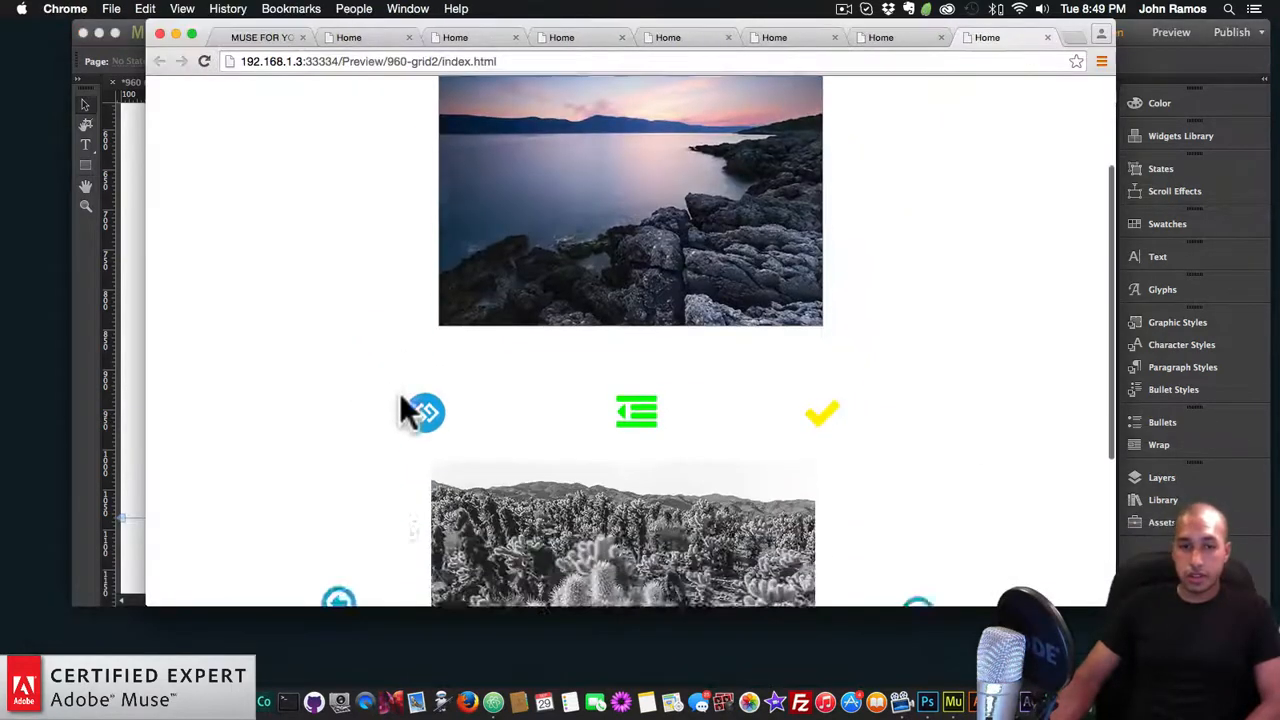
pyautogui.click(343, 346)
pyautogui.click(912, 356)
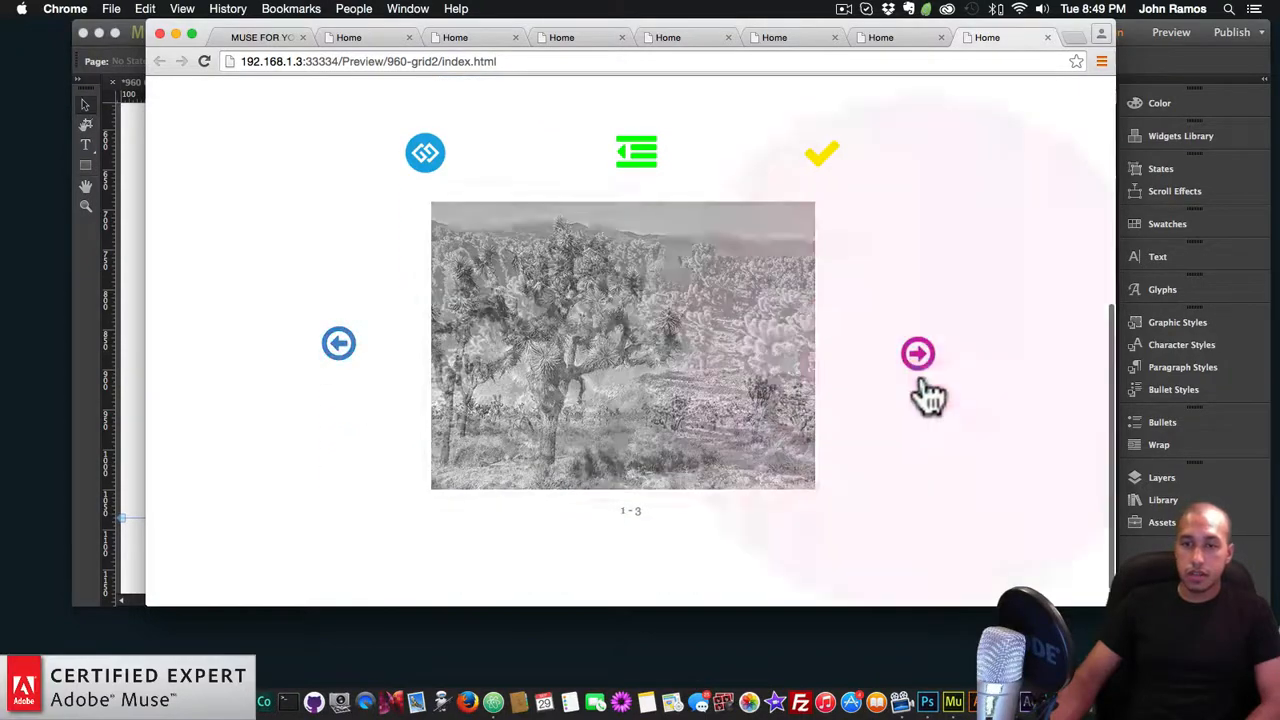
pyautogui.click(912, 355)
pyautogui.click(339, 346)
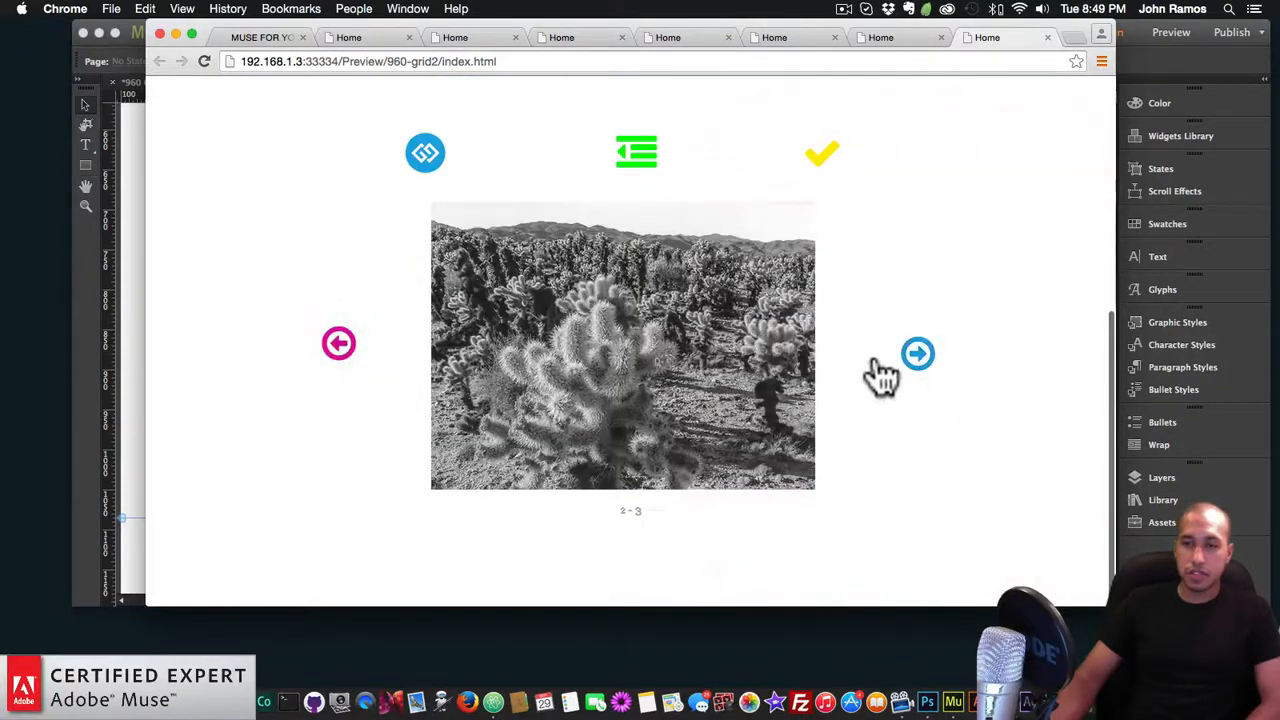
pyautogui.click(912, 358)
pyautogui.click(905, 360)
pyautogui.click(343, 348)
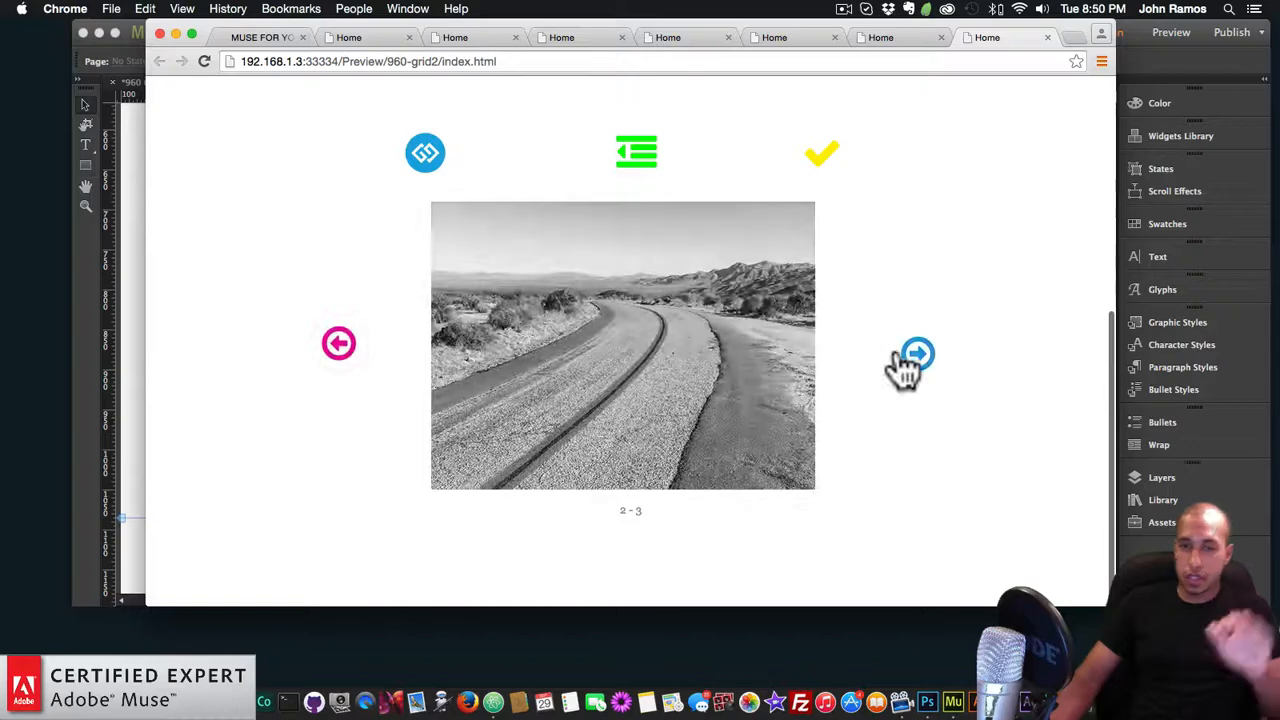
pyautogui.click(918, 364)
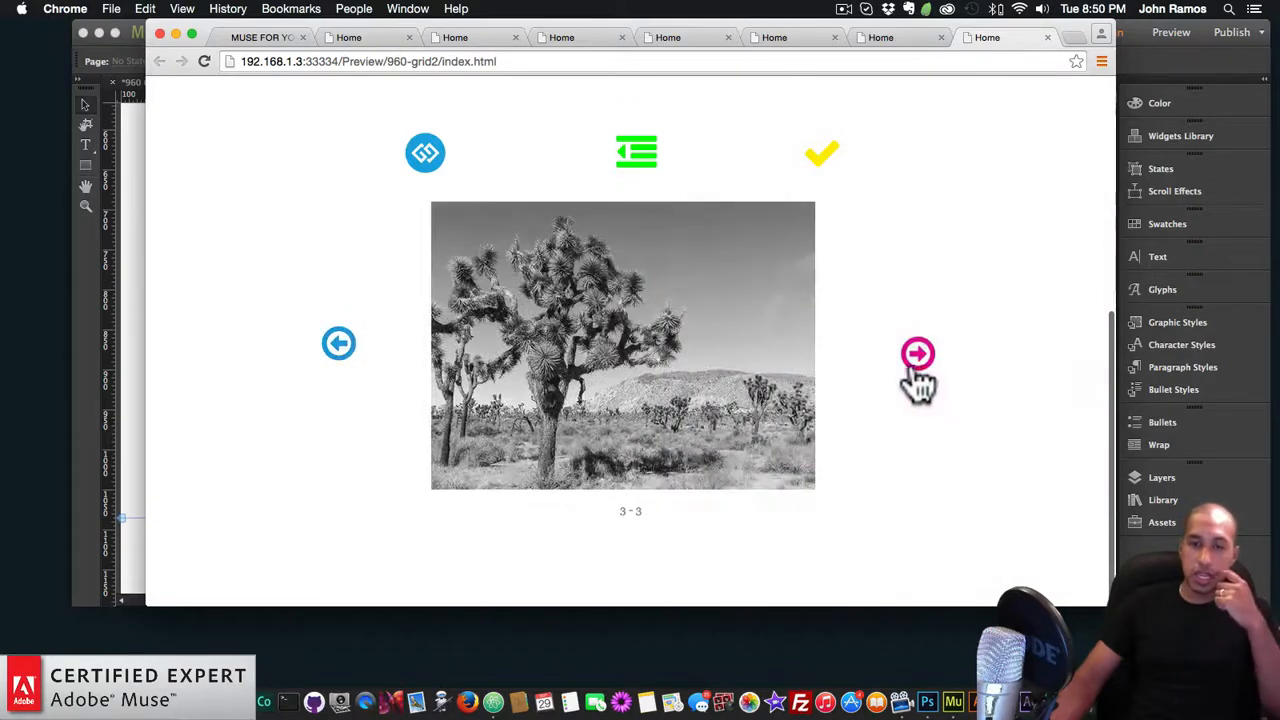
pyautogui.click(918, 372)
# - Return to Adobe Muse and change the click effect of the Next button's widget to Milan
pyautogui.click(123, 340)
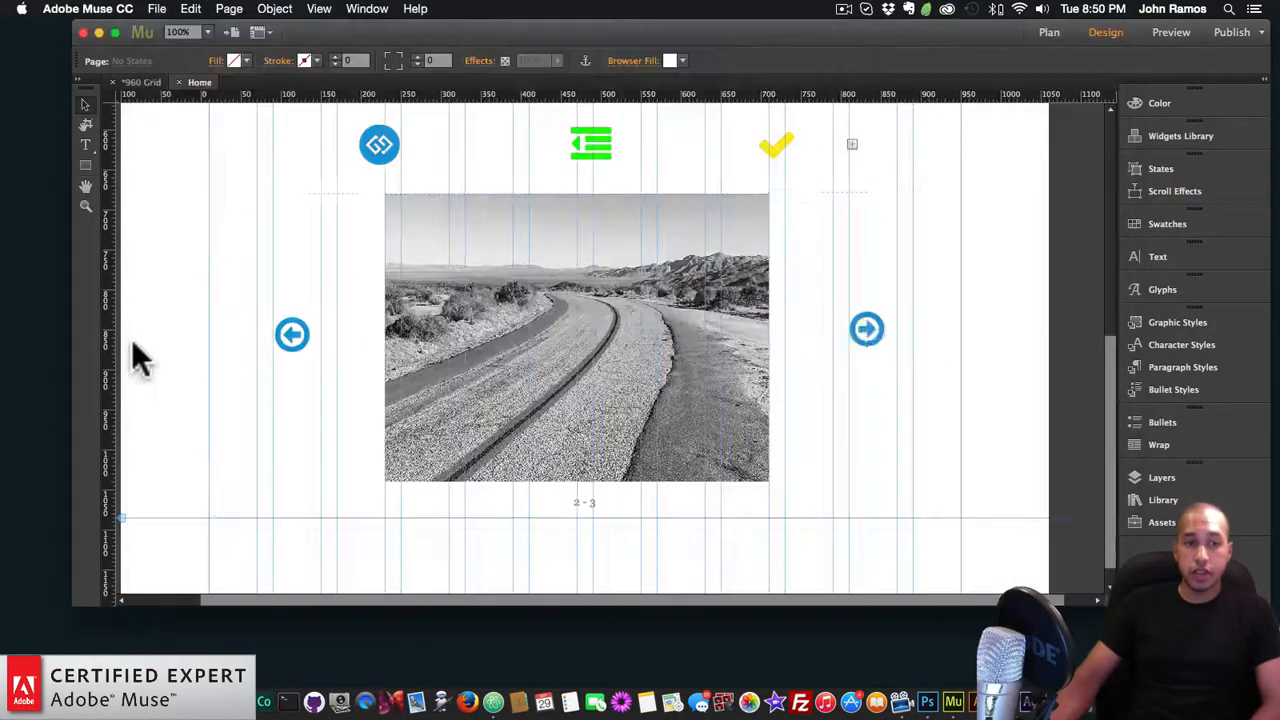
pyautogui.click(870, 338)
pyautogui.click(866, 340)
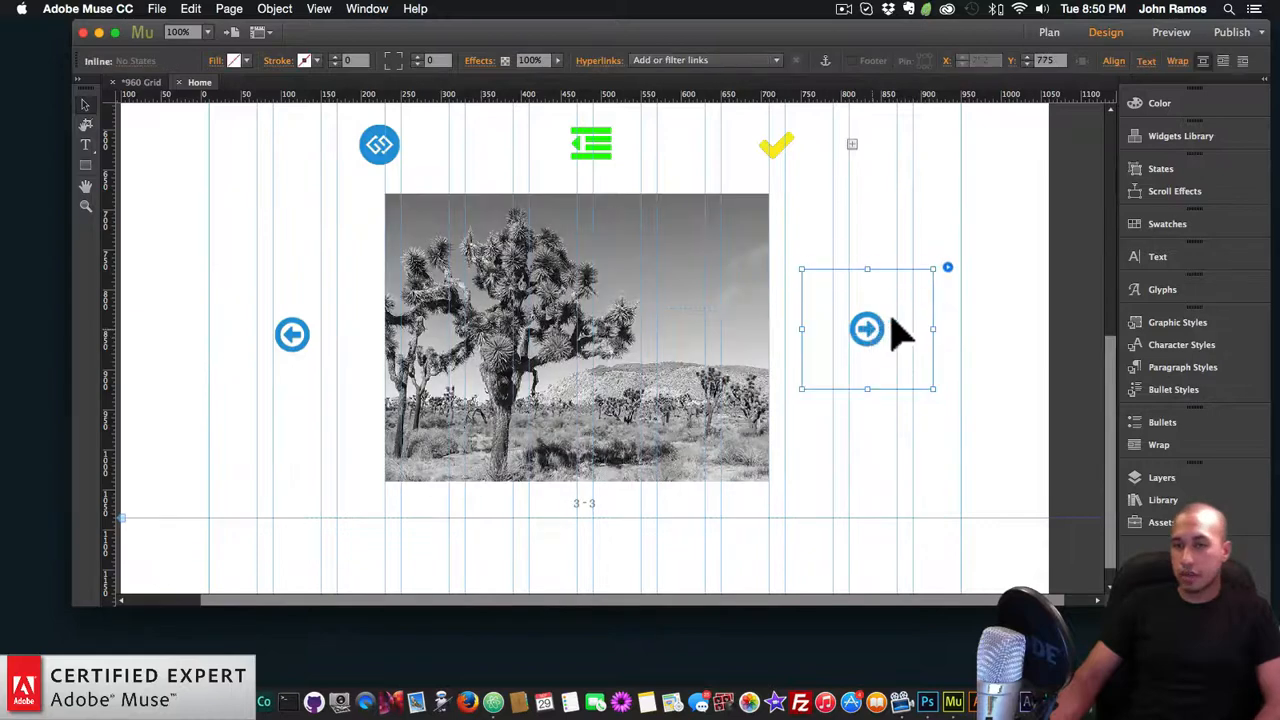
pyautogui.click(948, 268)
pyautogui.click(1127, 315)
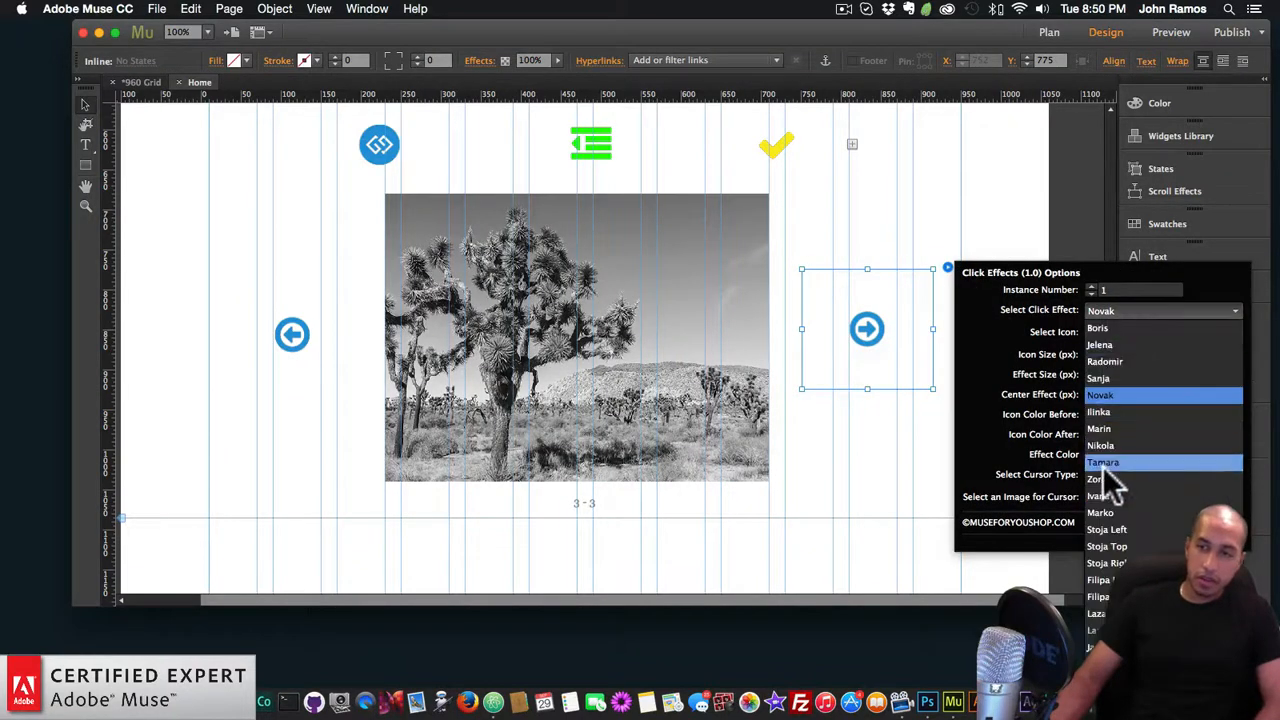
pyautogui.click(1103, 466)
pyautogui.click(1116, 321)
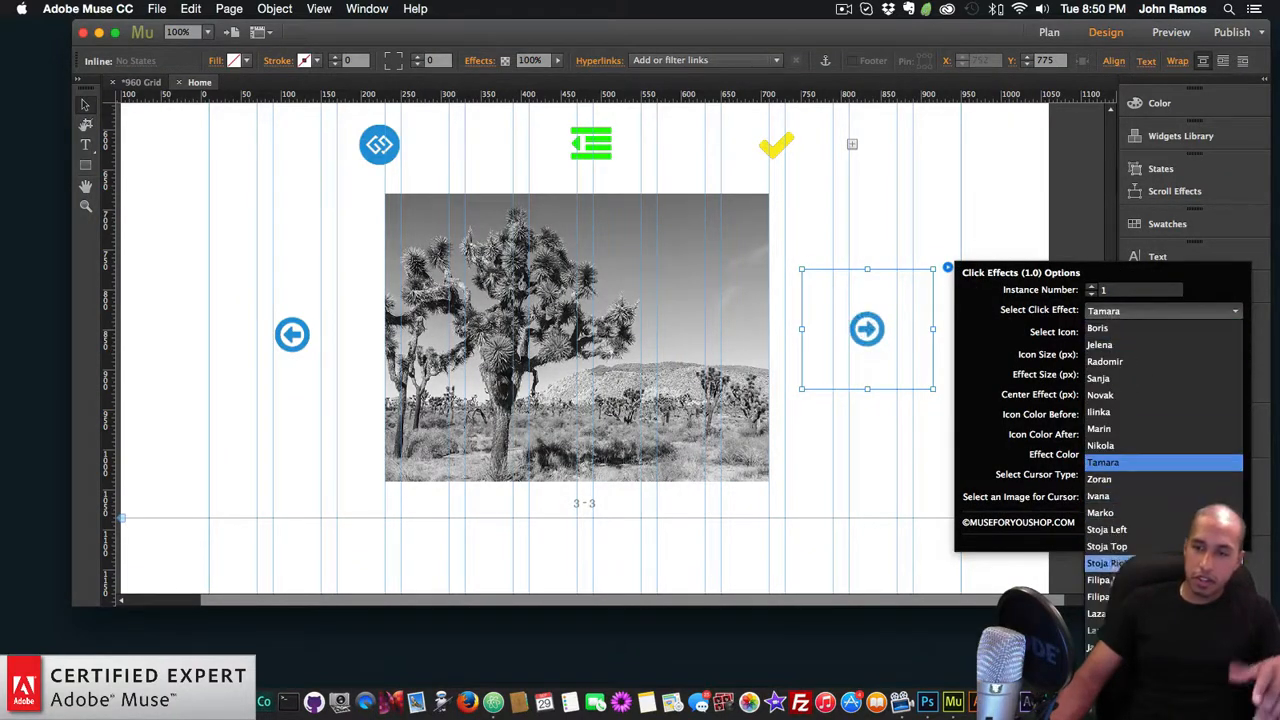
pyautogui.click(1115, 664)
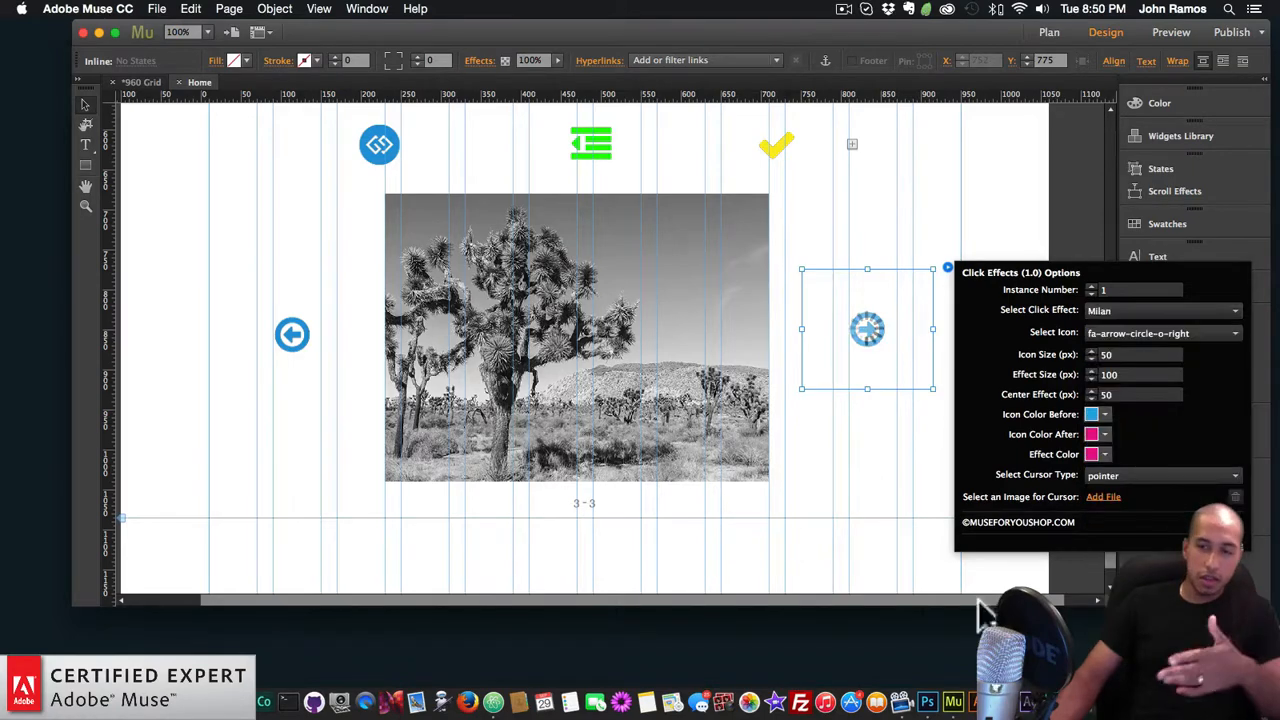
# - Set the click effect of the Previous button's Click Effects widget to Milan
pyautogui.click(299, 340)
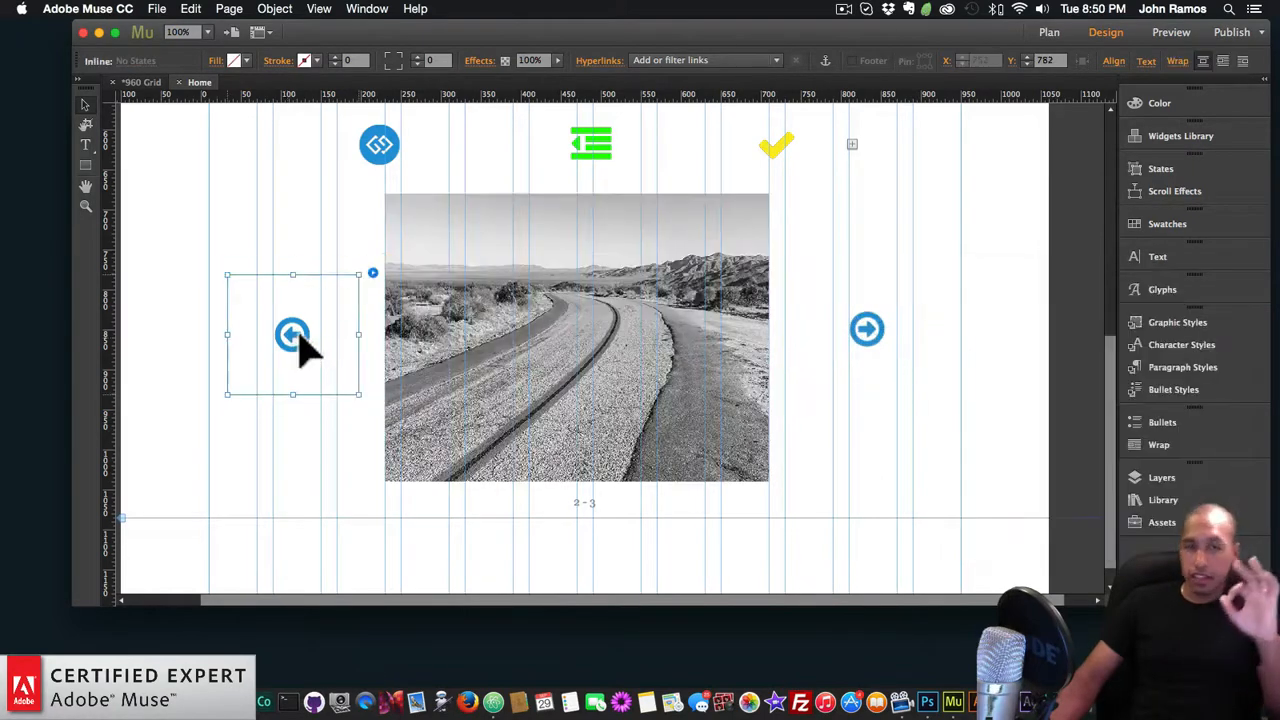
pyautogui.click(373, 273)
pyautogui.click(540, 317)
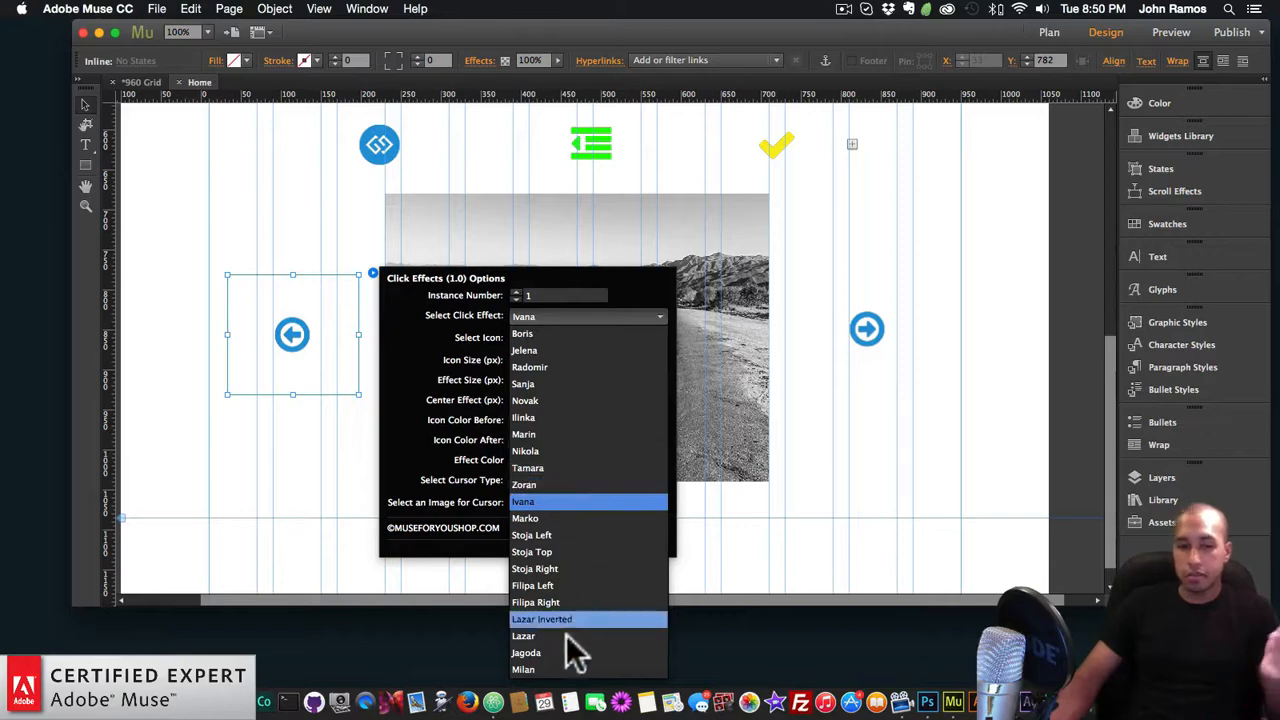
pyautogui.click(540, 669)
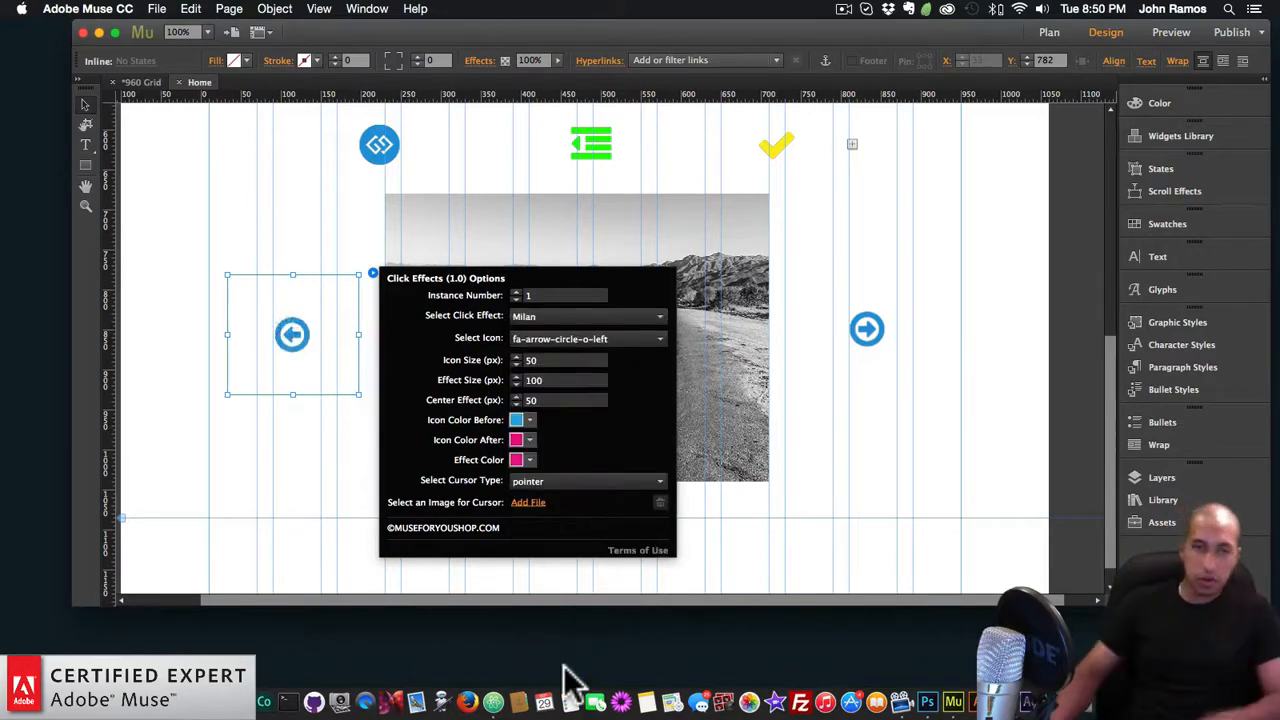
# - Preview the page in Chrome and test the Milan effect on the Previous and Next buttons, along with the composition triggers
pyautogui.press('super+shift+e')
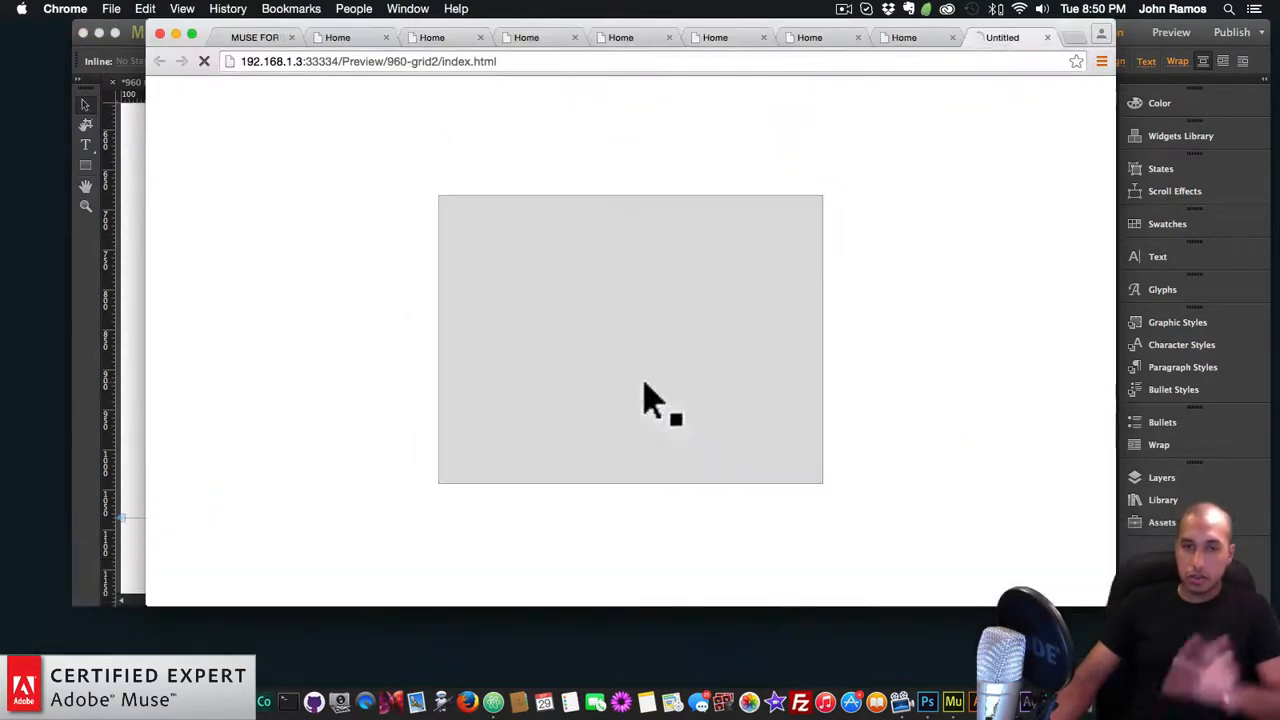
pyautogui.click(340, 345)
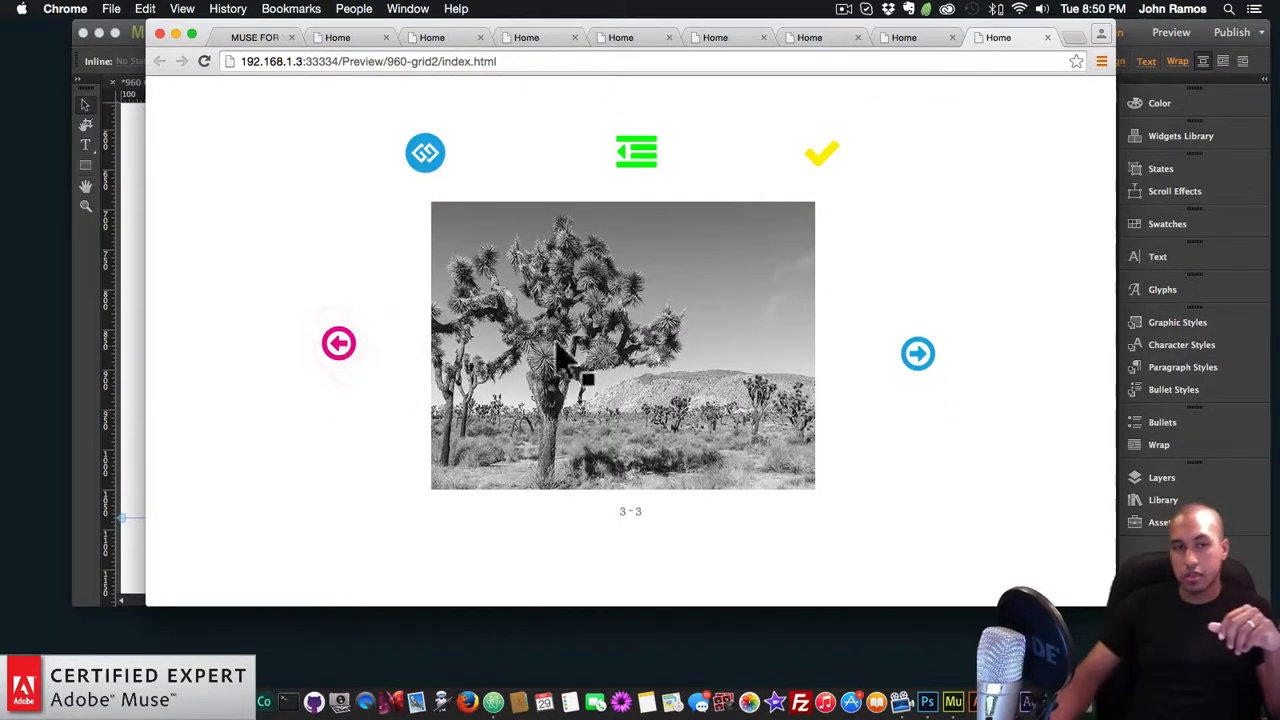
pyautogui.click(919, 357)
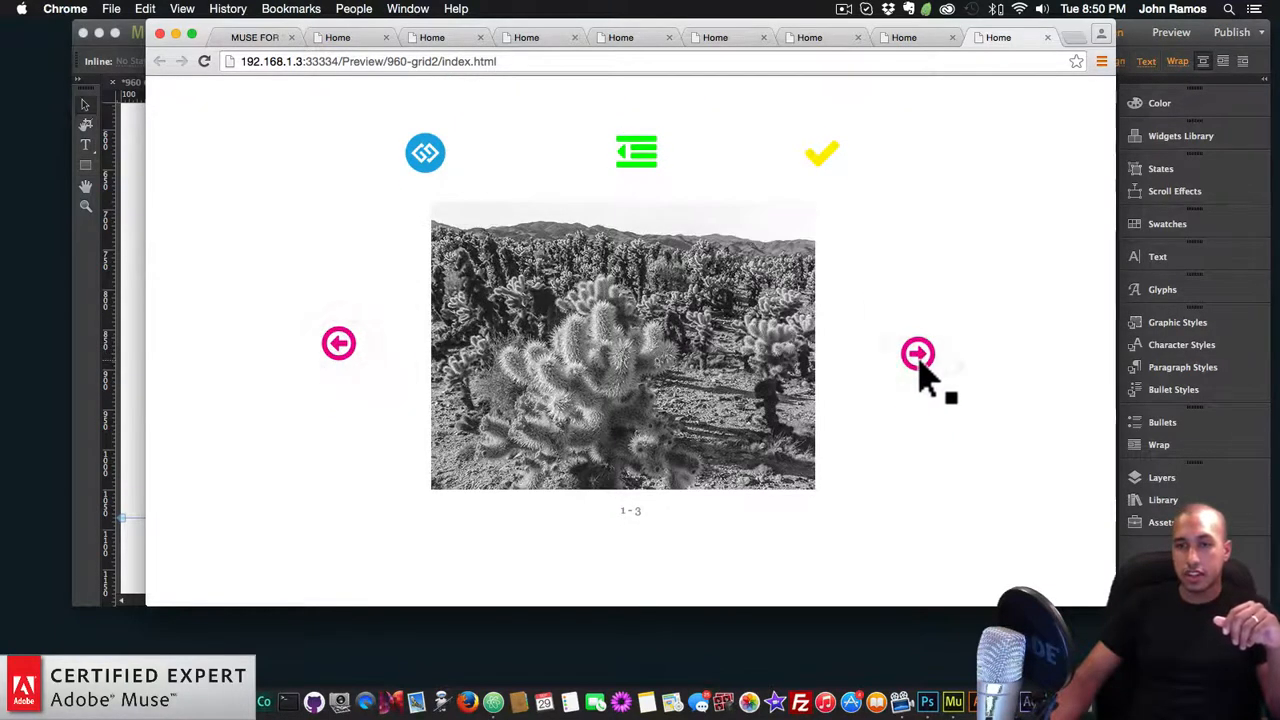
pyautogui.click(342, 343)
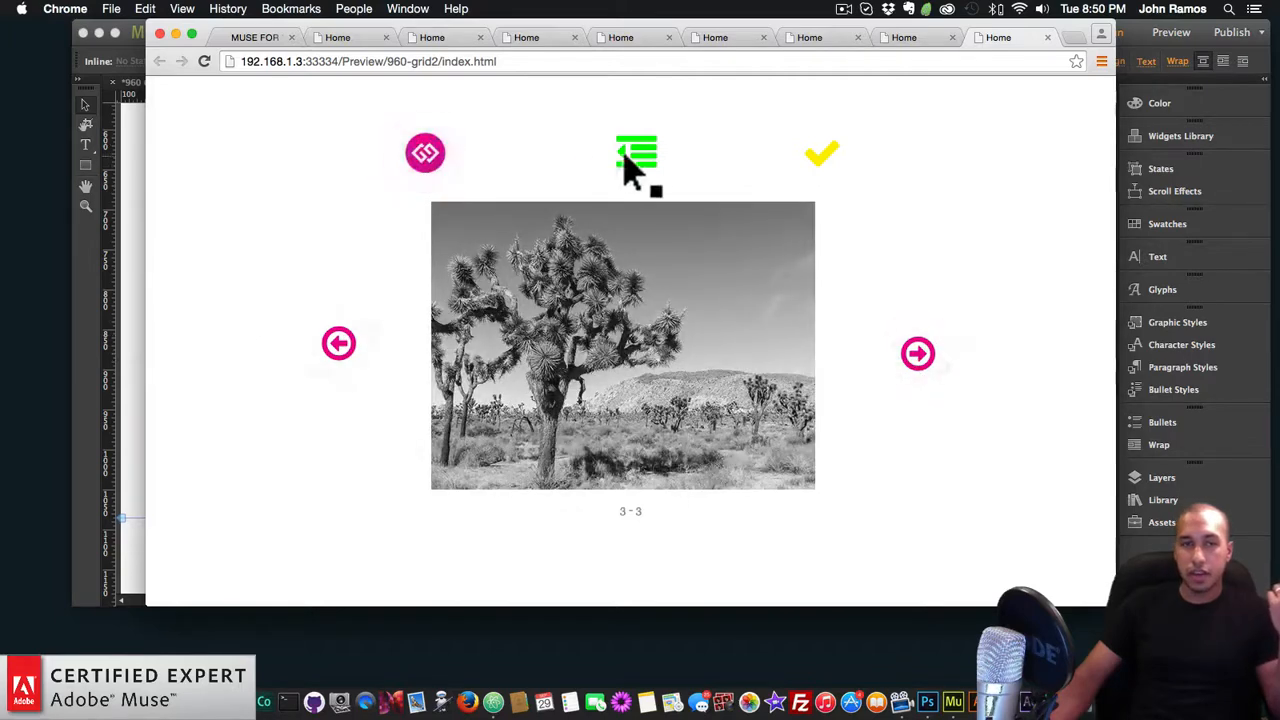
pyautogui.scroll(5, 333, 258)
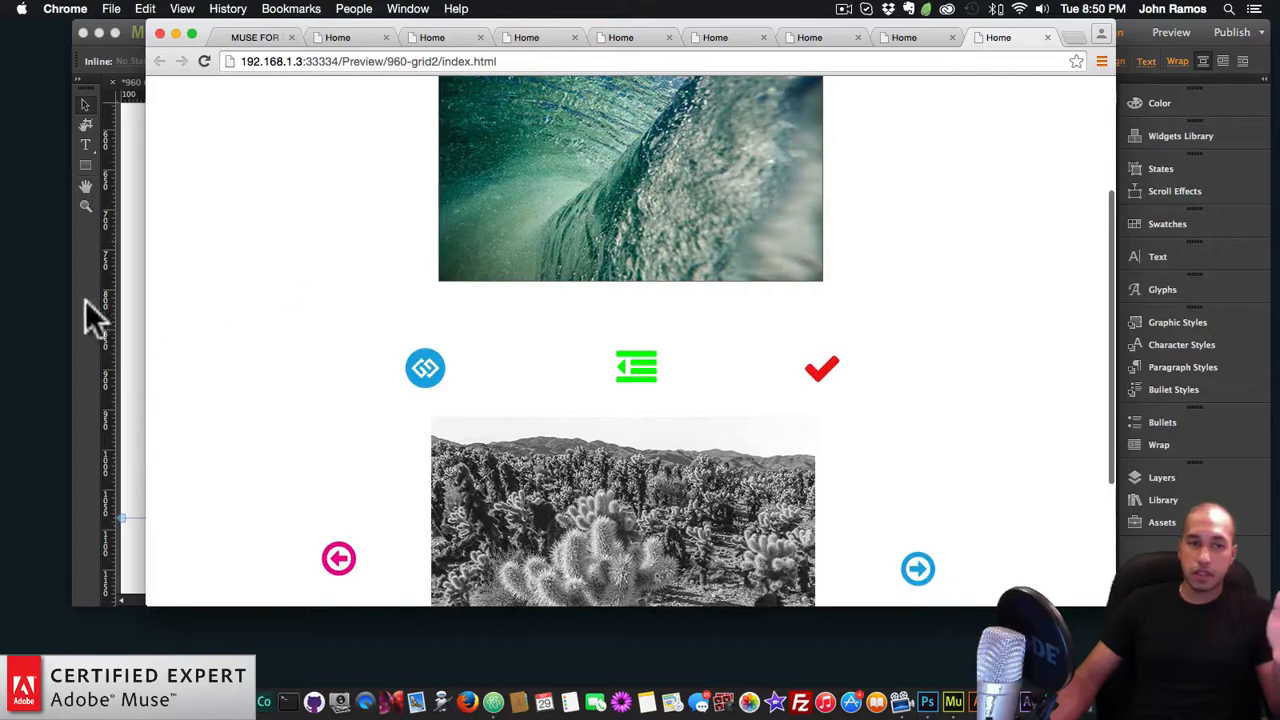
# - Return to Adobe Muse, move the slideshow down to about Y 744, away from the composition triggers, and preview the page in Chrome
pyautogui.click(125, 335)
pyautogui.click(529, 386)
pyautogui.scroll(1, 686, 280)
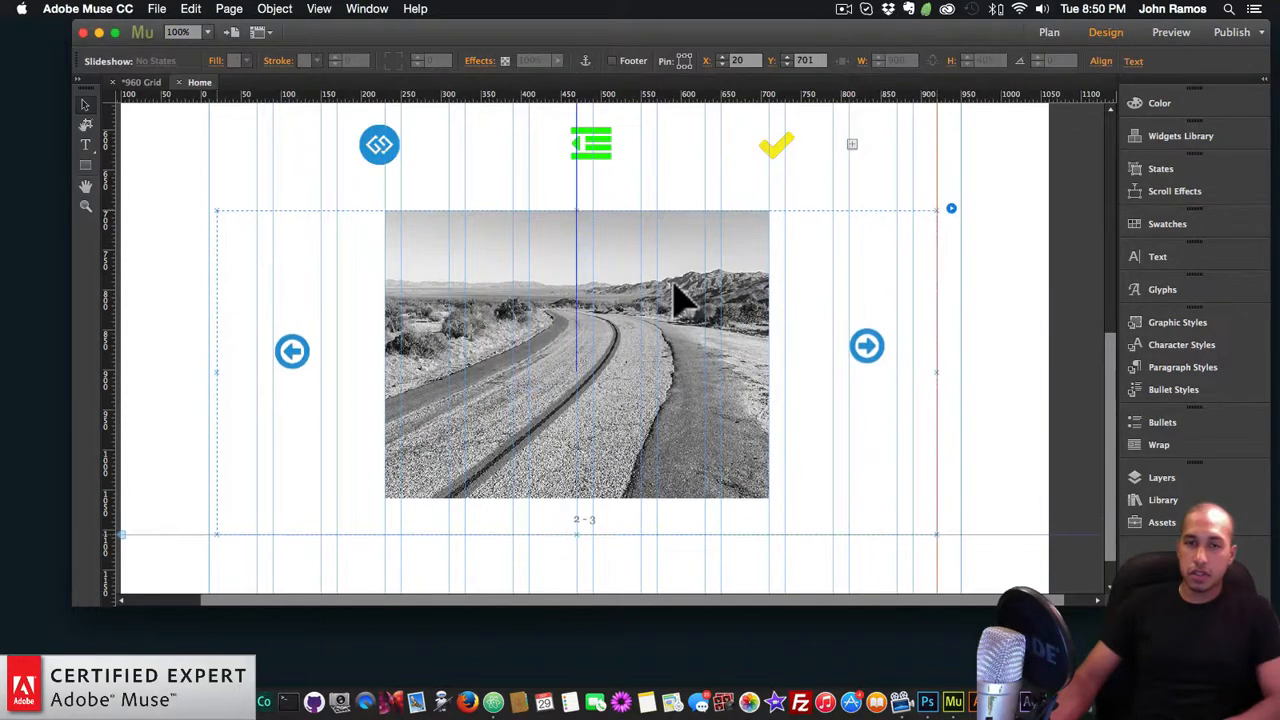
pyautogui.moveTo(680, 298); pyautogui.dragTo(683, 323)
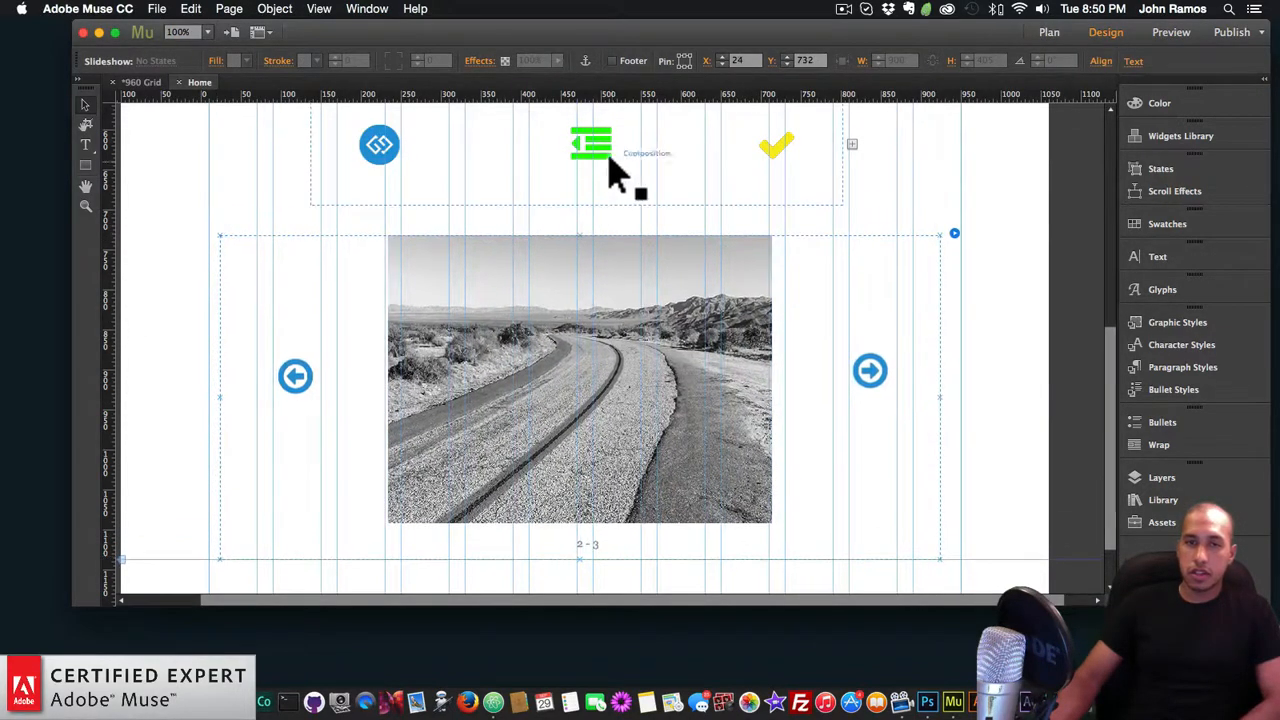
pyautogui.moveTo(613, 293)
pyautogui.mouseDown()
pyautogui.moveTo(603, 297)
pyautogui.moveTo(614, 306)
pyautogui.mouseUp()
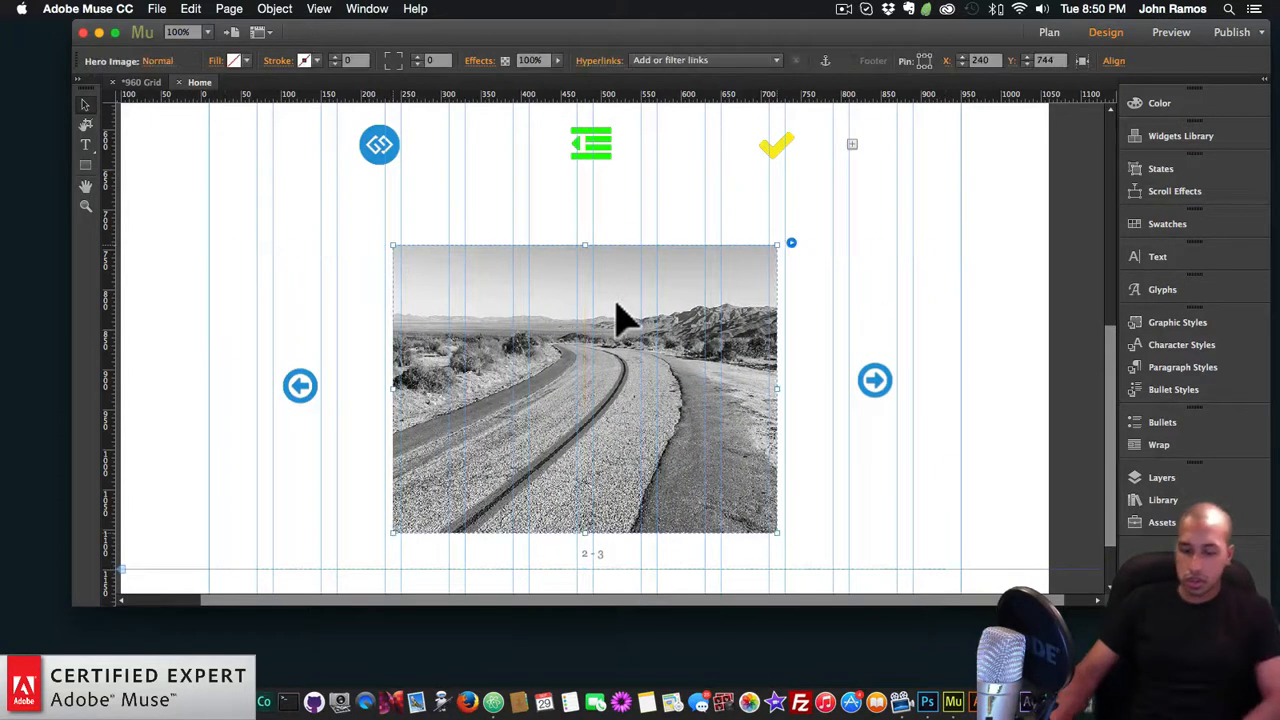
pyautogui.press('shift+super+e')
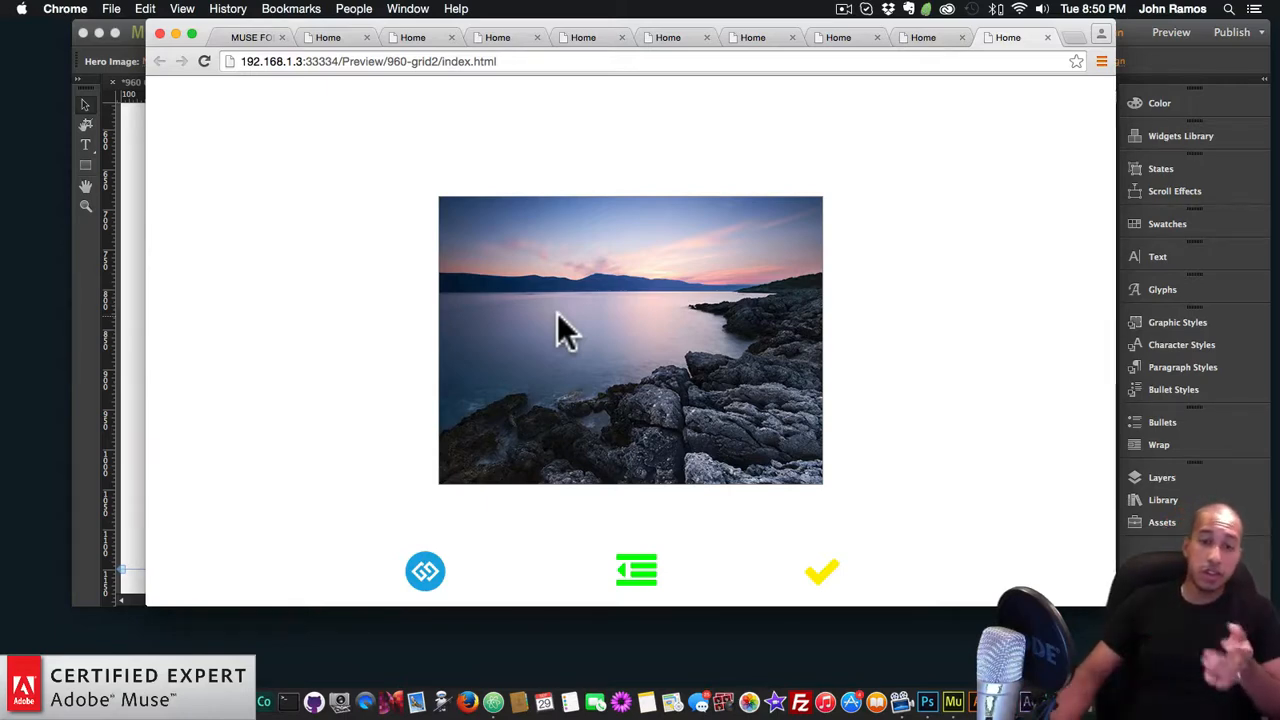
pyautogui.scroll(-5, 540, 320)
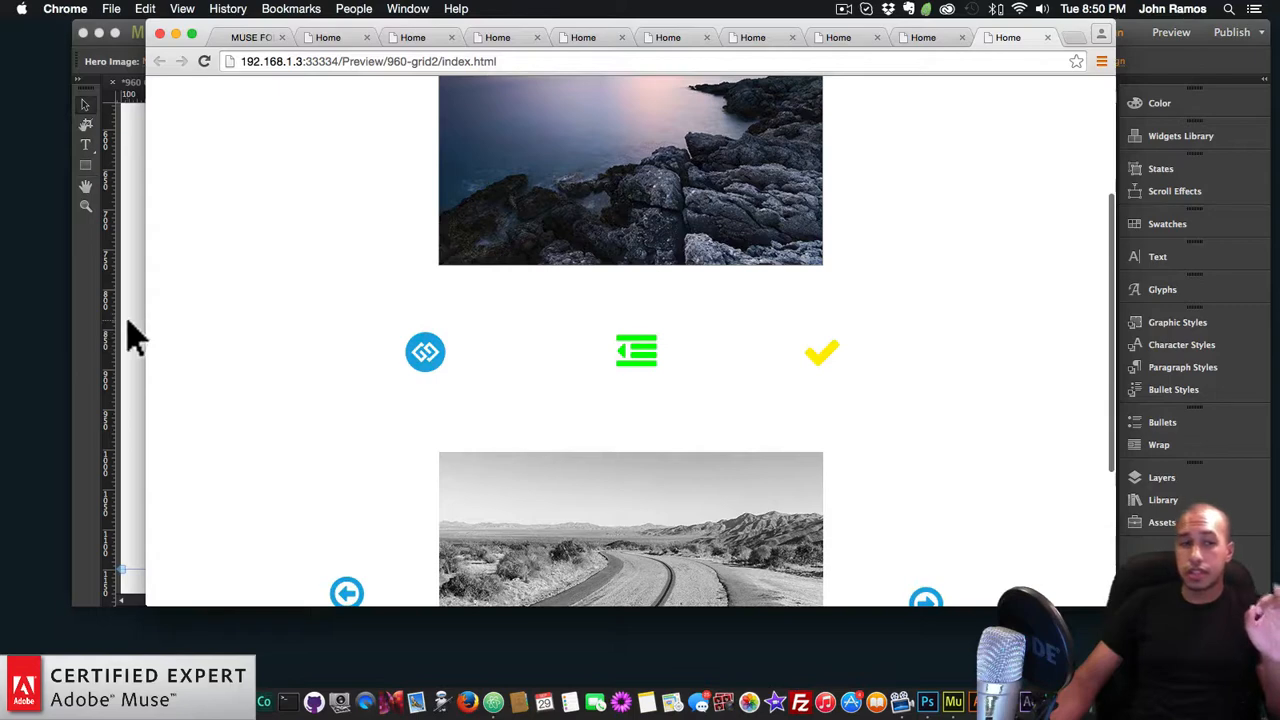
# - Back in Adobe Muse, place the Muse For You – Click Effects Widget – Gooey library item on the page beside the slideshow image
pyautogui.click(135, 338)
pyautogui.click(1160, 500)
pyautogui.scroll(-10, 987, 413)
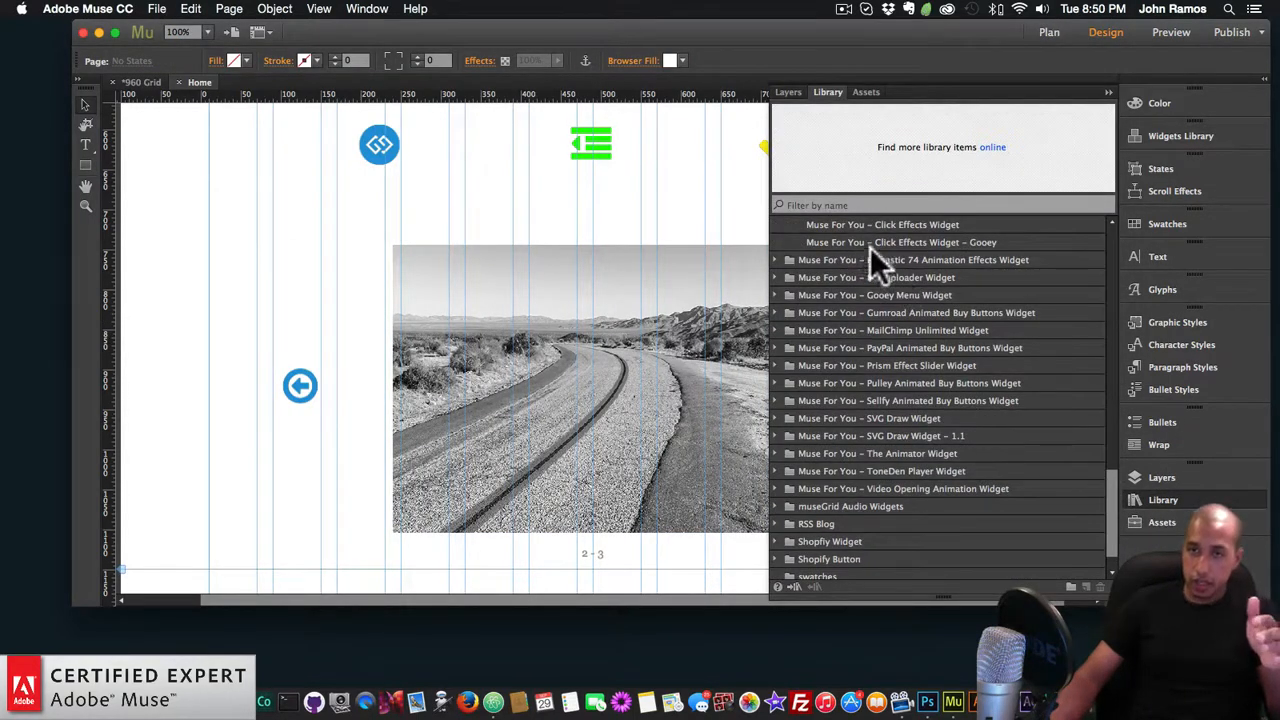
pyautogui.click(912, 243)
pyautogui.moveTo(911, 239); pyautogui.dragTo(204, 233)
pyautogui.click(193, 215)
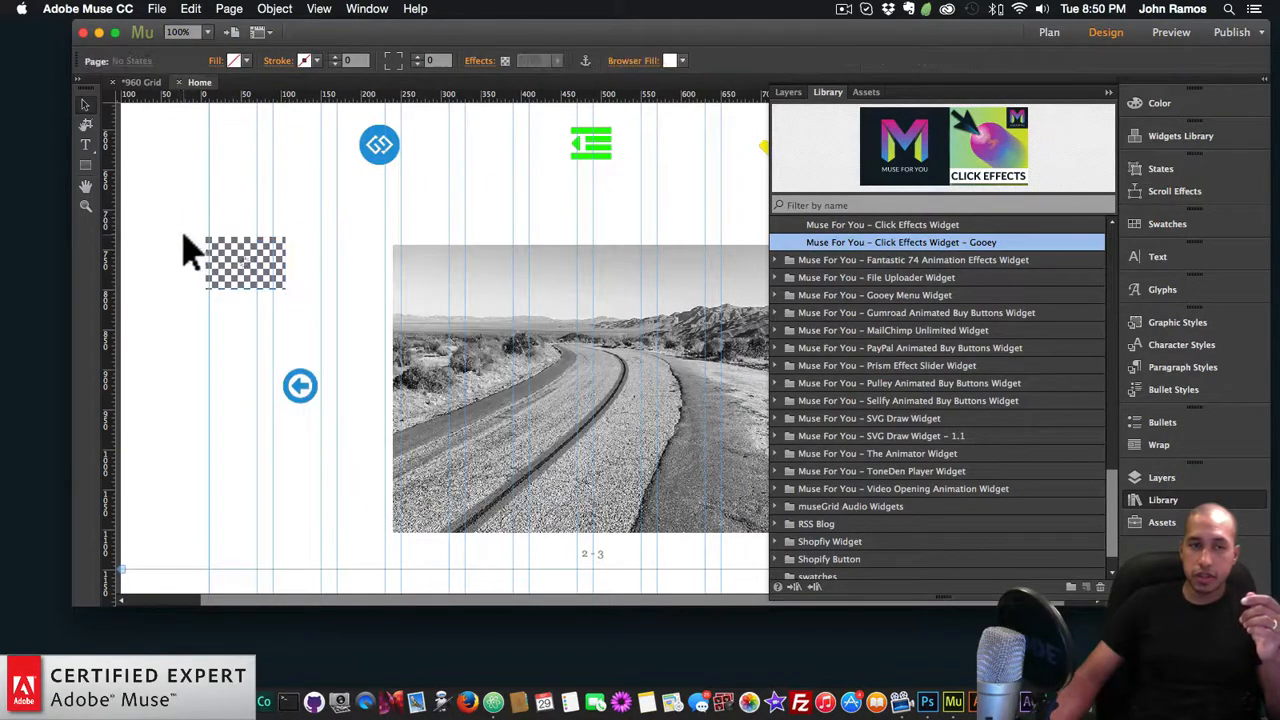
# - Set the Gooey widget's icon size to 50, effect size to 100 and center effect to 50, and move it to about X -27, Y 690
pyautogui.click(252, 265)
pyautogui.click(299, 236)
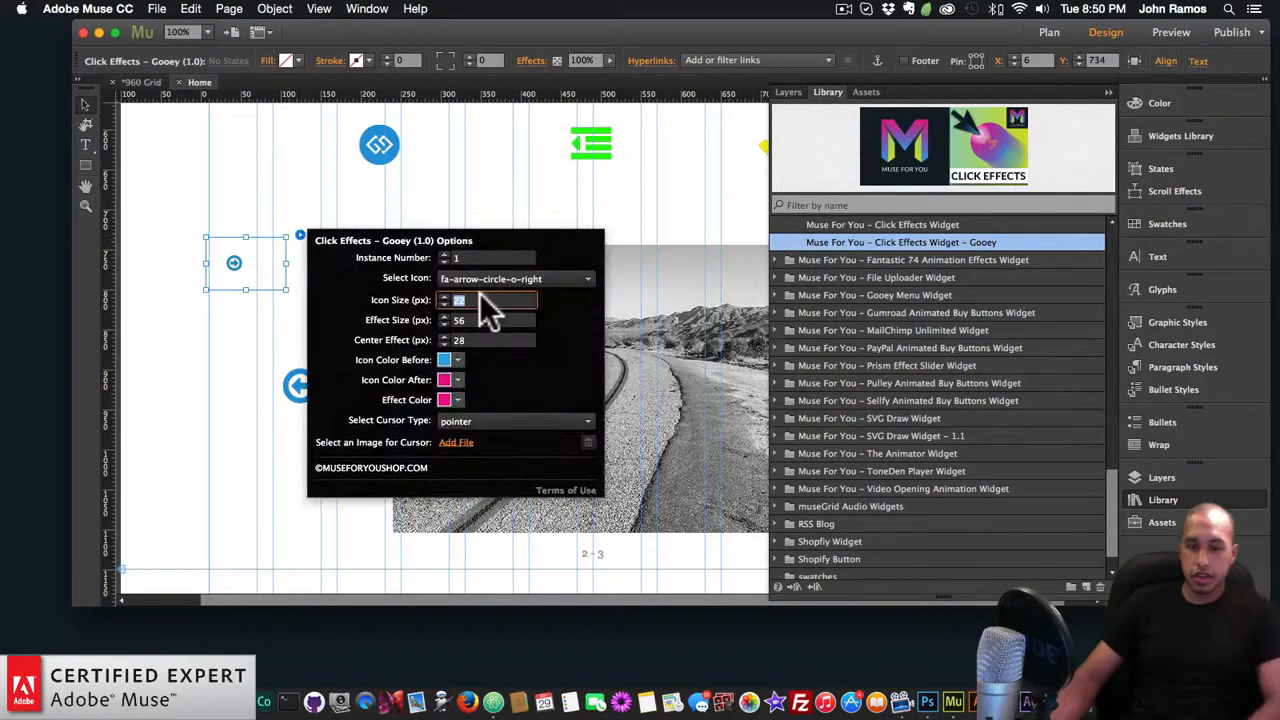
pyautogui.write('50')
pyautogui.press('Tab')
pyautogui.write('100')
pyautogui.press('Tab')
pyautogui.press('BackSpace')
pyautogui.write('50')
pyautogui.press('Return')
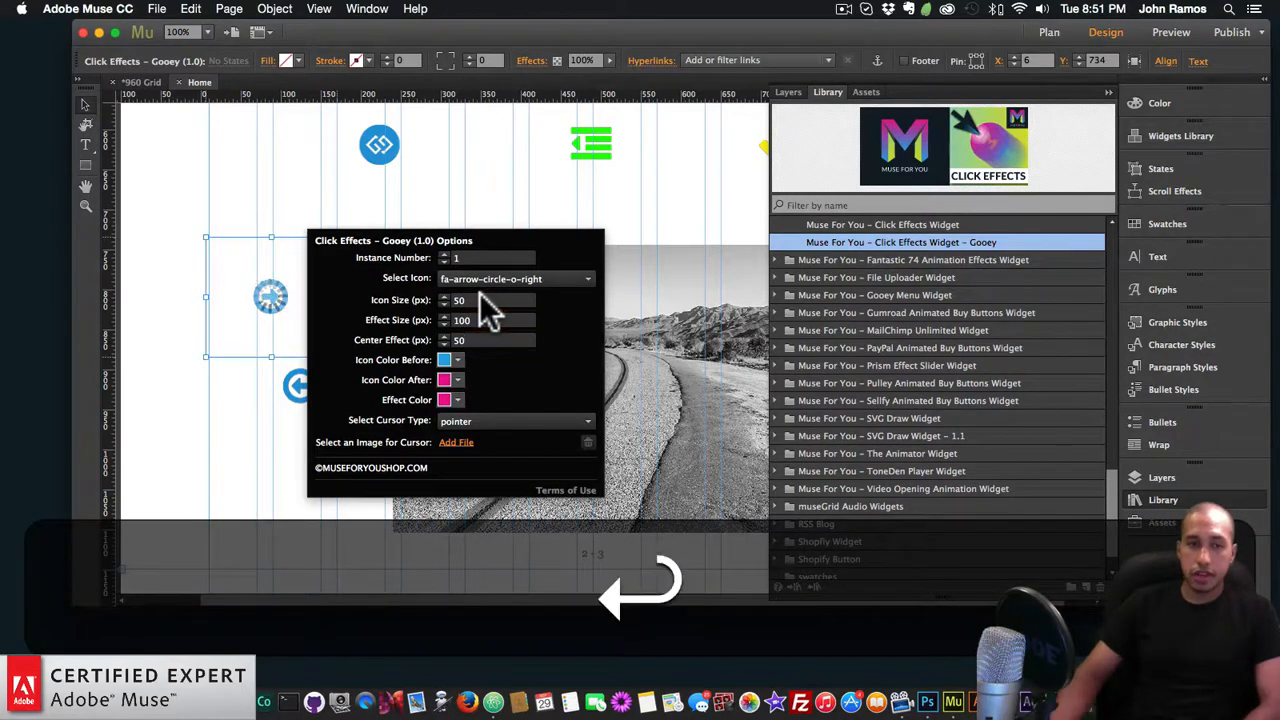
pyautogui.moveTo(237, 290); pyautogui.dragTo(228, 258)
# - Preview the page in Chrome and test the Gooey widget's click effect several times
pyautogui.press('super+shift+e')
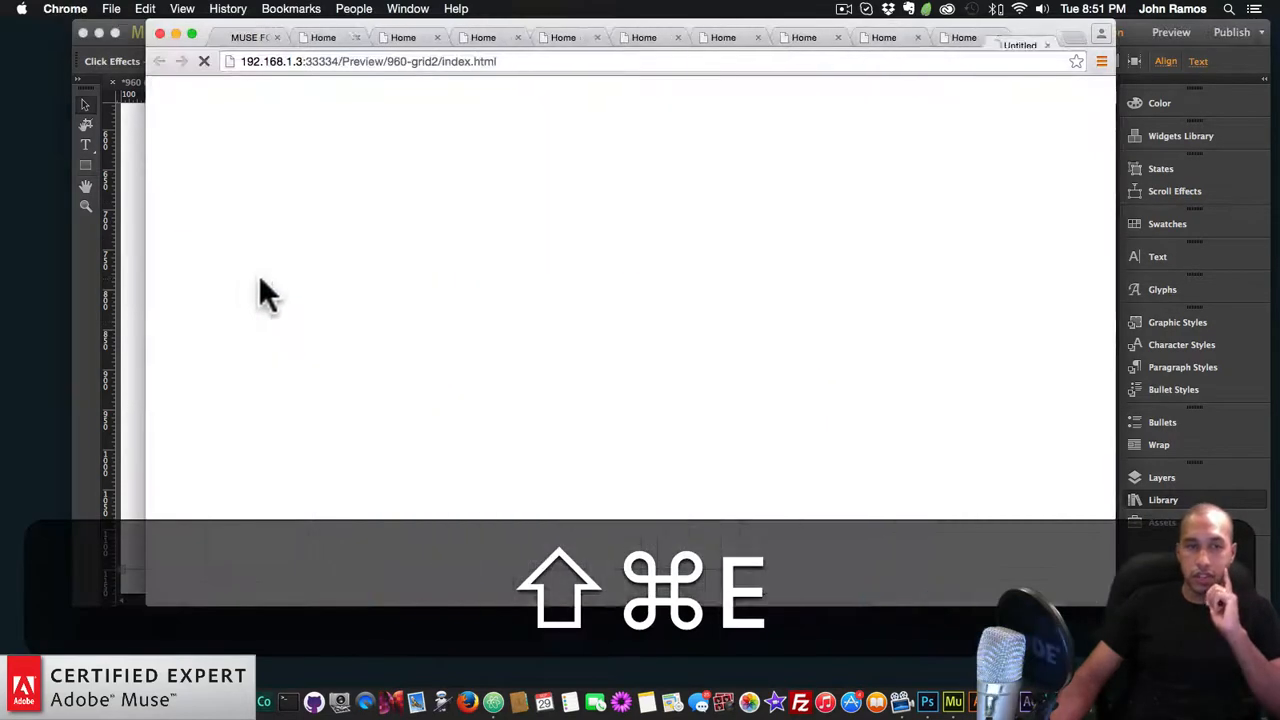
pyautogui.scroll(-5, 297, 337)
pyautogui.click(293, 412)
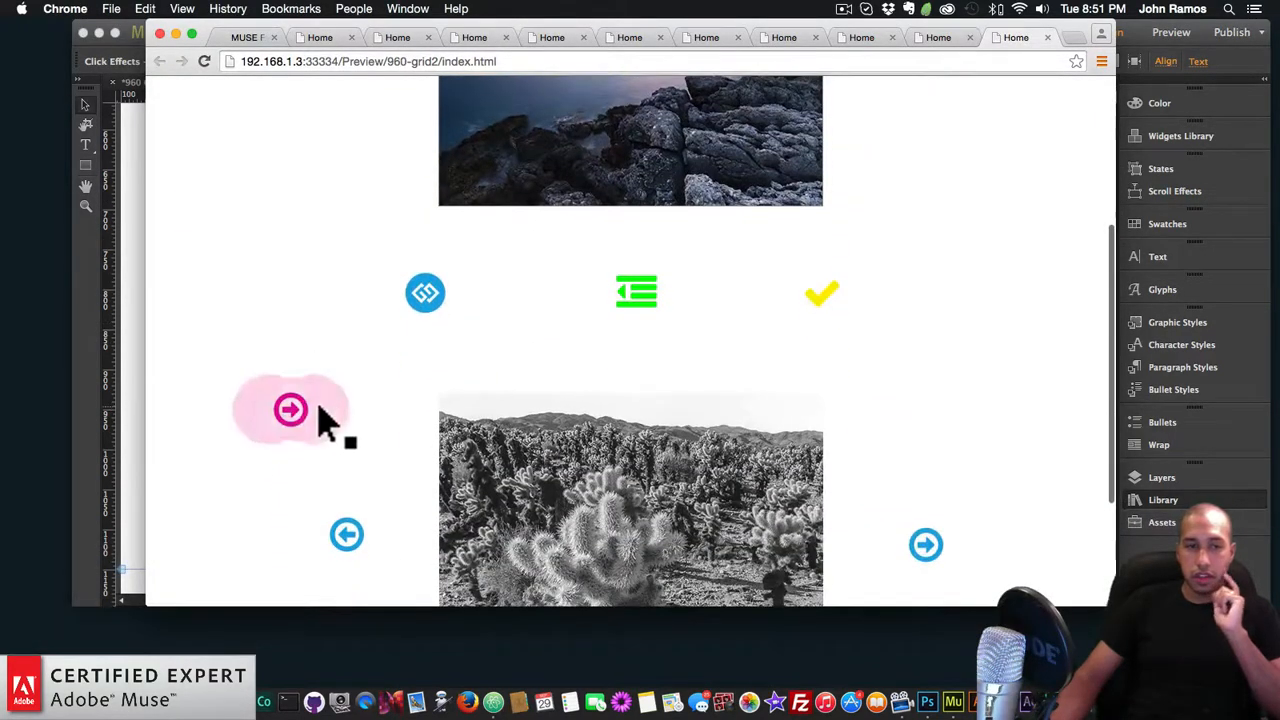
pyautogui.click(291, 410)
pyautogui.click(291, 410)
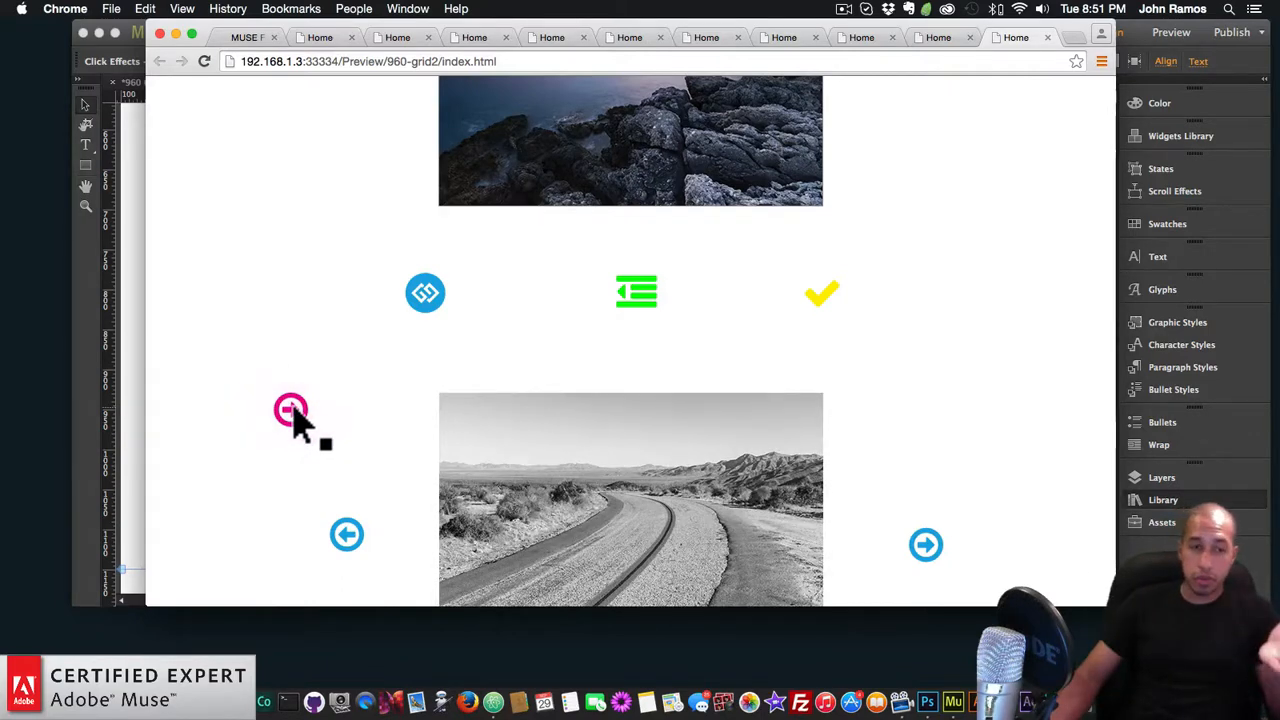
# - Return to Adobe Muse and review the options of the Click Effects – Gooey widget
pyautogui.click(136, 400)
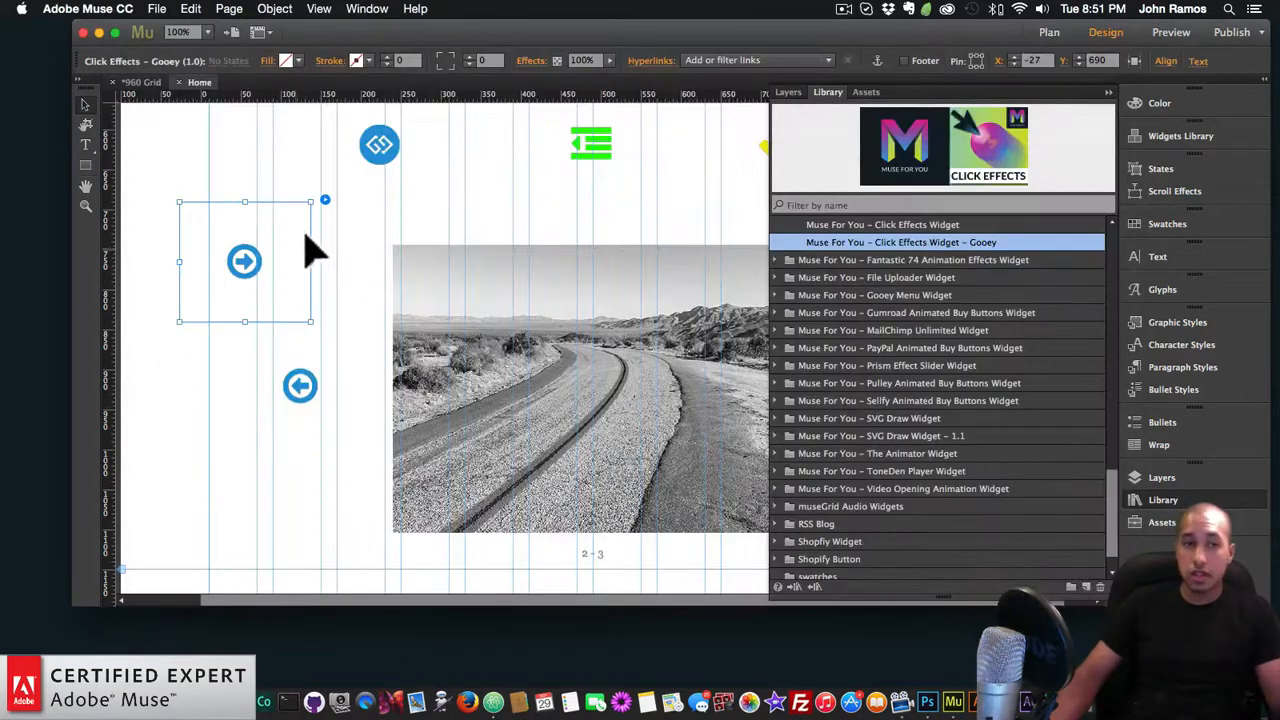
pyautogui.click(324, 201)
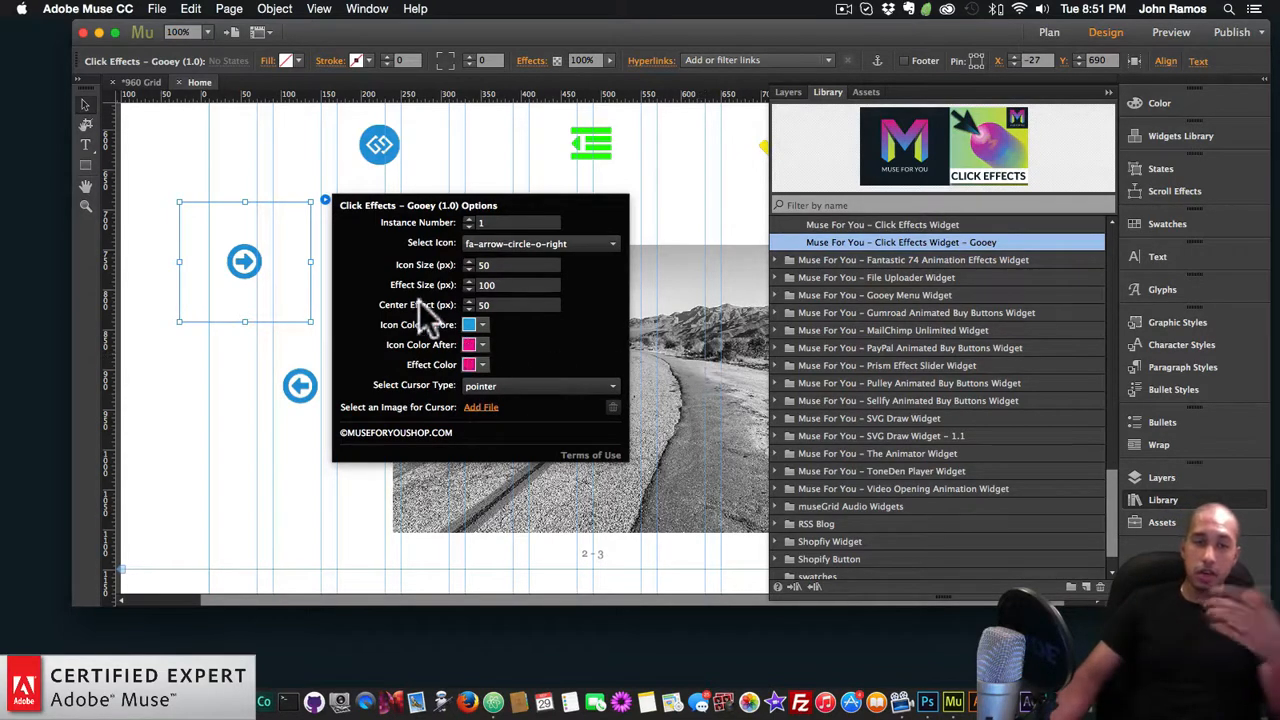
pyautogui.click(200, 363)
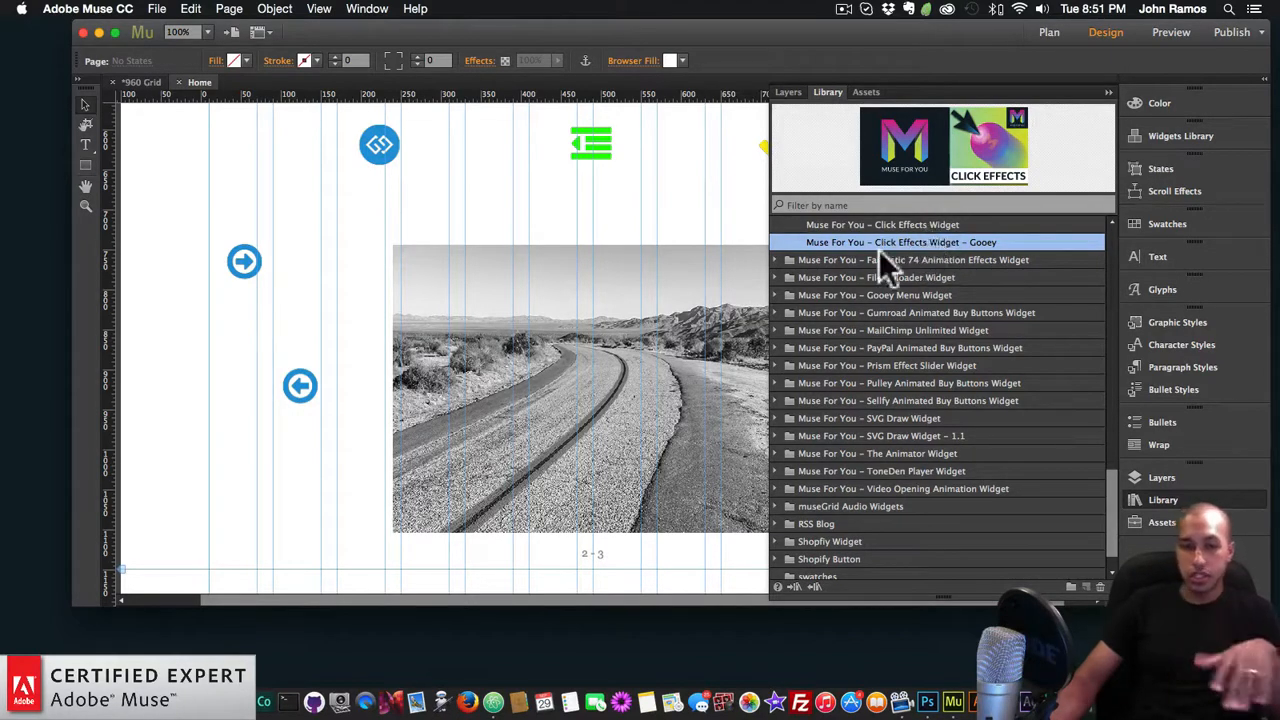
# - Switch back to the Chrome preview and test the Gooey icon and the slideshow's Previous and Next buttons
pyautogui.click(130, 665)
pyautogui.click(272, 411)
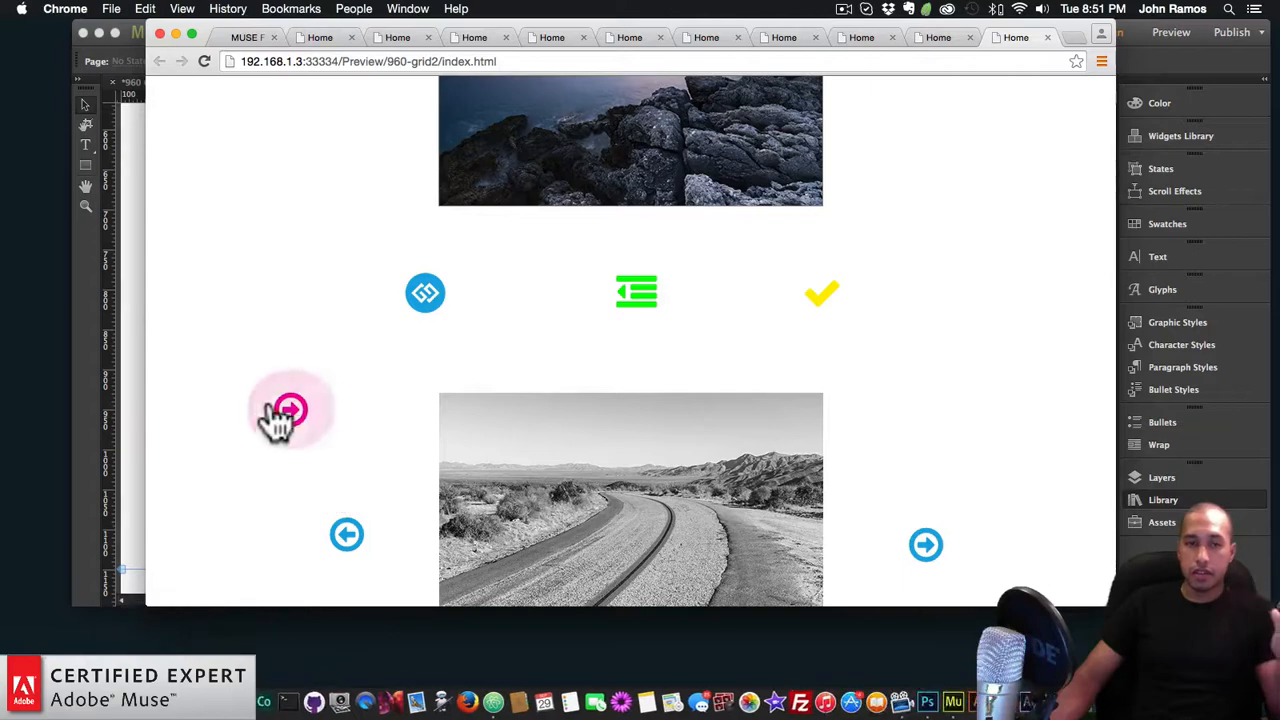
pyautogui.scroll(-3, 310, 440)
pyautogui.click(346, 432)
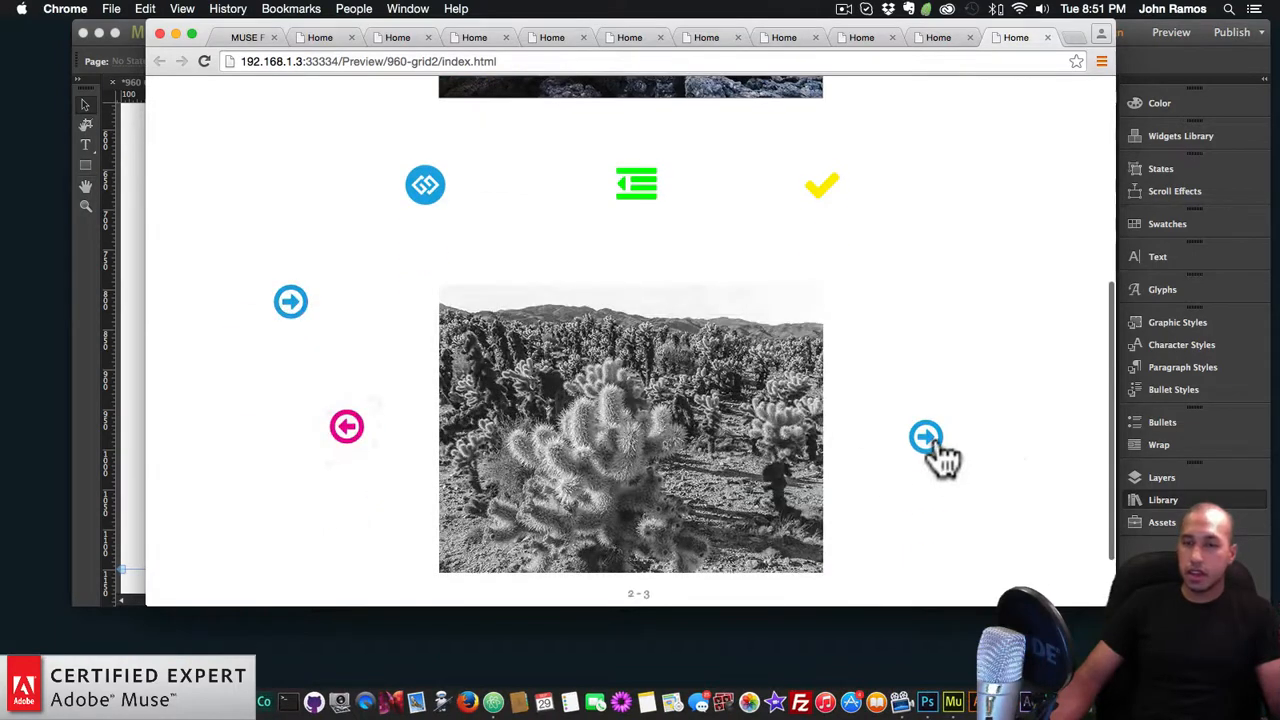
pyautogui.click(933, 443)
# - Test the composition triggers in the preview and go over the whole page once more, including the slideshow buttons
pyautogui.scroll(3, 930, 443)
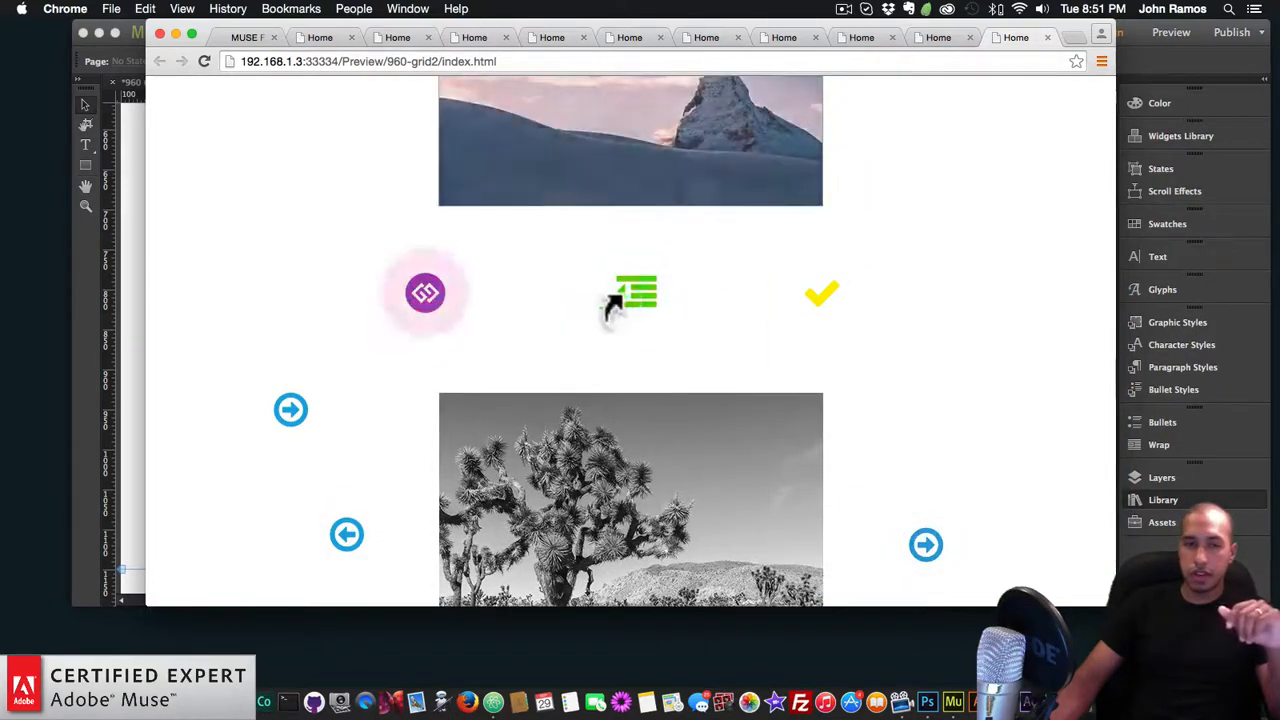
pyautogui.scroll(7, 636, 292)
pyautogui.scroll(-4, 632, 295)
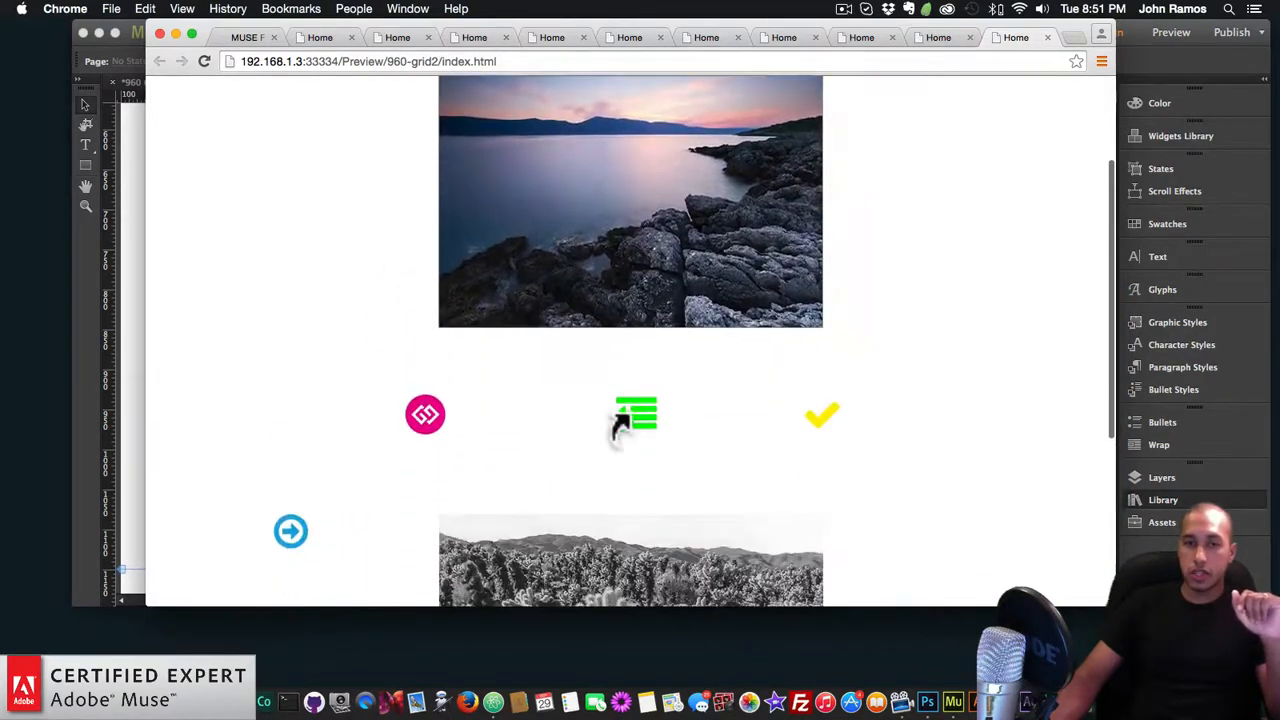
pyautogui.scroll(-2, 445, 432)
pyautogui.scroll(-6, 450, 432)
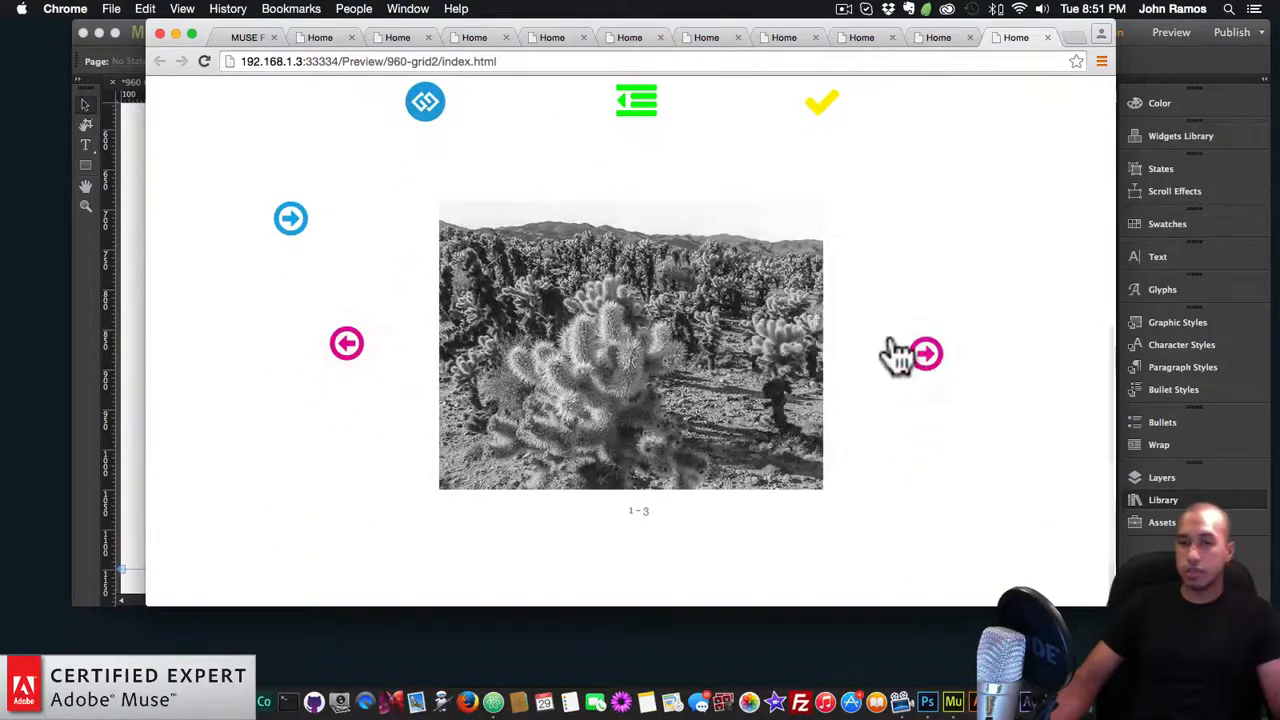
pyautogui.scroll(4, 889, 343)
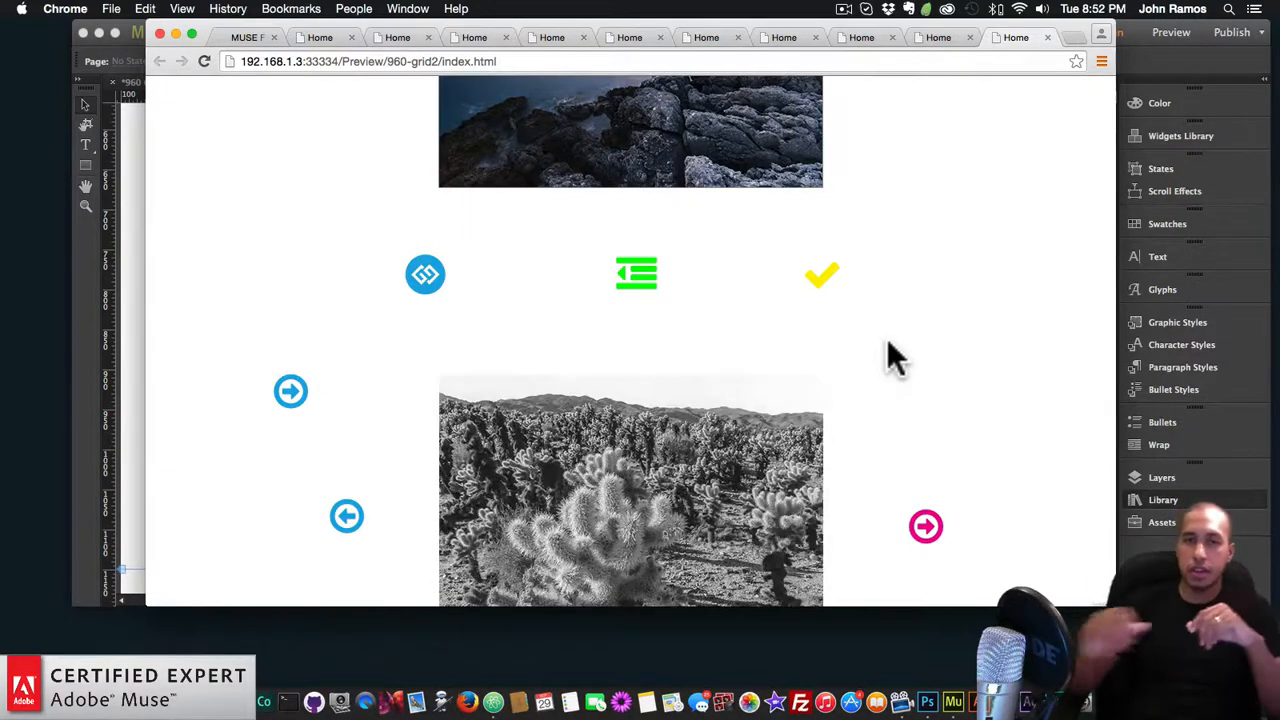
pyautogui.scroll(5, 887, 338)
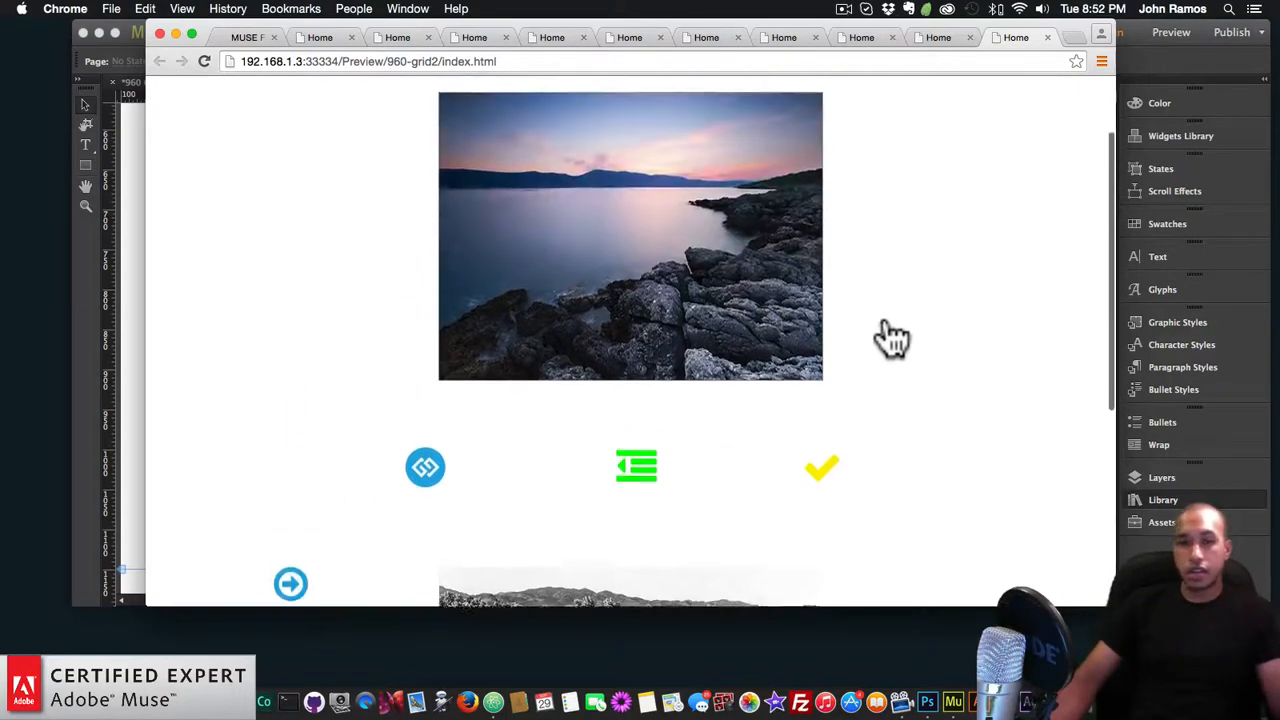
# - Load museforyoushop.com in a new browser tab
pyautogui.click(1072, 37)
pyautogui.write('m')
pyautogui.press('BackSpace')
pyautogui.write('useforyoushop.com')
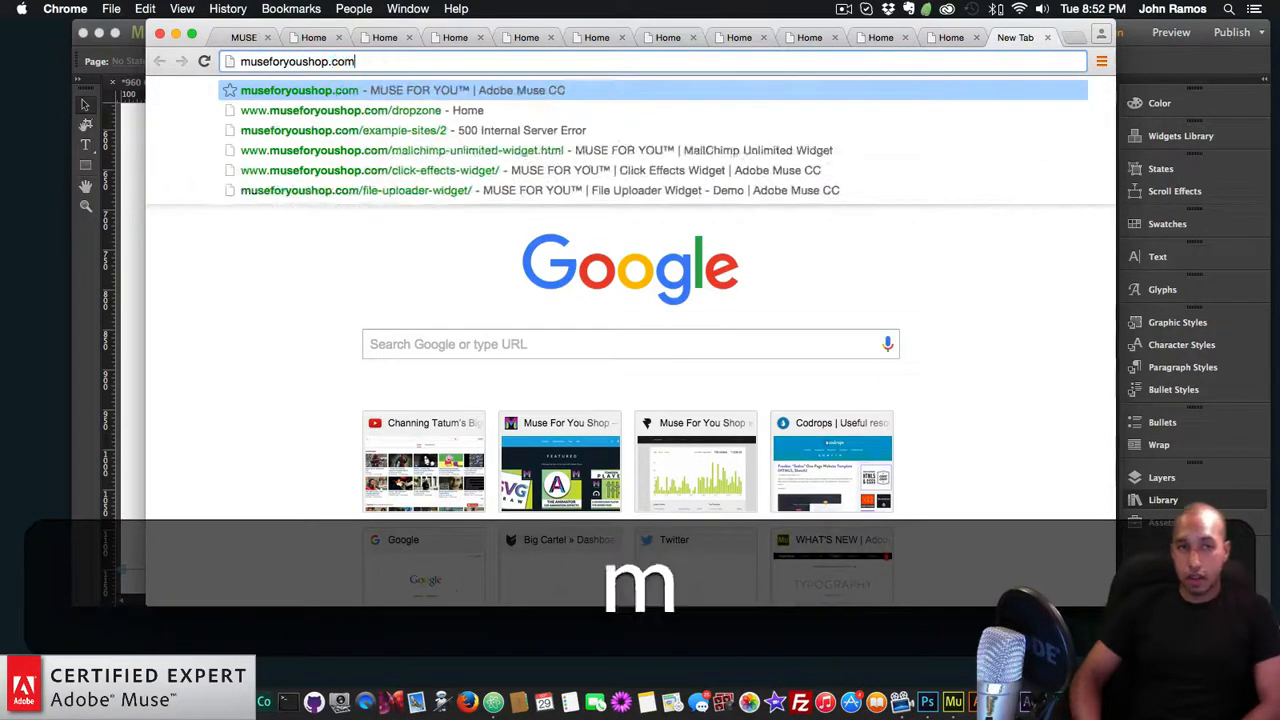
pyautogui.press('Return')
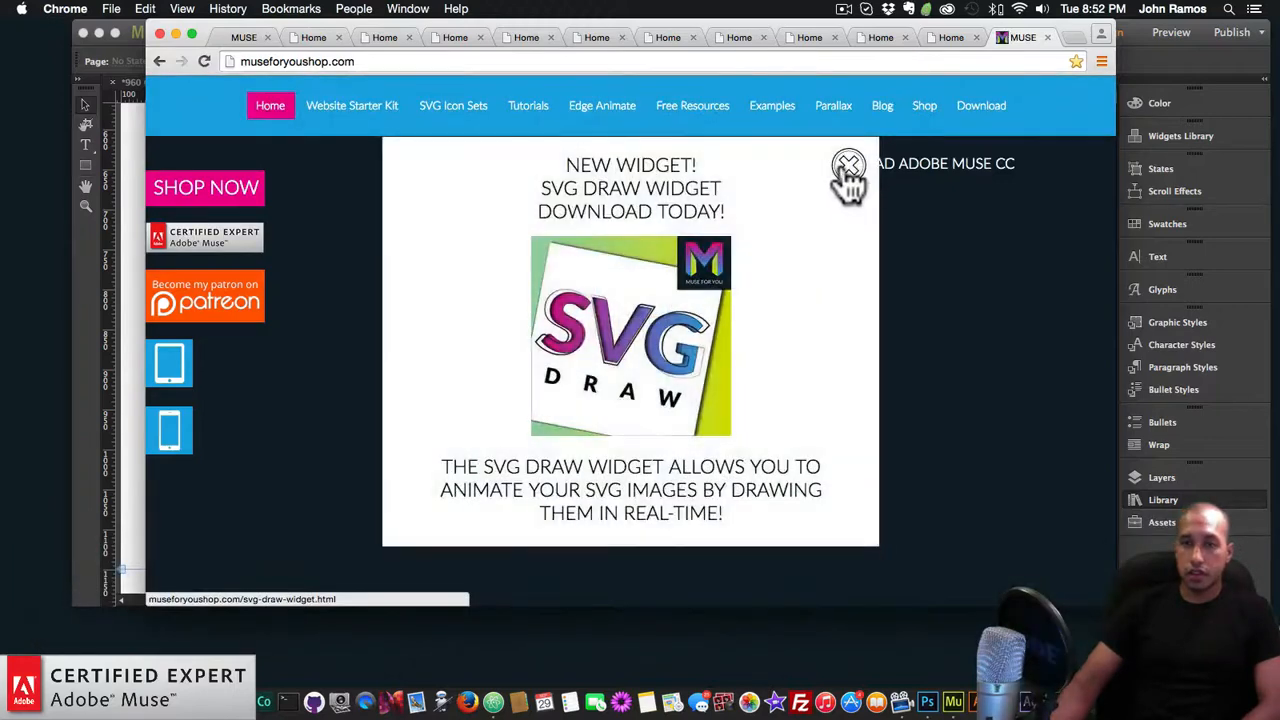
# - Dismiss the SVG Draw widget popup and find and open the Click Effects Widget page on the site
pyautogui.click(847, 166)
pyautogui.click(220, 206)
pyautogui.scroll(-4, 587, 370)
pyautogui.click(634, 434)
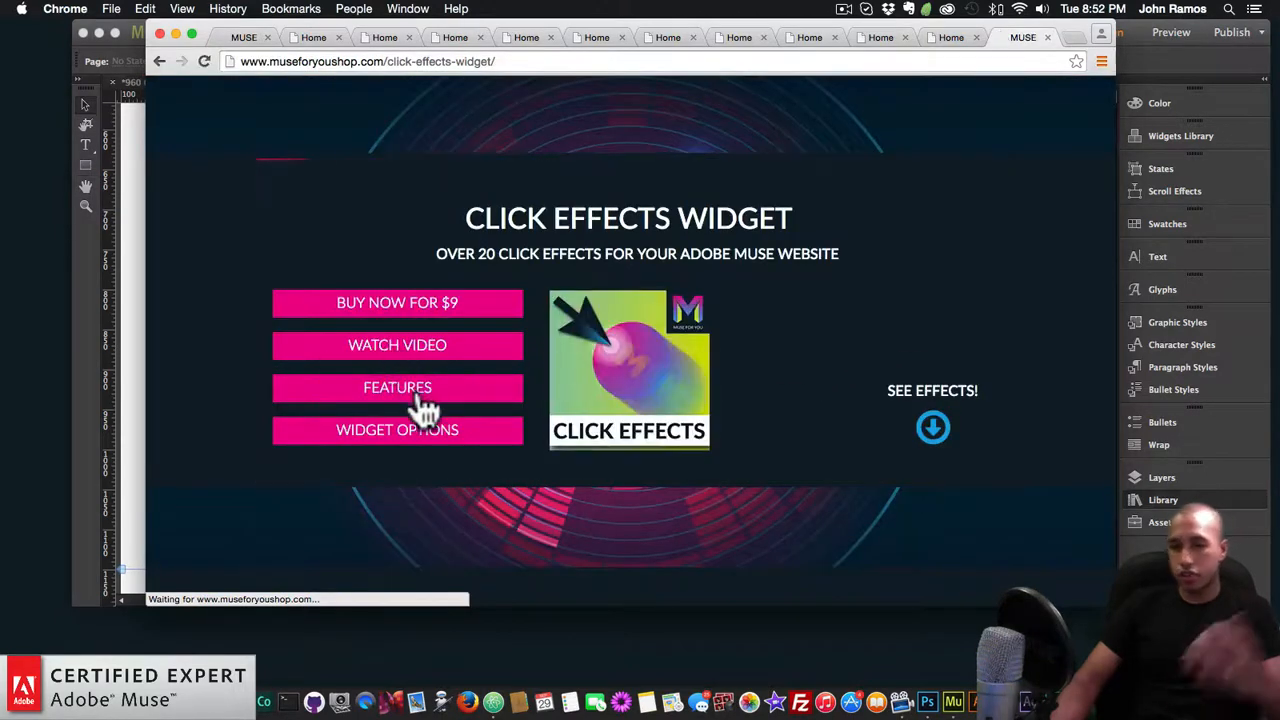
# - Look through the Click Effects Widget demo page, from the clickable icon sections to the widgets used in the demo
pyautogui.click(930, 430)
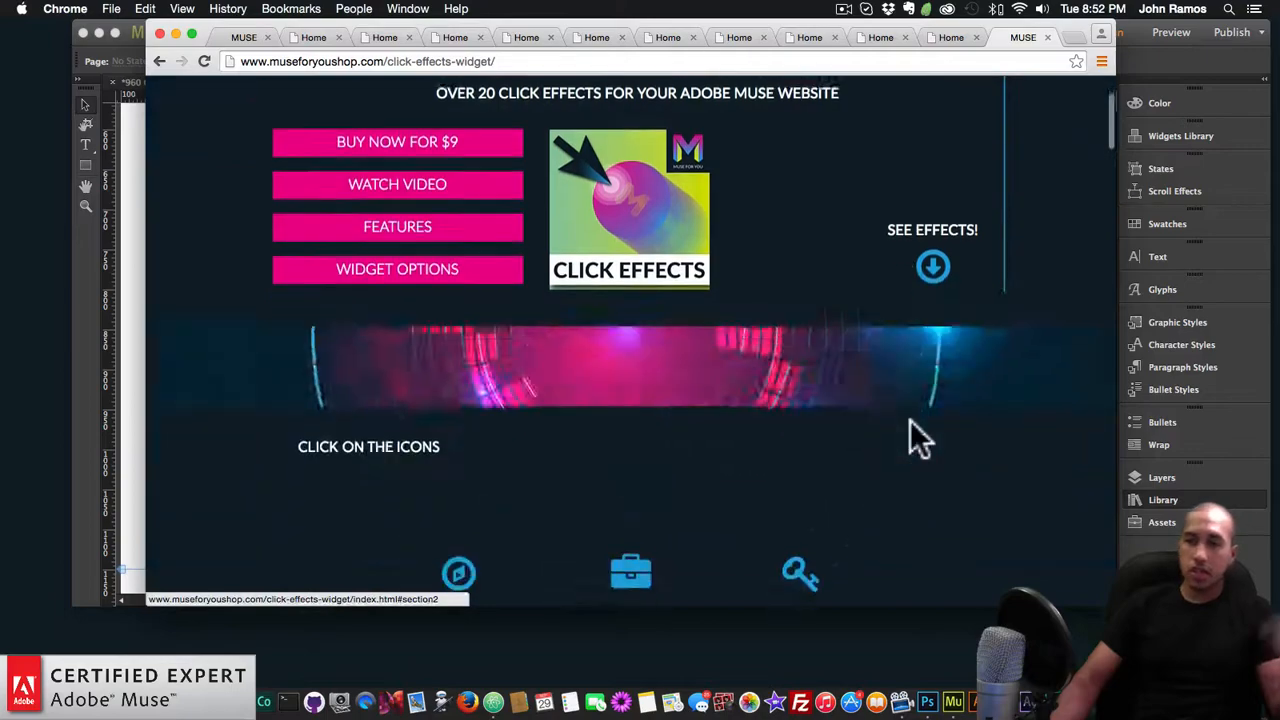
pyautogui.scroll(-15, 895, 422)
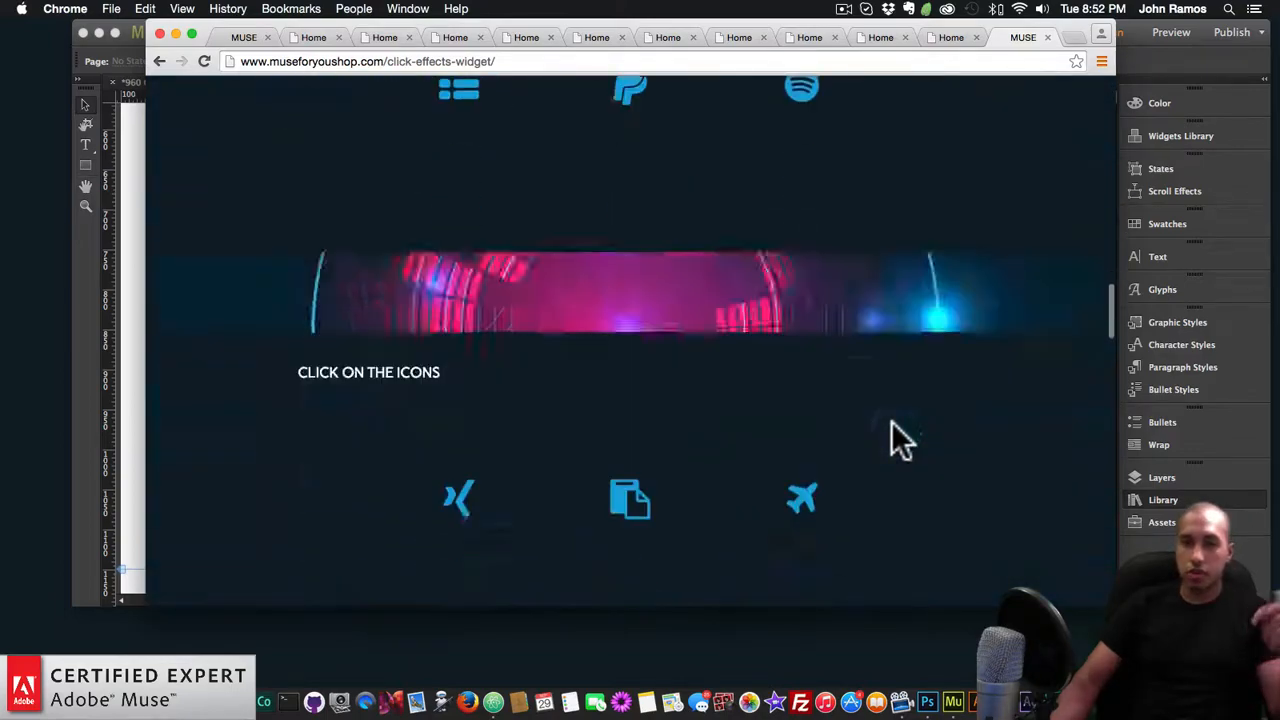
pyautogui.scroll(-10, 895, 440)
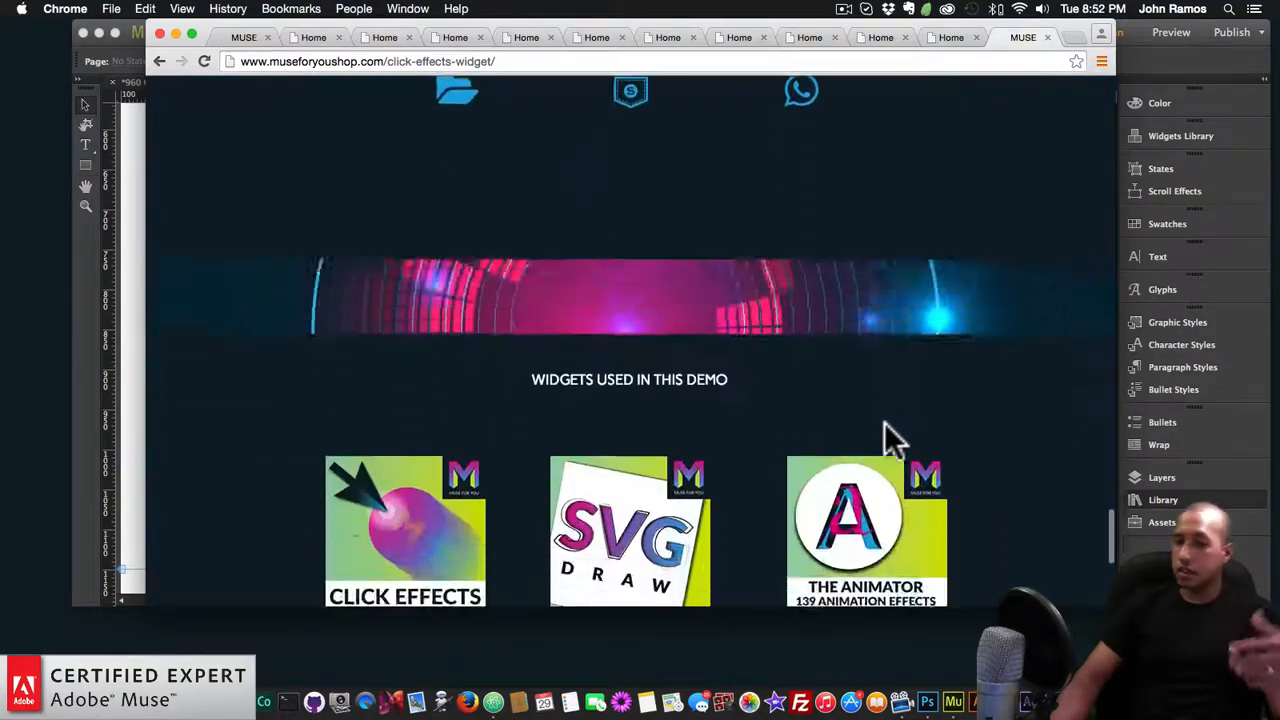
pyautogui.scroll(2, 540, 355)
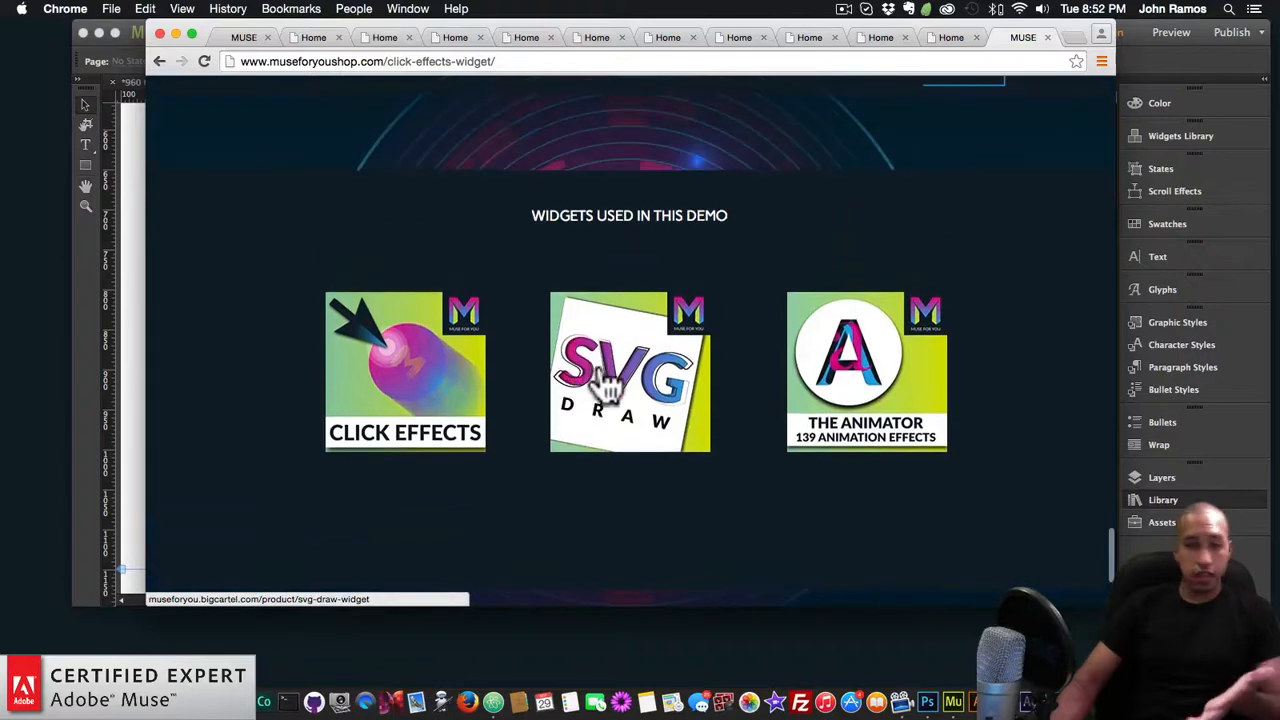
pyautogui.scroll(3, 755, 377)
pyautogui.scroll(-5, 755, 377)
pyautogui.scroll(2, 751, 380)
pyautogui.scroll(8, 752, 395)
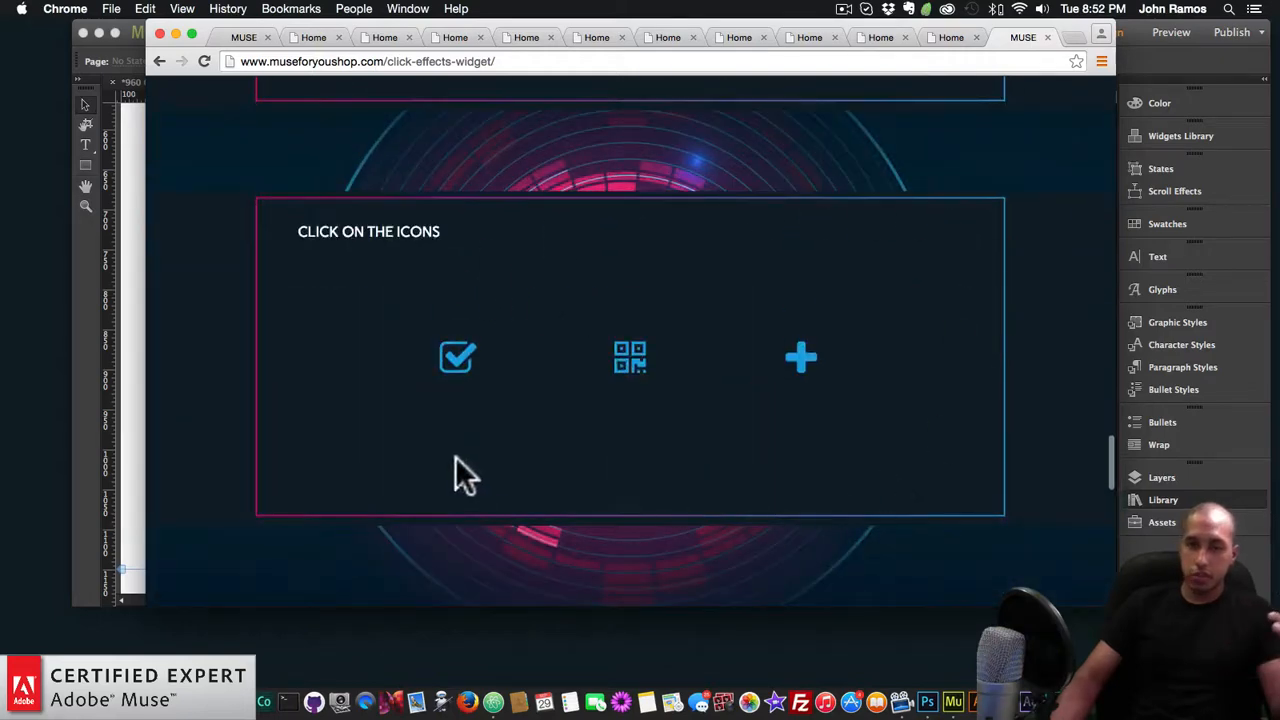
# - Reload the Click Effects Widget demo page and review its clickable icon sections again, watching the border-drawing animations, down to the widgets used in the demo
pyautogui.scroll(5, 415, 271)
pyautogui.click(200, 61)
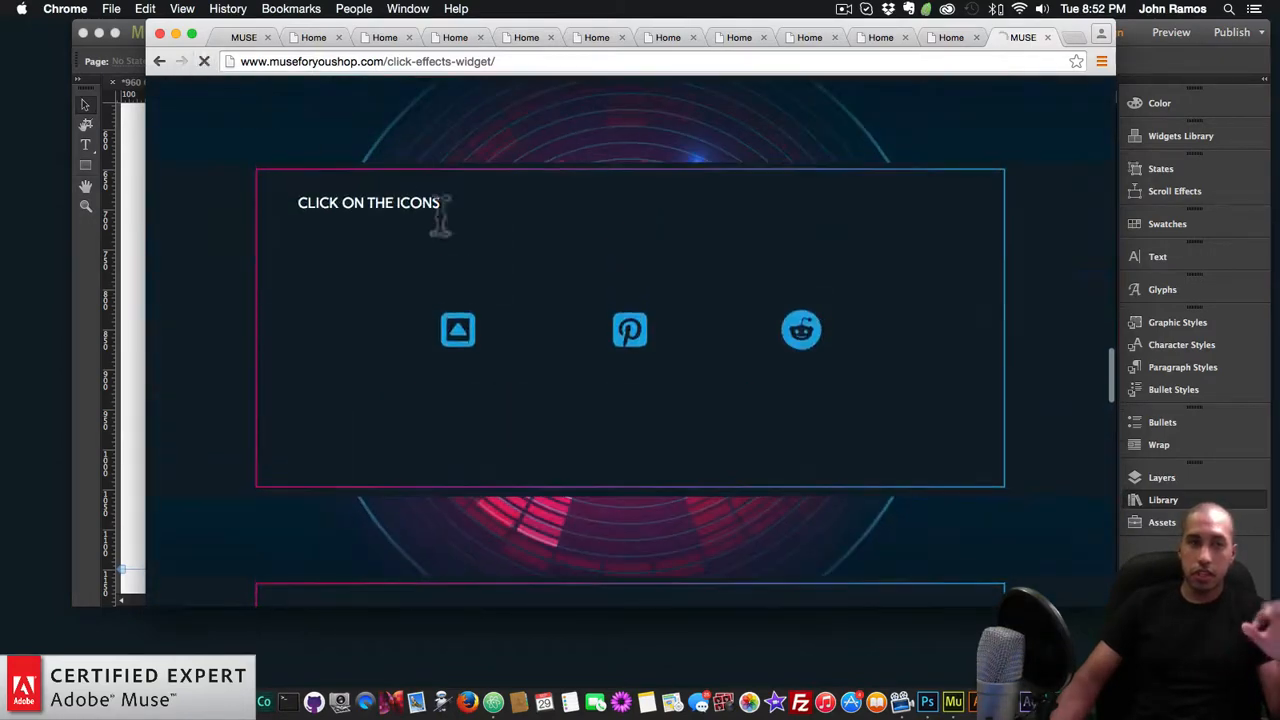
pyautogui.scroll(-4, 527, 299)
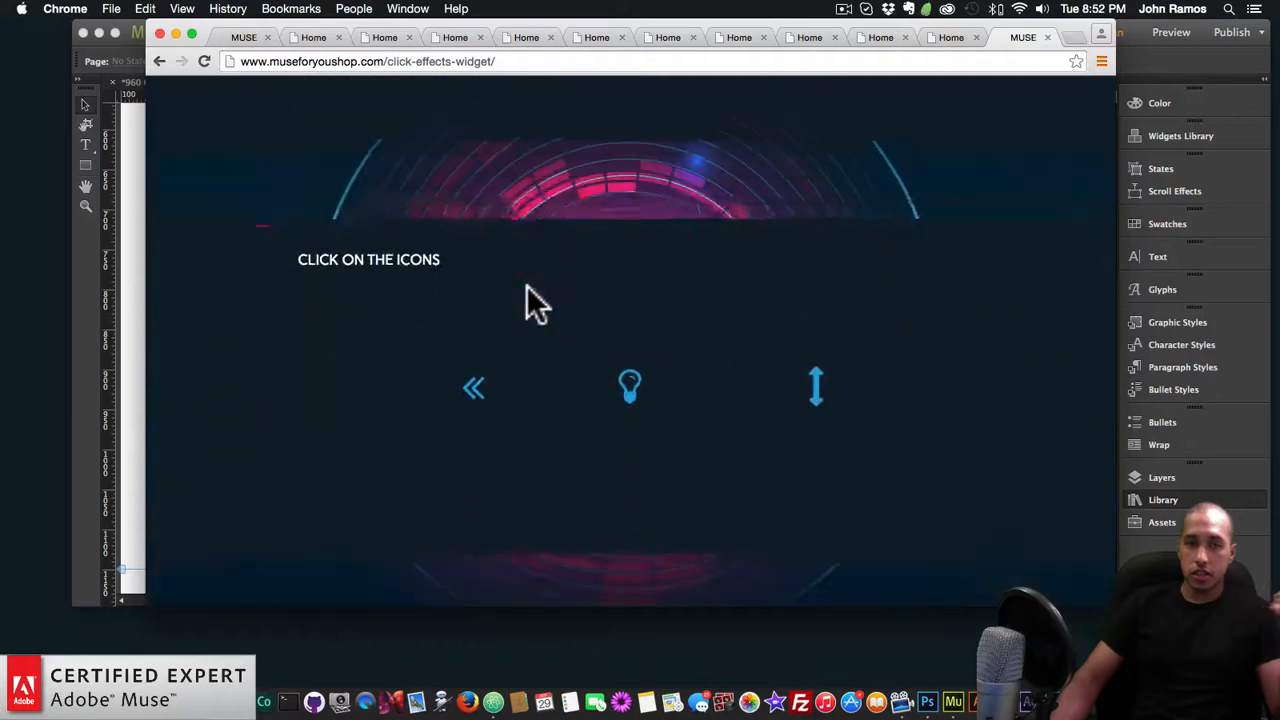
pyautogui.scroll(-1, 527, 286)
pyautogui.scroll(1, 527, 286)
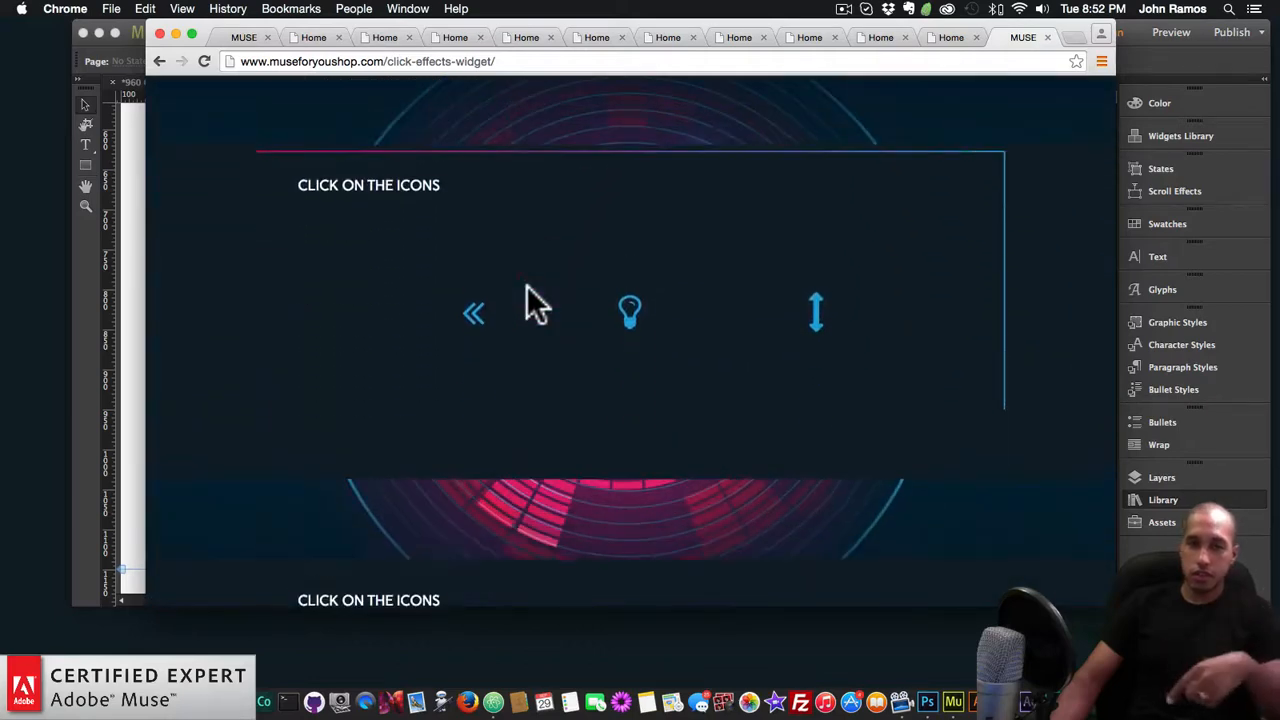
pyautogui.scroll(-5, 527, 287)
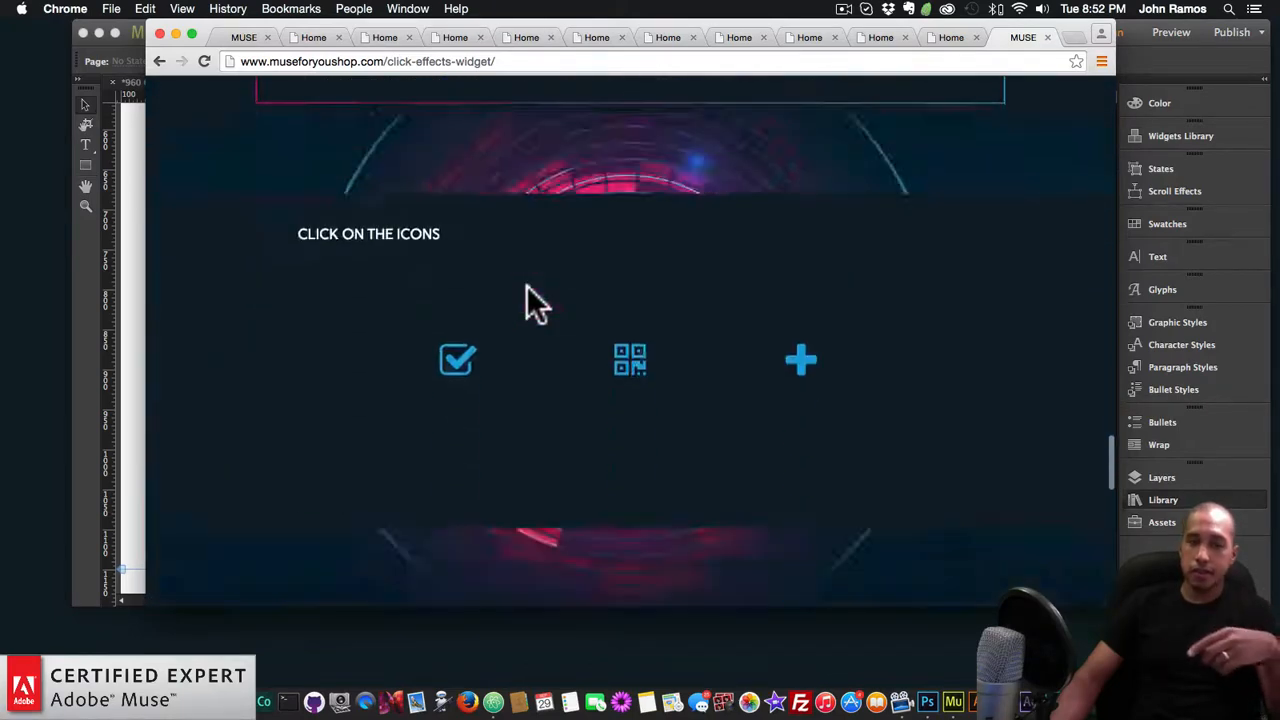
pyautogui.scroll(-5, 527, 287)
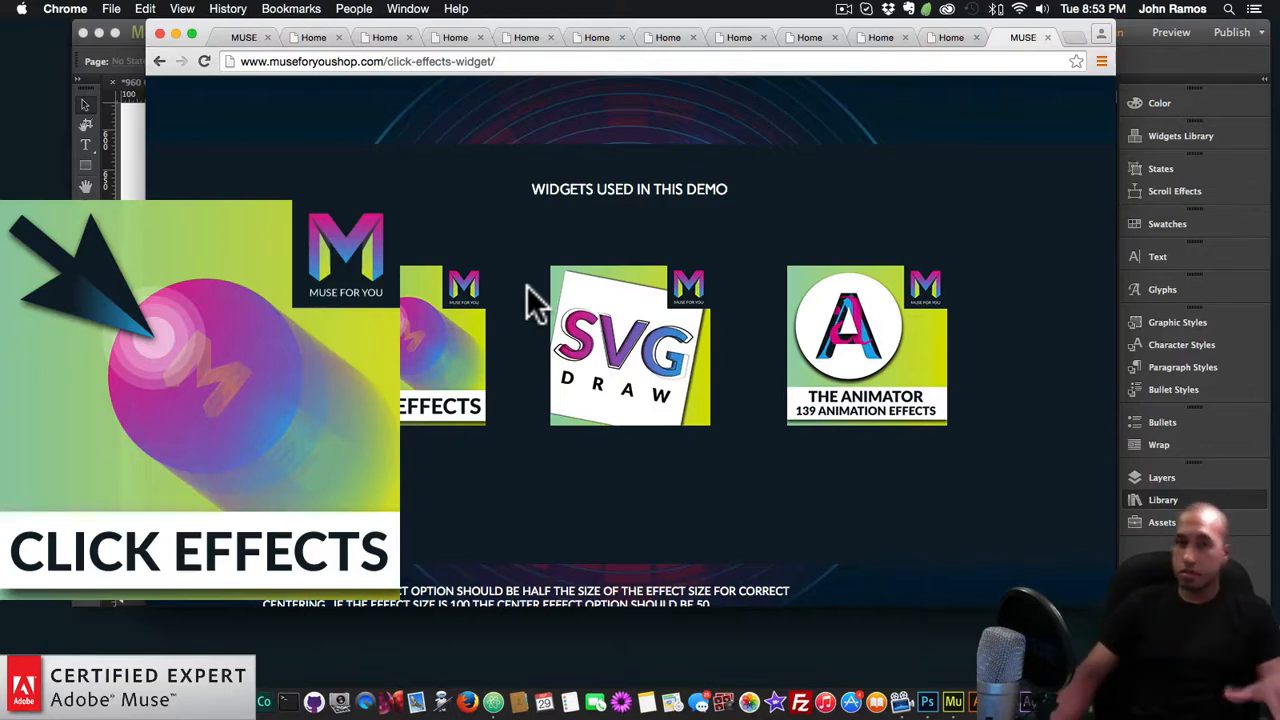
# - Return to the Click Effects Widget product page and open the store's full product listing
pyautogui.click(160, 61)
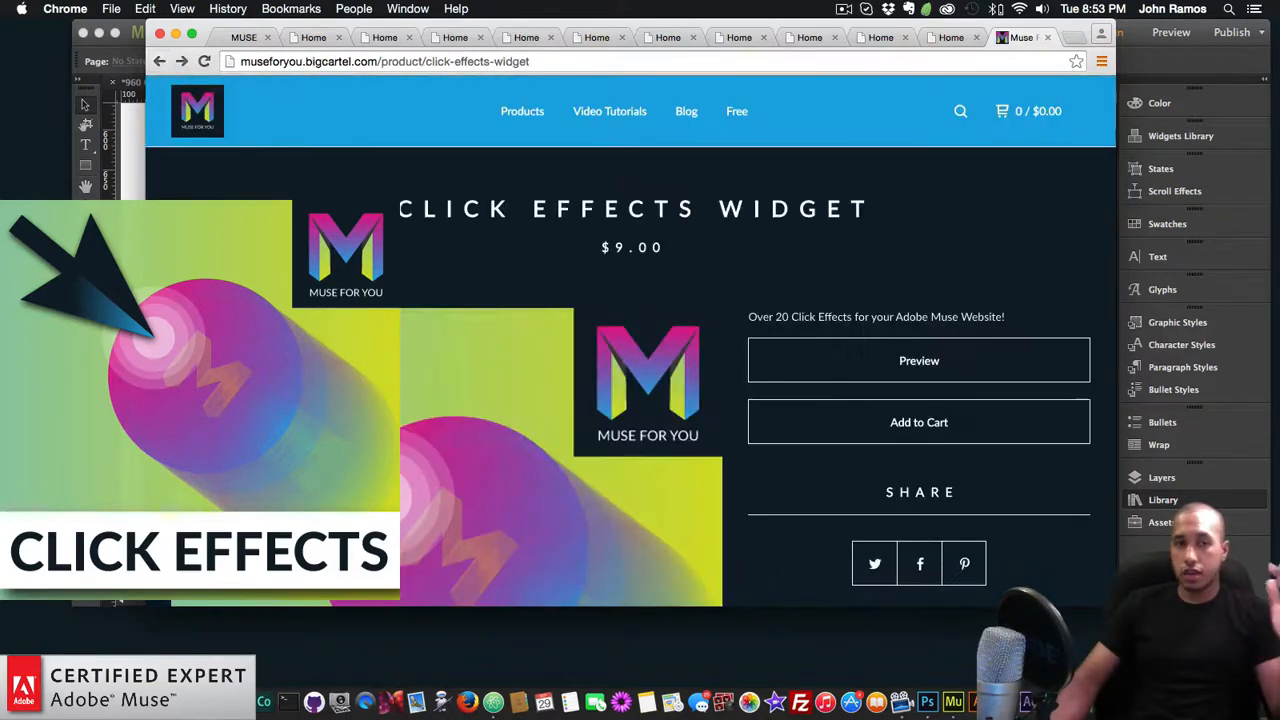
pyautogui.click(512, 112)
pyautogui.scroll(-4, 425, 372)
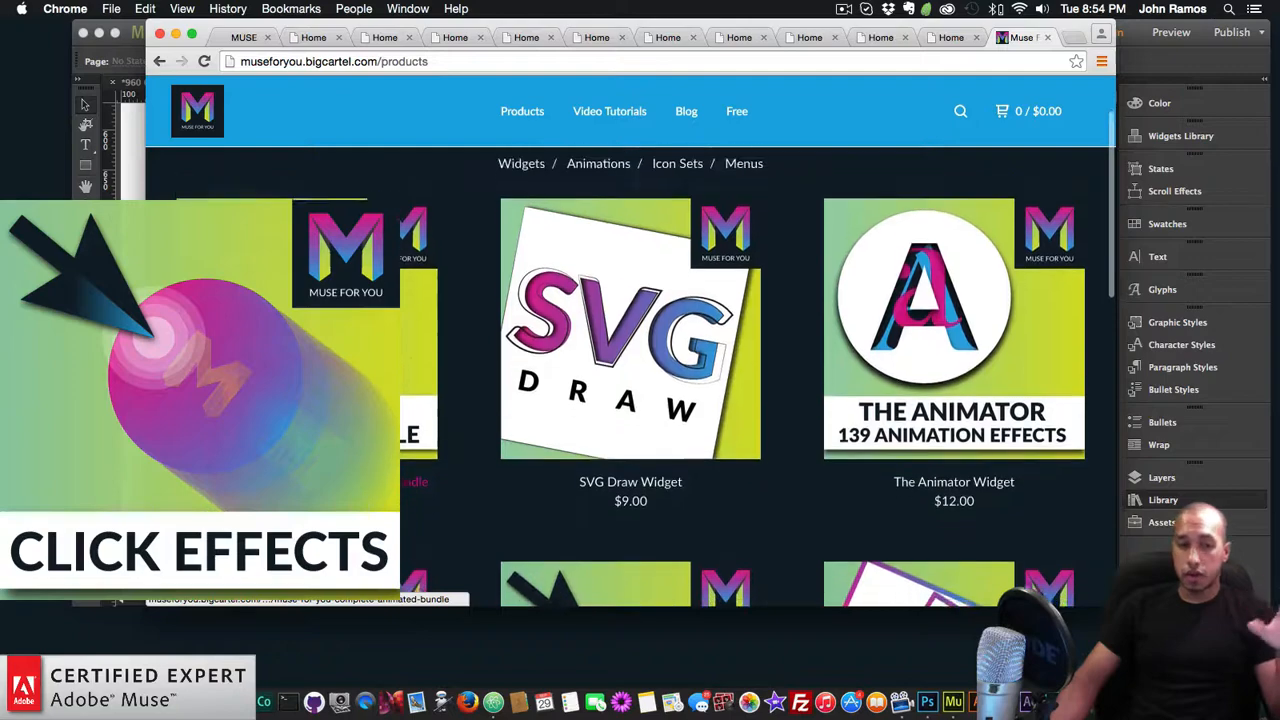
# - Look through the store's product listing, from the SVG Draw and Animator widgets to the Animated Buttons and Gooey Menu widgets
pyautogui.scroll(2, 423, 366)
pyautogui.scroll(-5, 528, 378)
pyautogui.scroll(-8, 498, 360)
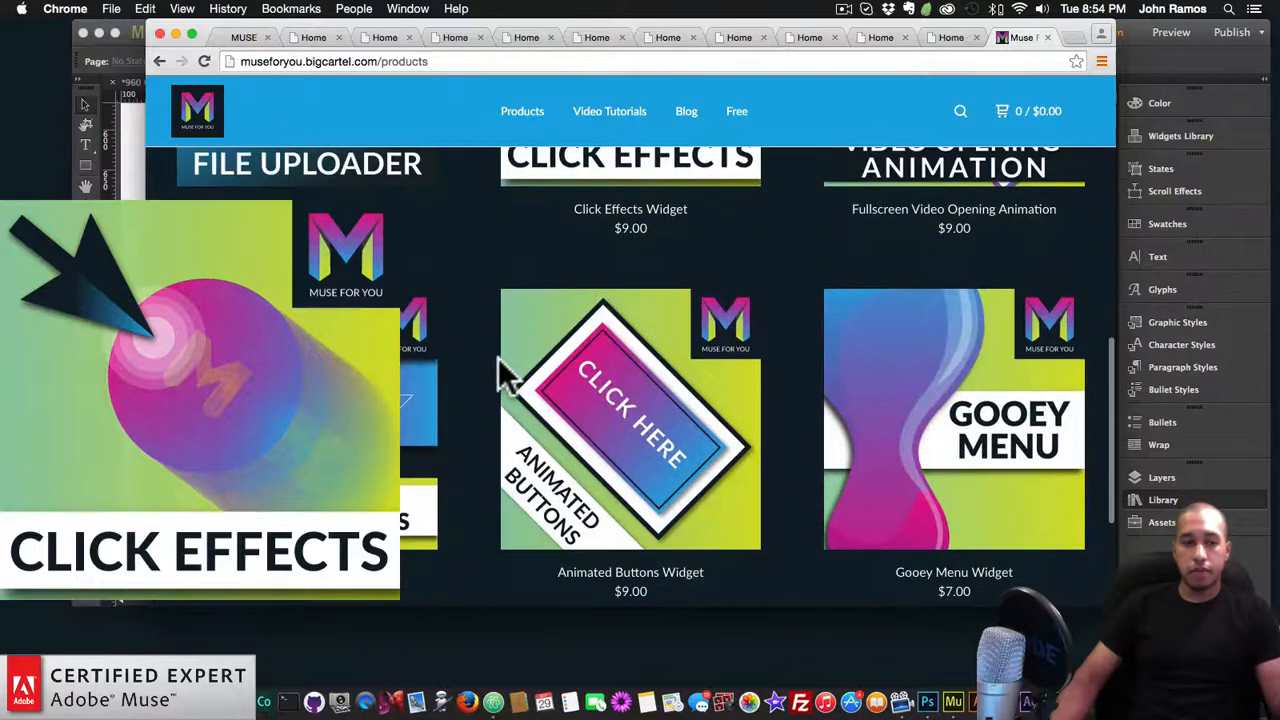
pyautogui.scroll(8, 548, 400)
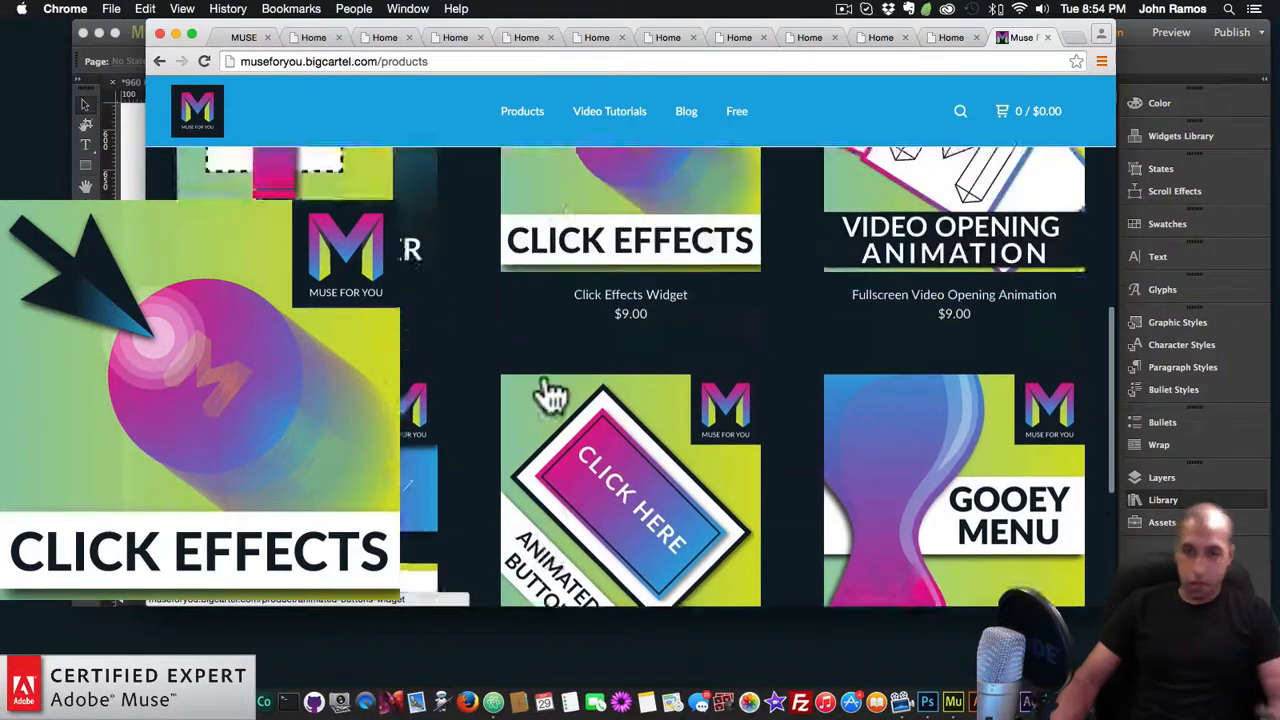
pyautogui.scroll(4, 550, 395)
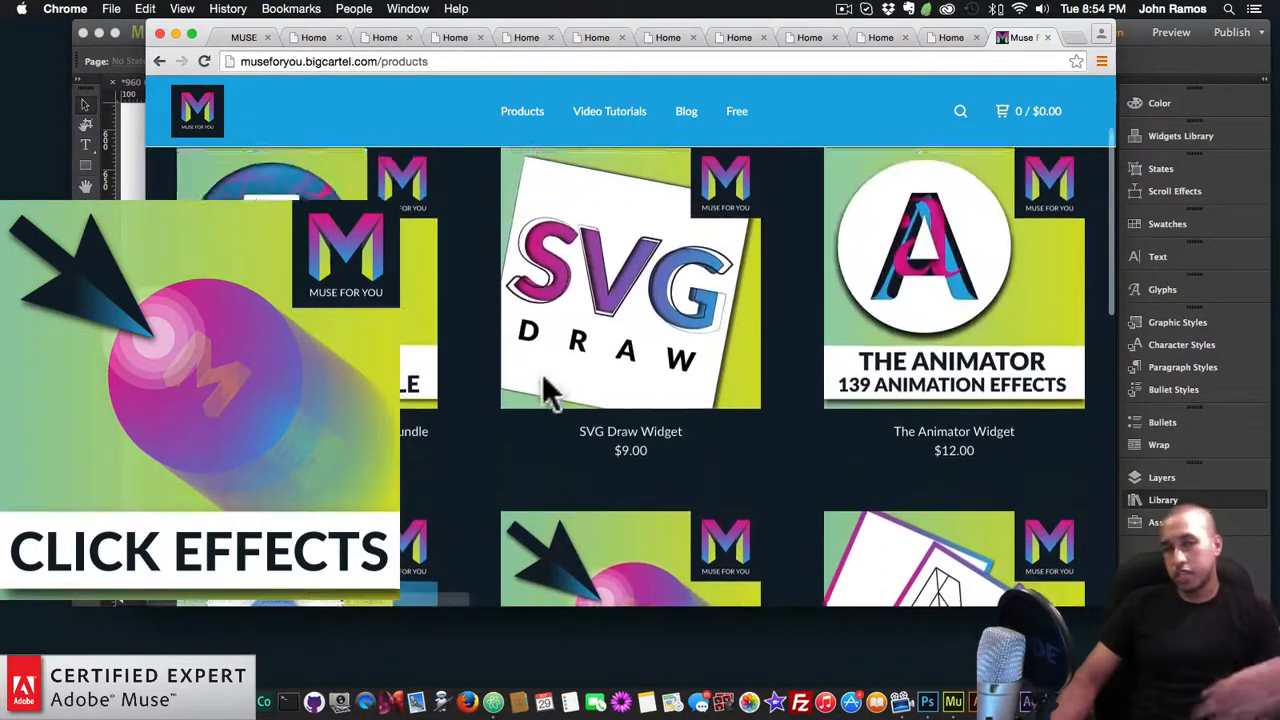
pyautogui.scroll(-5, 550, 395)
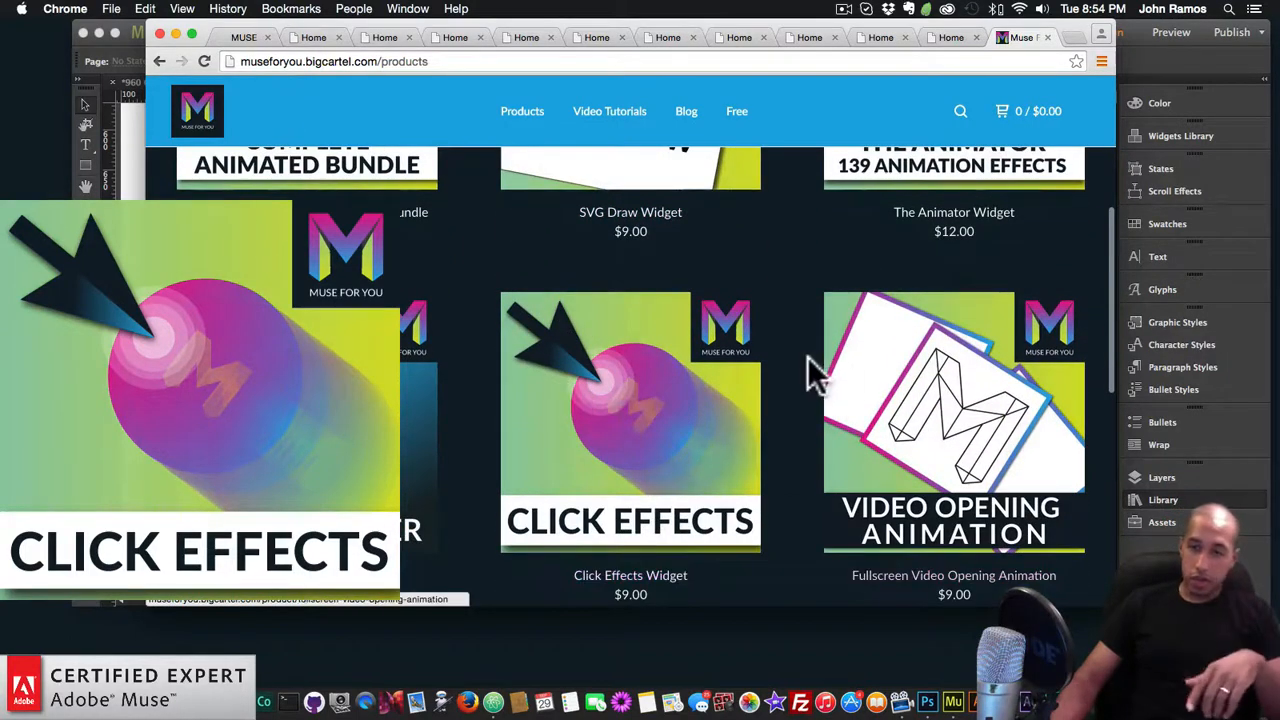
pyautogui.scroll(1, 803, 359)
pyautogui.scroll(6, 800, 378)
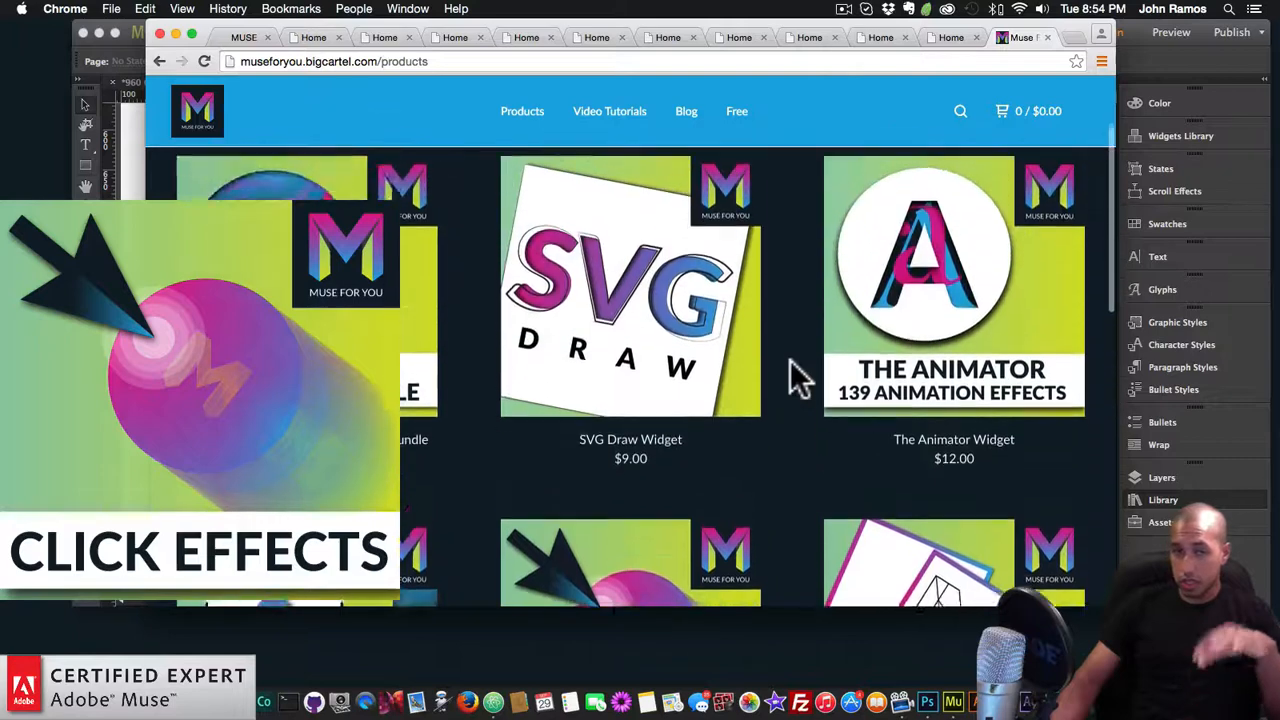